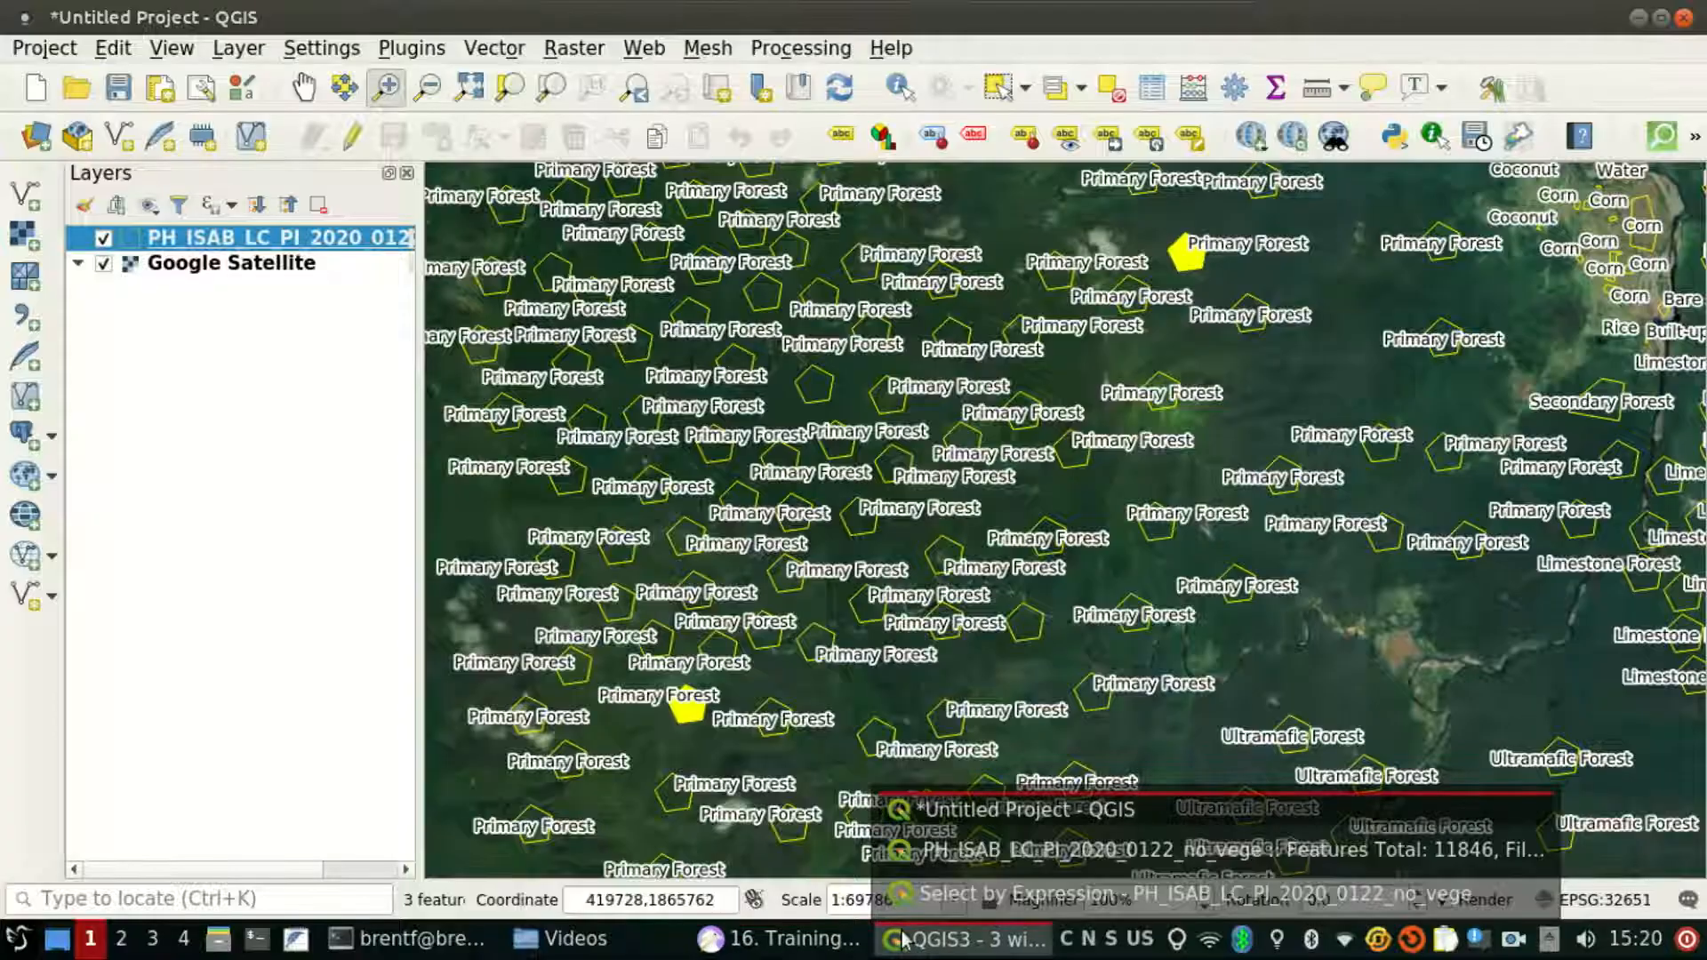
Step: Turn on editing for the PH_ISAB_LC_PI_2020_0122_no_vege layer
left_click(1319, 17)
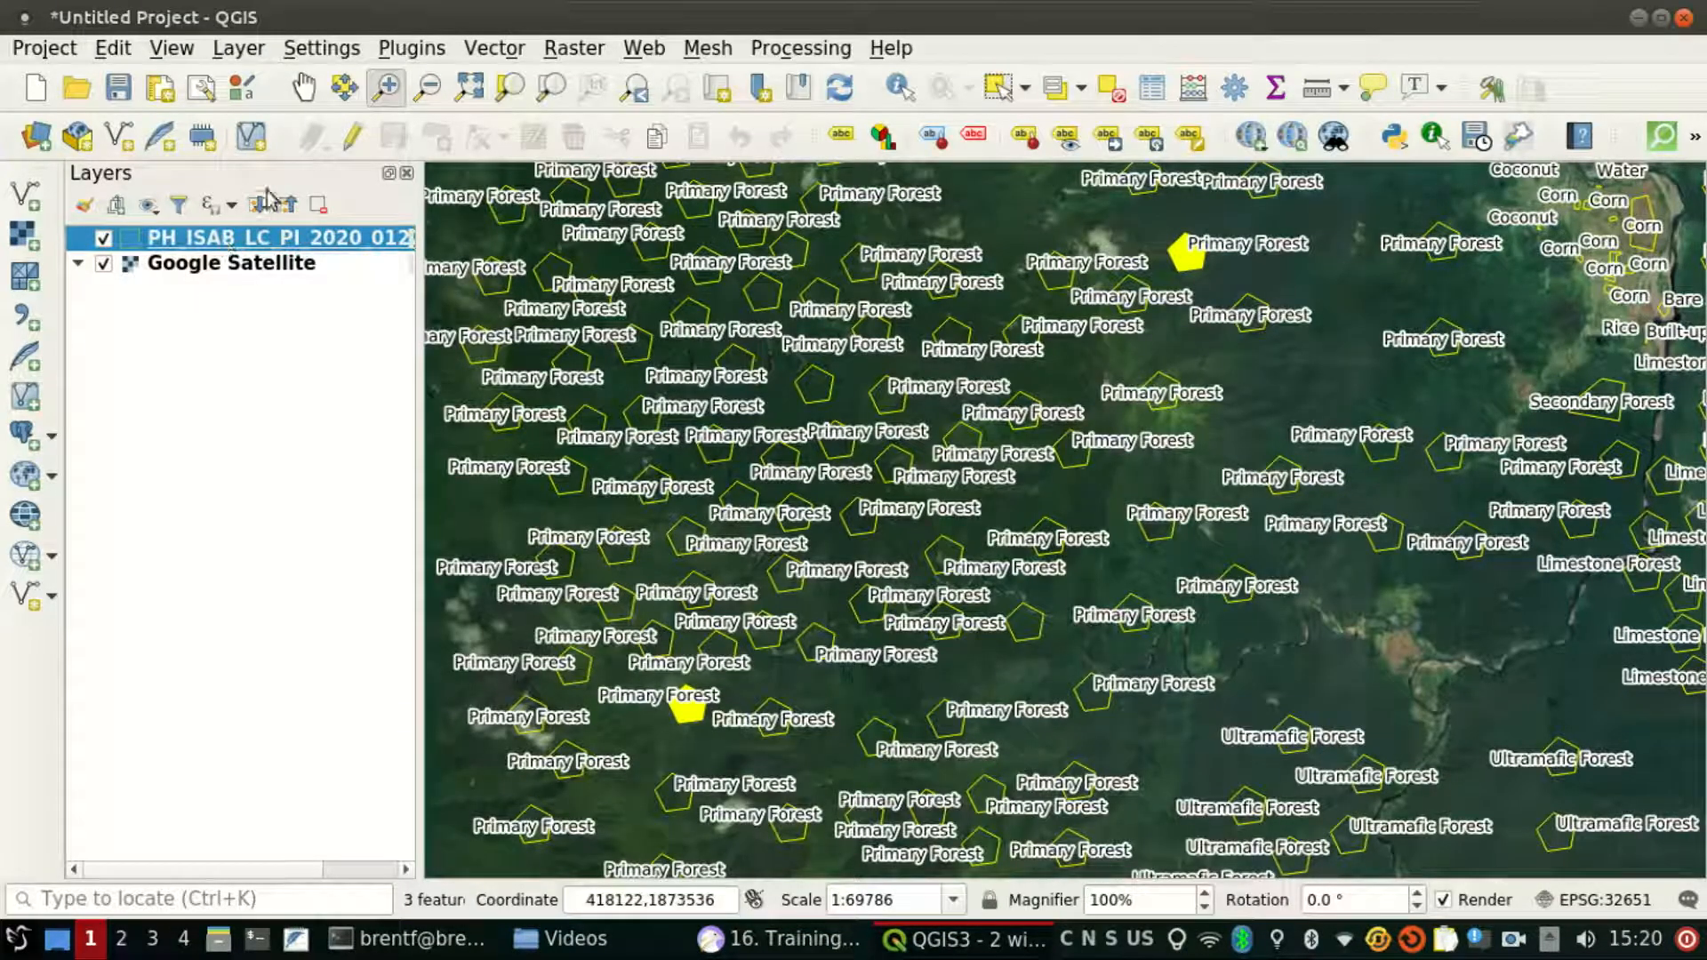
left_click(353, 136)
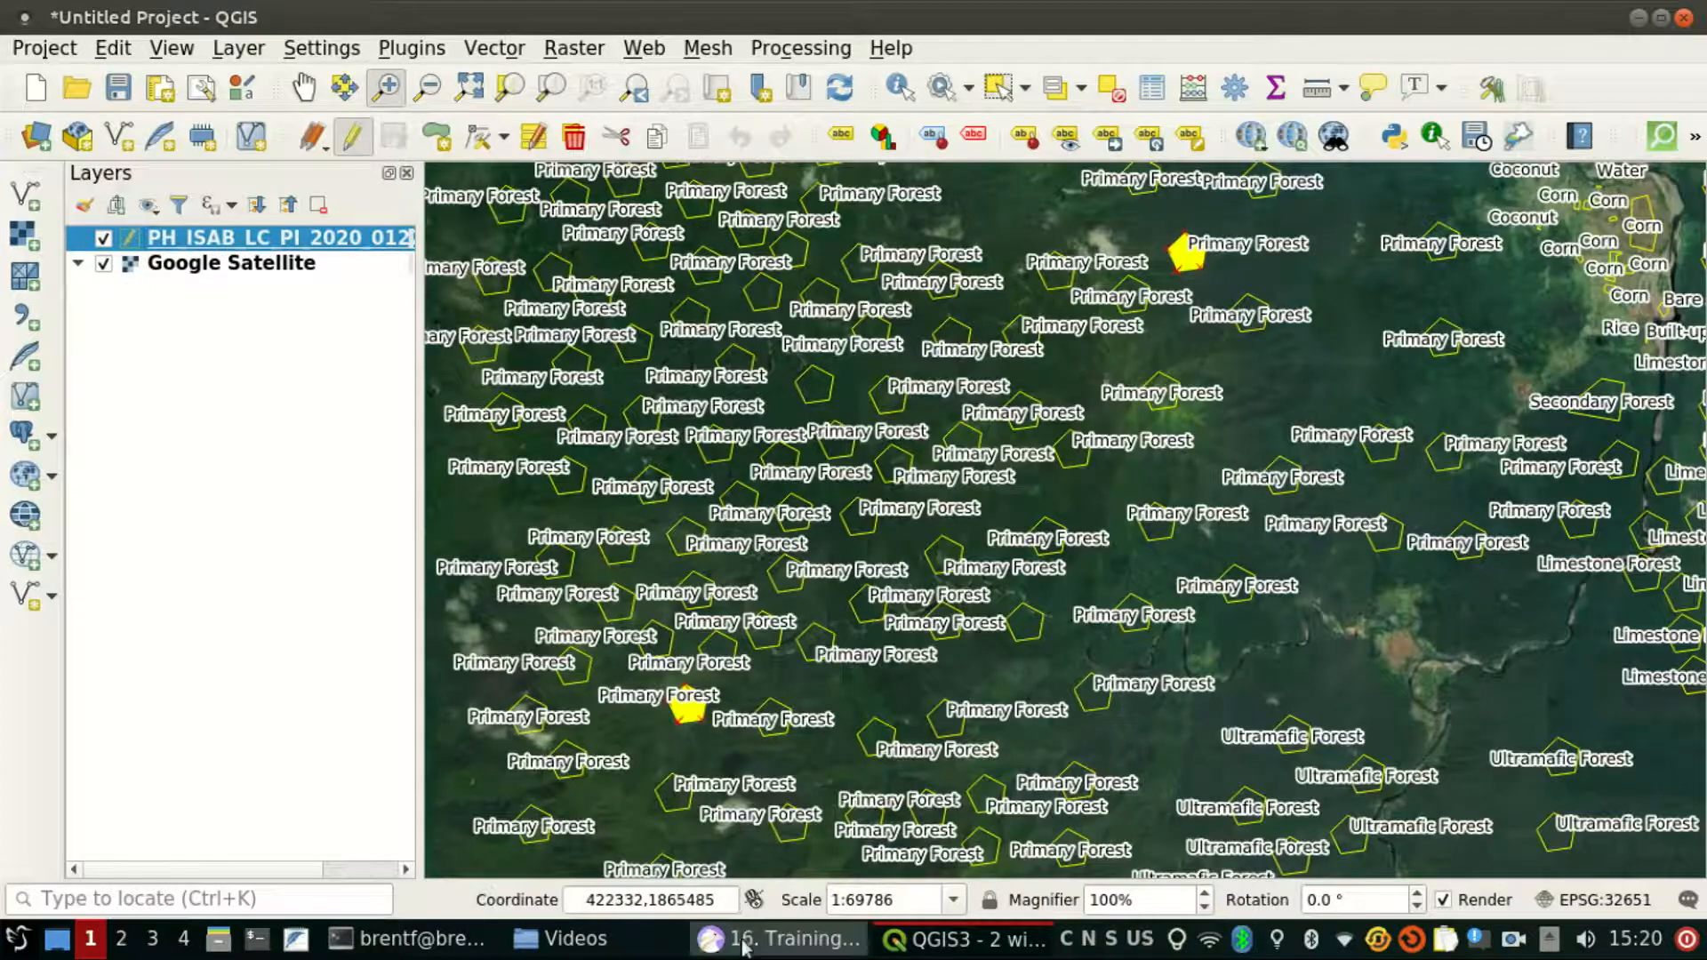
Step: Switch to Falkon and read the training guide's instructions on adding a polygon feature
left_click(746, 941)
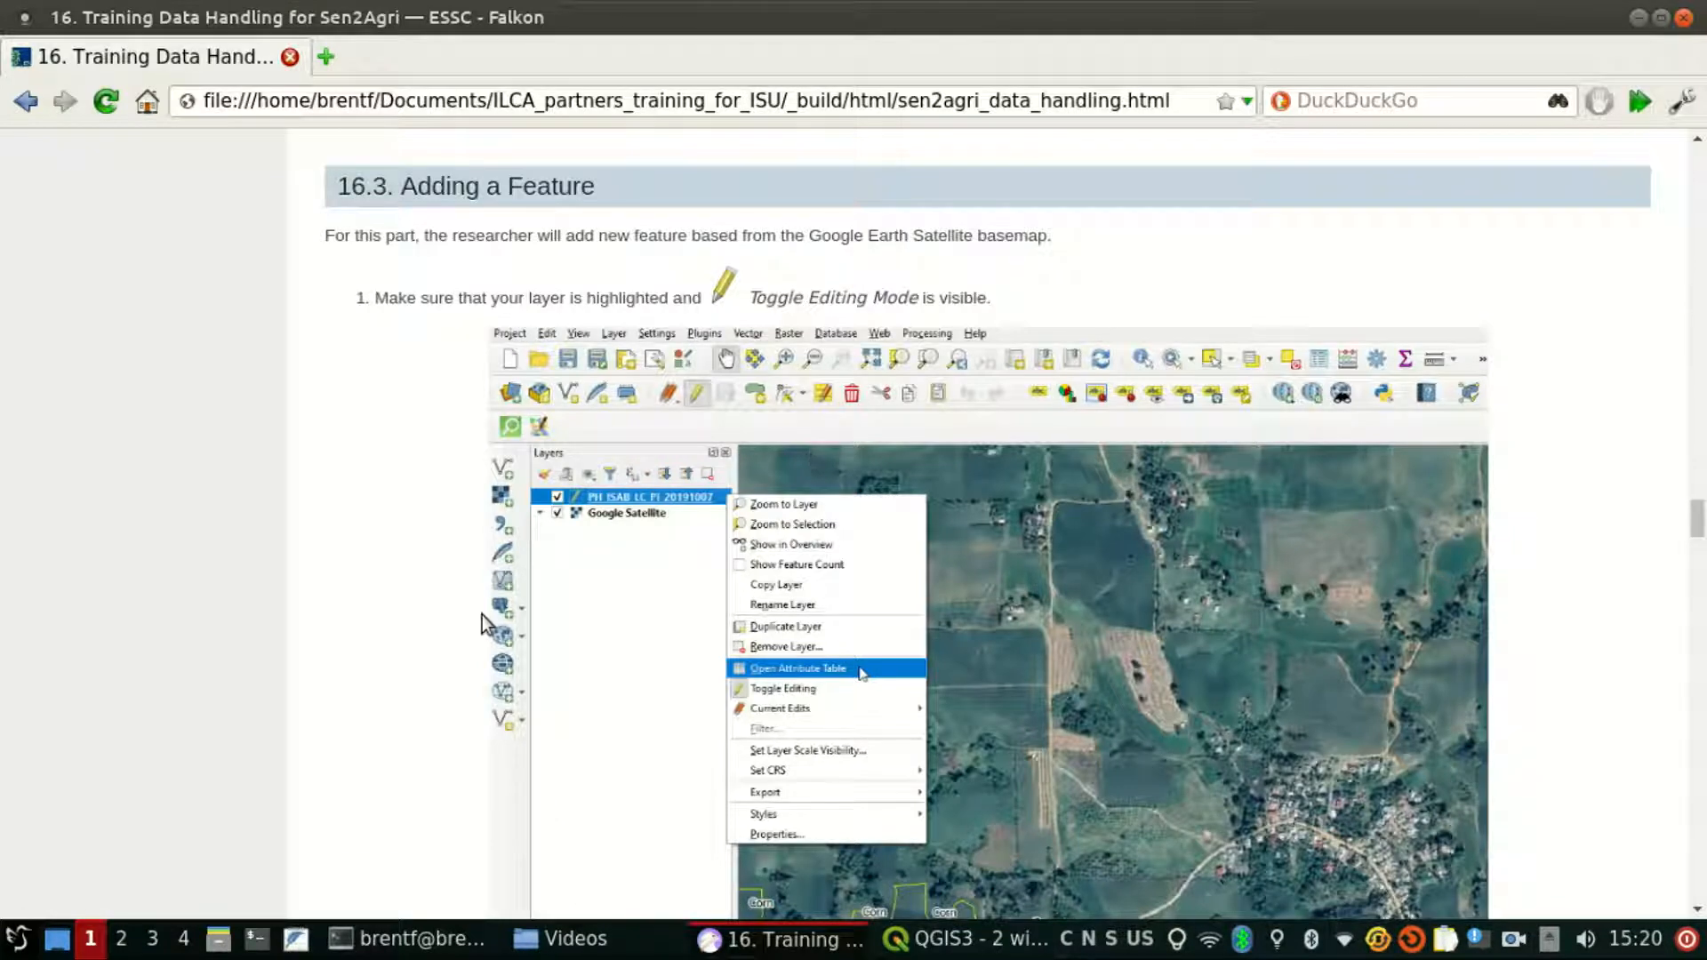
scroll(521, 542, "down", 10)
scroll(521, 542, "up", 9)
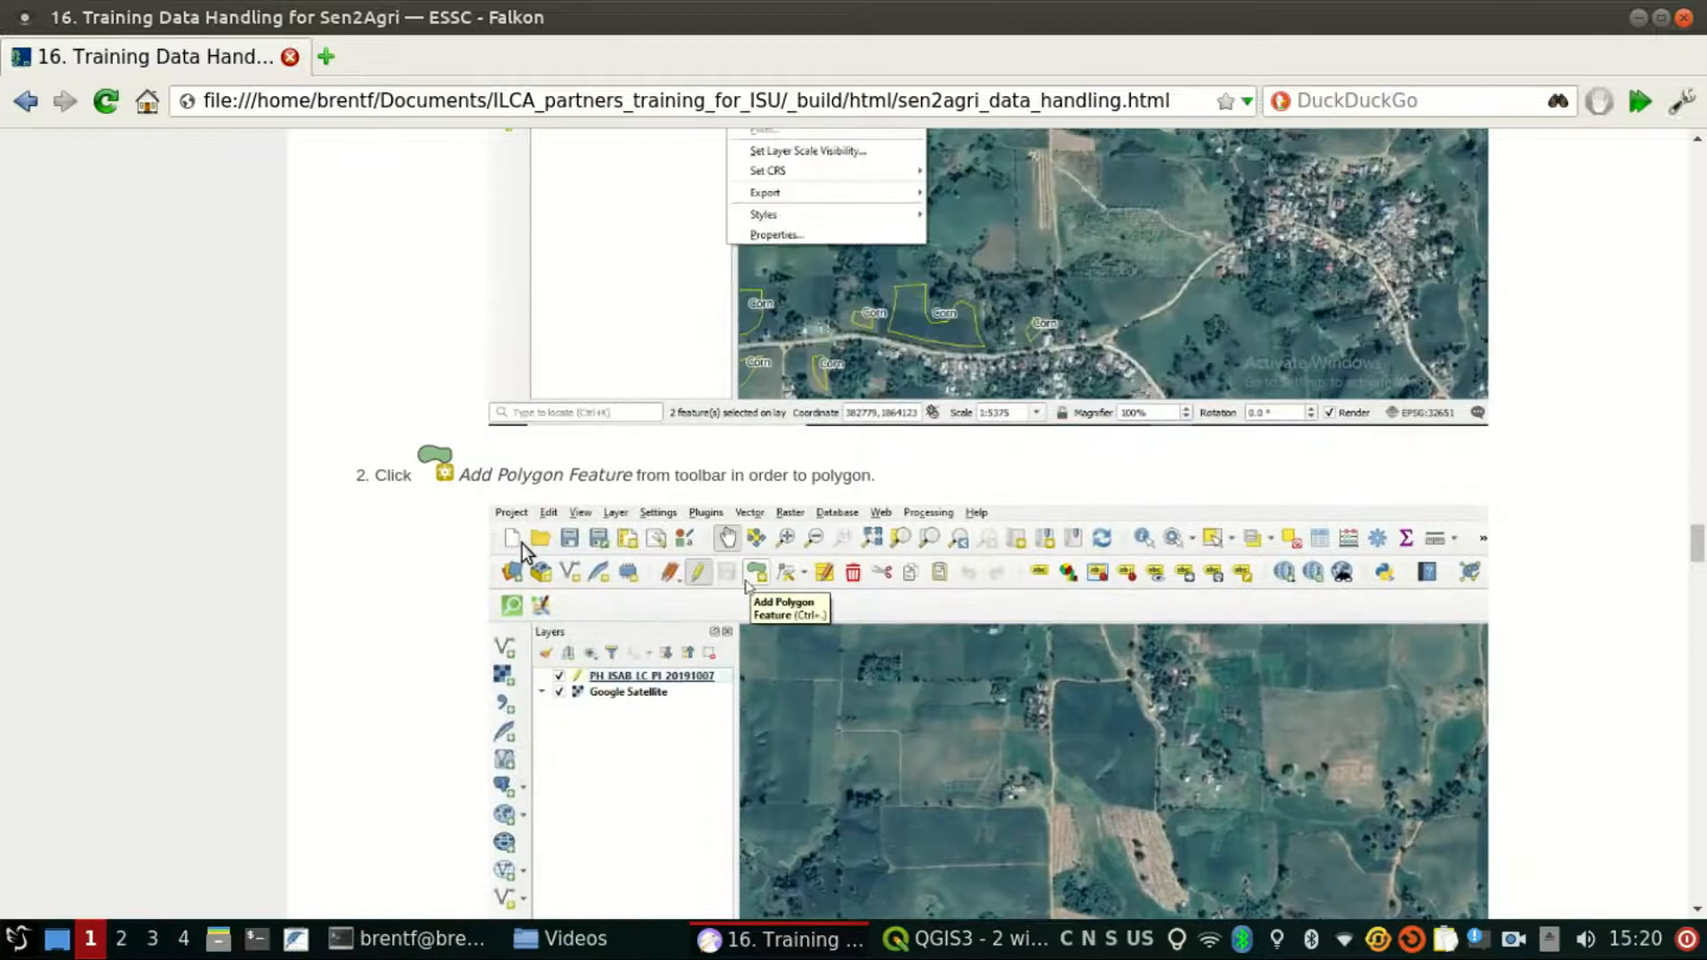
scroll(521, 542, "down", 7)
scroll(521, 542, "up", 3)
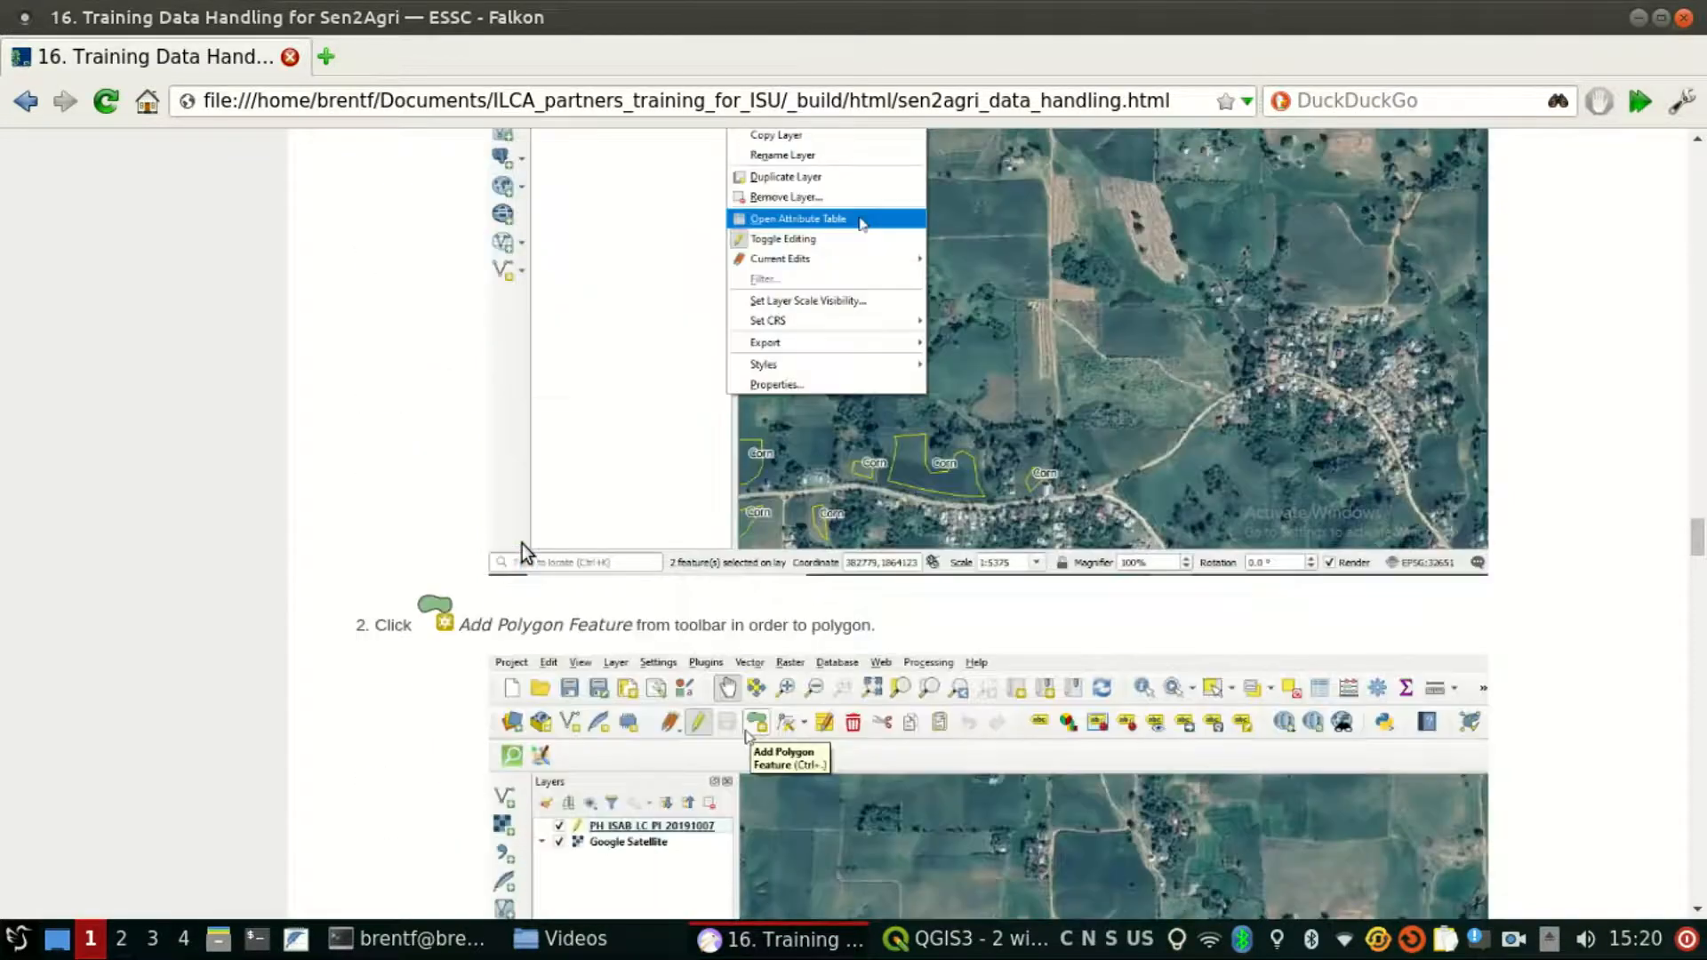
scroll(521, 542, "down", 3)
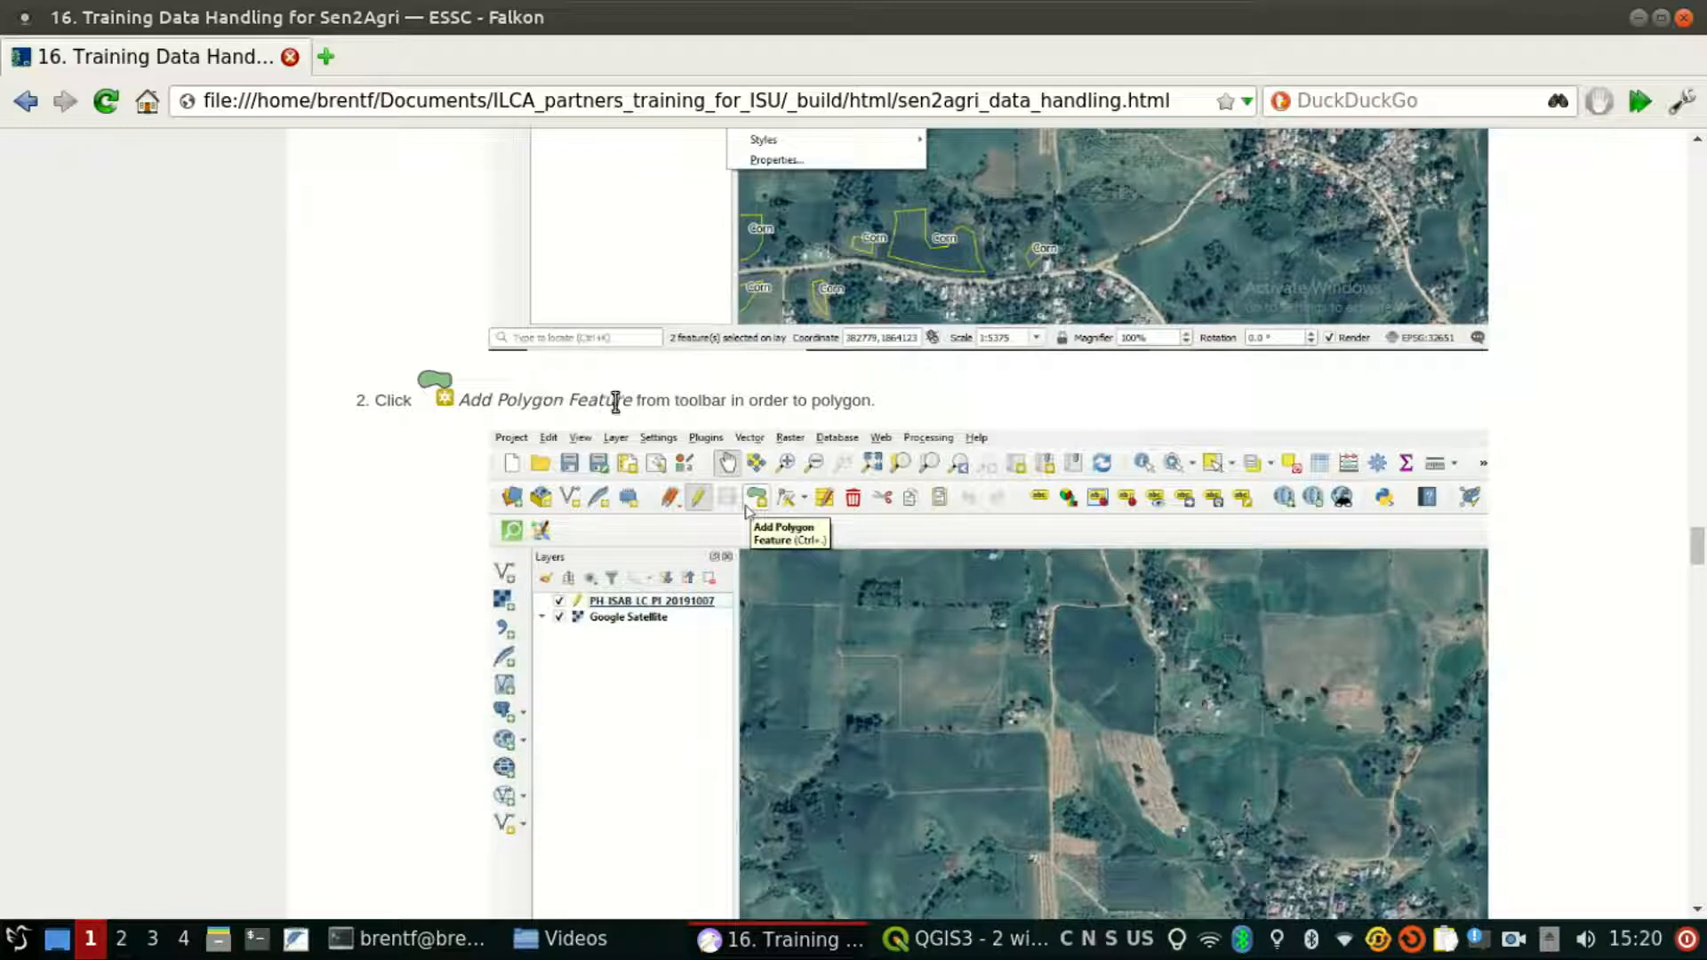
Step: Switch back to the QGIS project and search inland from the forest samples for farmland without training polygons
left_click(960, 938)
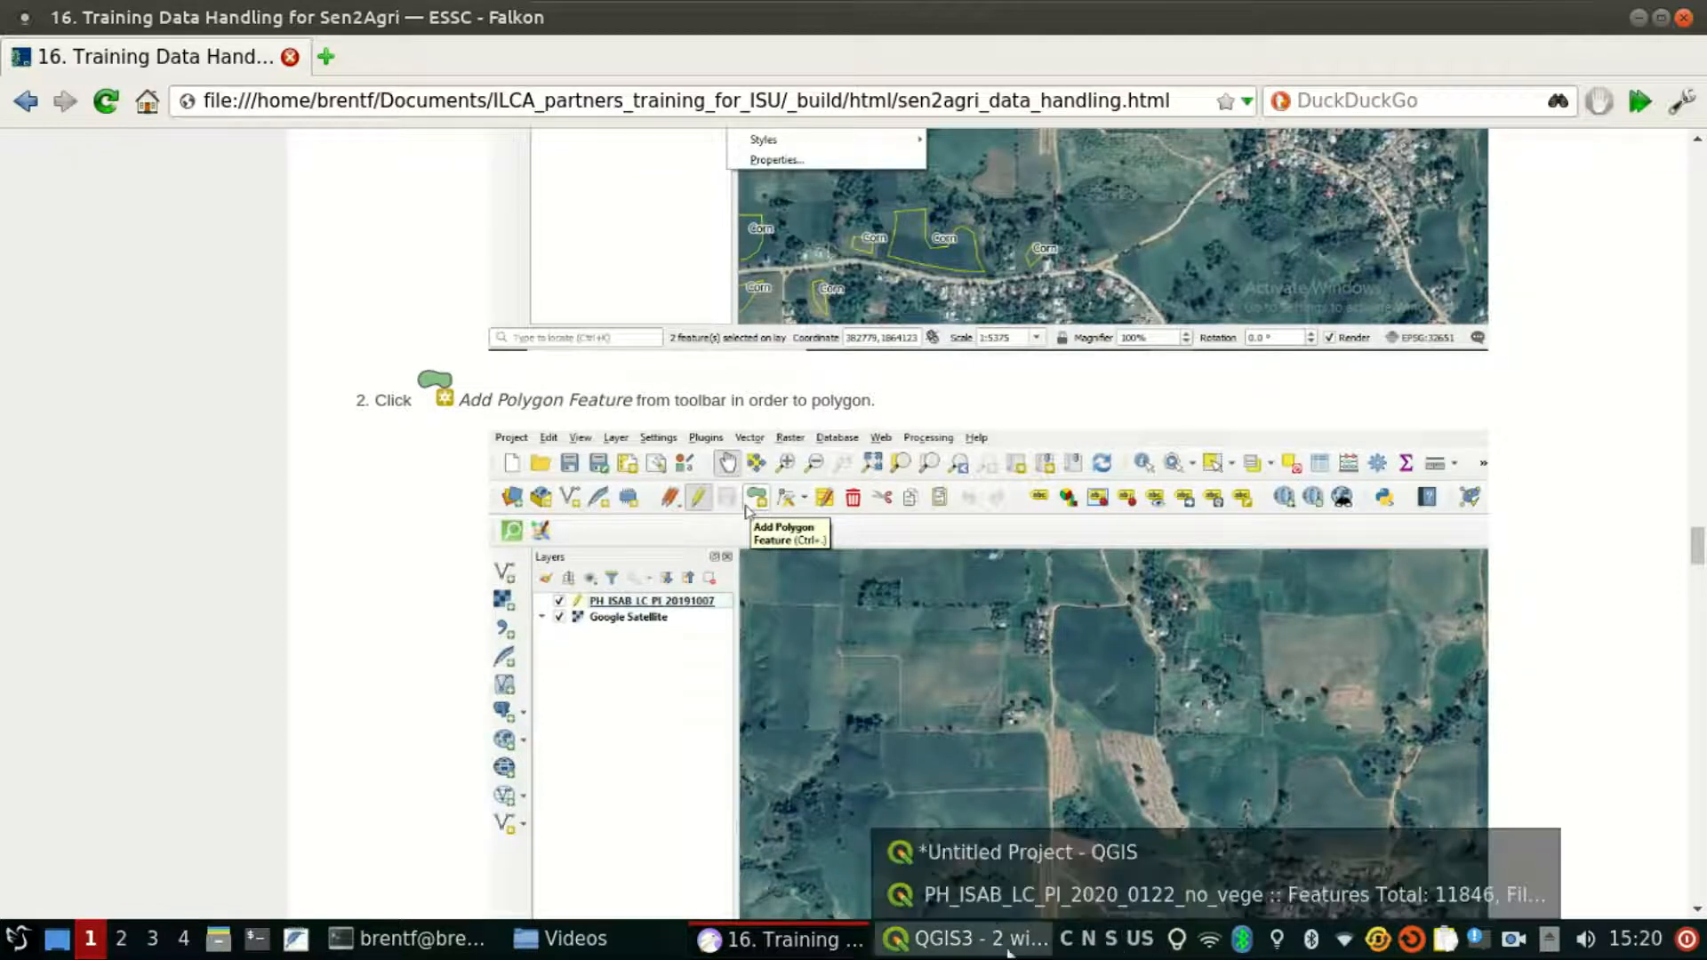
left_click(986, 850)
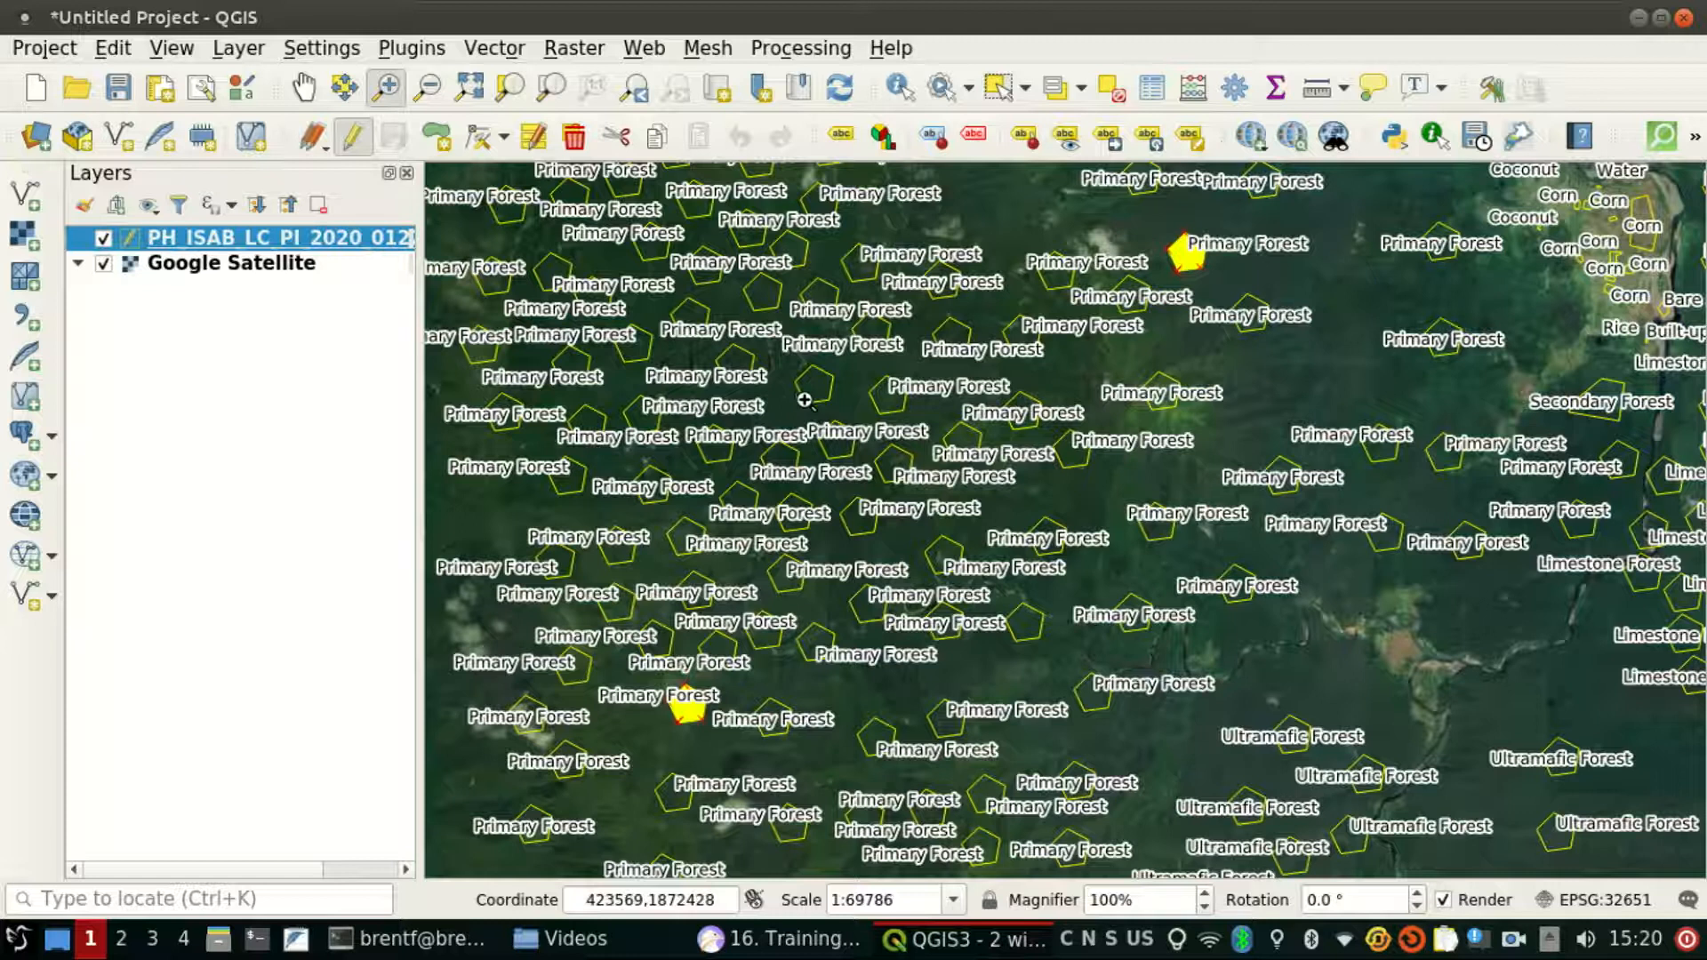
scroll(805, 400, "down", 2)
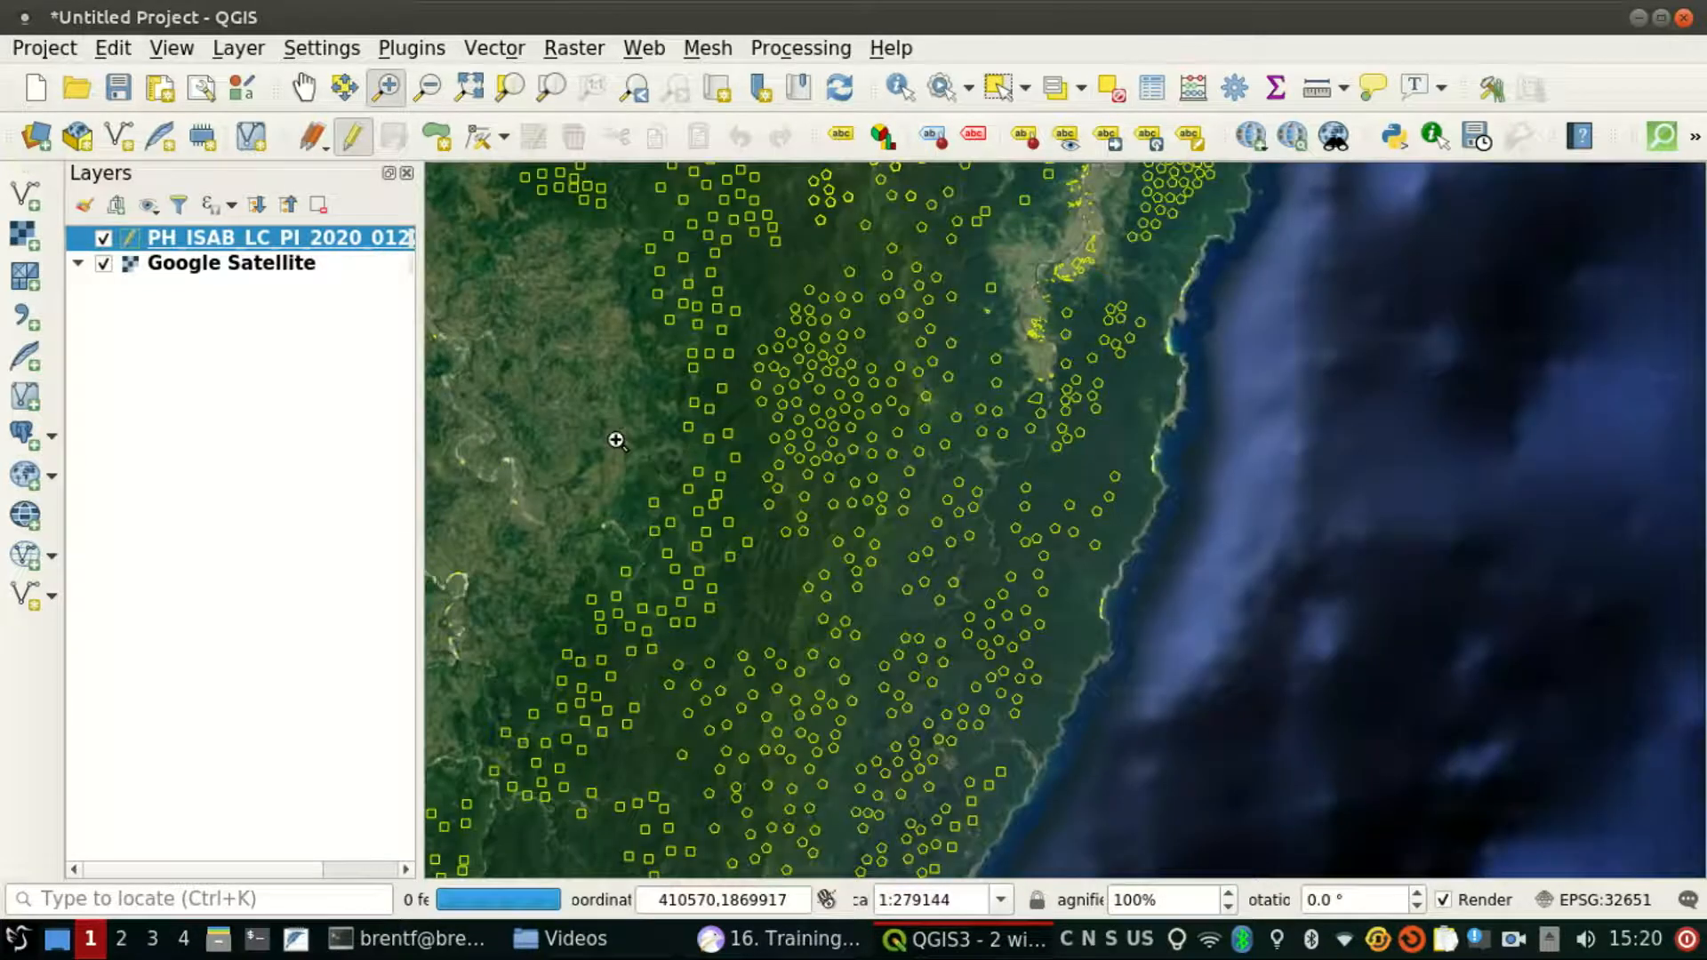
left_click_drag(614, 438, 1109, 579)
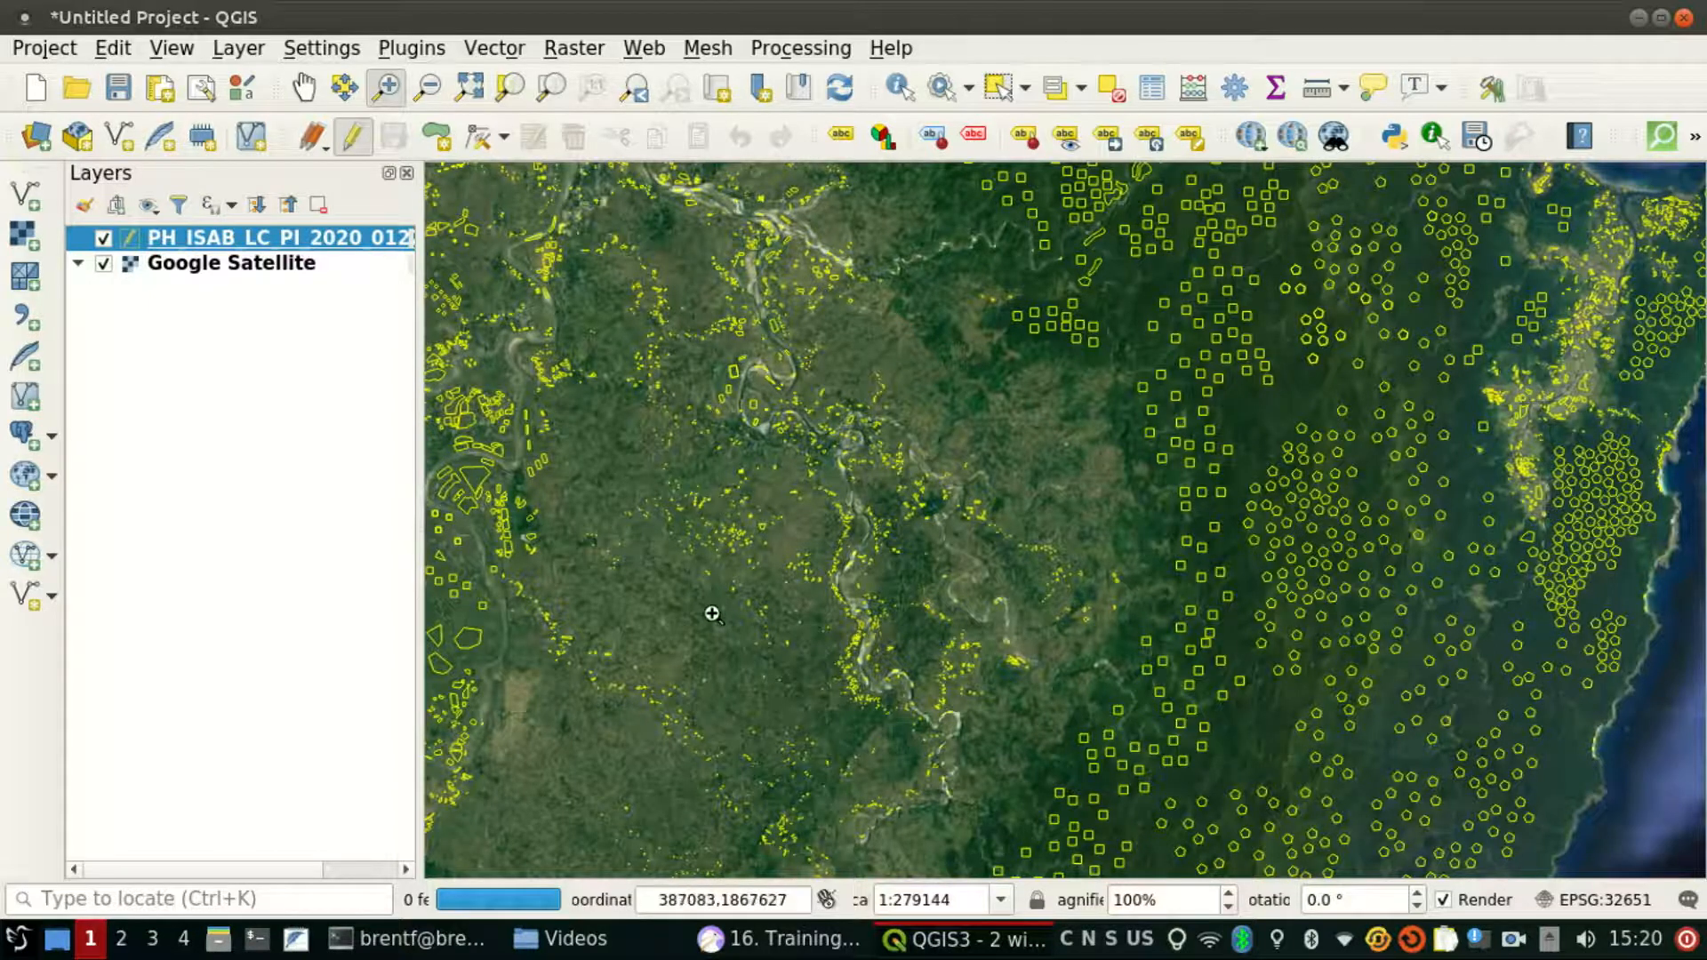
left_click_drag(709, 610, 664, 754)
left_click_drag(778, 433, 907, 564)
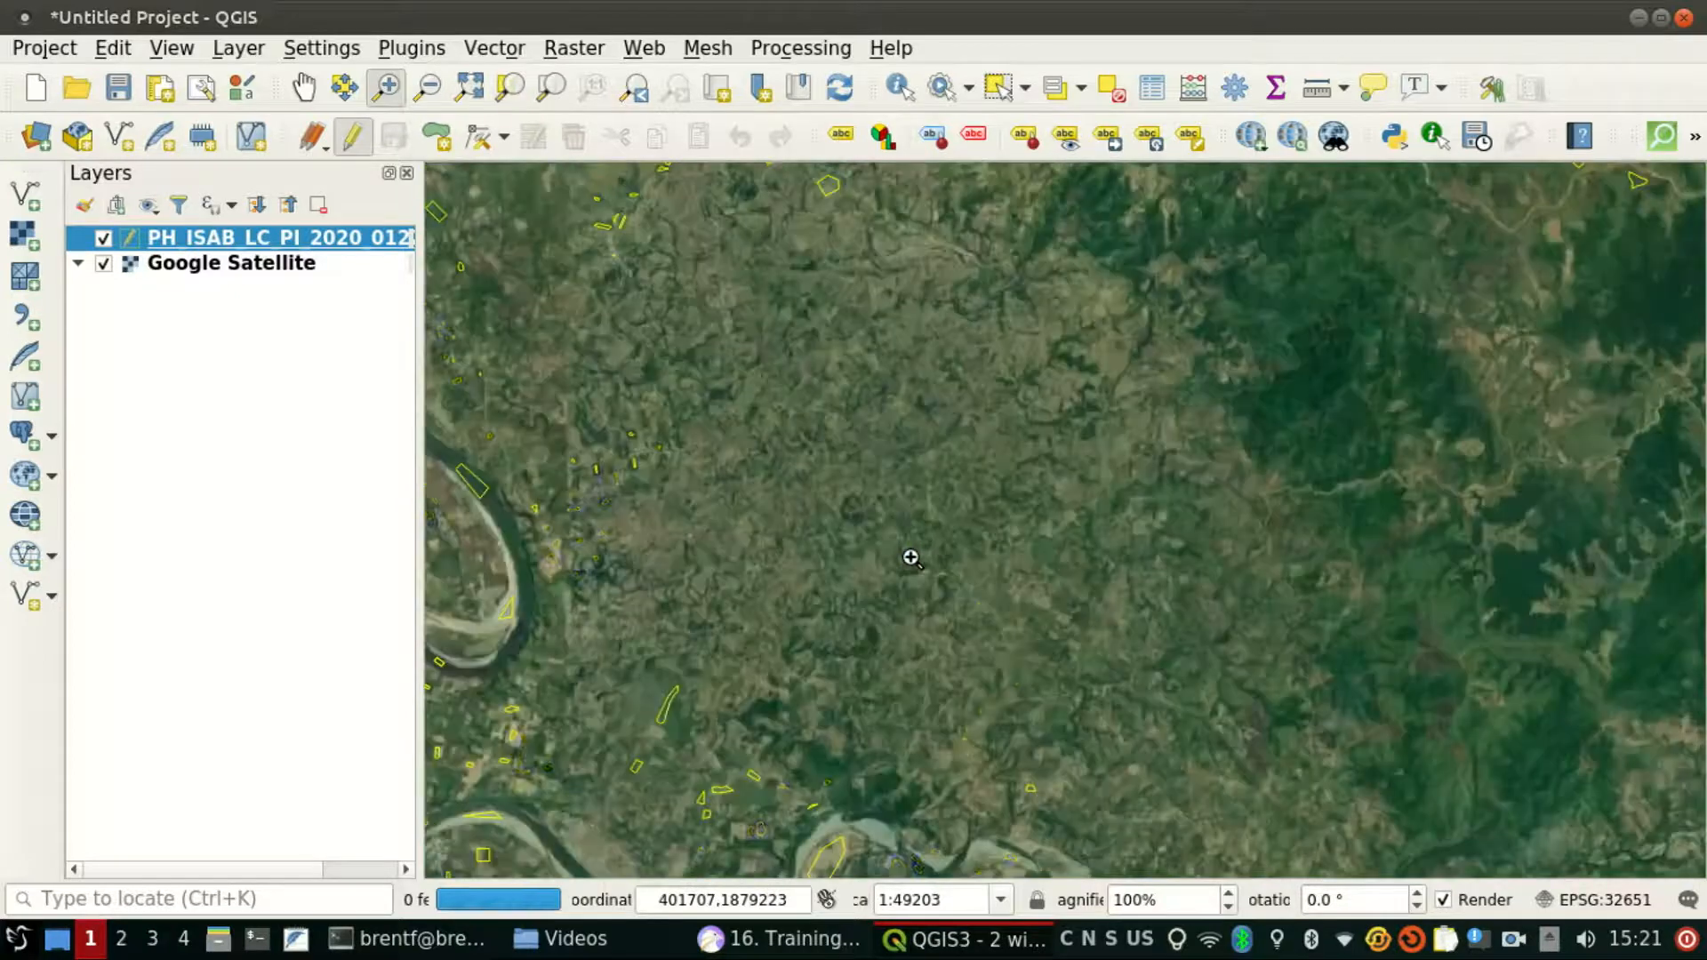
left_click_drag(744, 274, 1169, 713)
left_click_drag(683, 264, 1098, 672)
left_click_drag(800, 278, 1281, 690)
left_click_drag(659, 305, 1249, 722)
left_click_drag(1549, 396, 1326, 556)
left_click_drag(582, 252, 1238, 663)
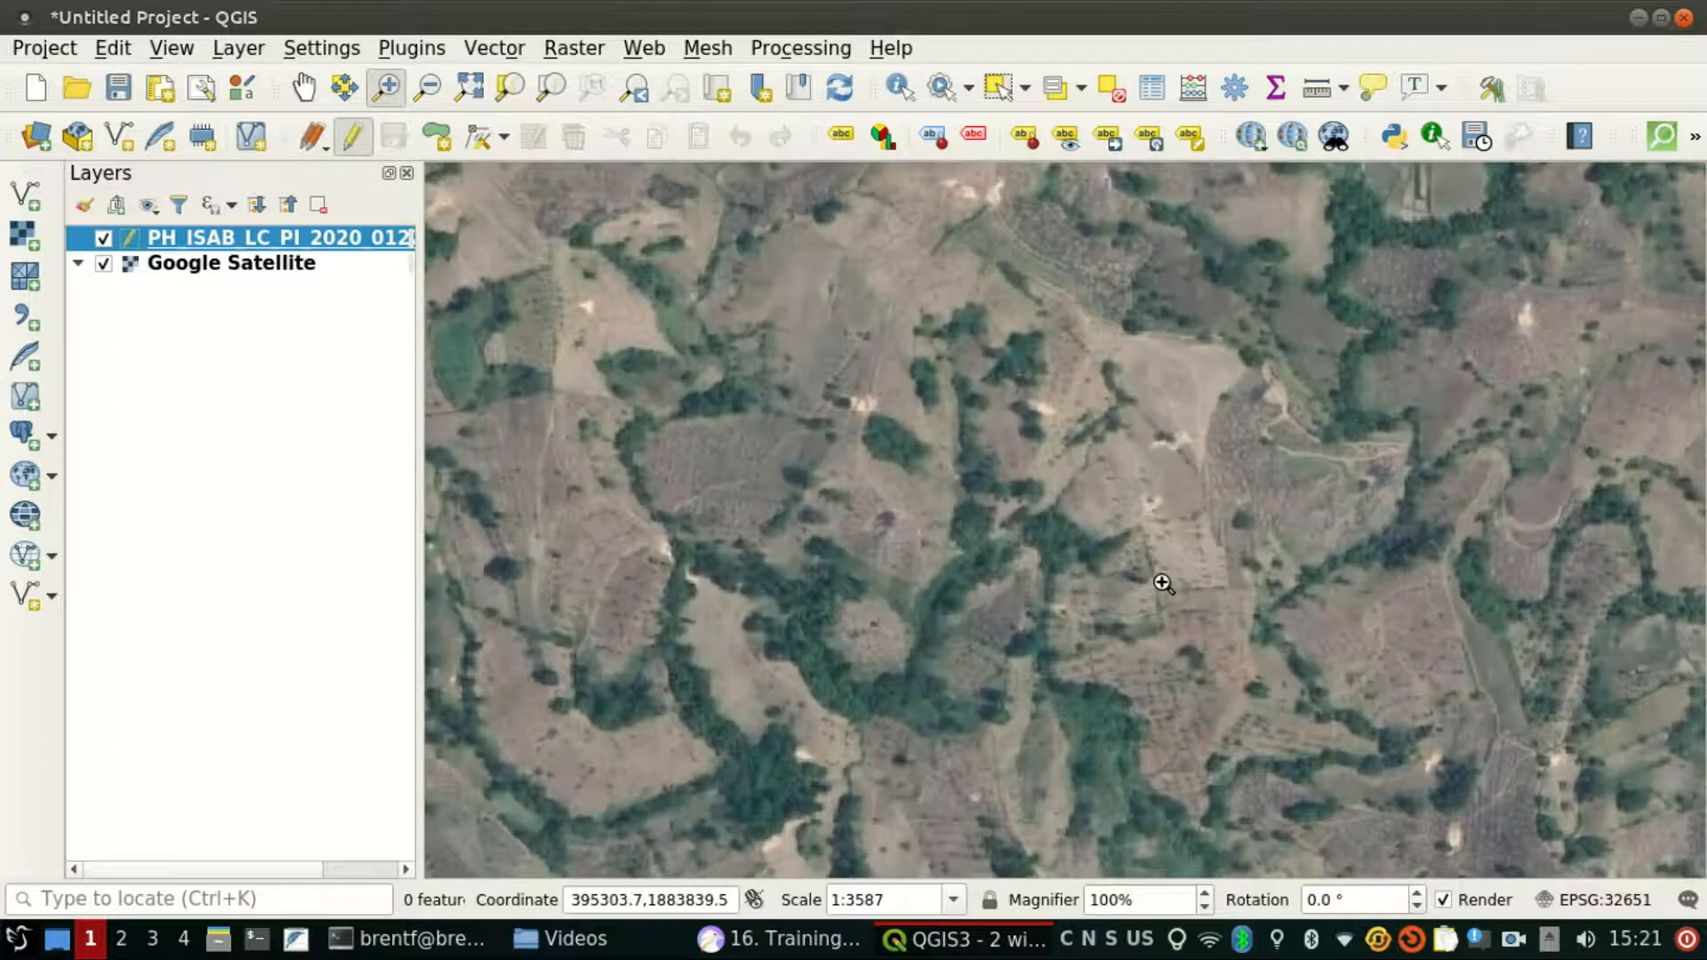
Step: Examine the farmland imagery field by field for a green, well-bounded plot suitable for a new training polygon
left_click_drag(916, 591, 1020, 351)
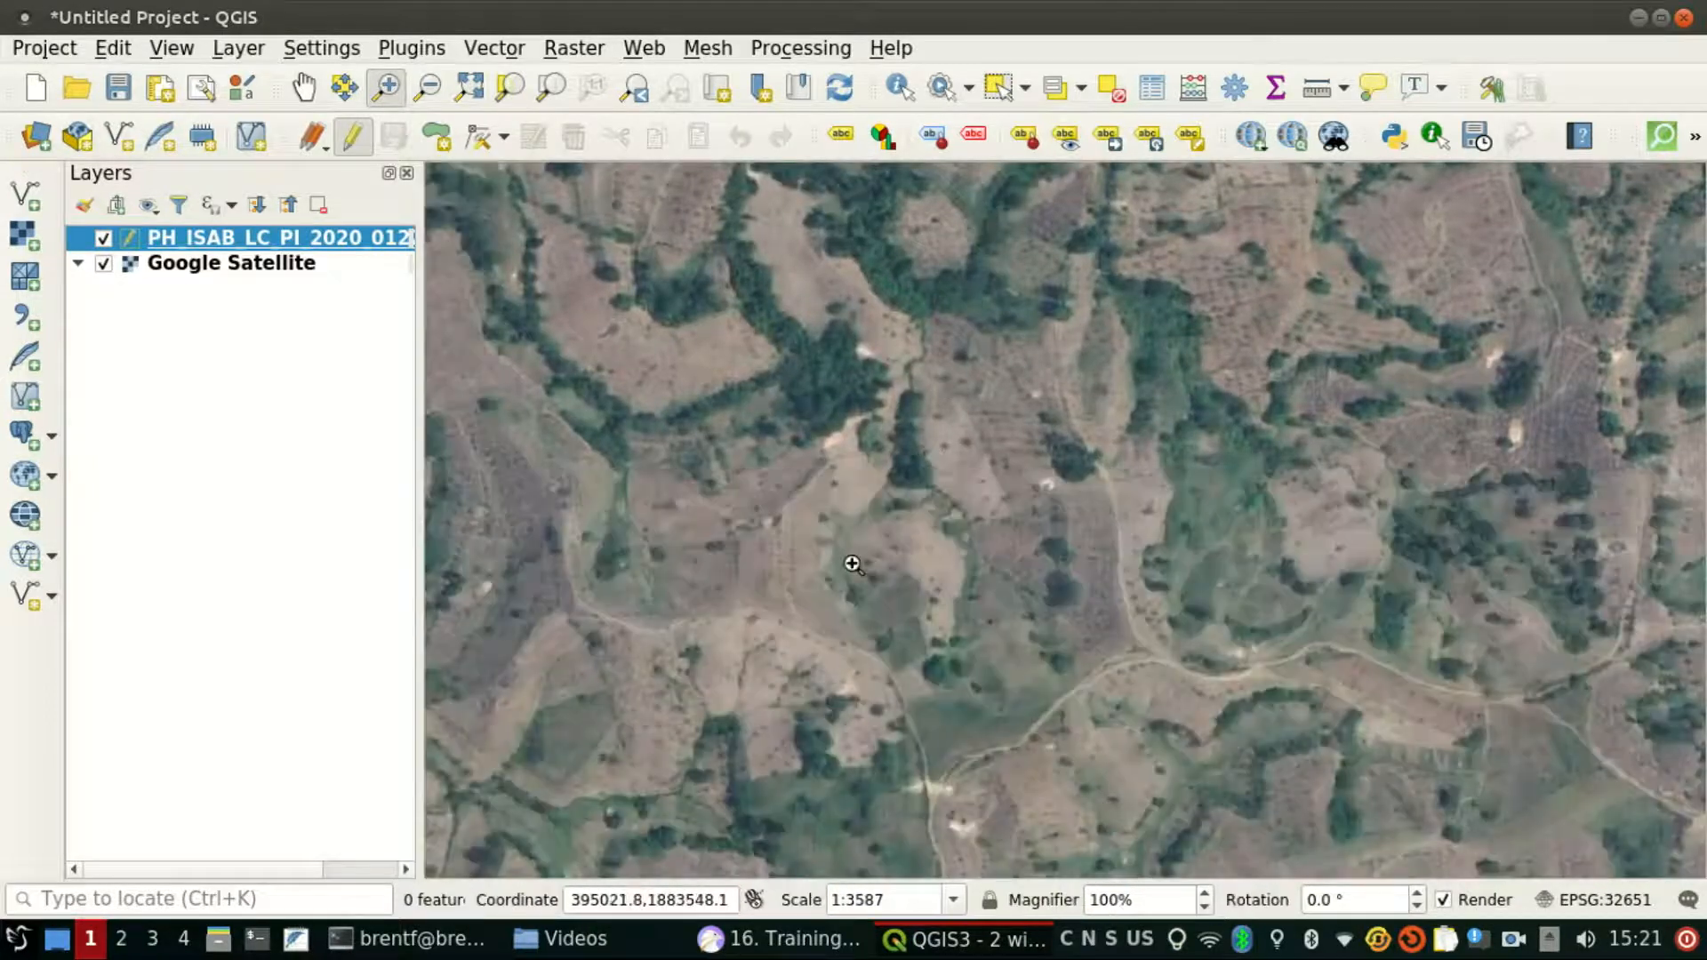
left_click_drag(851, 563, 1119, 213)
left_click_drag(960, 564, 1212, 228)
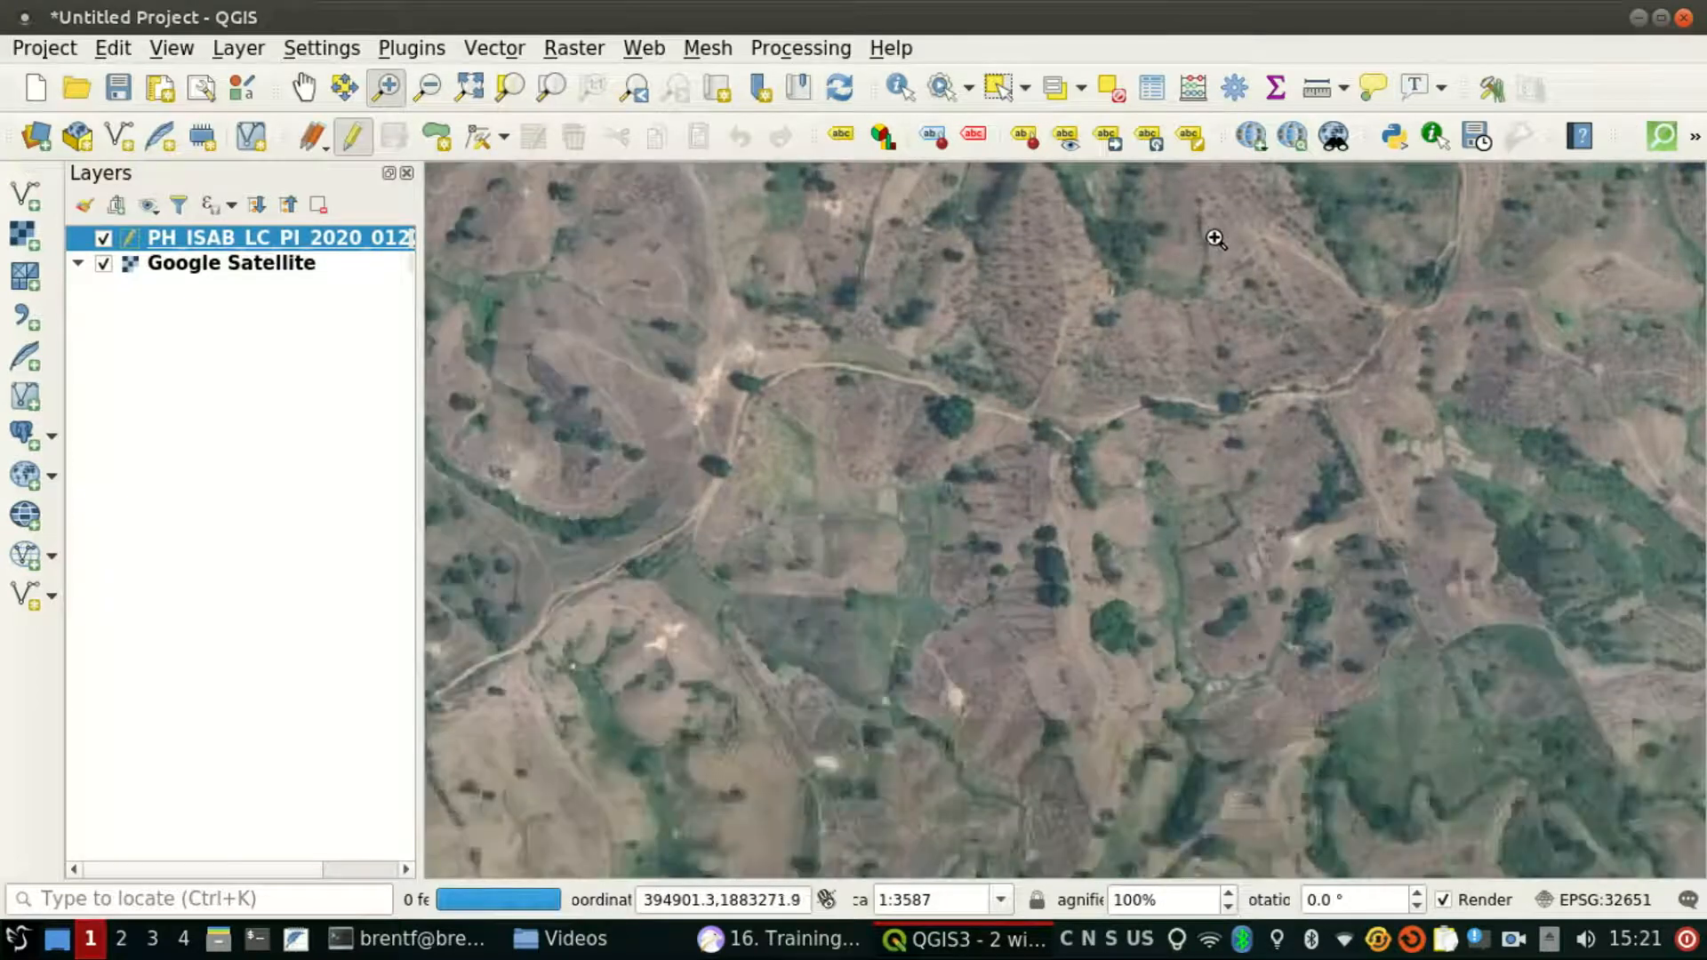
left_click_drag(964, 336, 1022, 236)
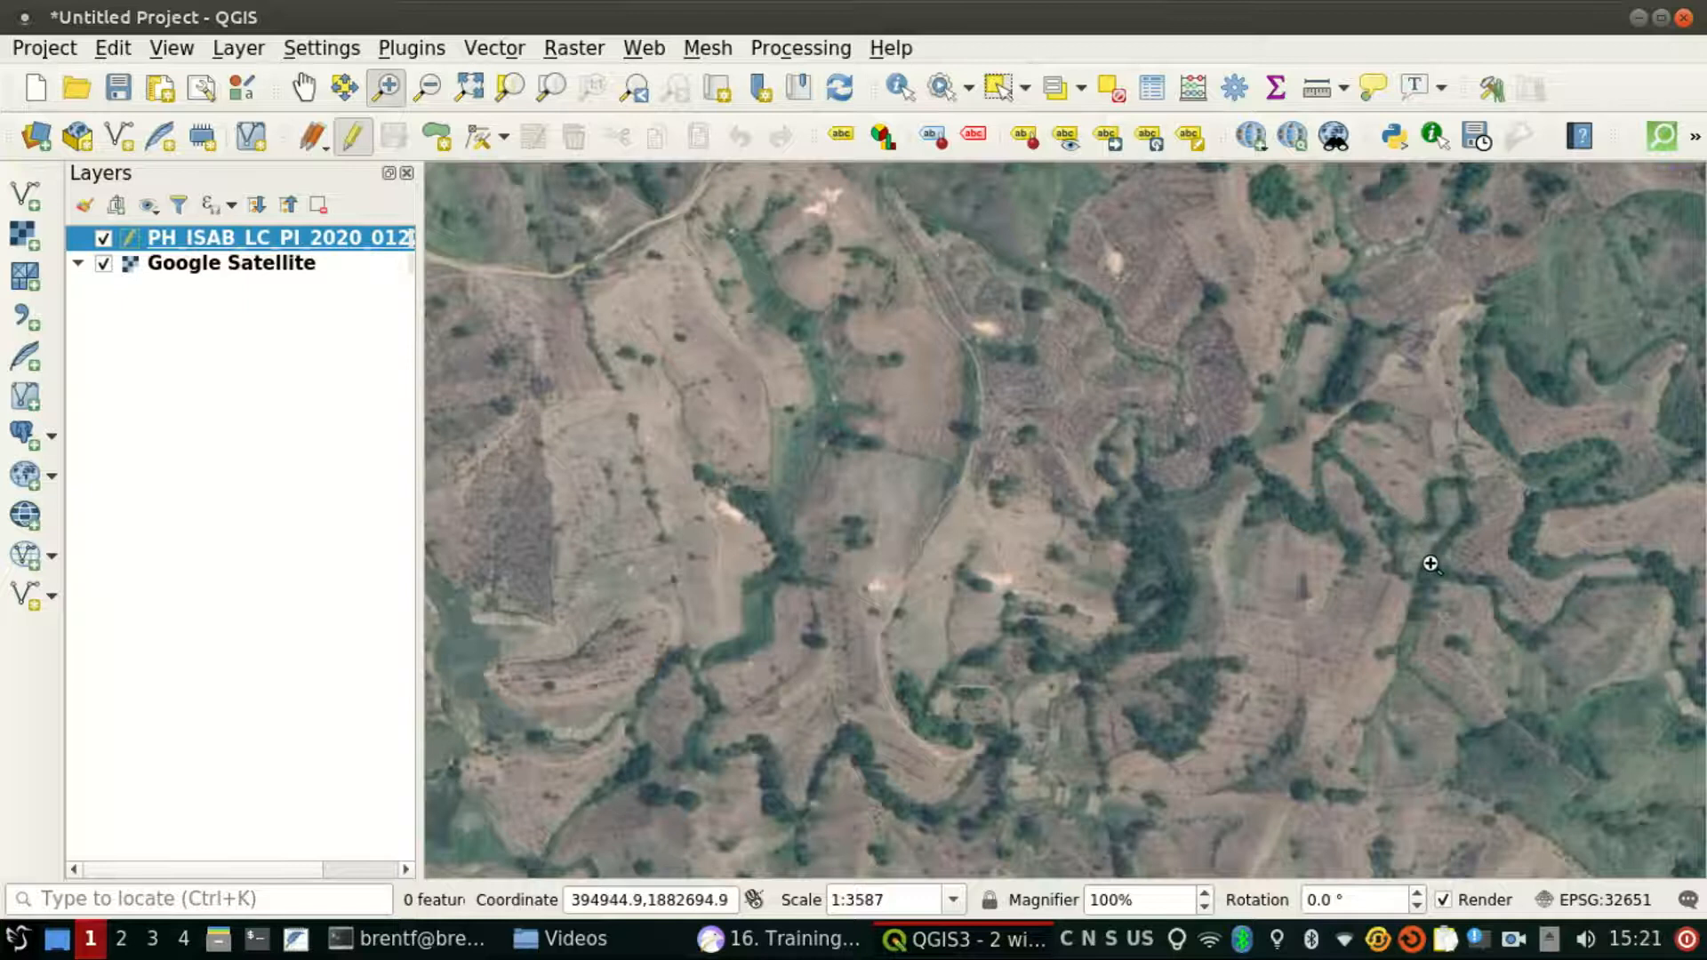
left_click_drag(1431, 563, 755, 193)
left_click_drag(1361, 437, 1351, 131)
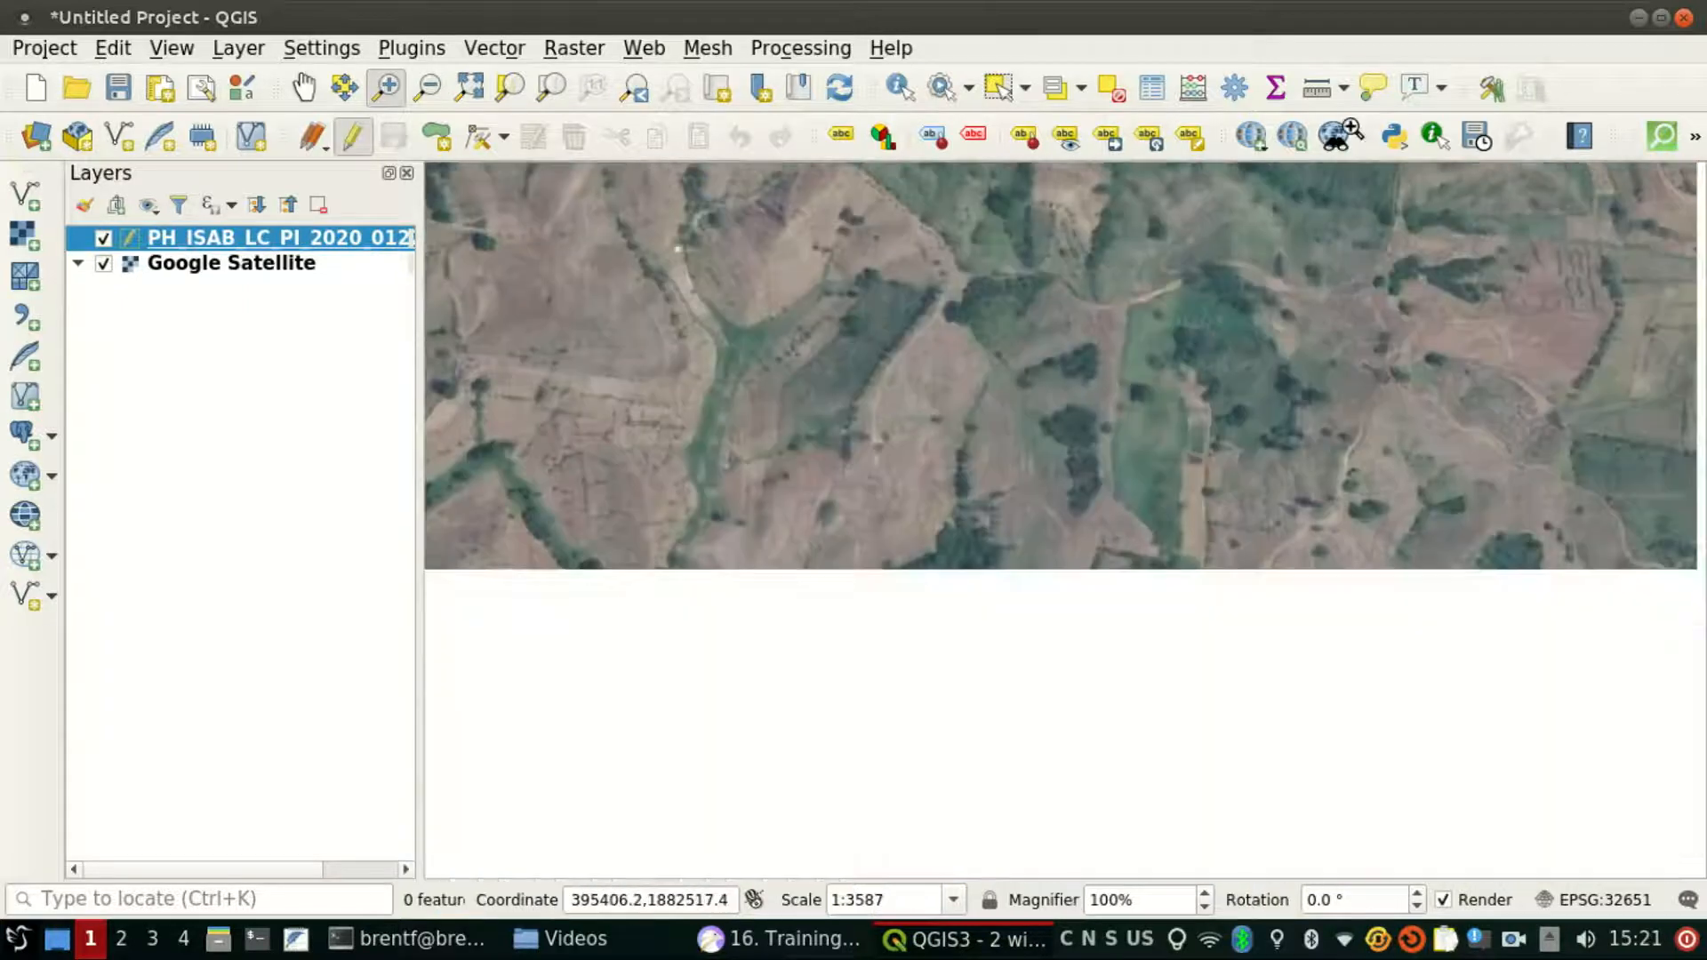
left_click_drag(1330, 553, 762, 483)
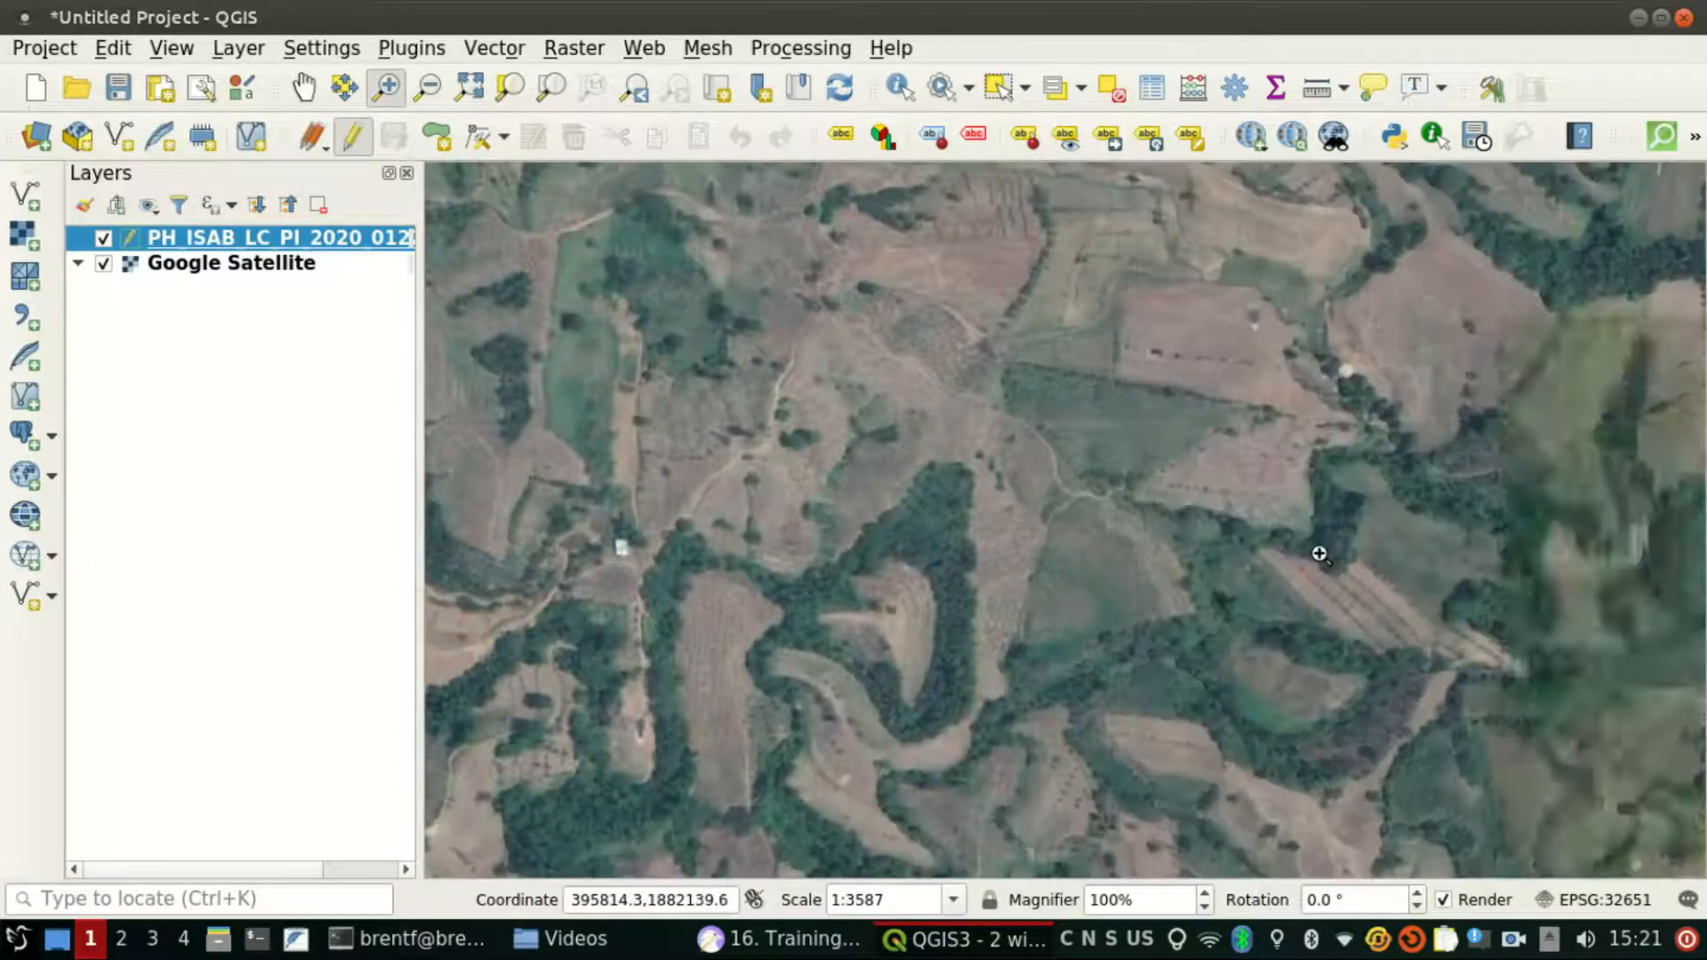
scroll(1078, 419, "up", 1)
scroll(1097, 427, "up", 2)
scroll(1107, 423, "down", 1)
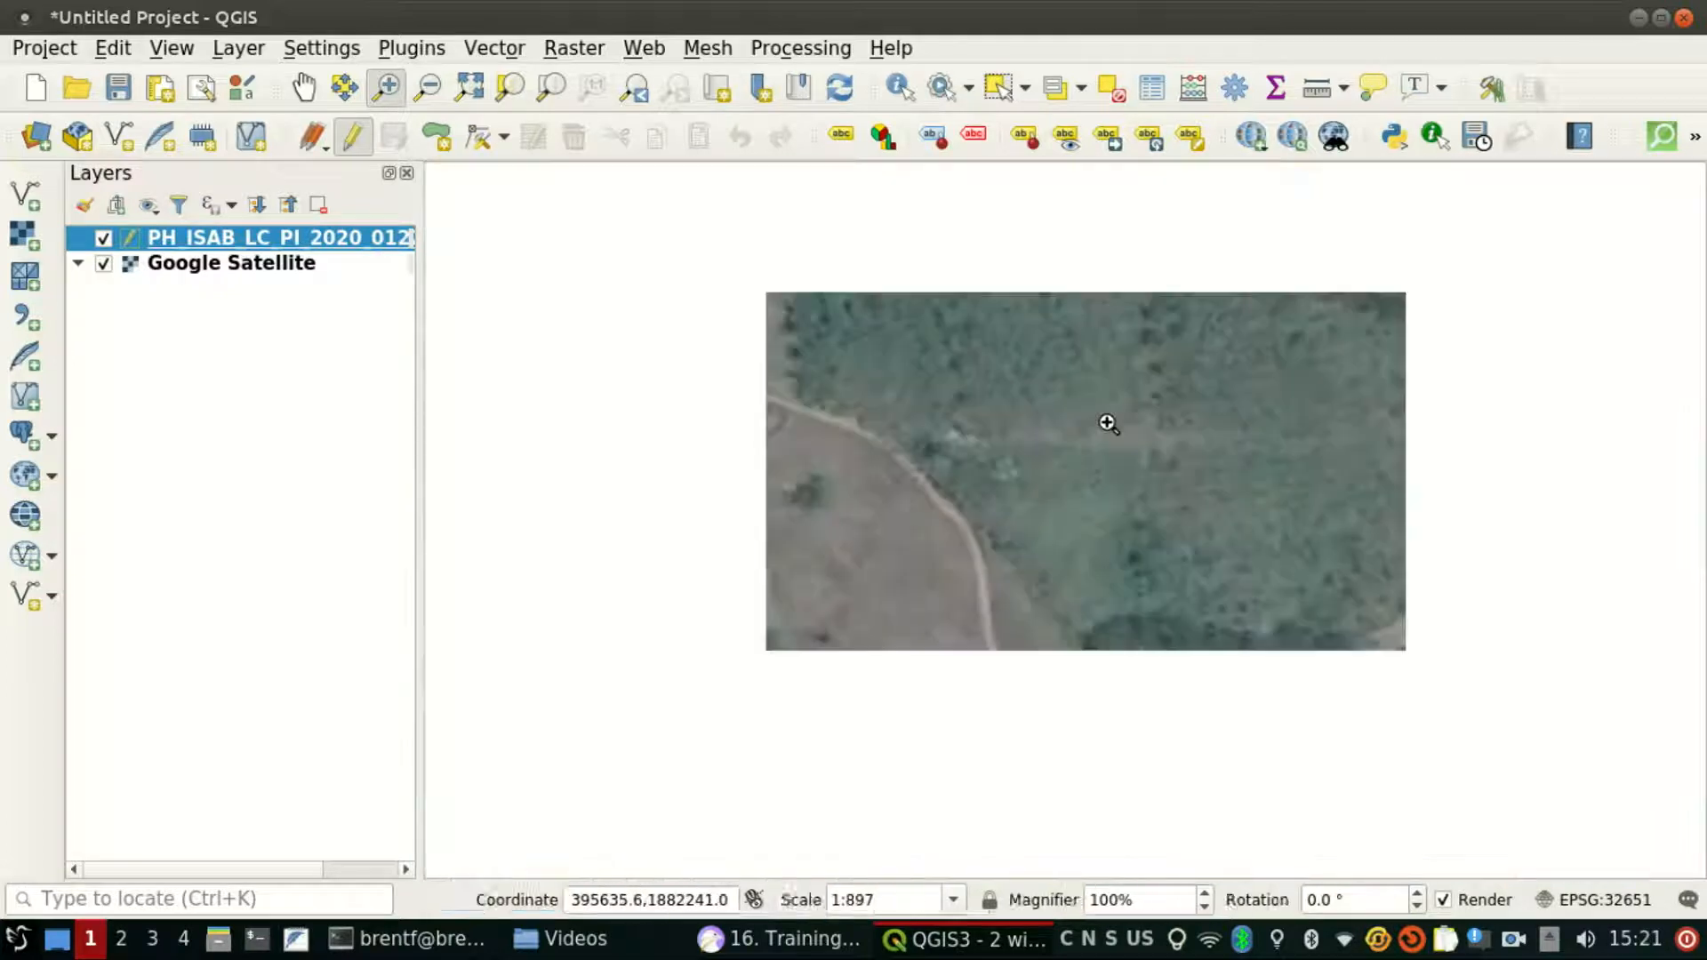
left_click_drag(1535, 451, 1048, 498)
left_click_drag(792, 503, 1049, 549)
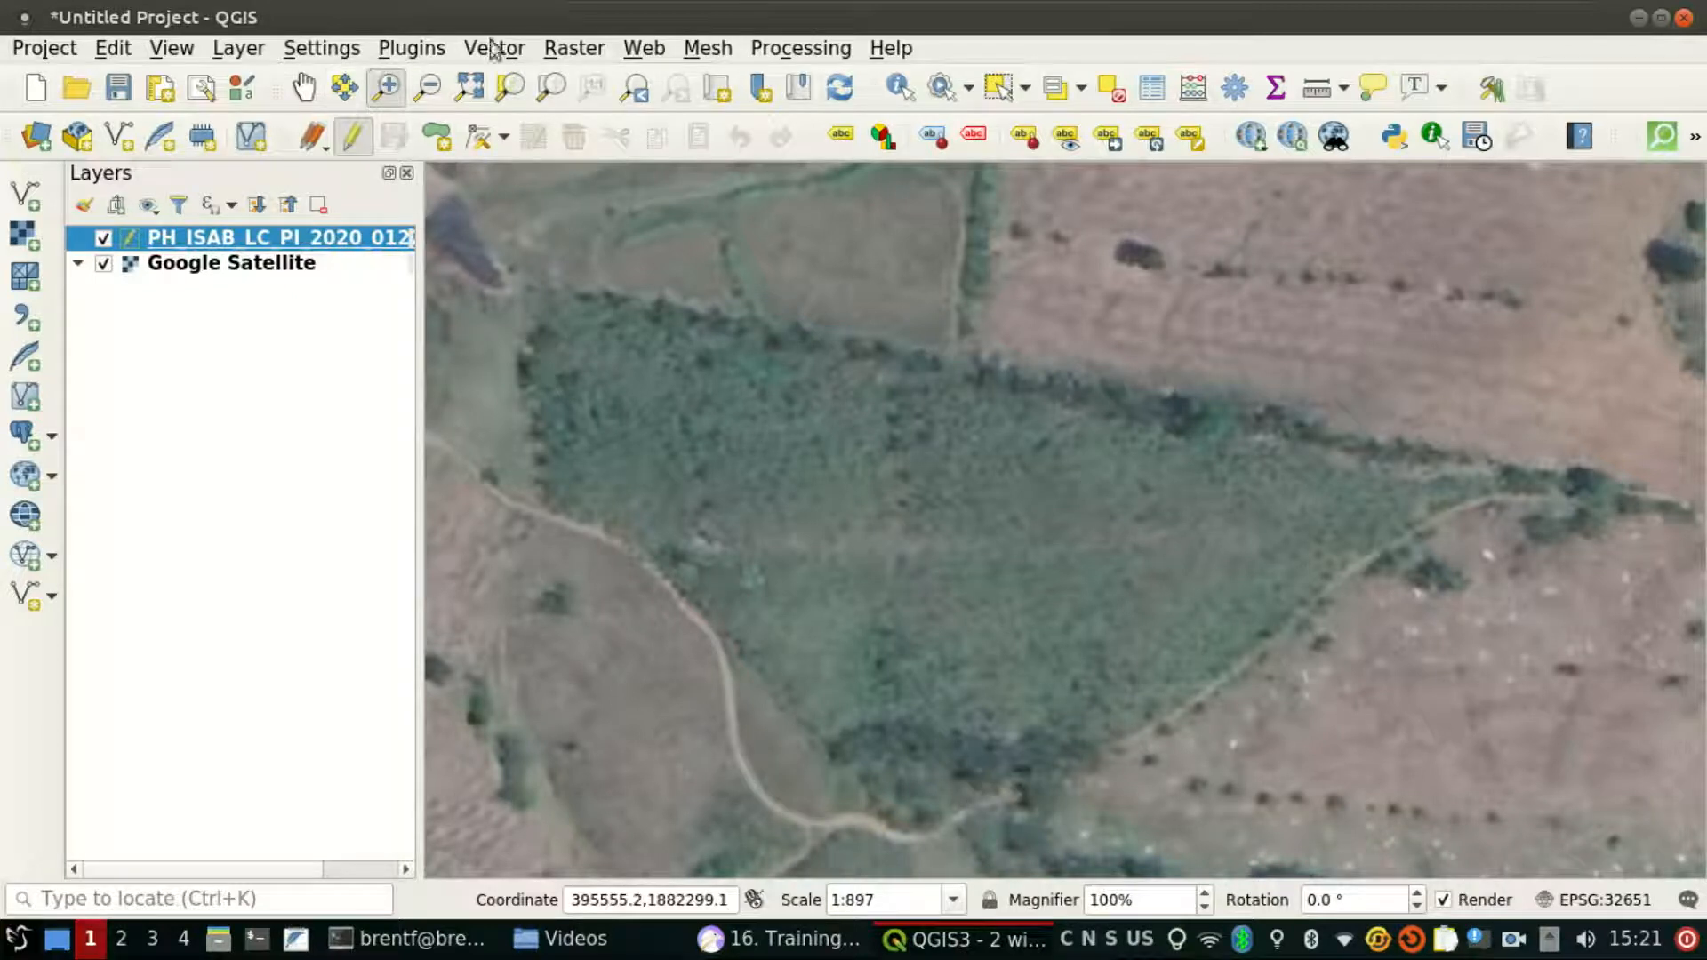
Step: Draw a four-sided polygon feature inside the green triangular field, leaving a buffer from its boundaries
left_click(436, 137)
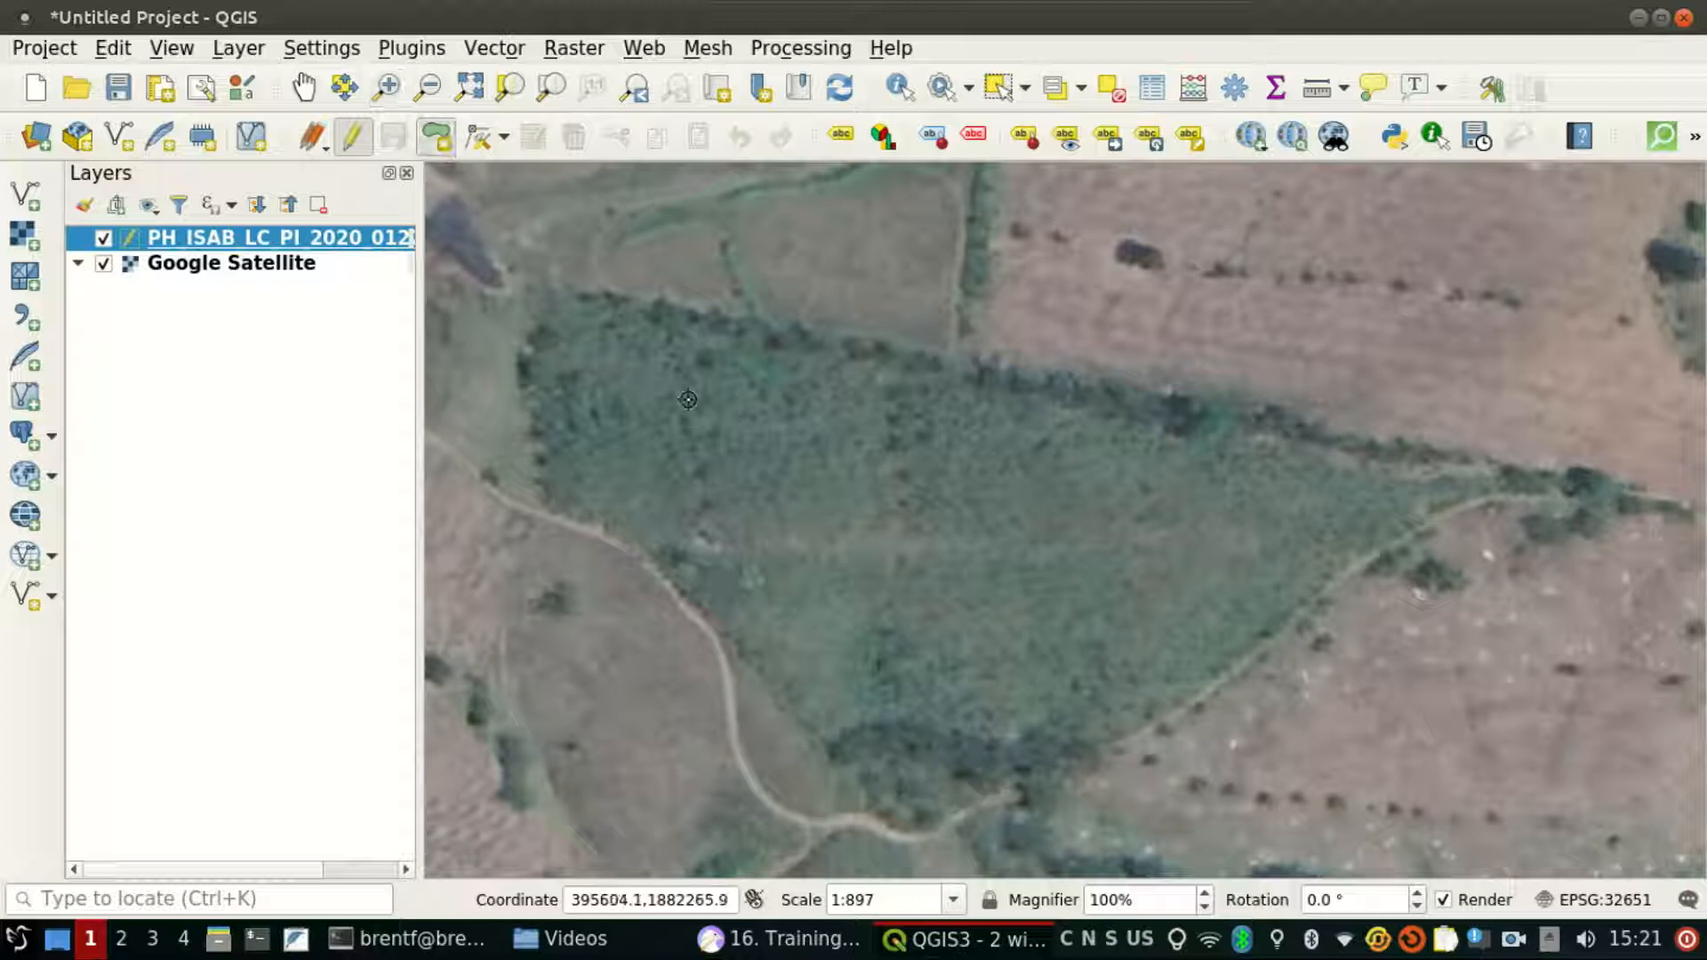
left_click(671, 485)
left_click(913, 699)
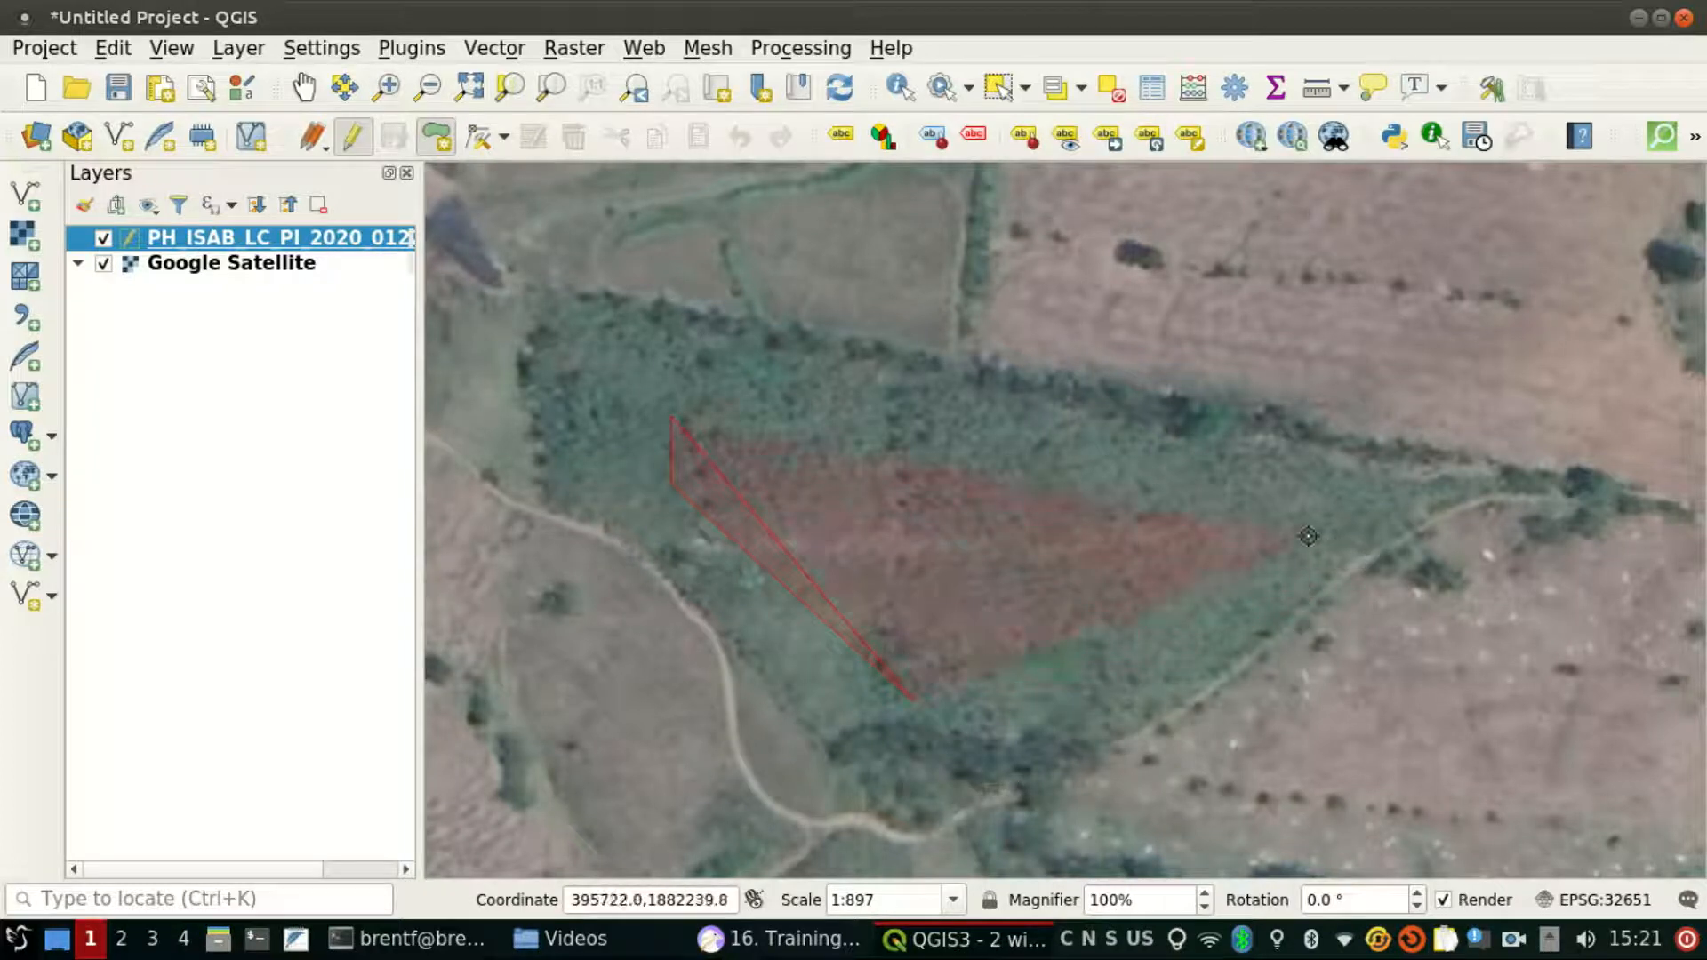
left_click(1280, 528)
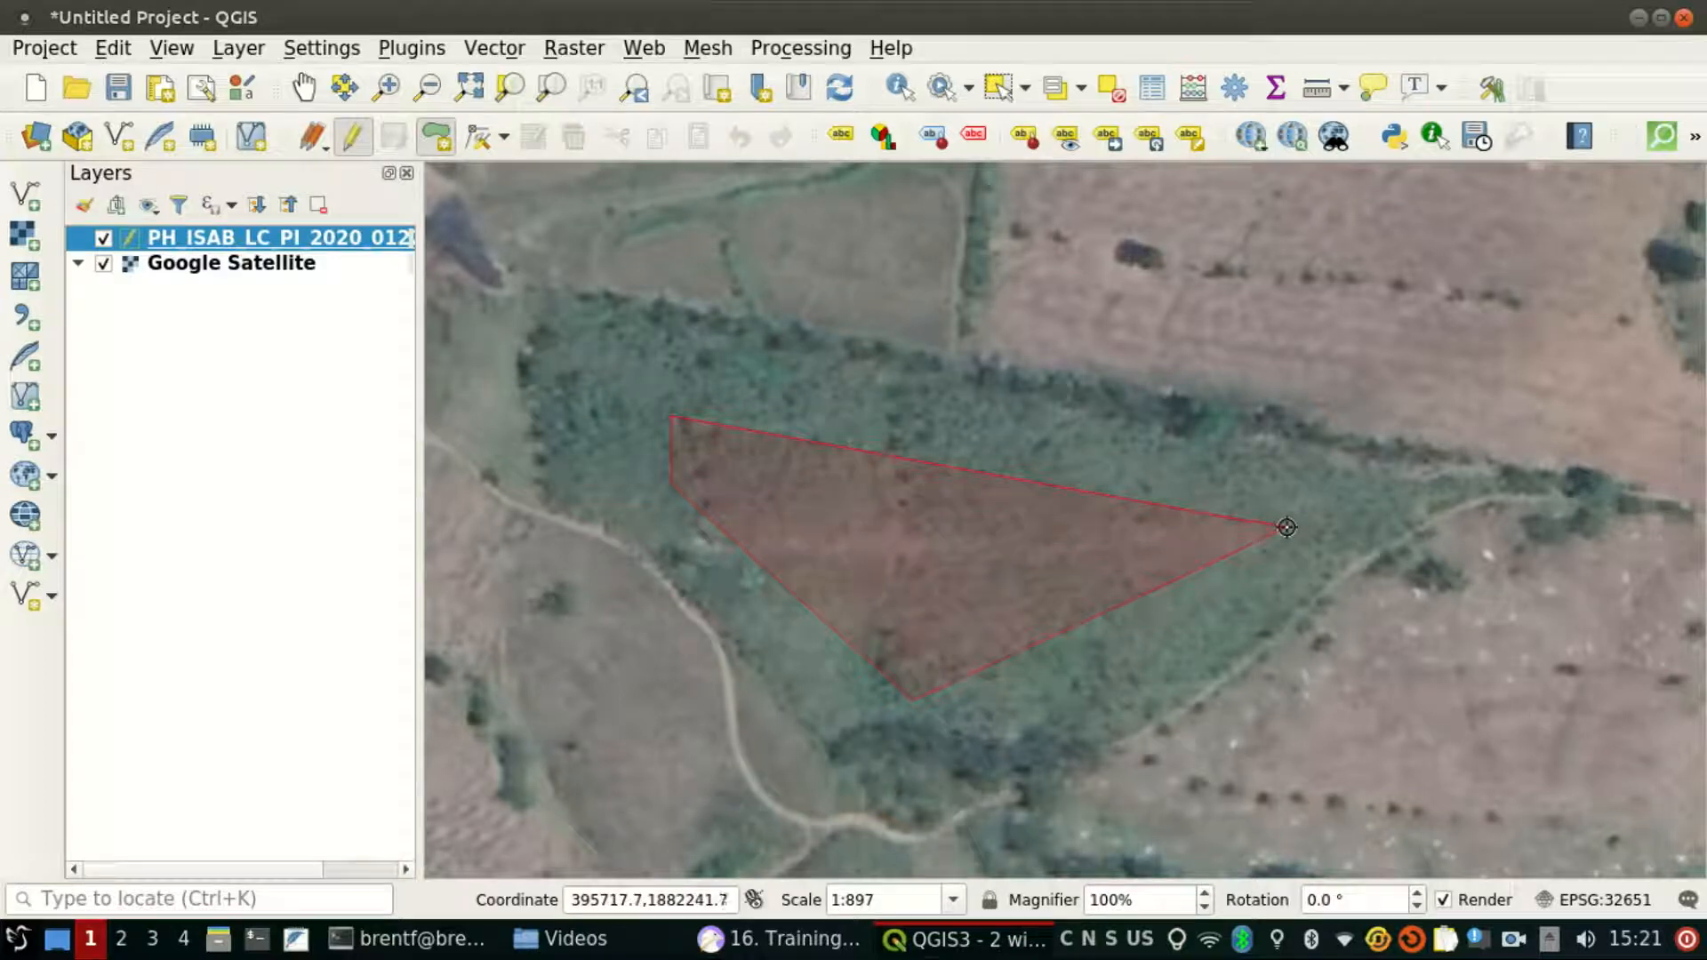
right_click(1008, 470)
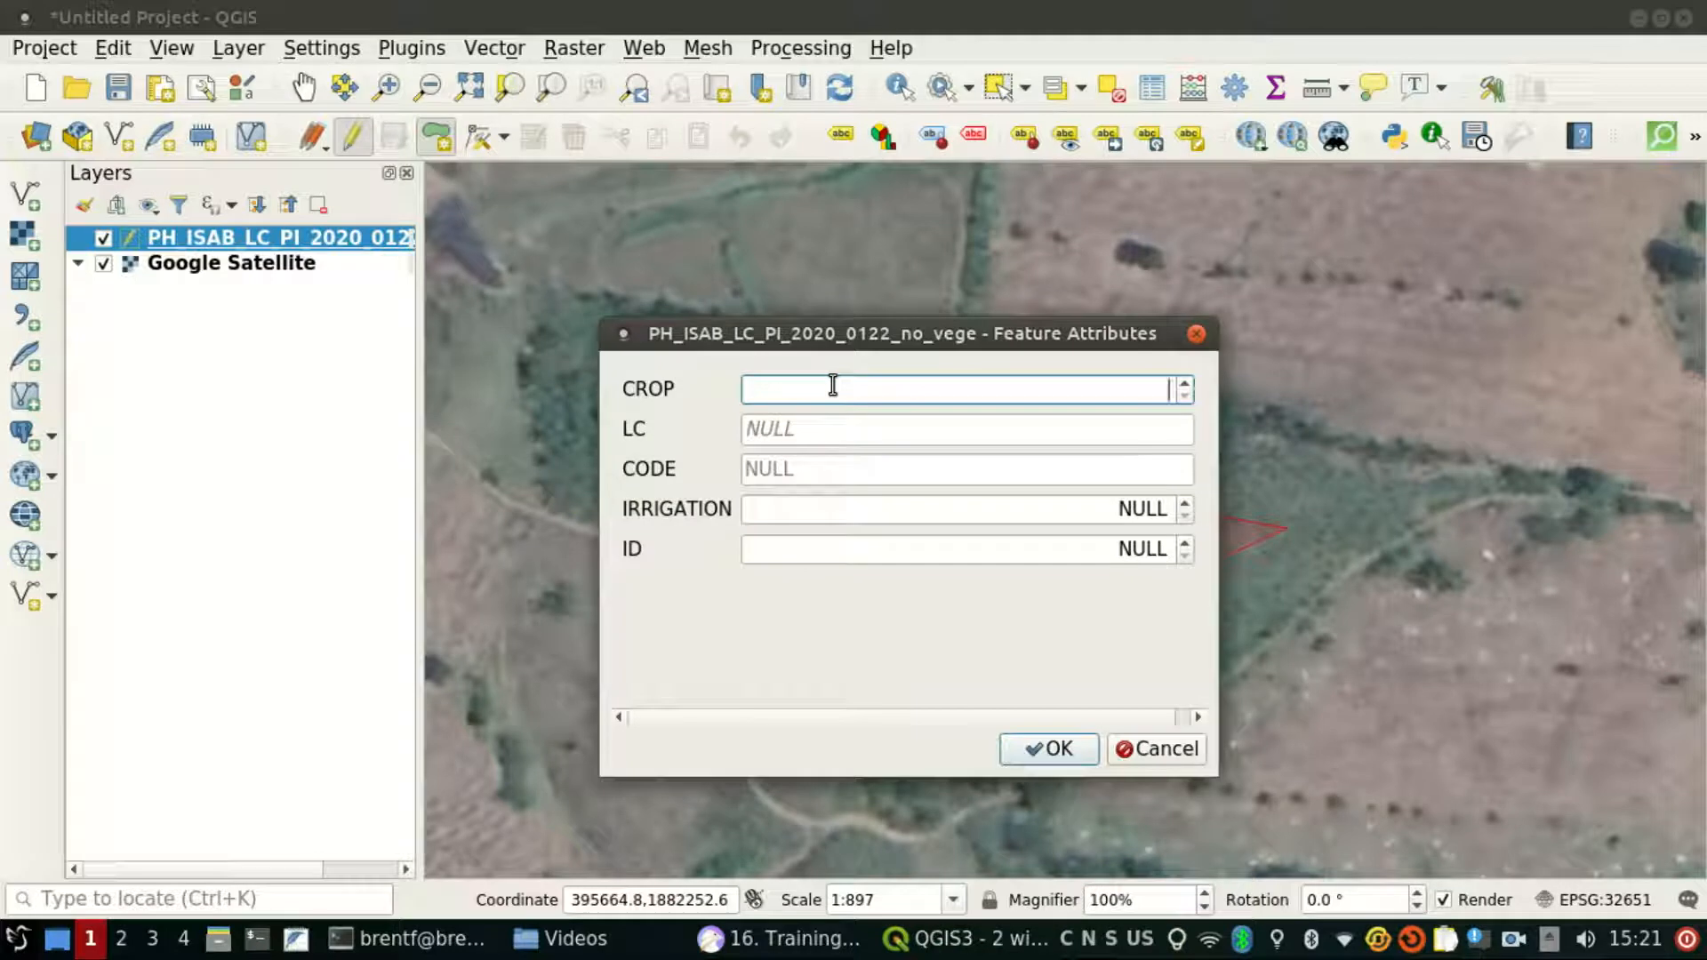
Step: Set the new polygon's CROP attribute to 1 and its LC attribute to Sugarcane
left_click(827, 423)
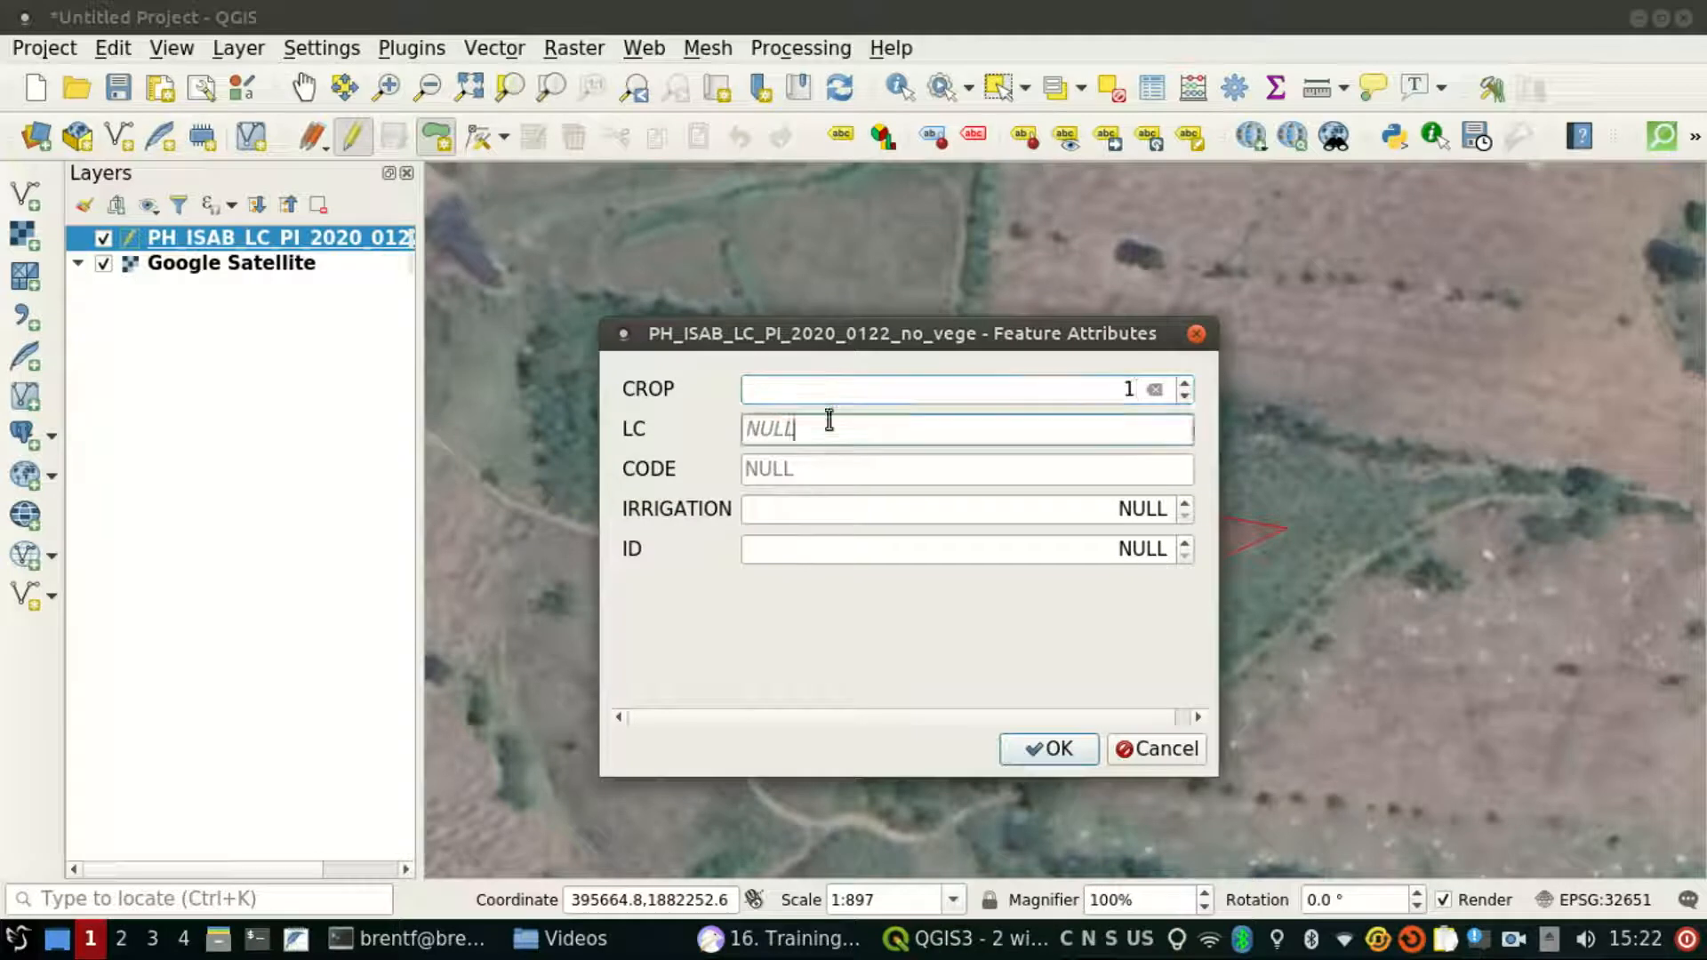
type("Sugarc")
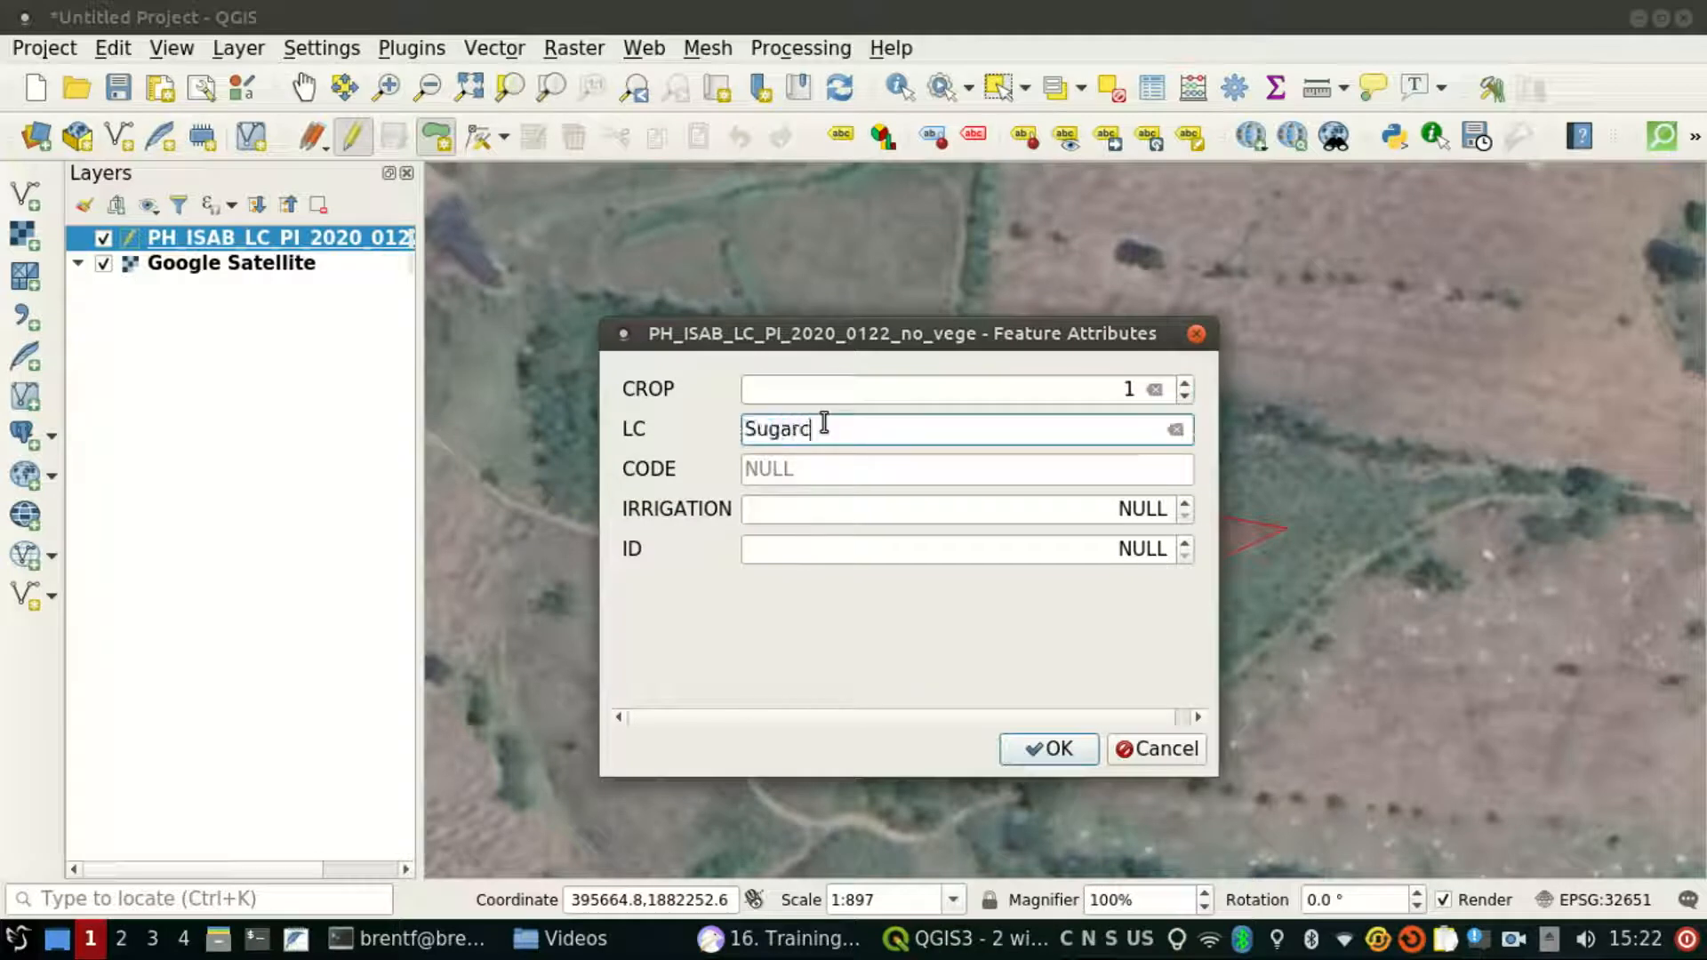
type("ane")
key("Tab")
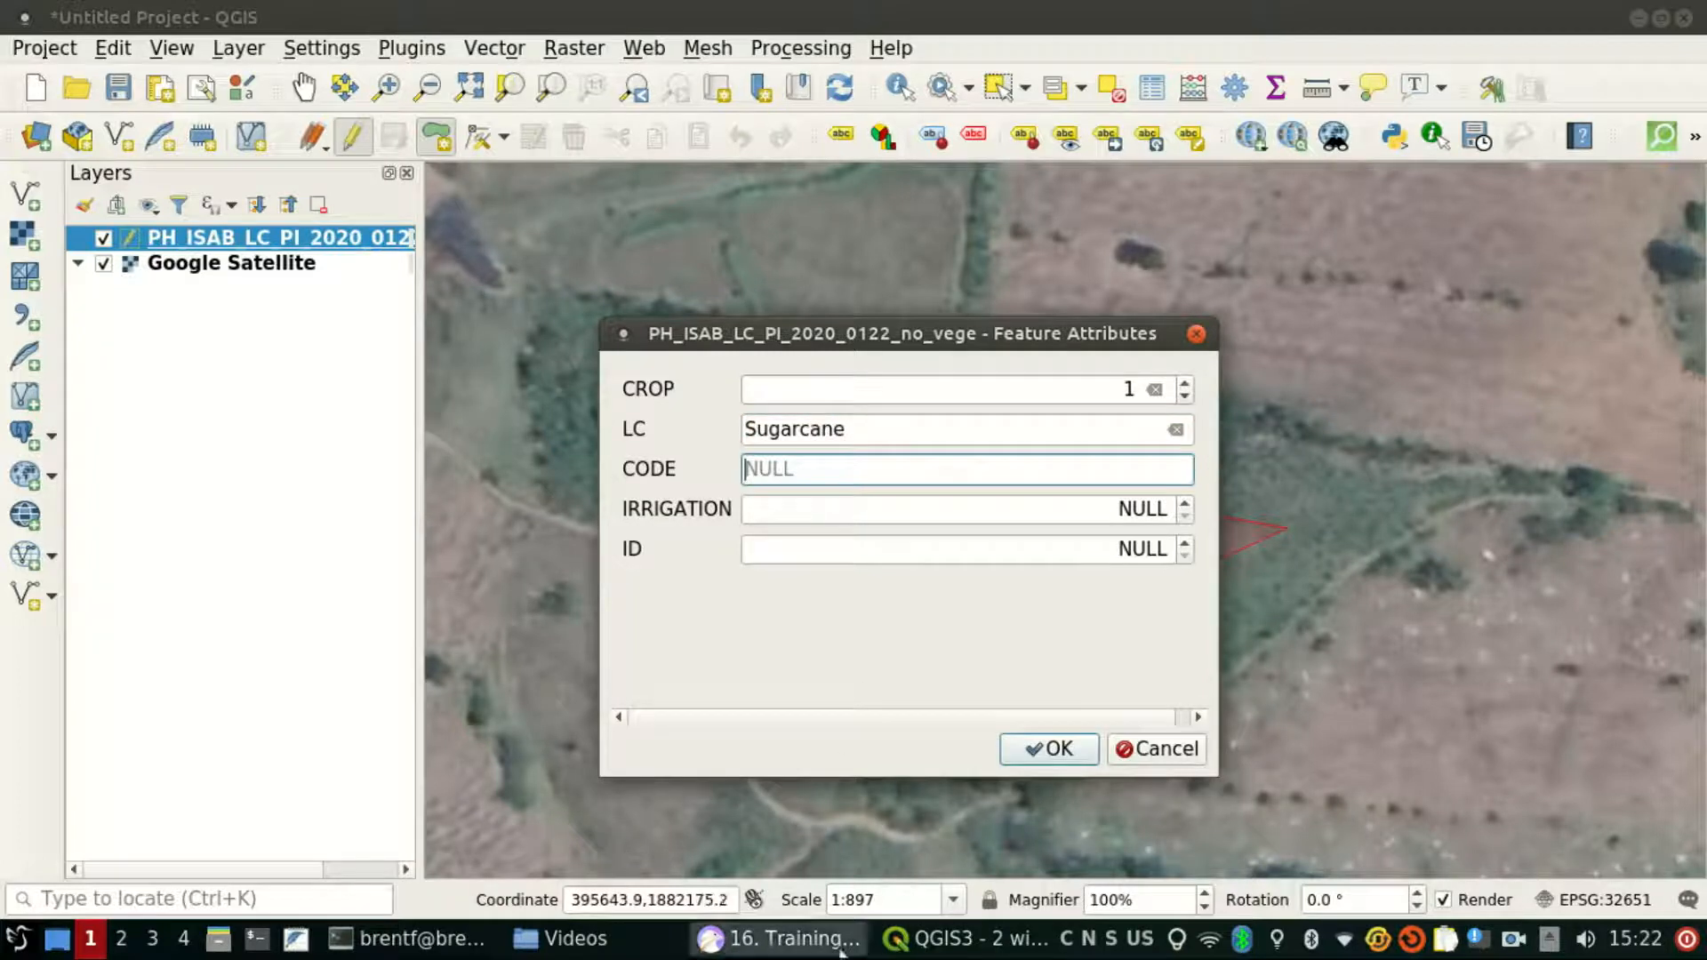
Step: Look up the code for sugarcane in the training guide's land cover table in Falkon
left_click(782, 939)
scroll(783, 529, "down", 12)
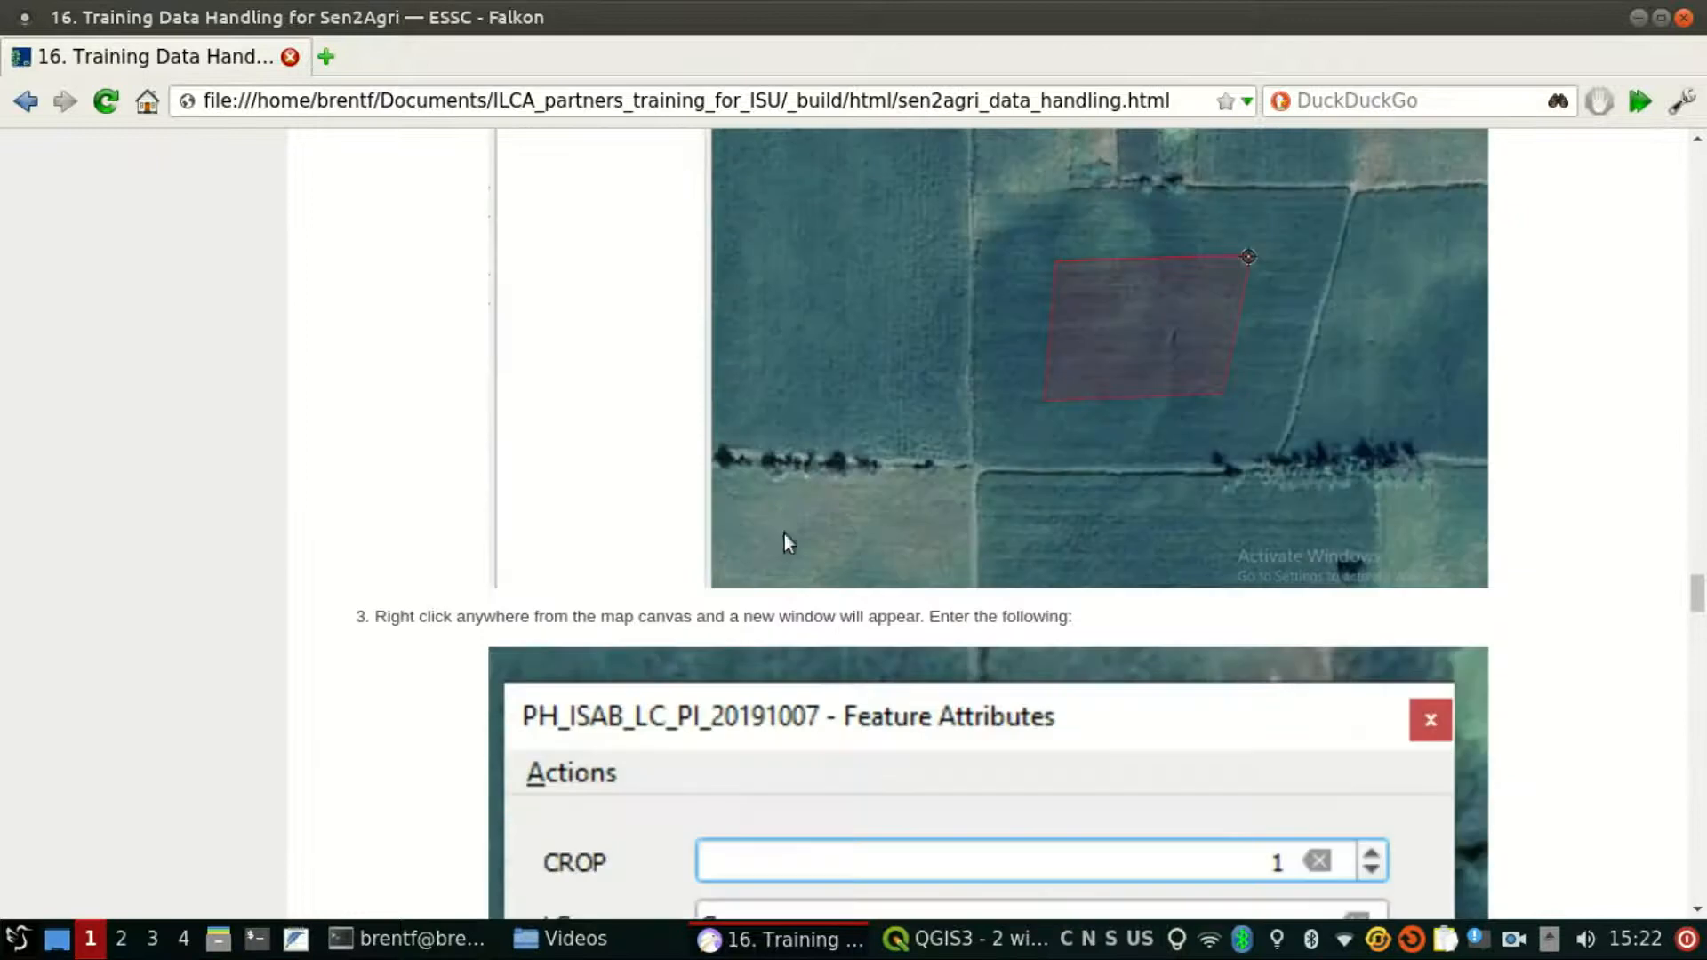
scroll(784, 543, "down", 10)
scroll(784, 543, "up", 5)
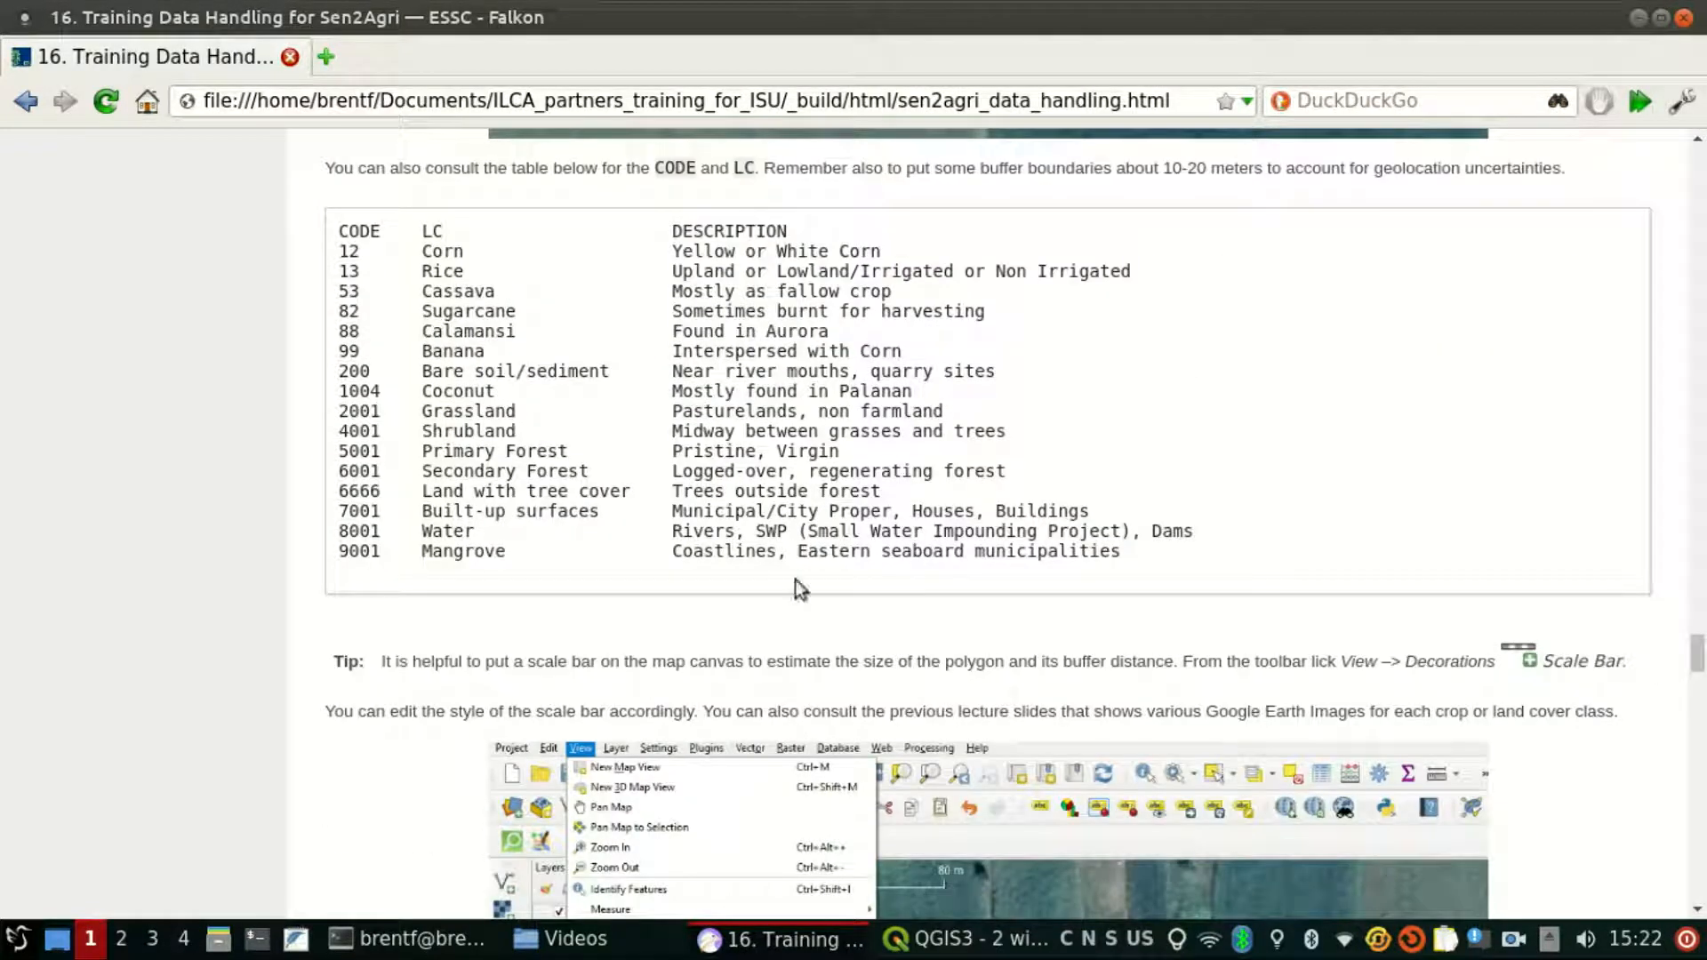
Step: Back in QGIS, set CODE to 82, IRRIGATION to 0 and ID to 0, and accept the new feature's attributes
key("alt+Tab")
left_click(877, 459)
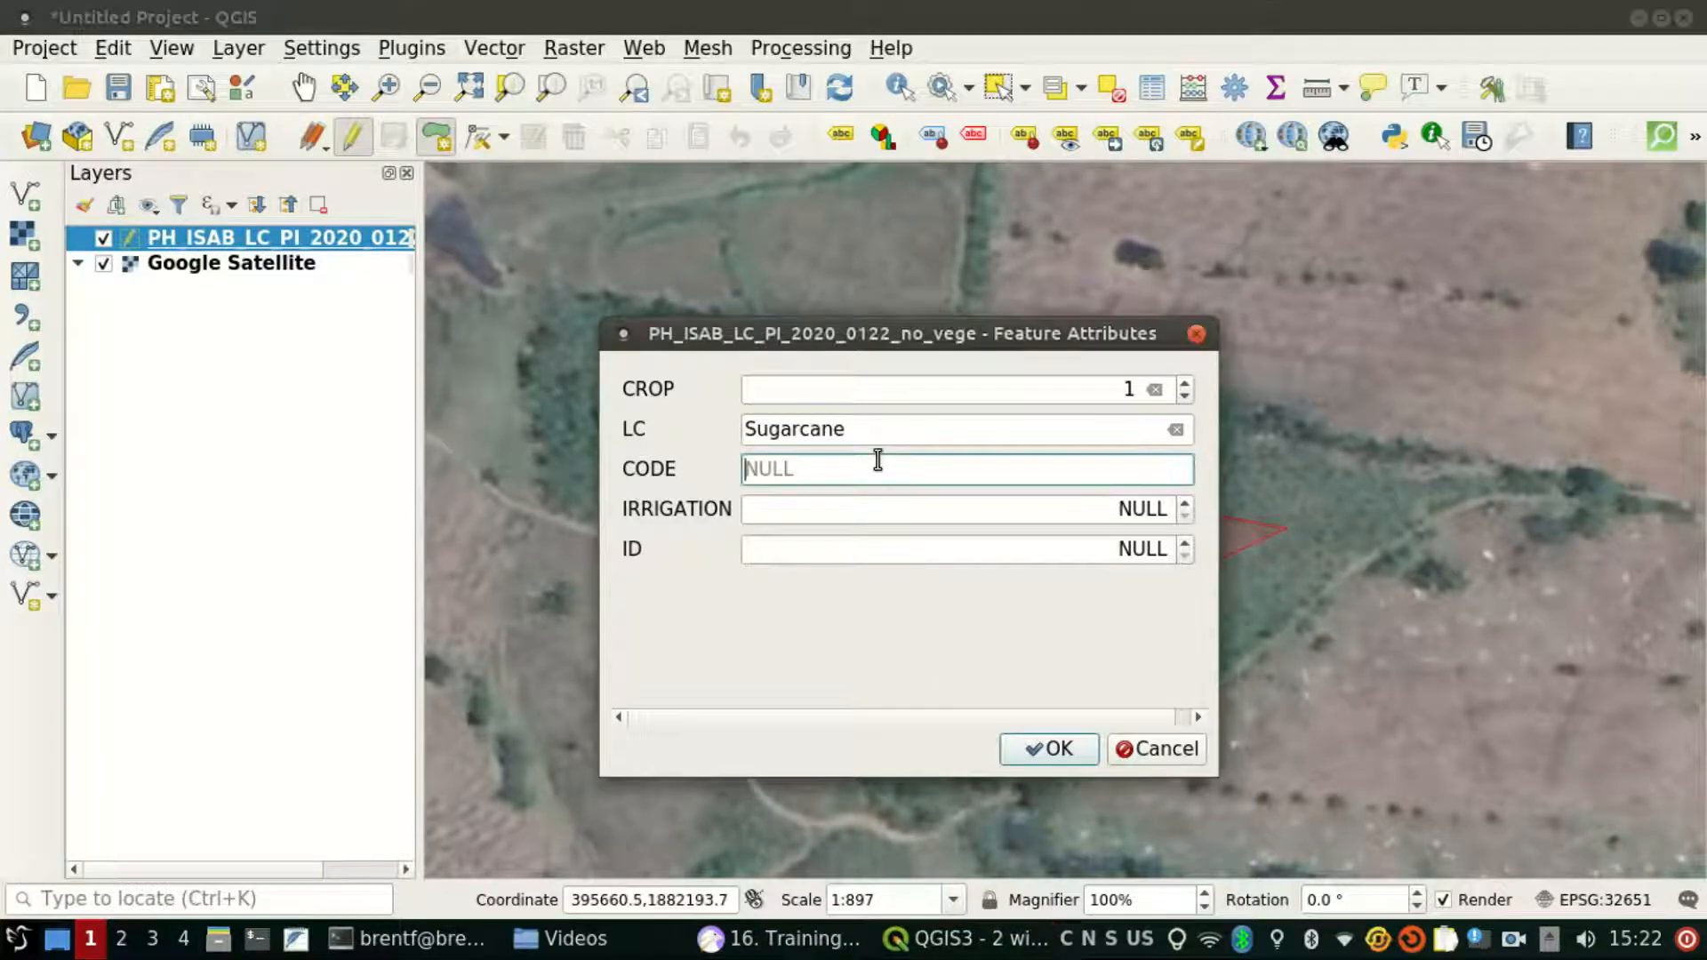
type("82")
left_click(822, 505)
type("0")
key("Tab")
type("0")
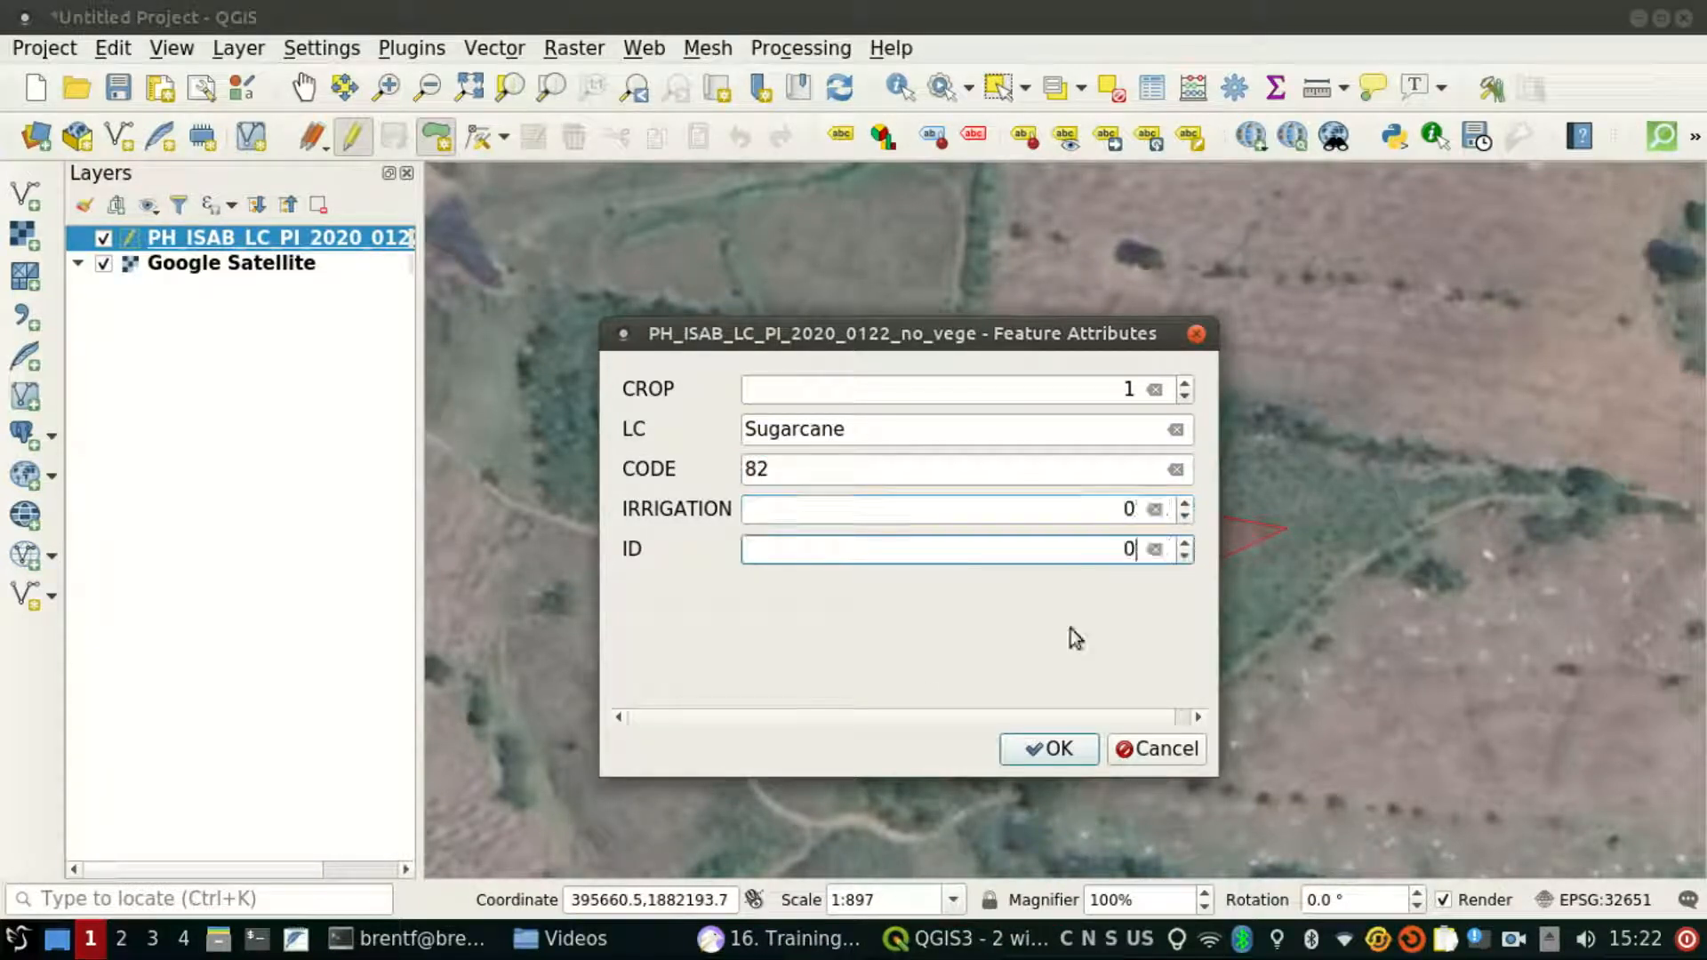
left_click(986, 428)
left_click(1009, 597)
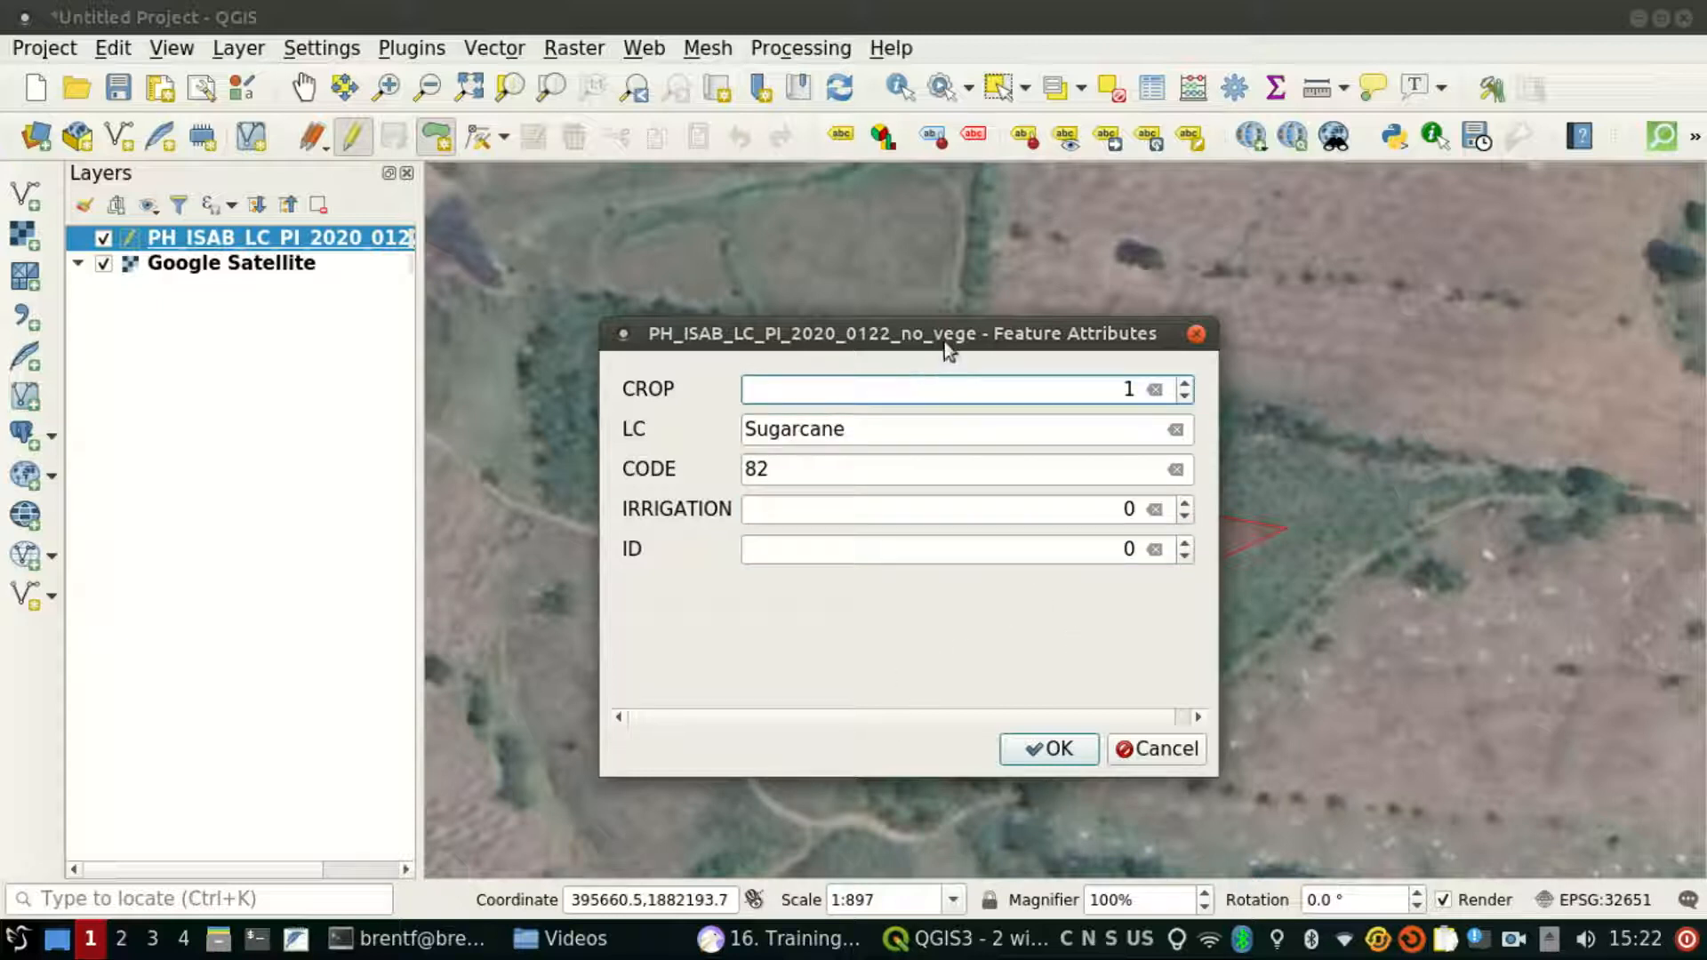
left_click(1063, 747)
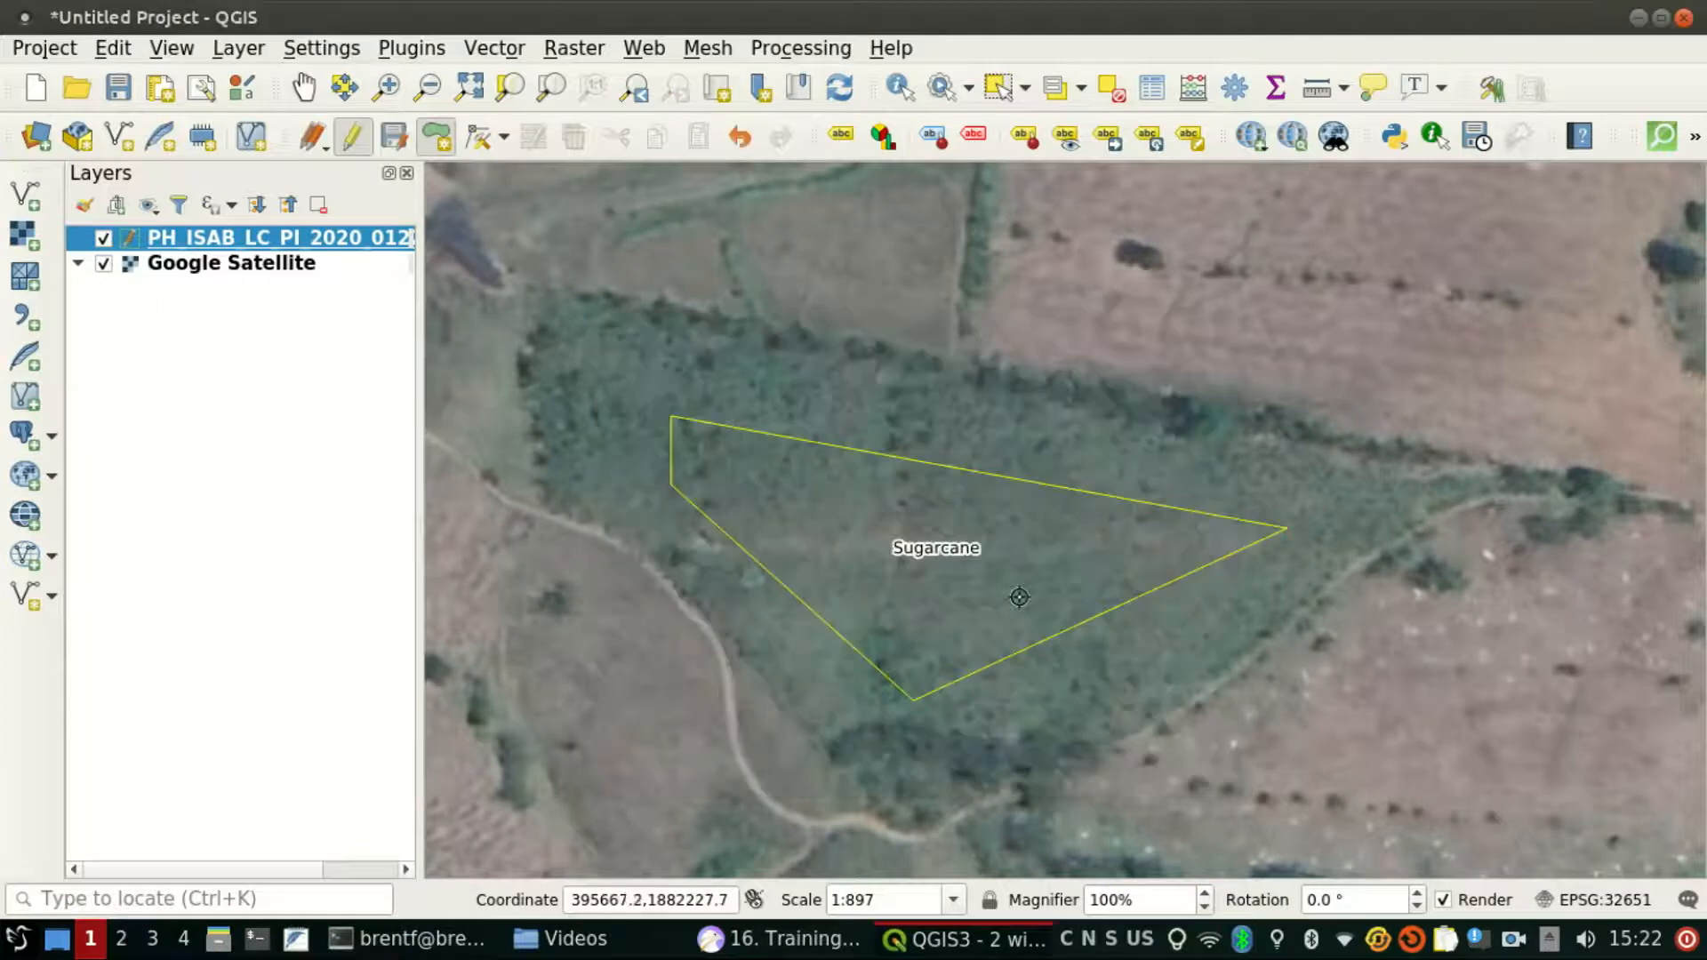
Step: Draw a four-sided polygon feature inside the green field just west of the long sugarcane polygon, leaving a buffer from the field's boundaries
scroll(1019, 595, "down", 4)
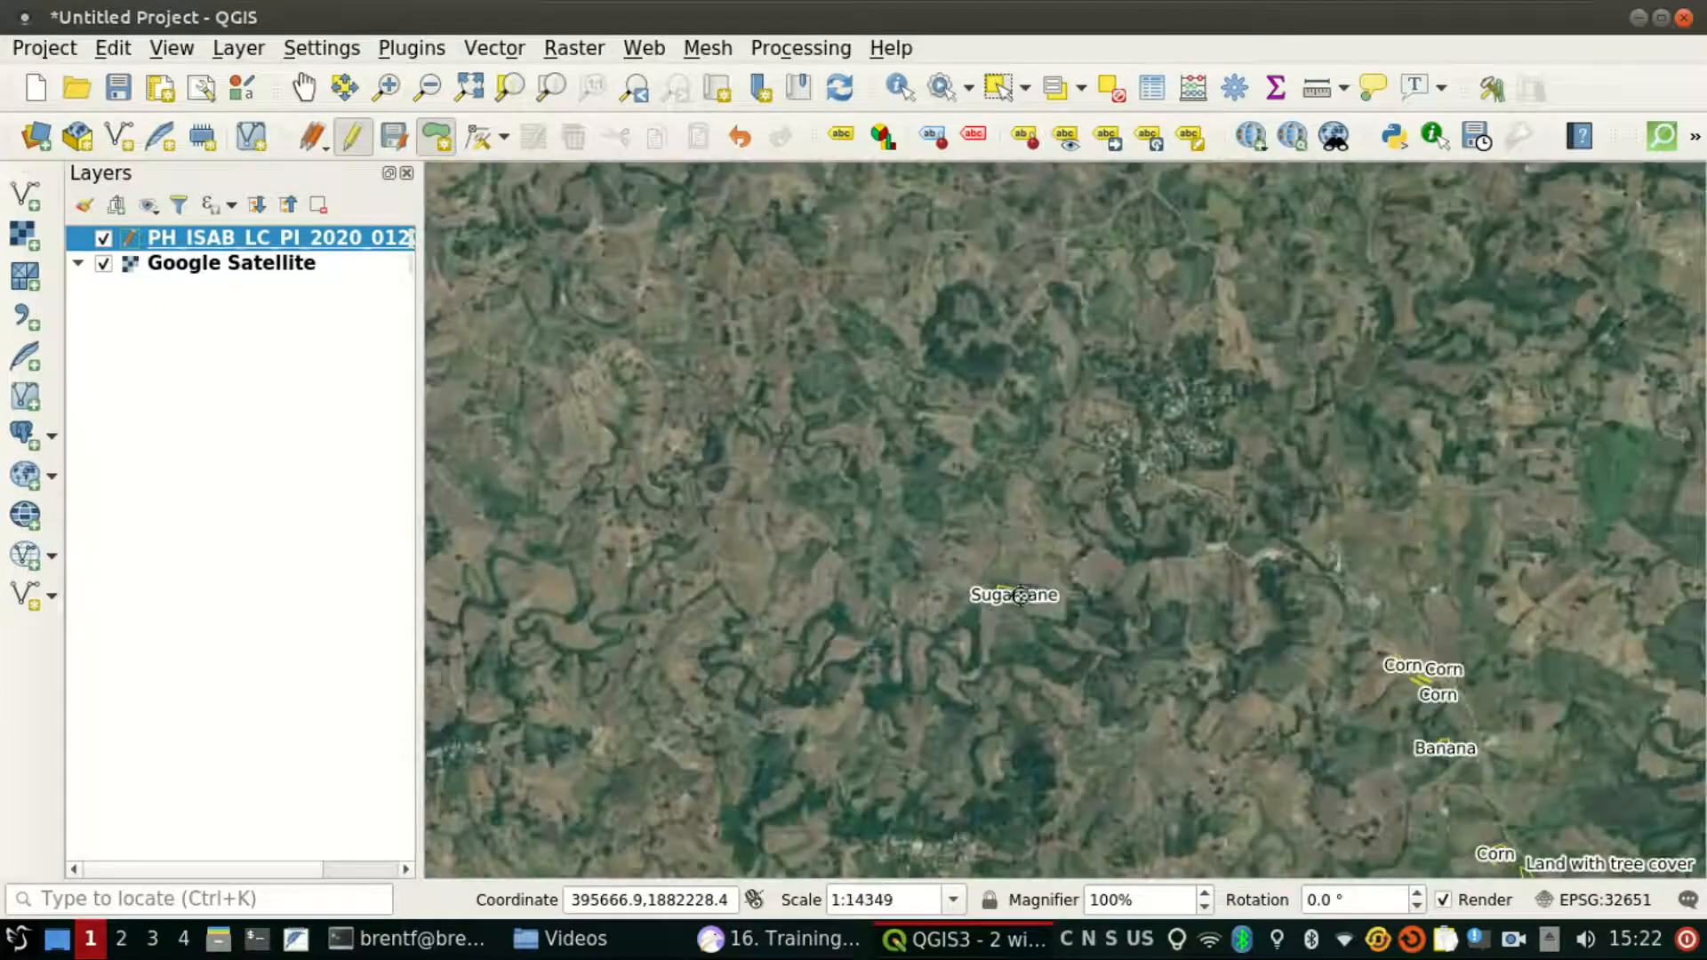
left_click_drag(1254, 716, 1255, 399)
left_click_drag(1530, 406, 1051, 493)
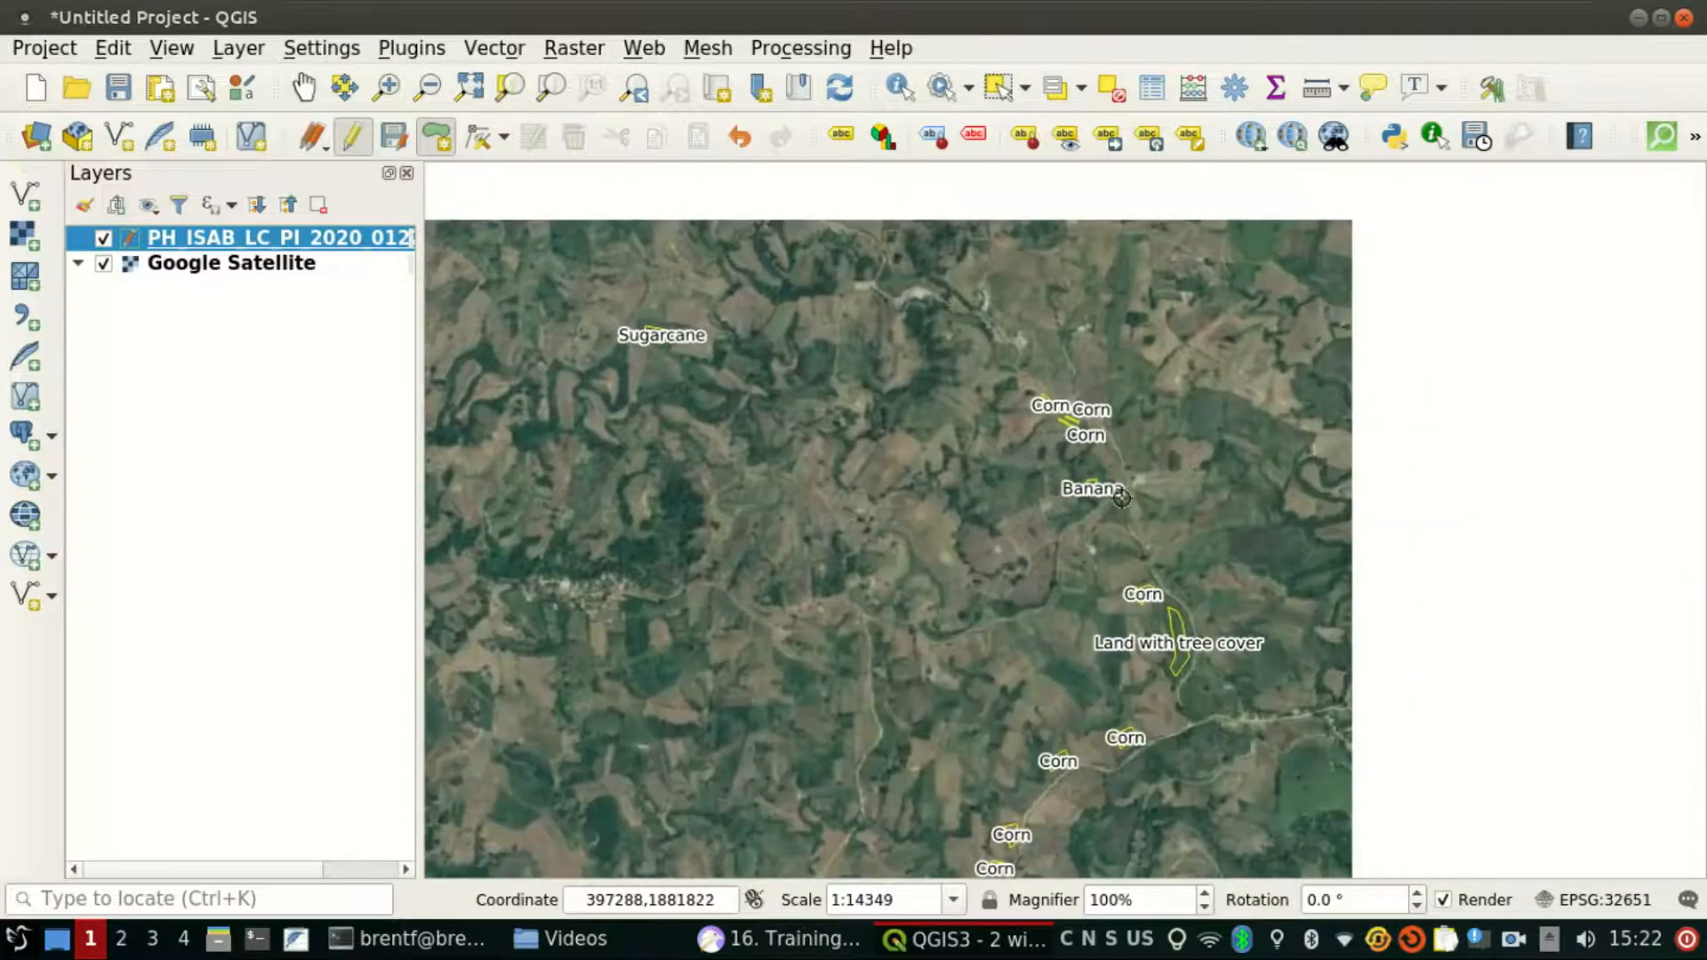
left_click_drag(660, 629, 1349, 378)
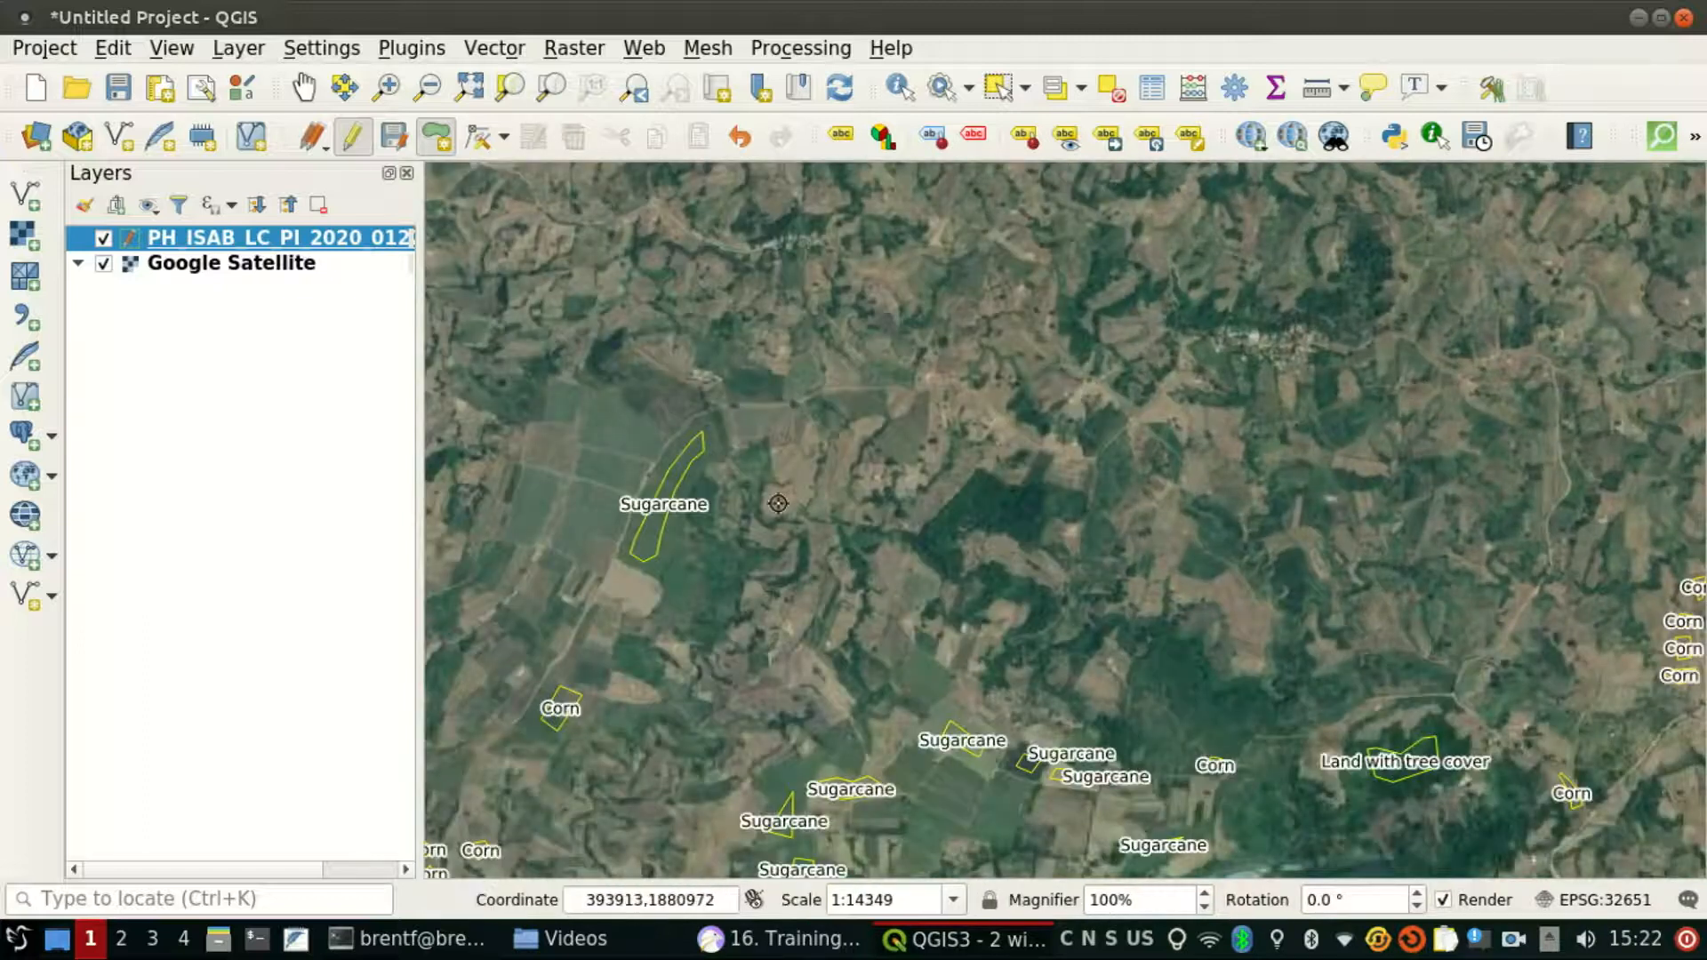
scroll(694, 465, "up", 2)
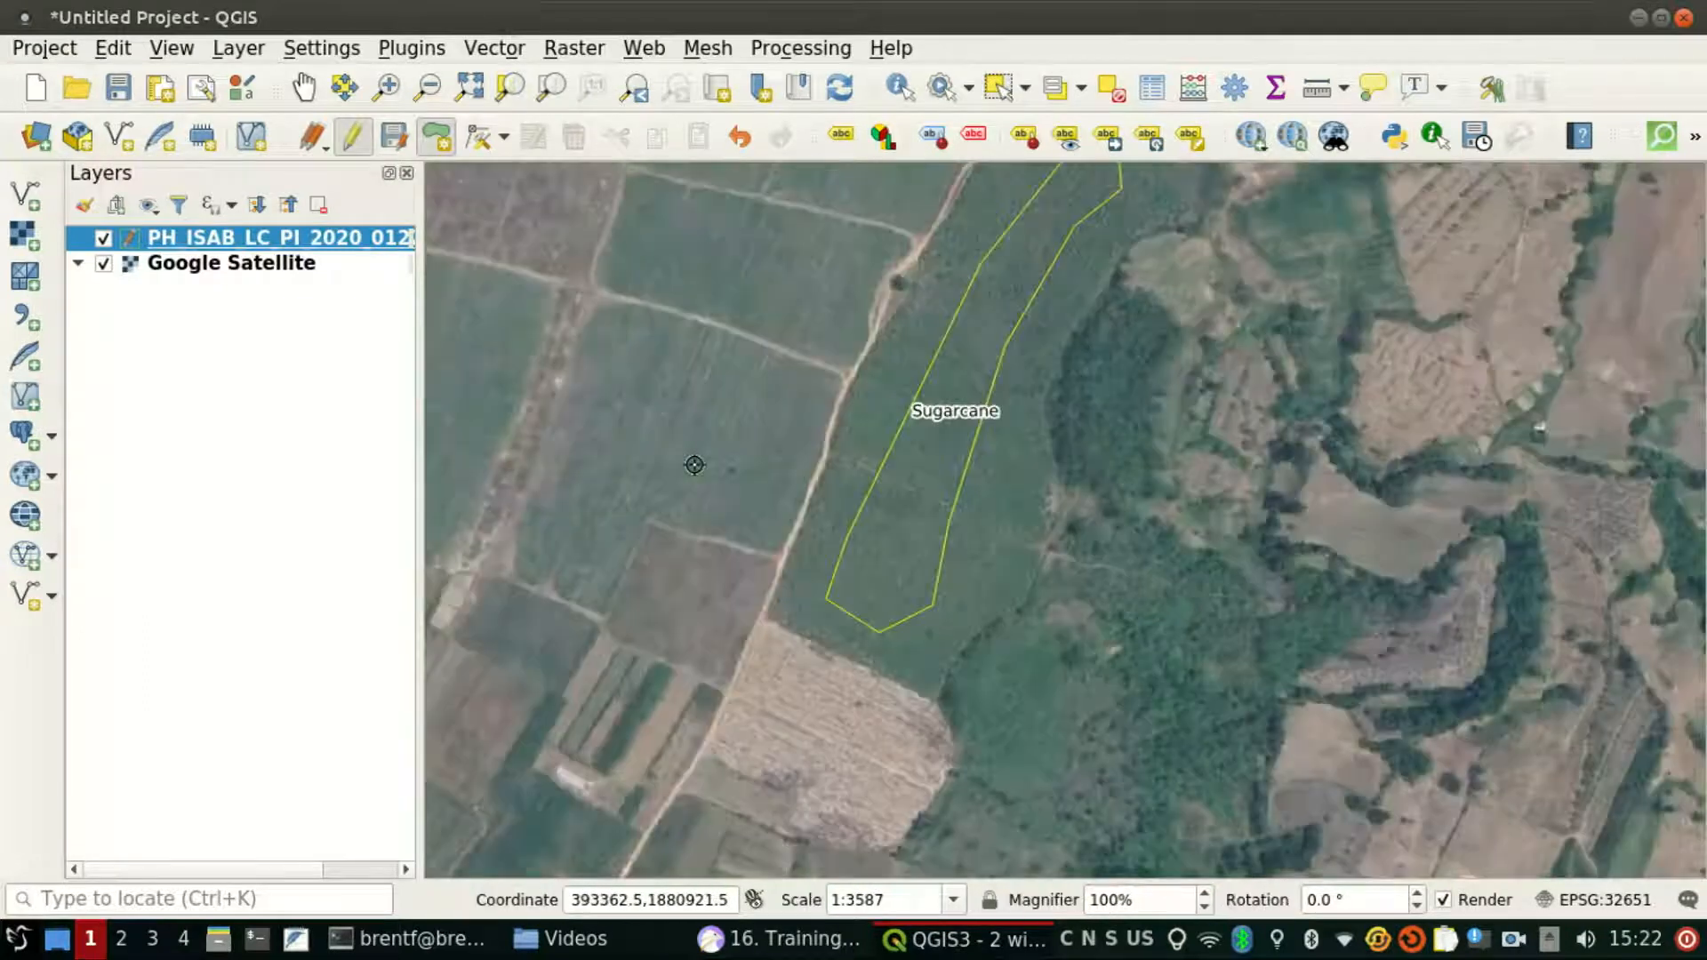
left_click_drag(1022, 419, 1222, 516)
scroll(1273, 557, "up", 2)
scroll(1273, 556, "down", 1)
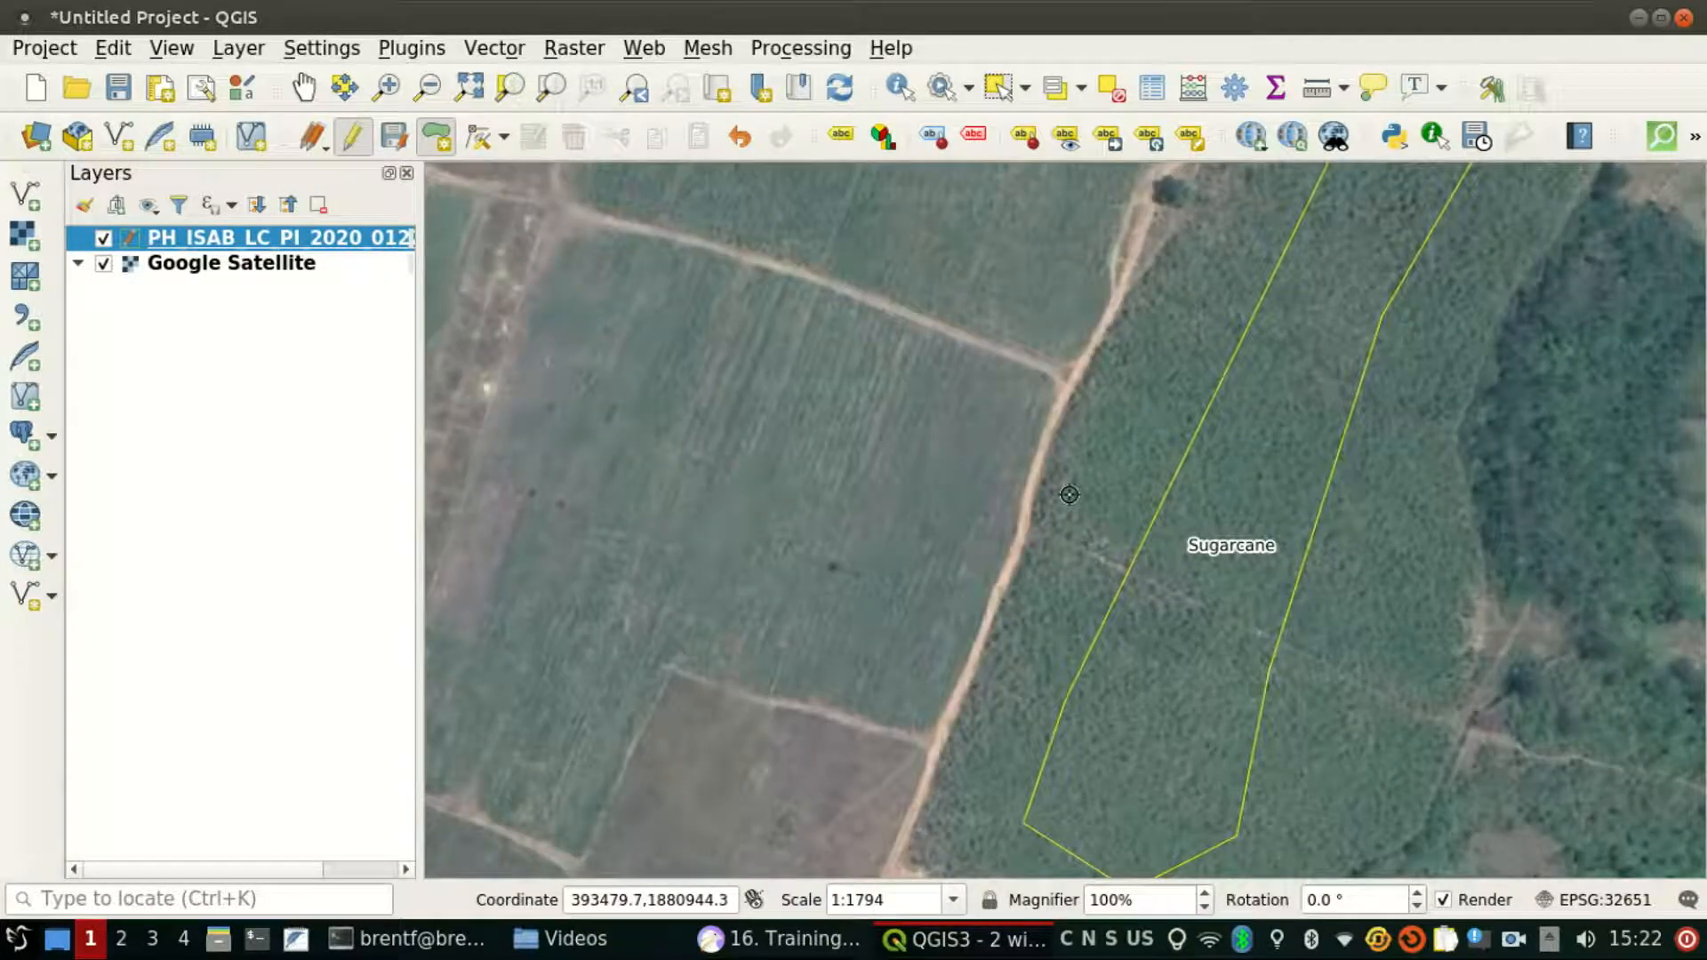
left_click_drag(968, 430, 1216, 425)
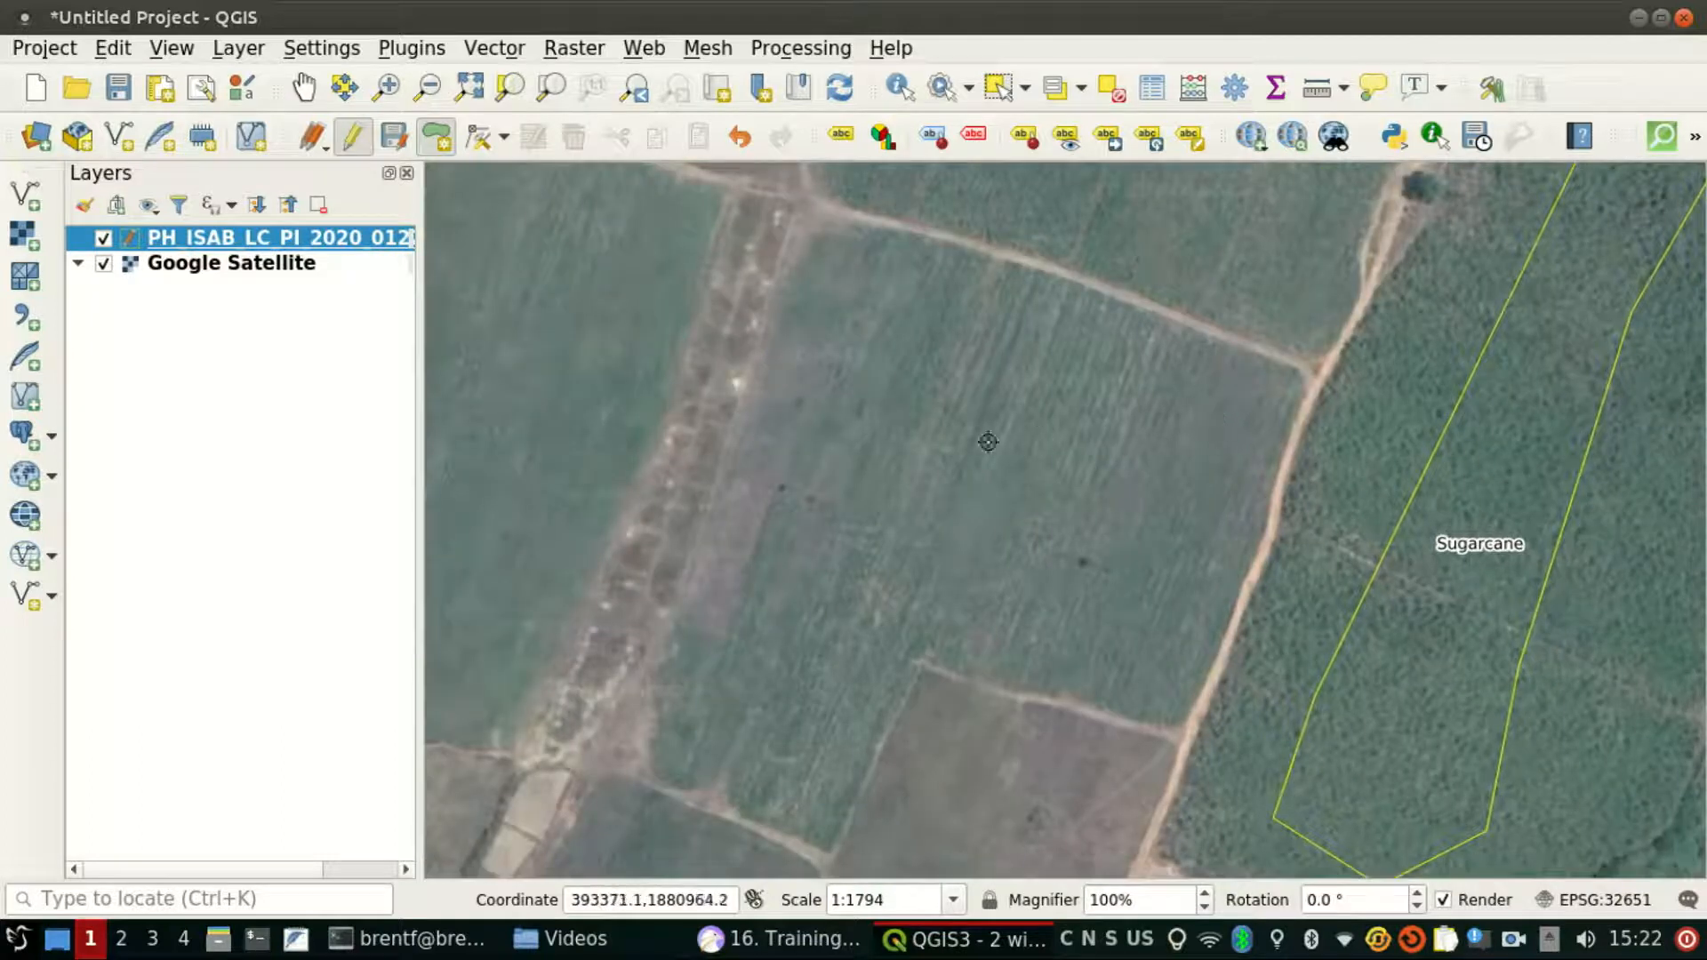
left_click_drag(892, 473, 1387, 494)
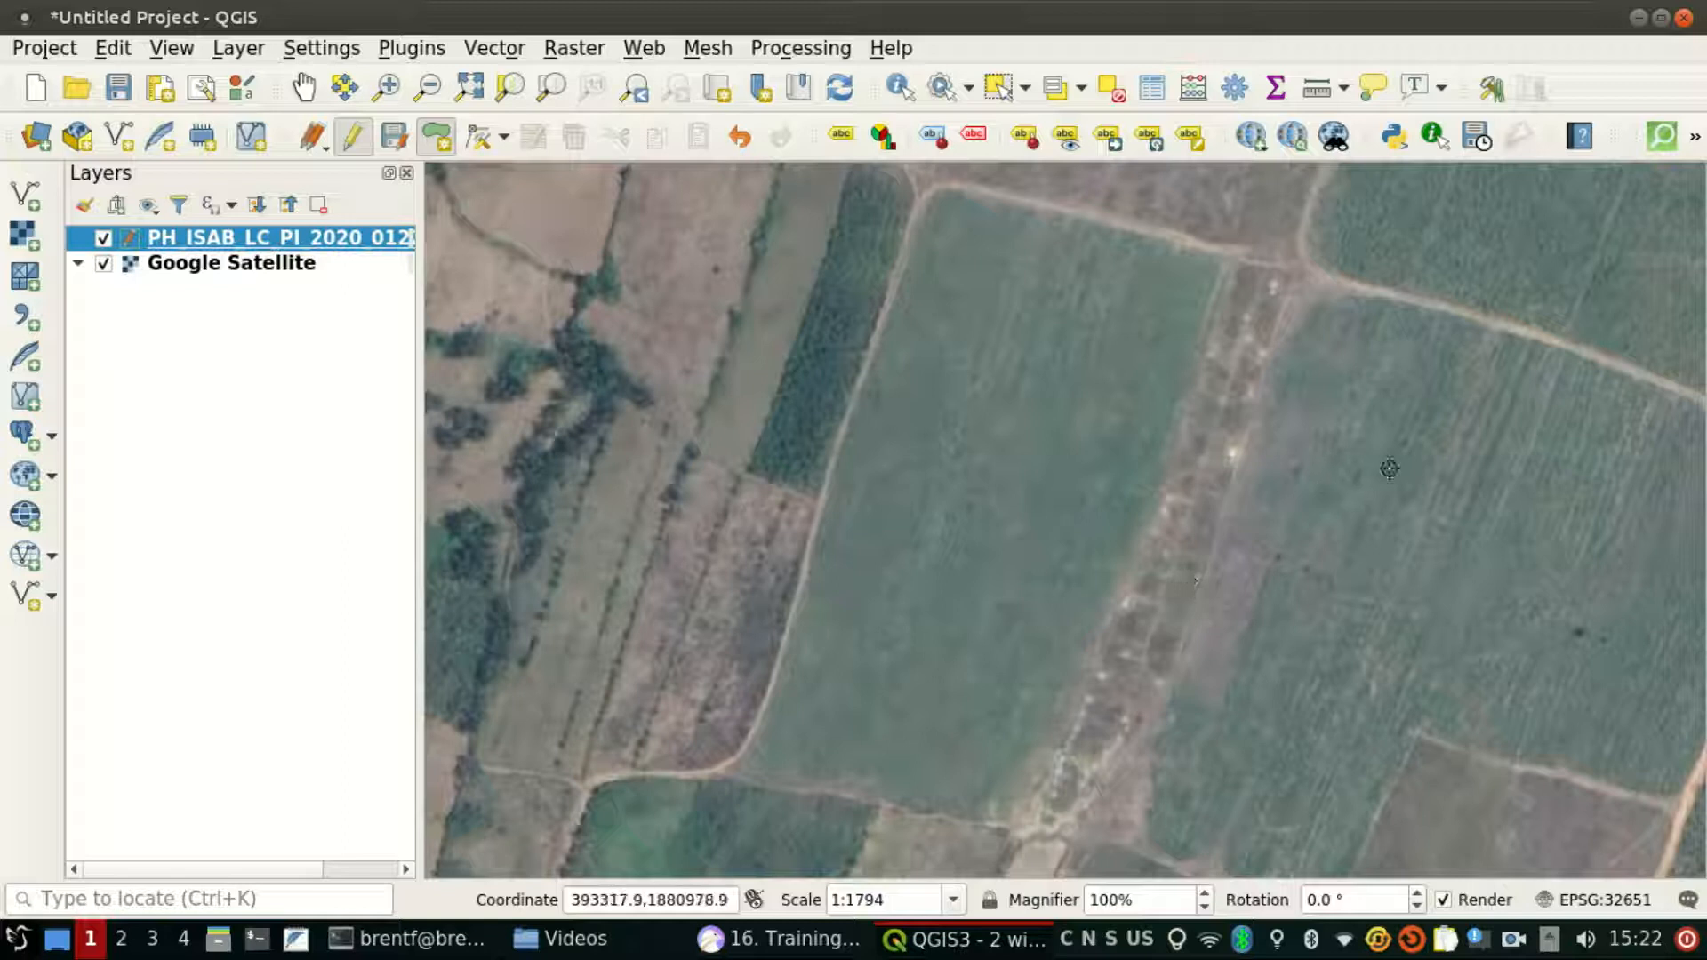
left_click_drag(1452, 435, 1021, 773)
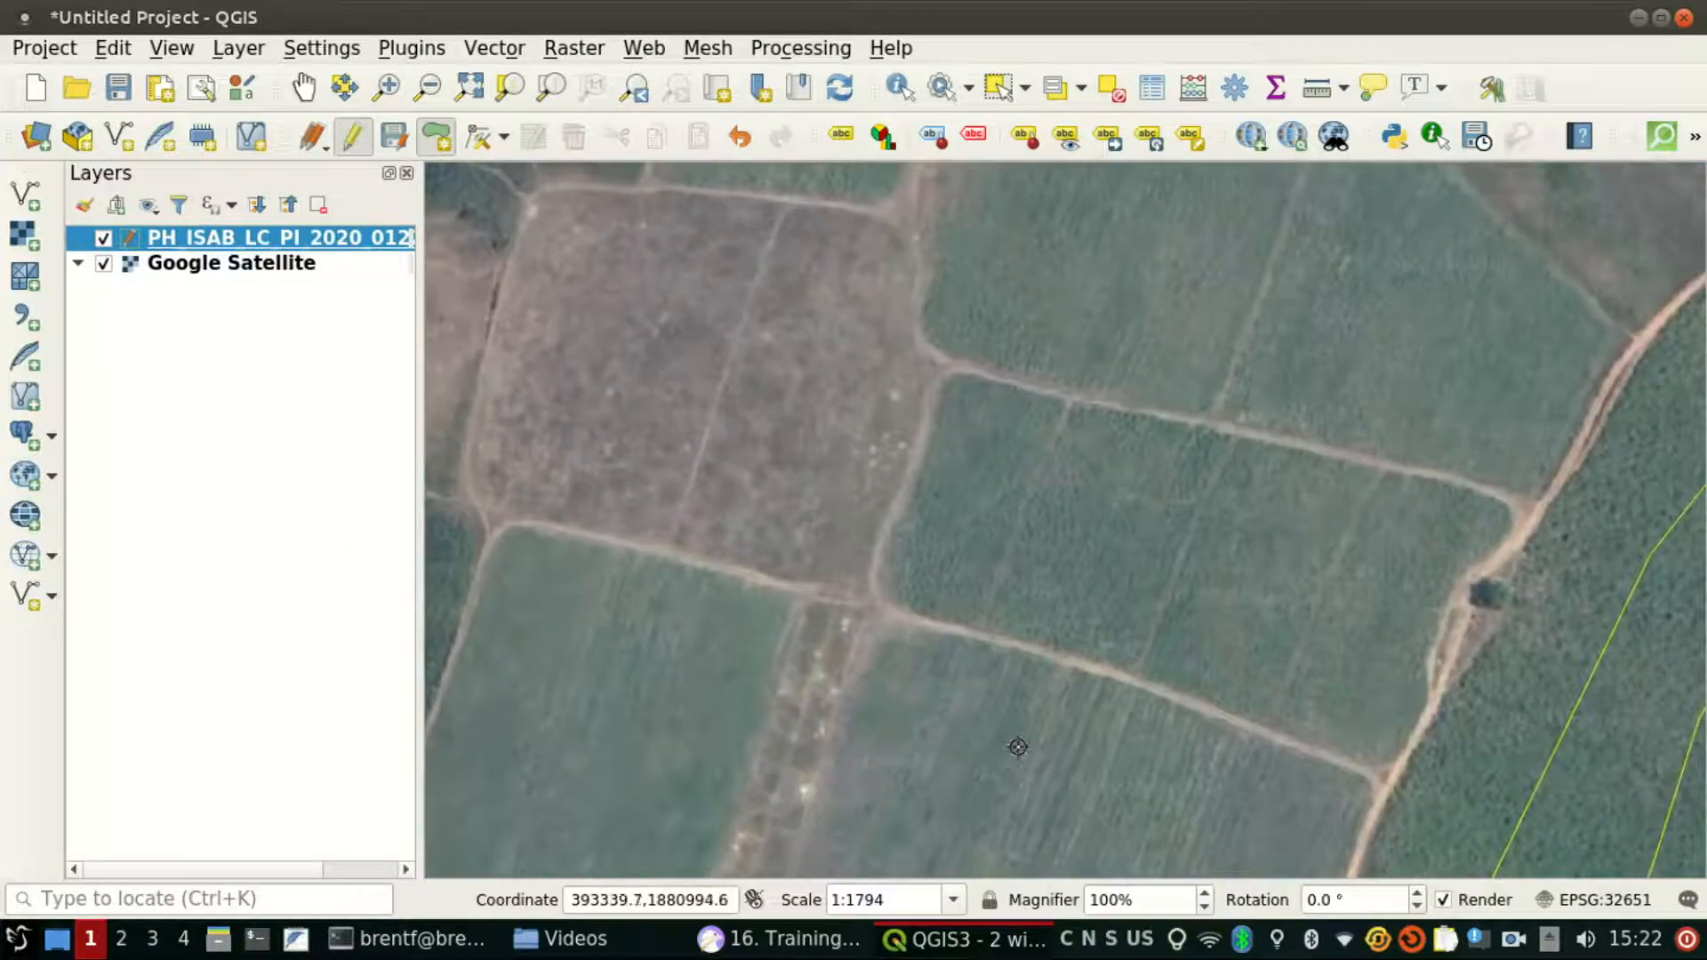
left_click(986, 457)
left_click(939, 571)
left_click(1369, 696)
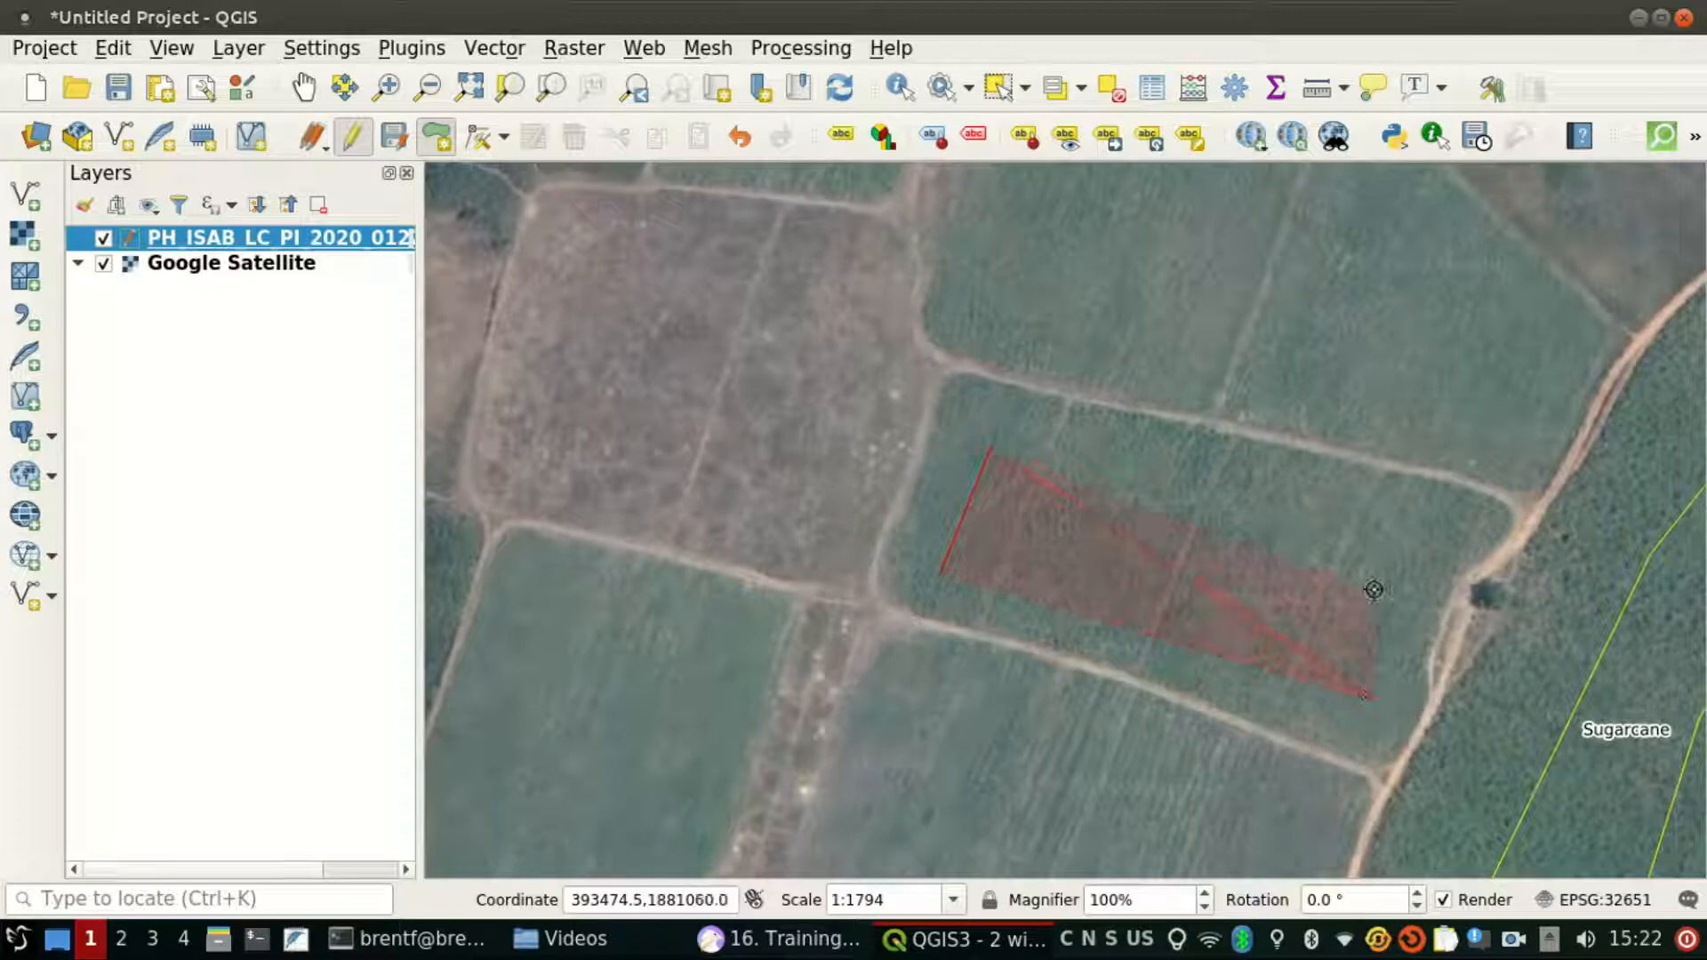
left_click(1420, 545)
right_click(1420, 545)
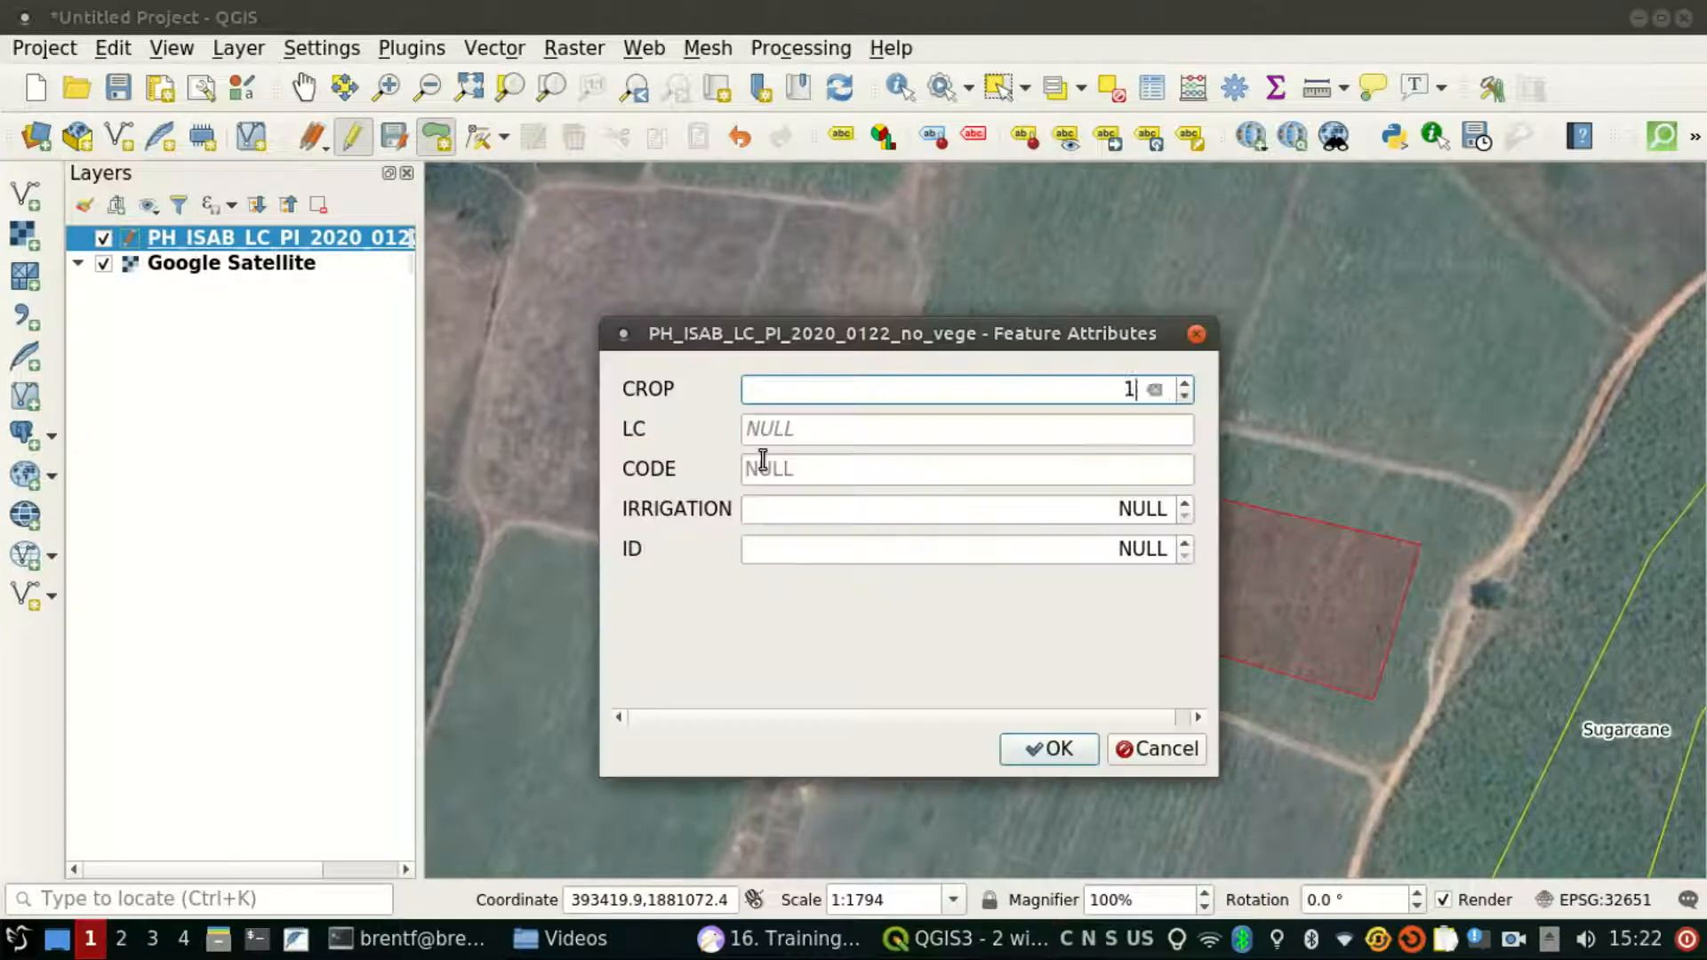
Step: Set the new polygon's CROP to 1 and LC to Sugarcane, and look up the sugarcane code in the training guide in Falkon
key("Tab")
type("Sugarc")
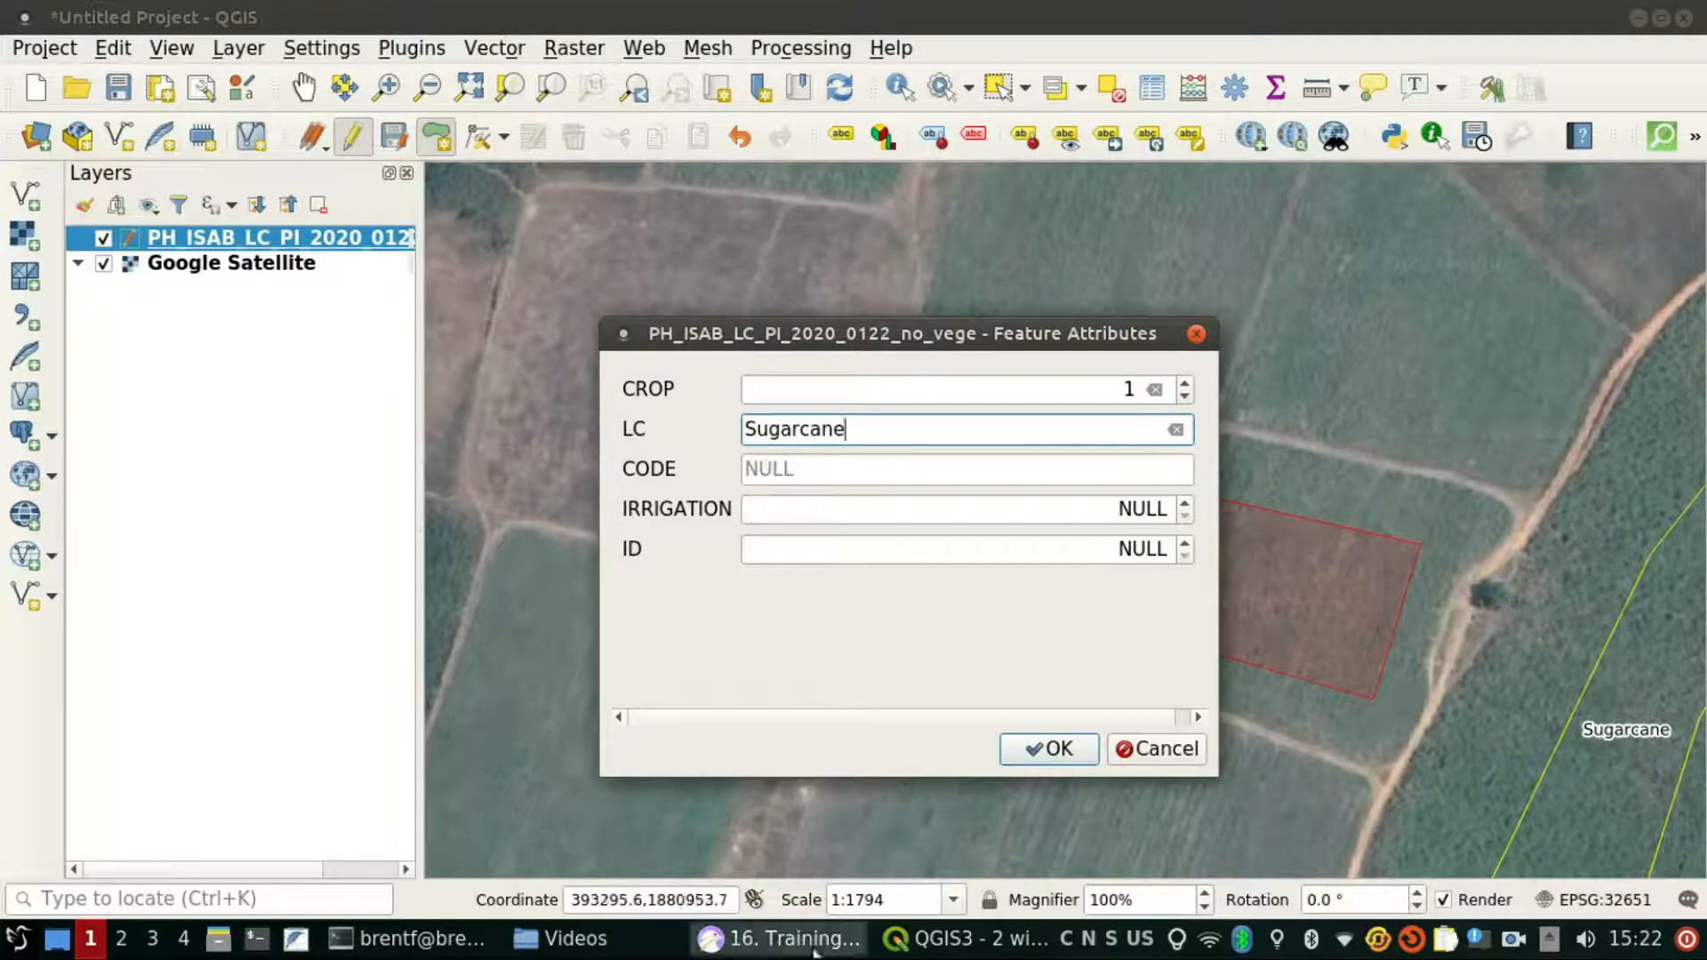
left_click(782, 939)
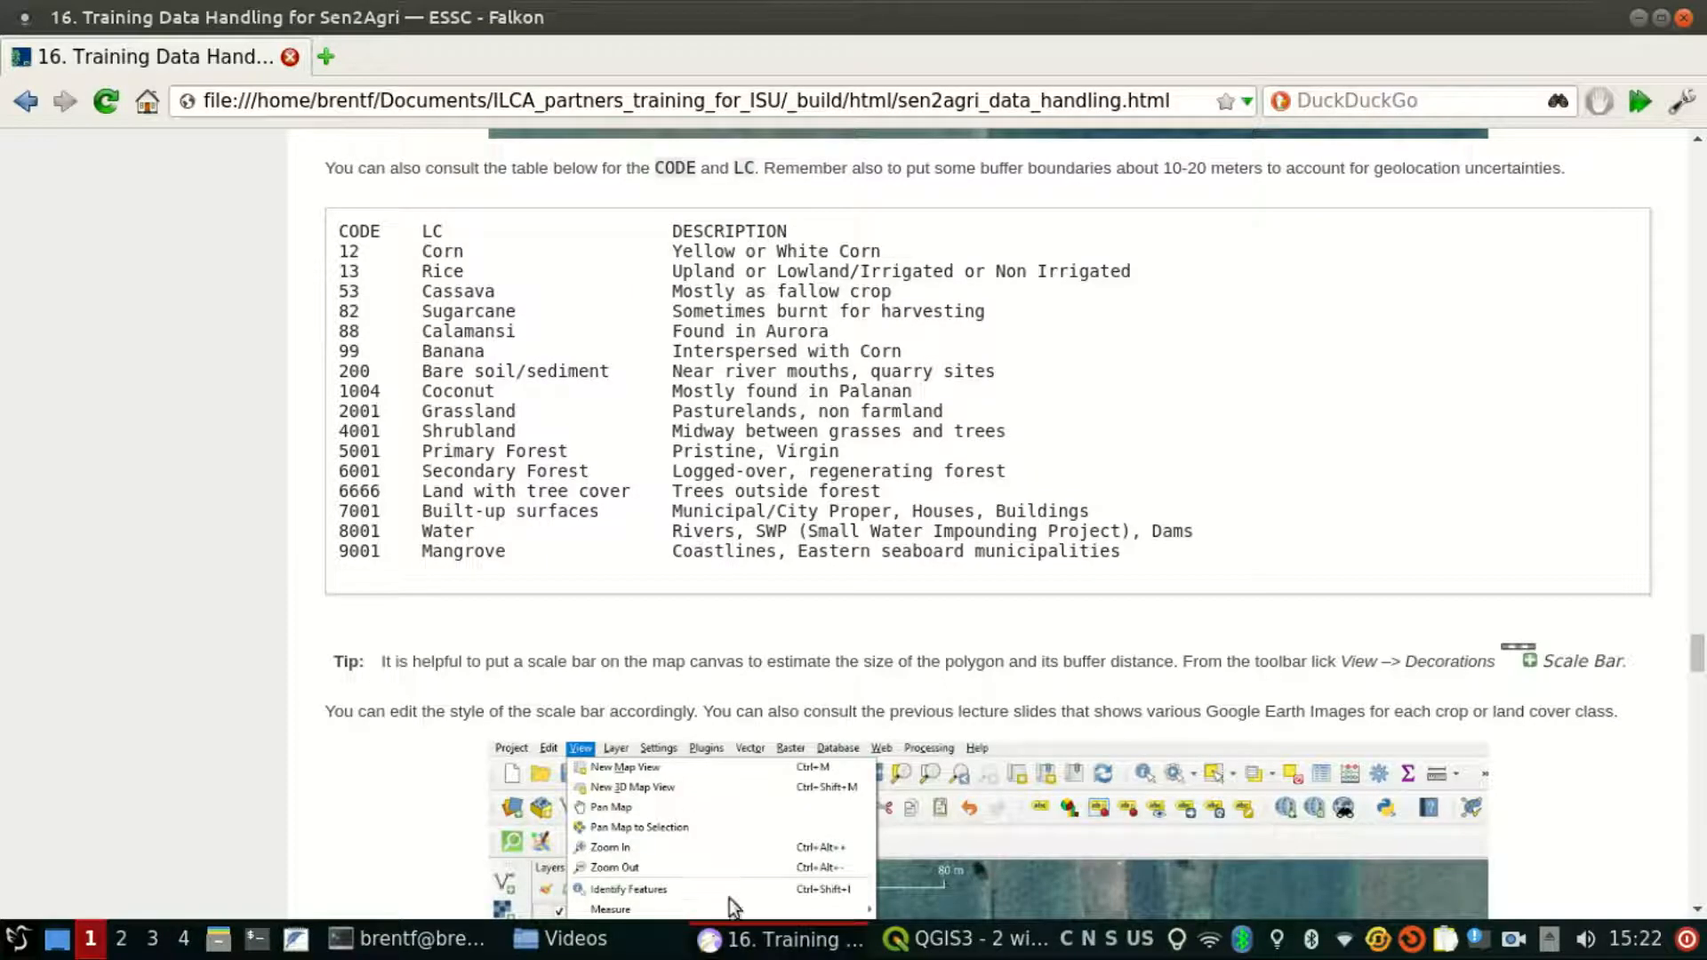
Step: Return to QGIS, enter CODE 82, IRRIGATION 0 and ID 0 for the second sugarcane polygon, and accept its attributes
left_click(756, 938)
left_click(833, 471)
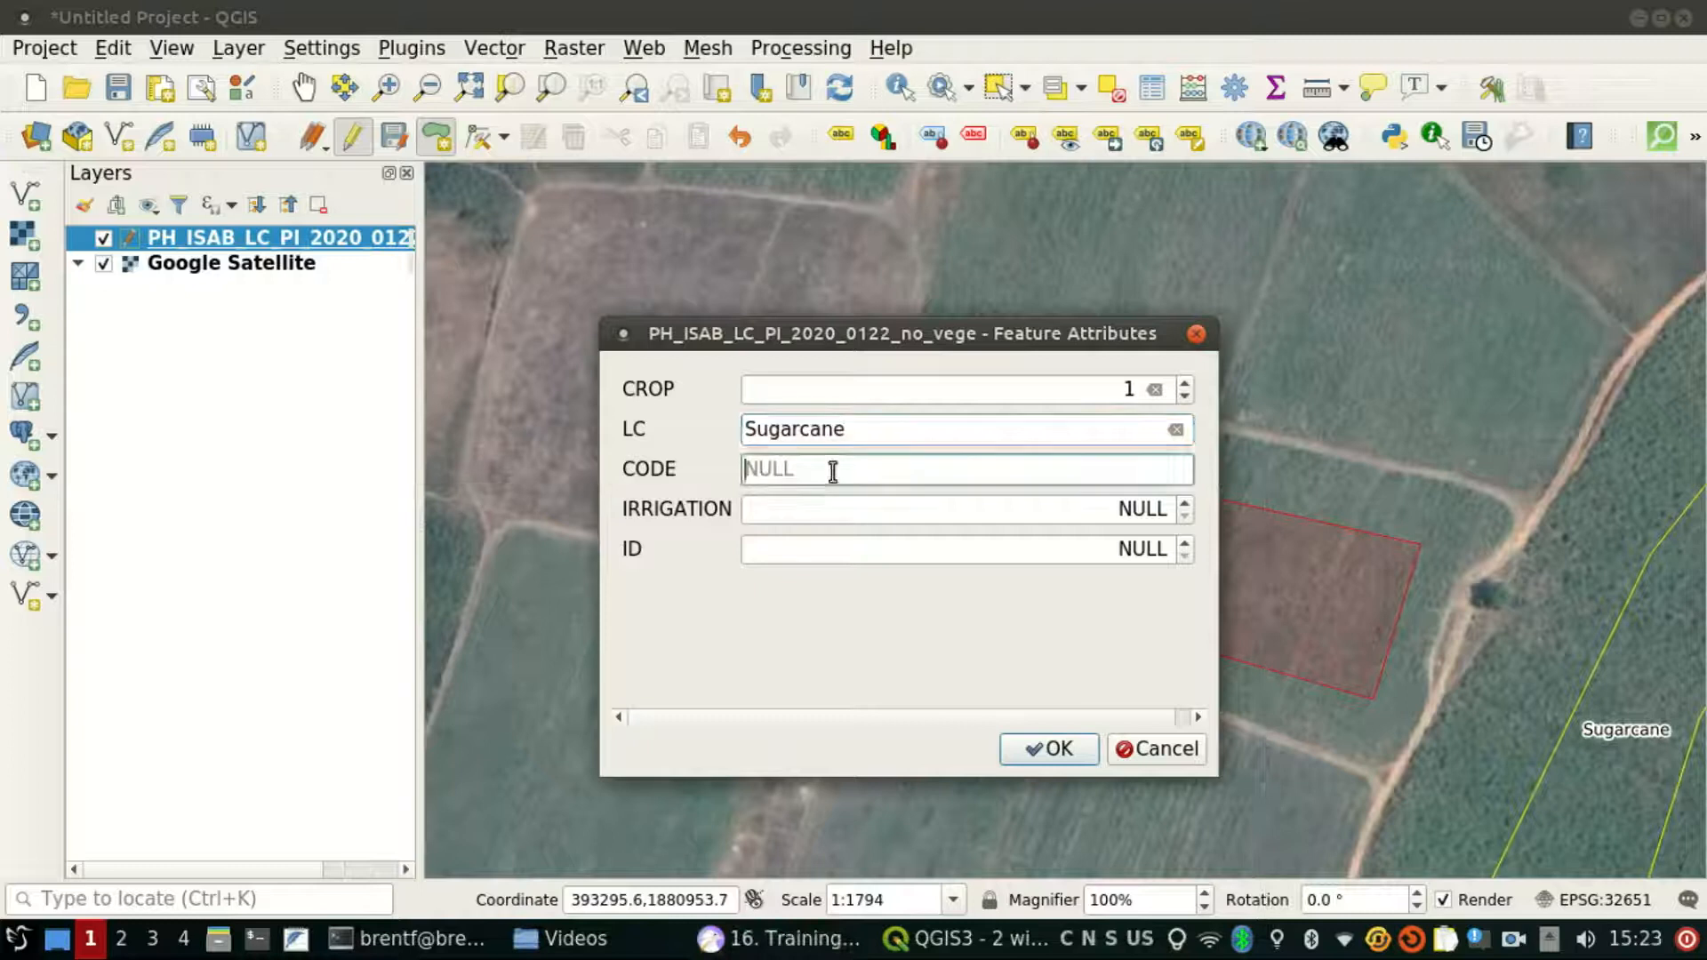
type("82")
key("Tab")
type("0")
key("Tab")
type("0")
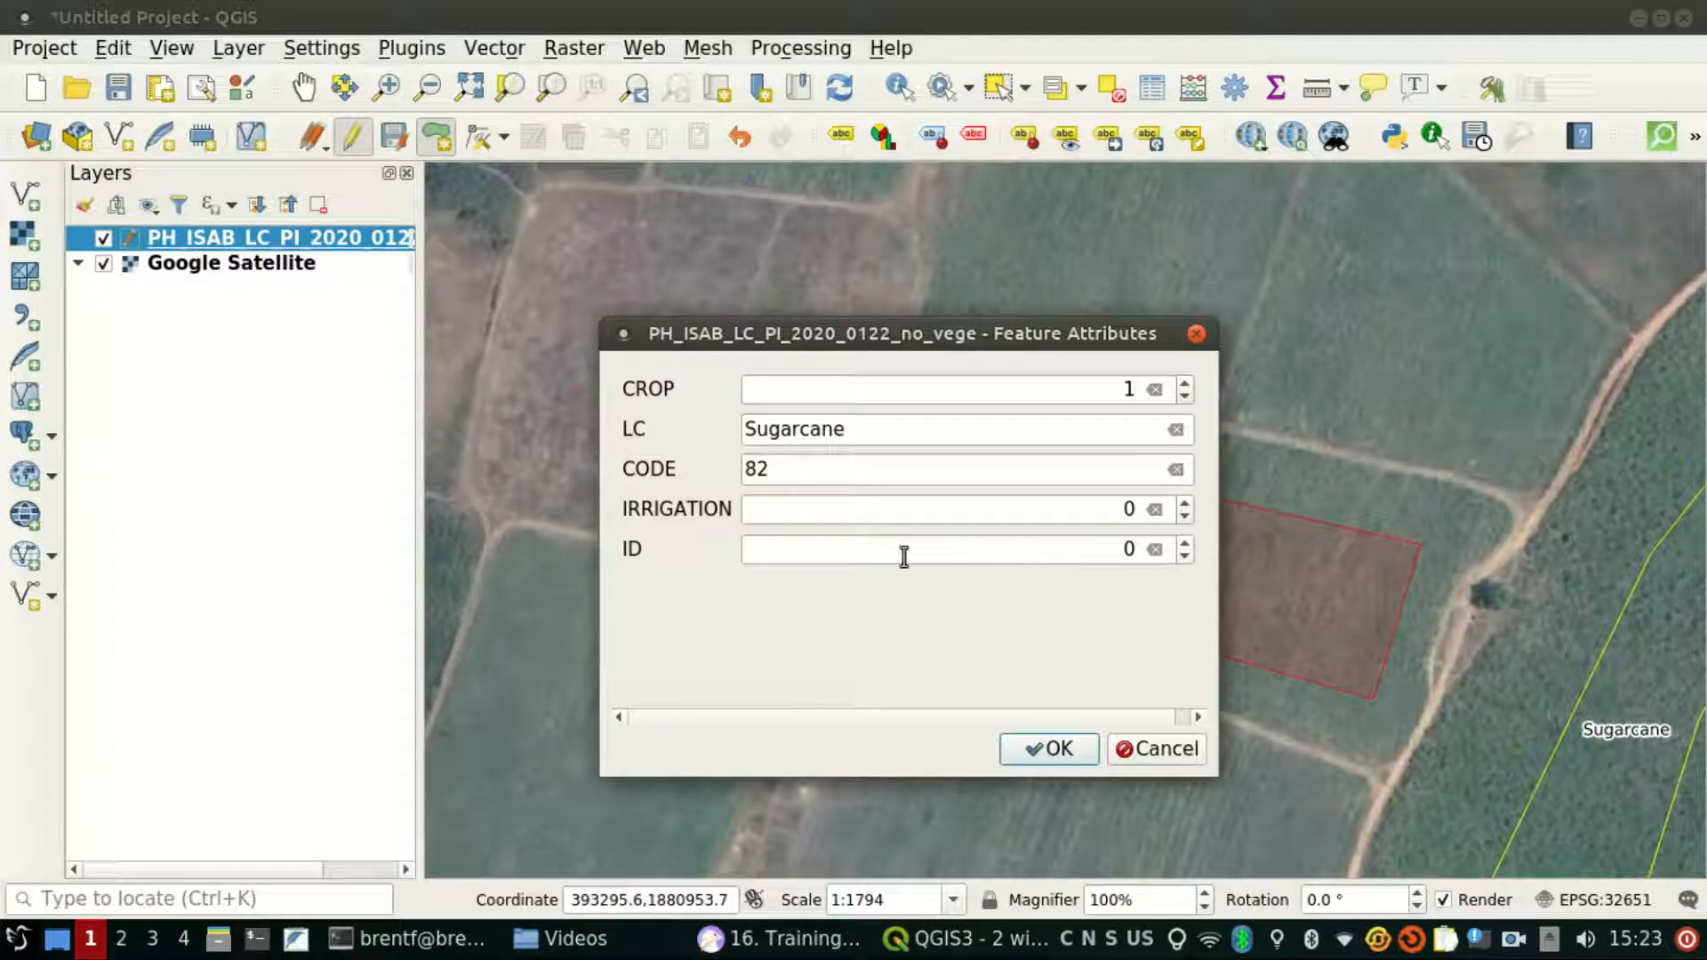
left_click(1076, 747)
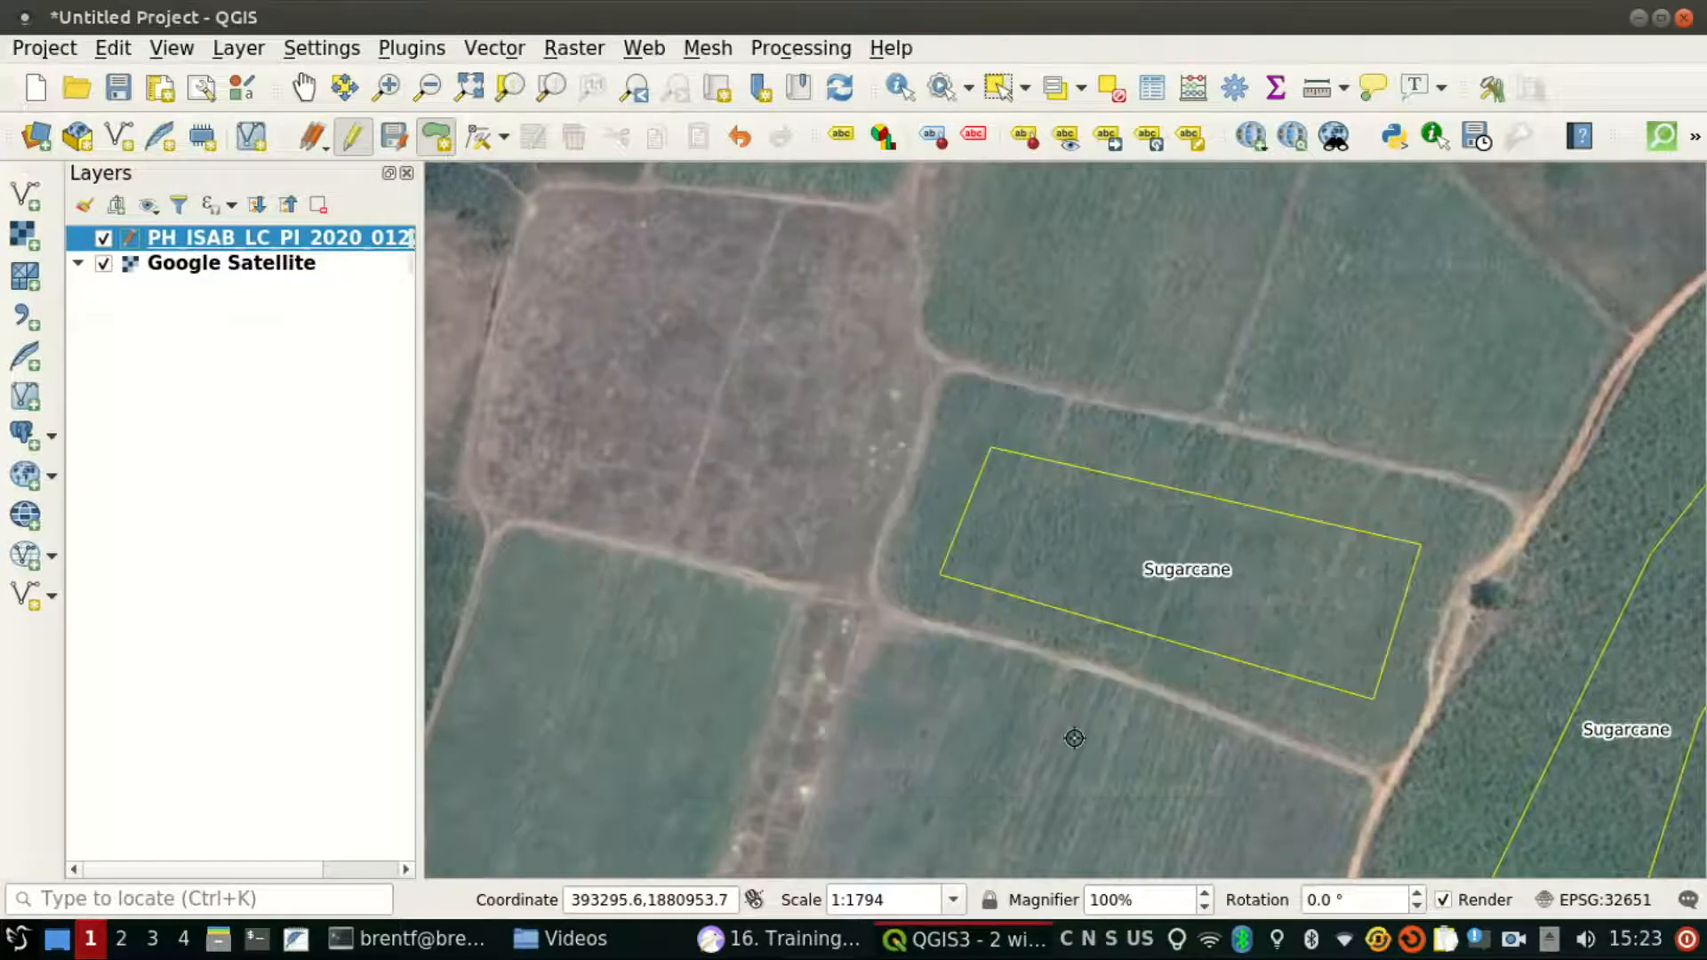
Step: Review the new sugarcane polygon and the surrounding fields on the satellite imagery
scroll(1315, 585, "down", 2)
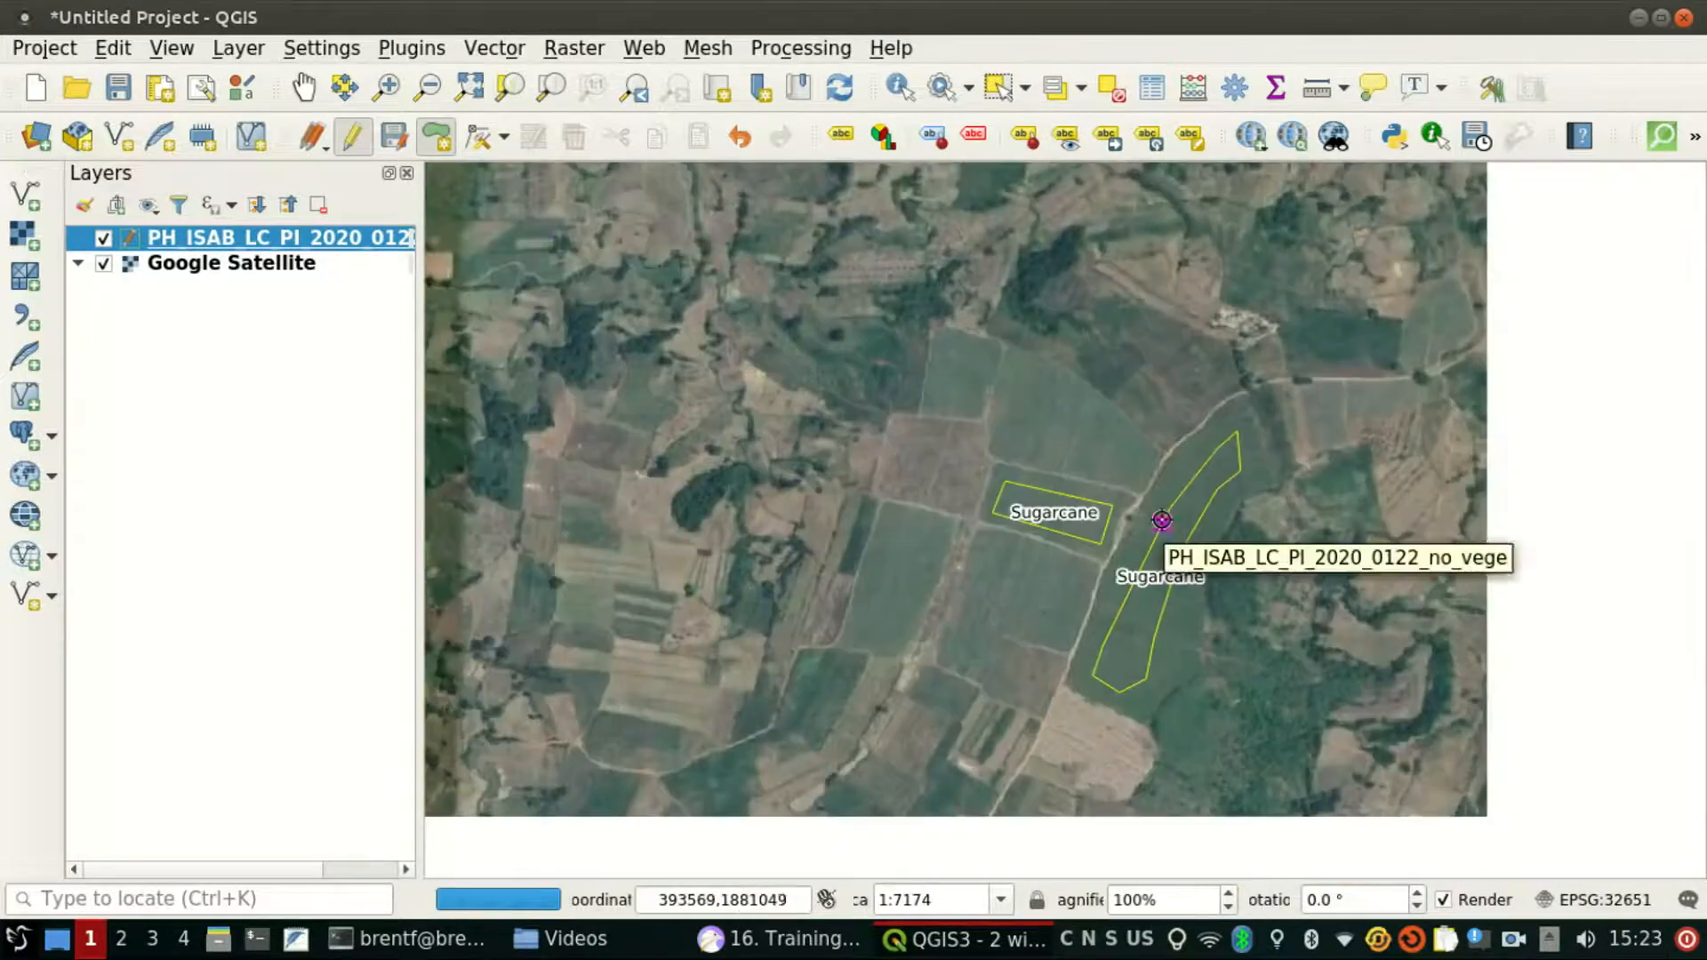
scroll(1162, 514, "up", 1)
scroll(1180, 531, "up", 1)
scroll(1184, 488, "down", 2)
left_click_drag(1619, 278, 1276, 431)
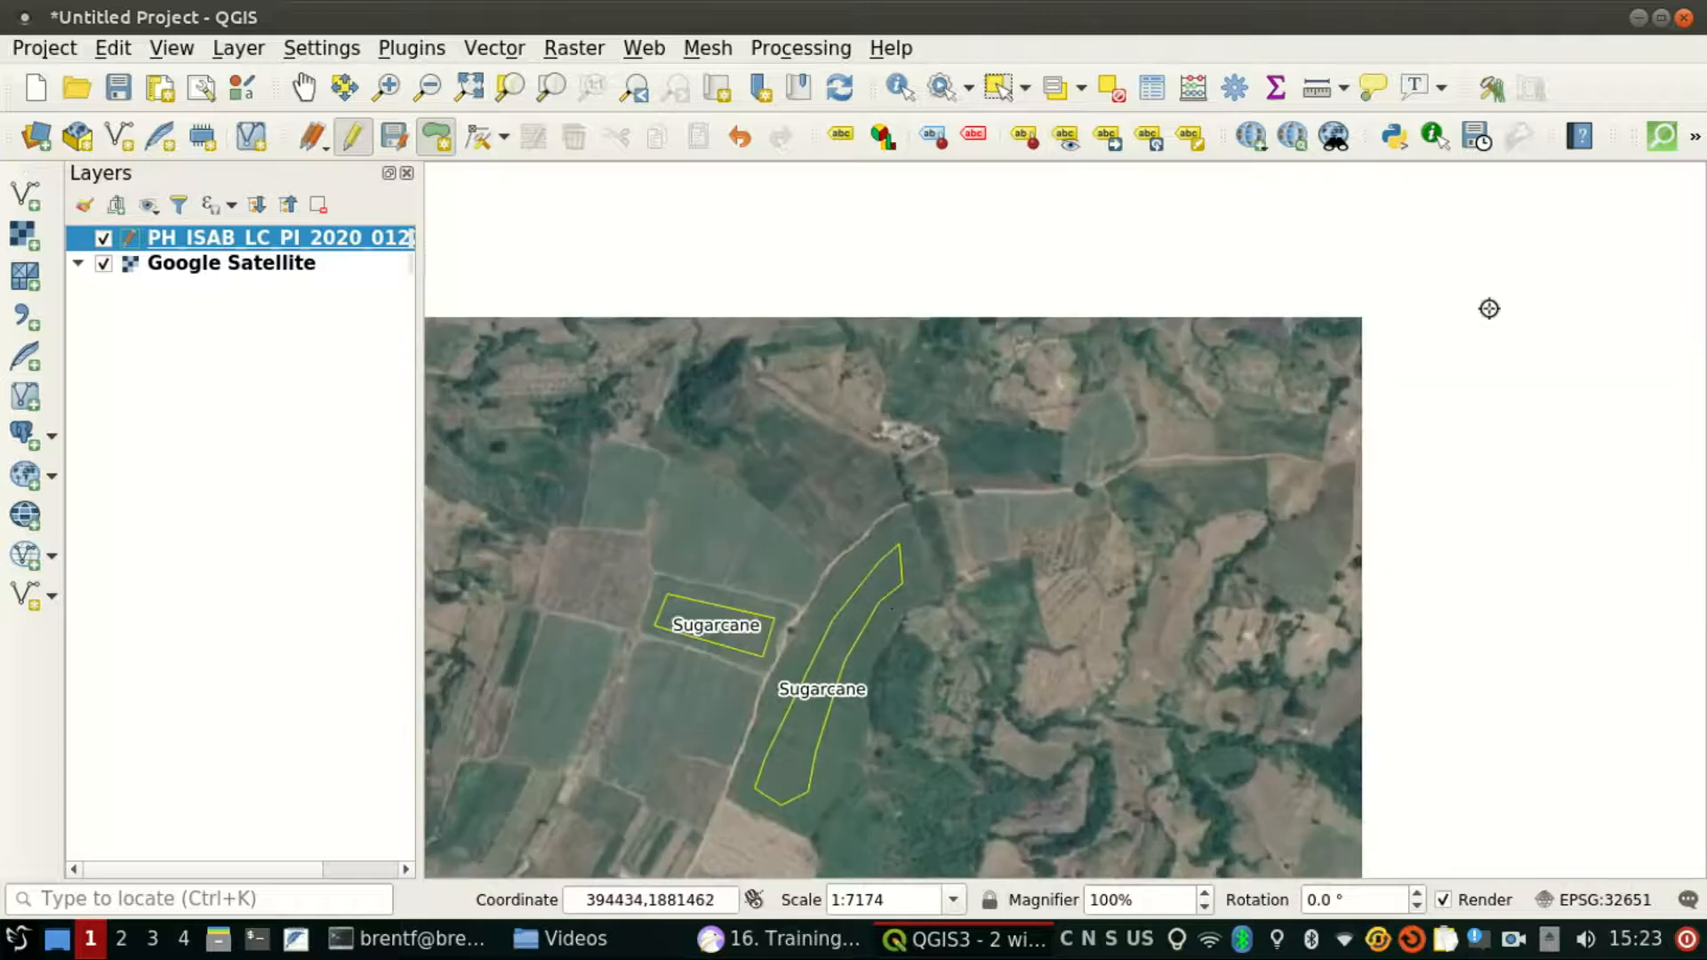
left_click_drag(1485, 309, 1239, 480)
left_click_drag(823, 640, 1229, 307)
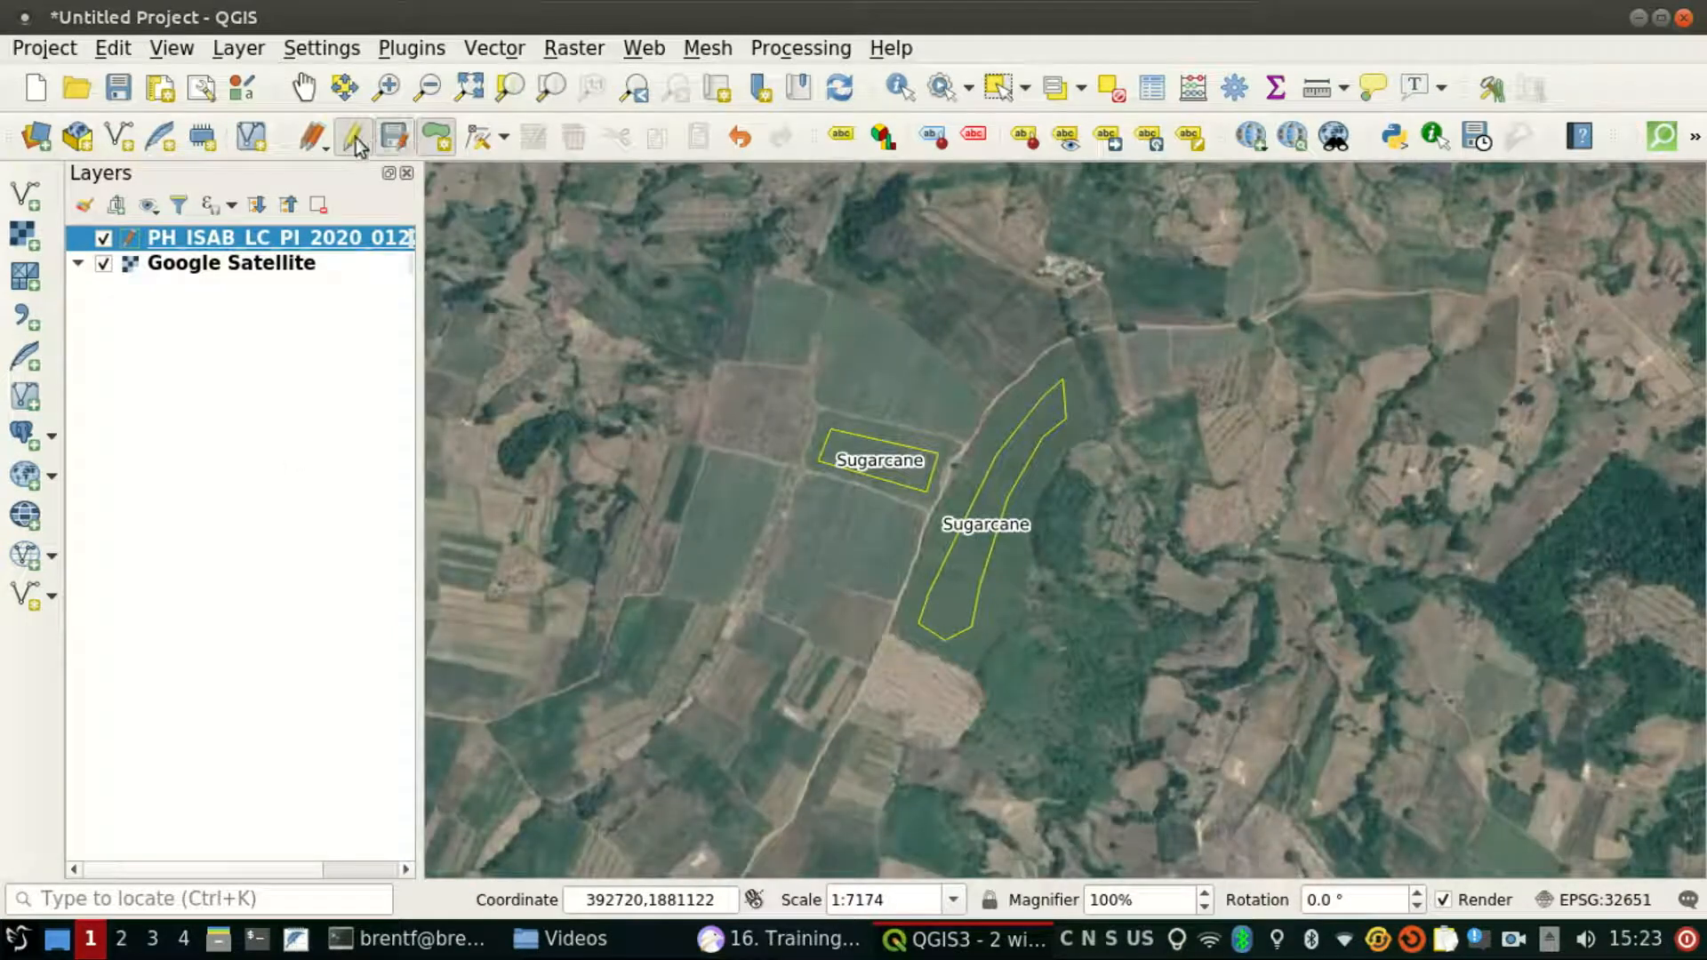
Step: Switch to Falkon and read the training guide's tip on adding a scale bar to the map canvas
left_click(779, 939)
scroll(887, 587, "down", 6)
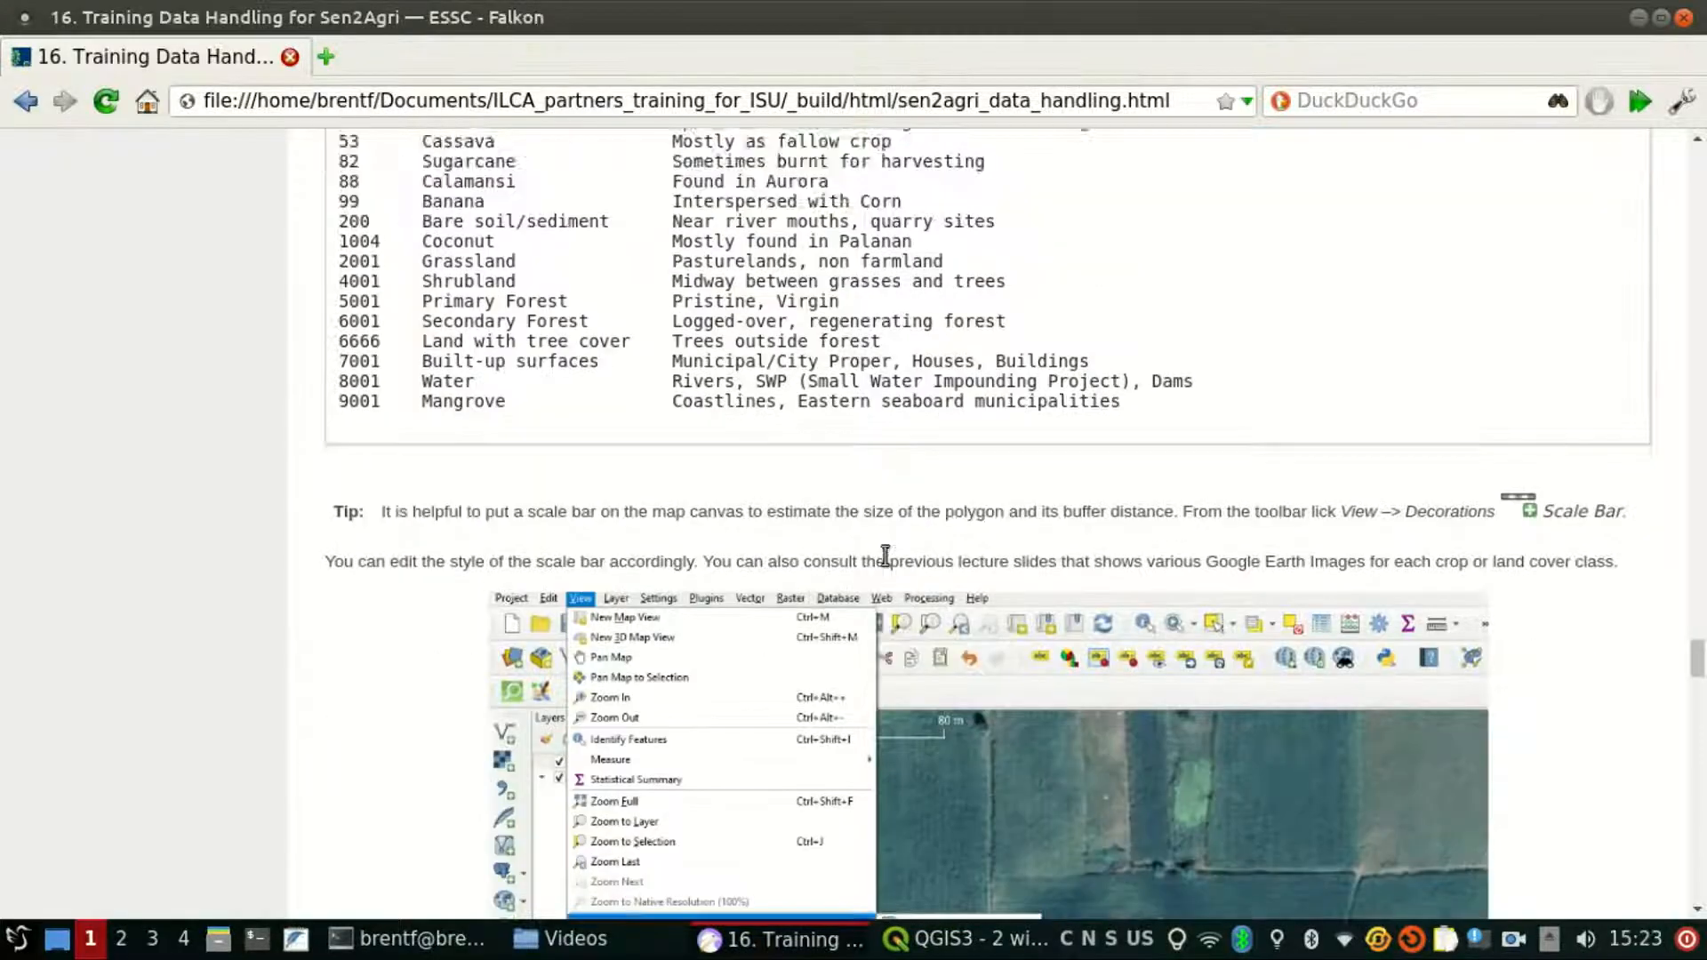
scroll(881, 557, "down", 3)
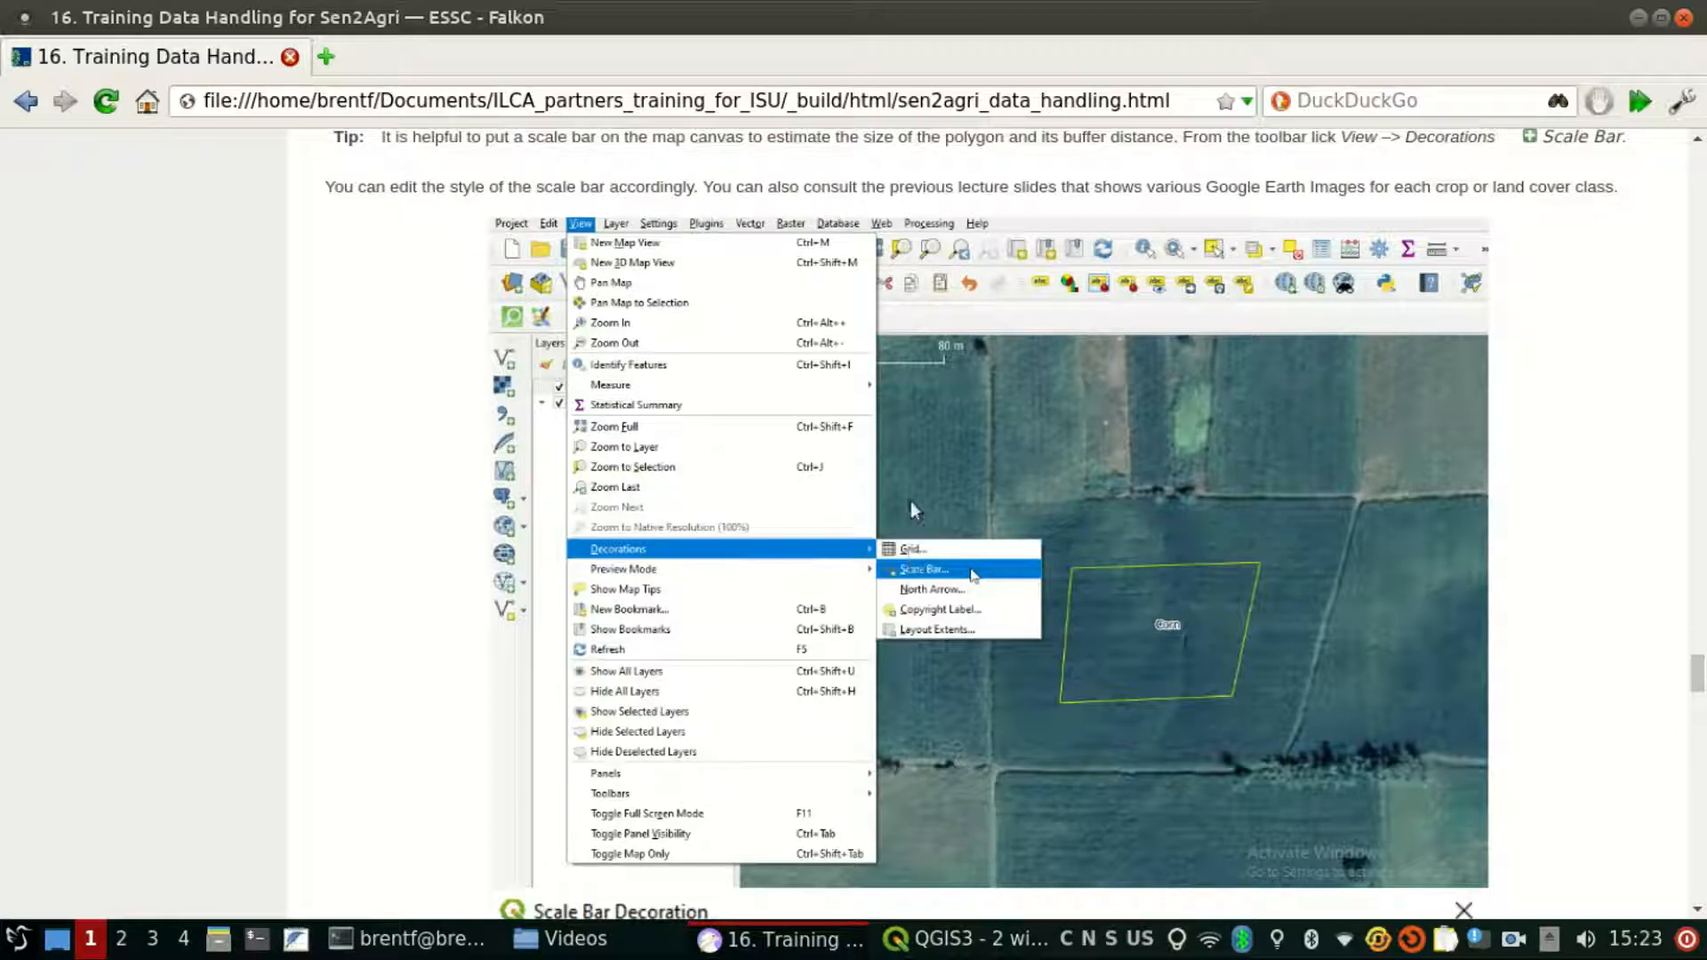
scroll(910, 502, "down", 2)
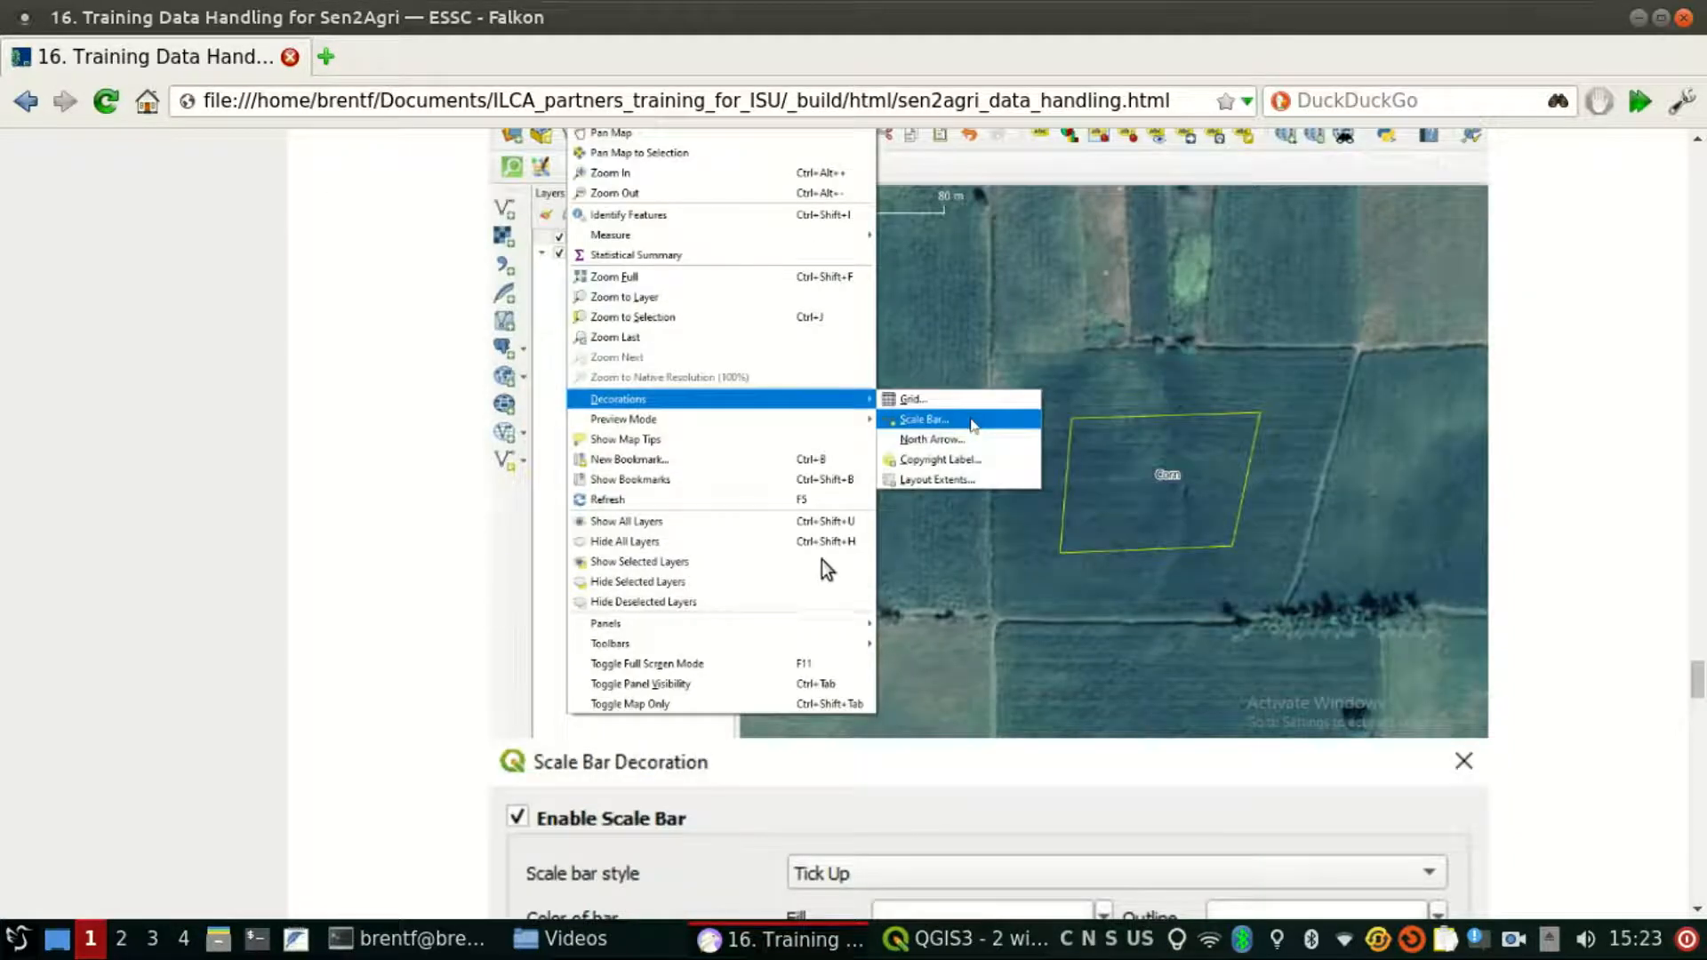
scroll(823, 560, "up", 1)
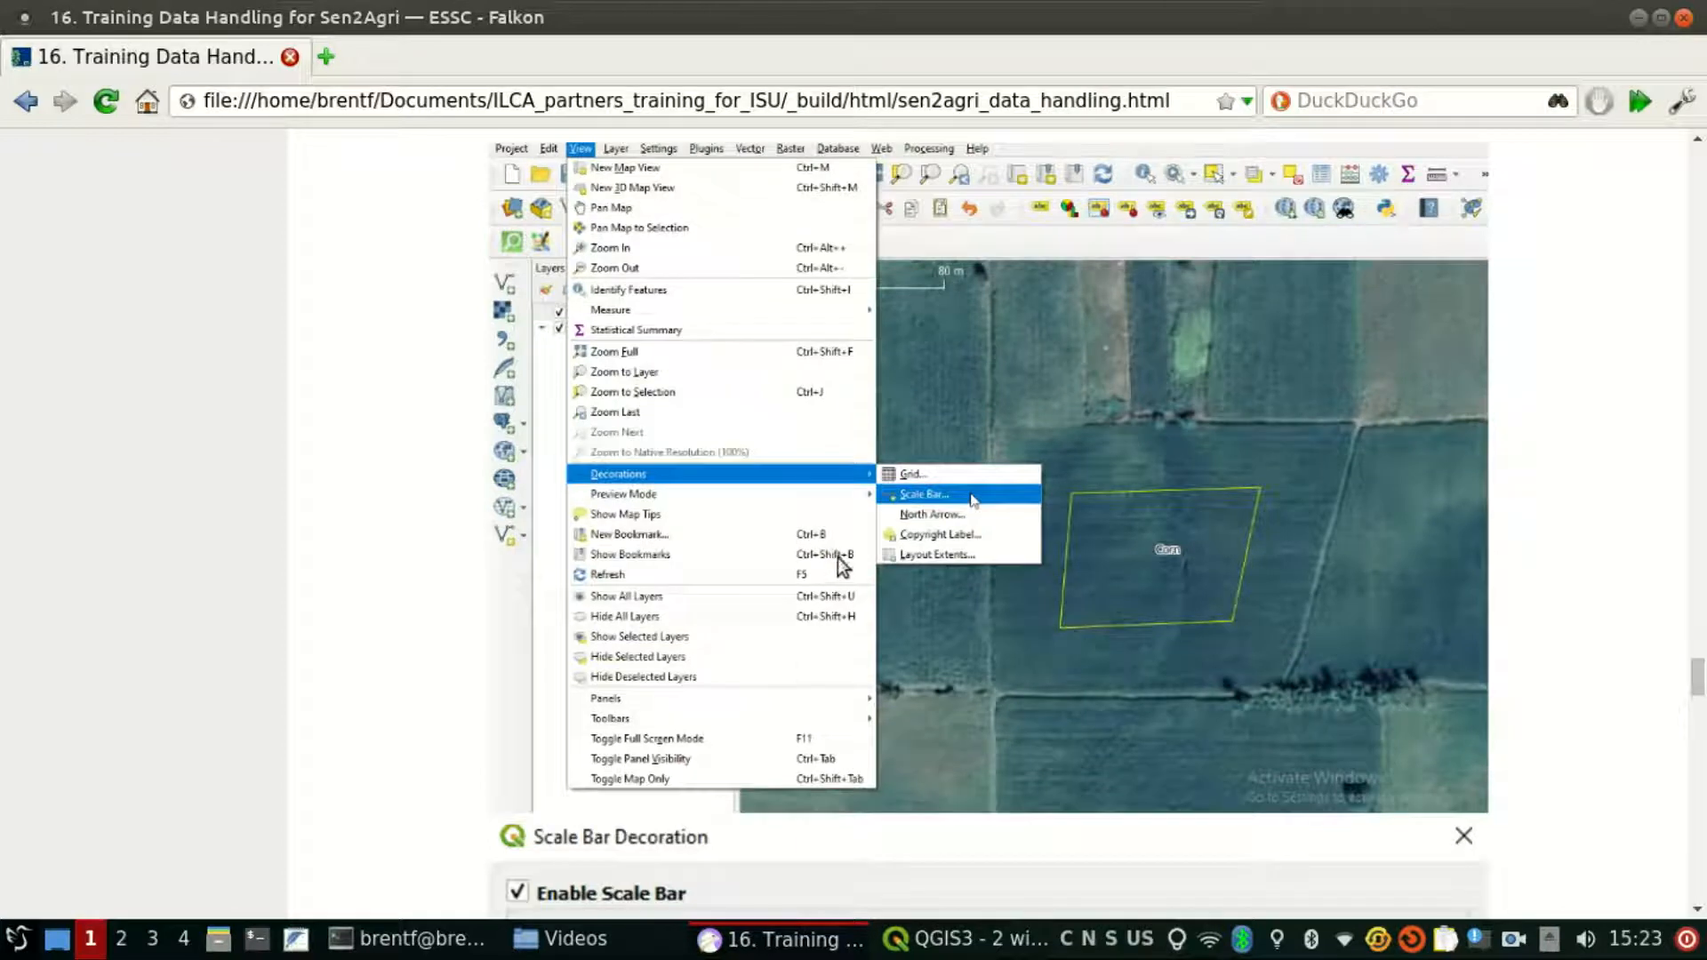
scroll(838, 557, "up", 1)
scroll(837, 557, "down", 6)
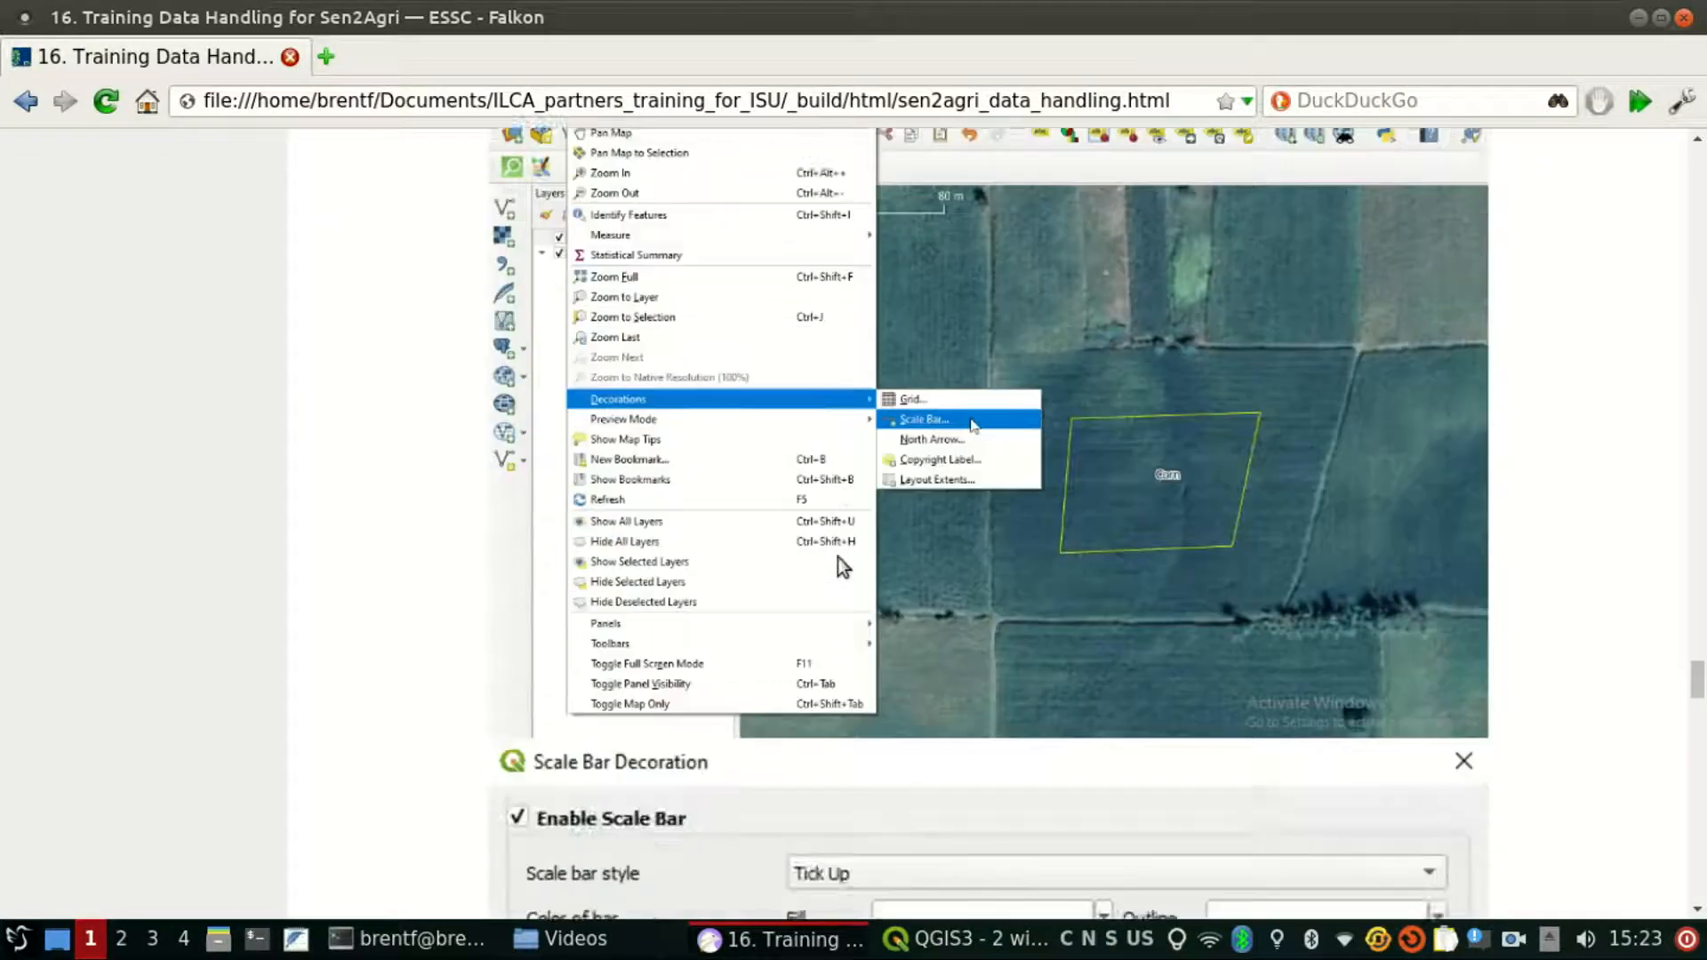
scroll(837, 557, "up", 6)
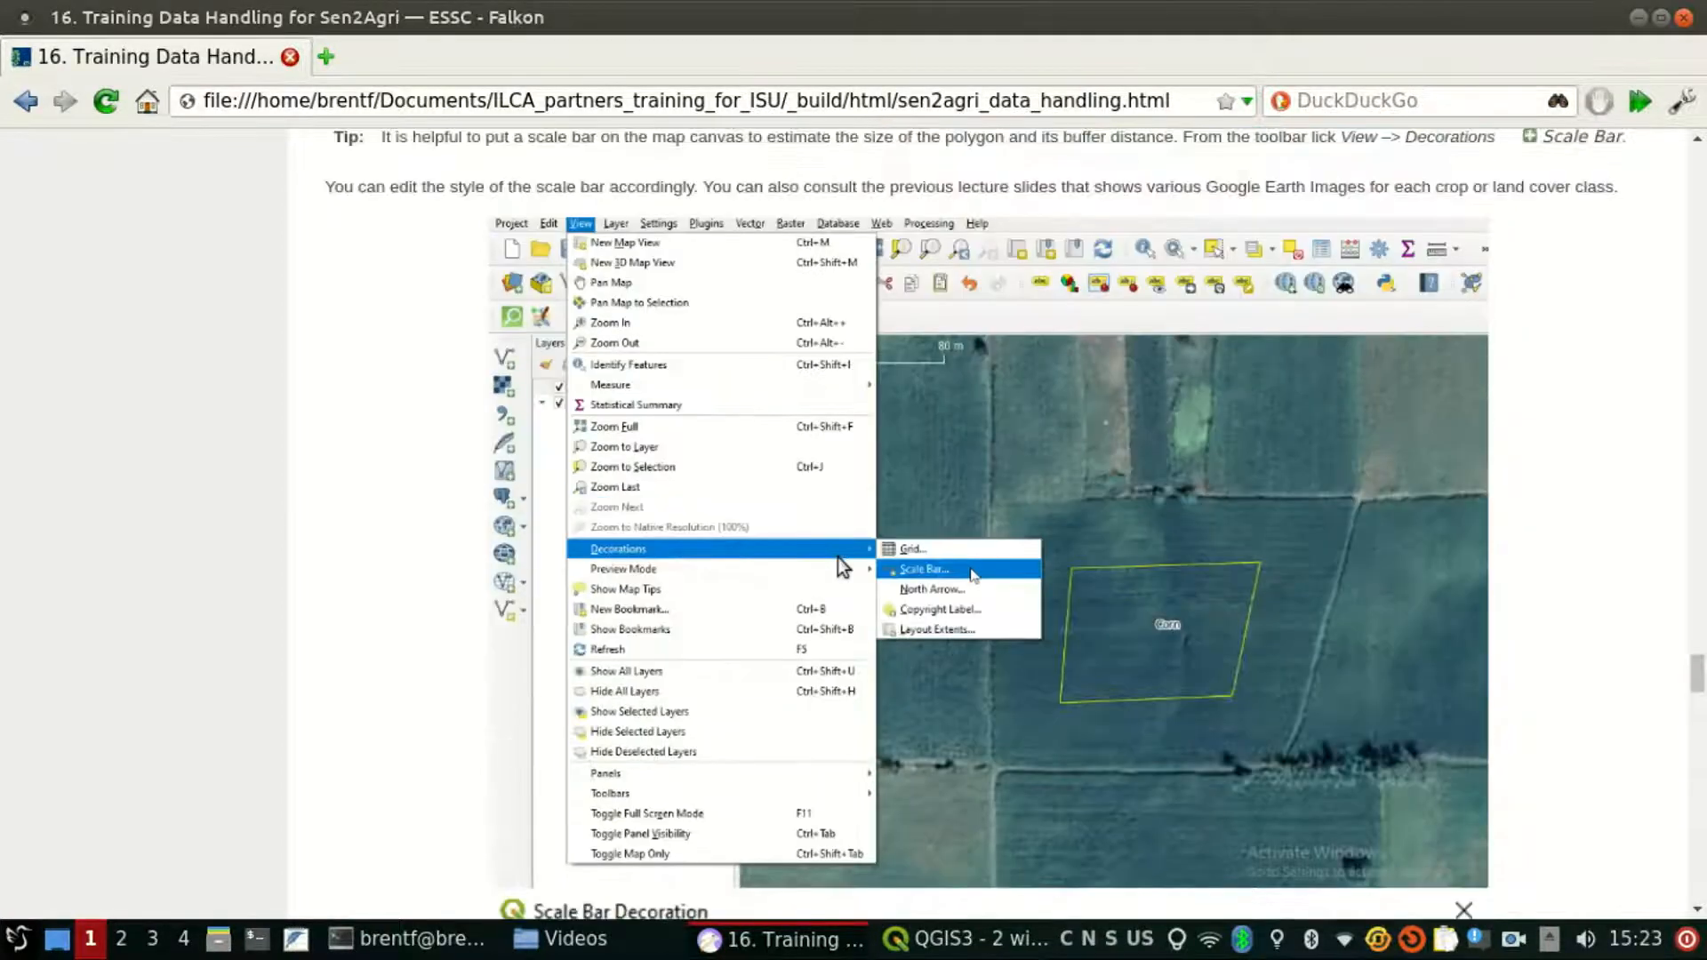
Step: Back in QGIS, enable the scale bar decoration on the map canvas with its default settings
left_click(944, 949)
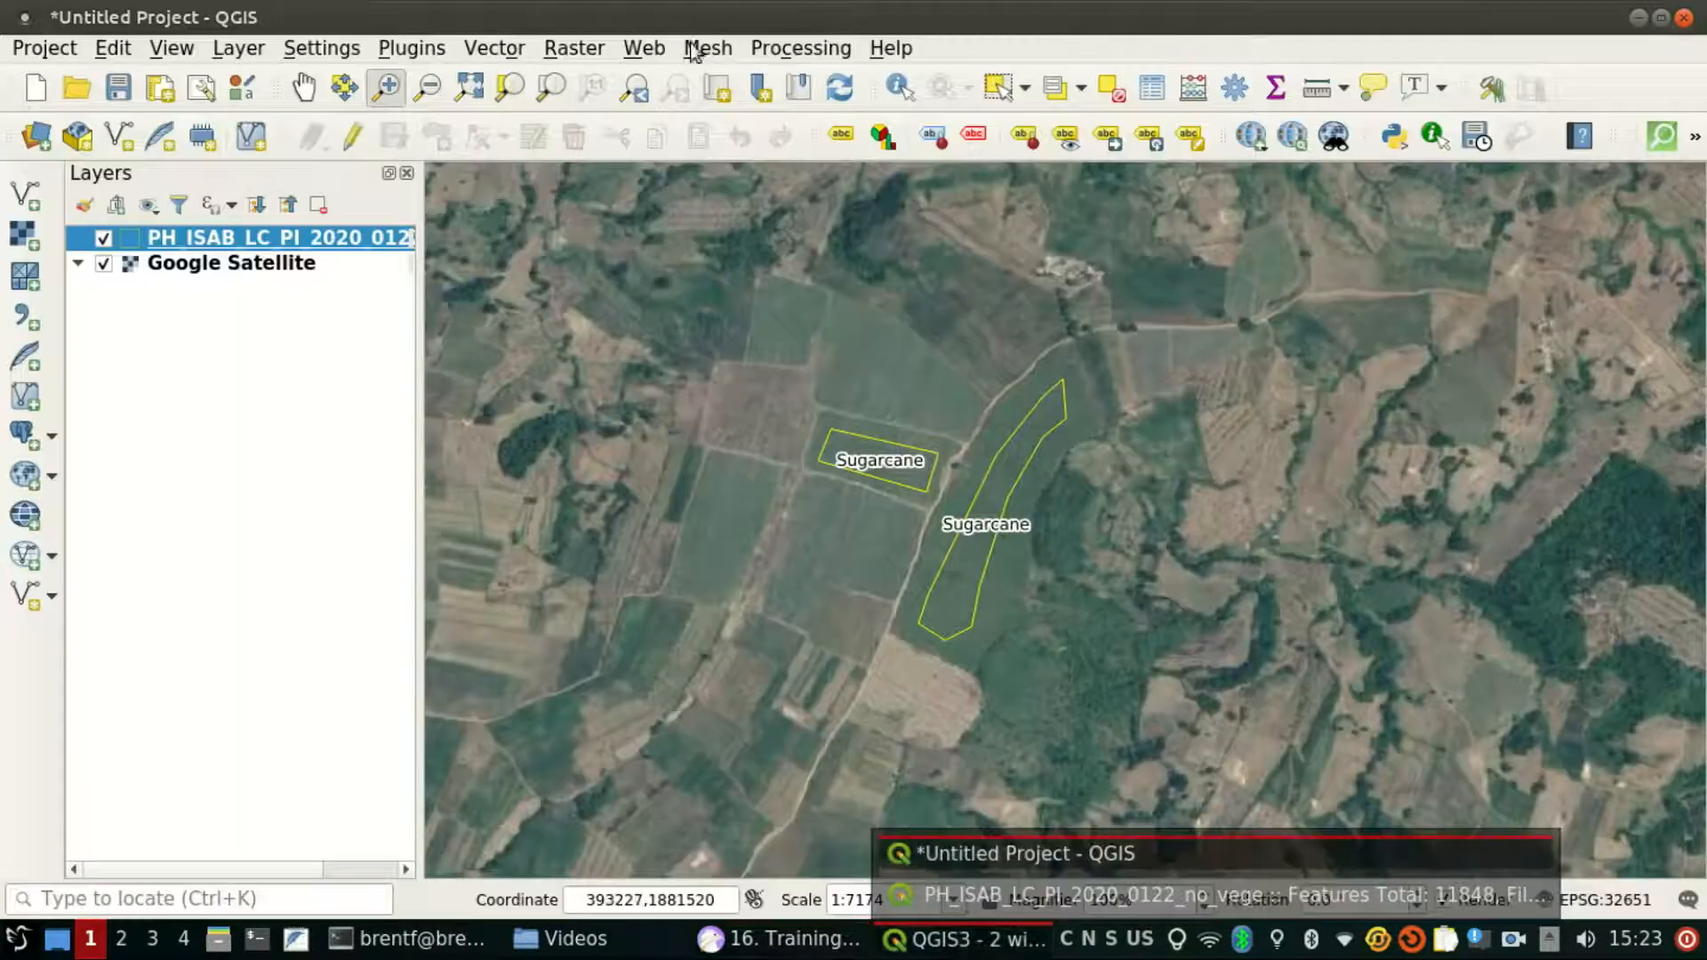
left_click(174, 48)
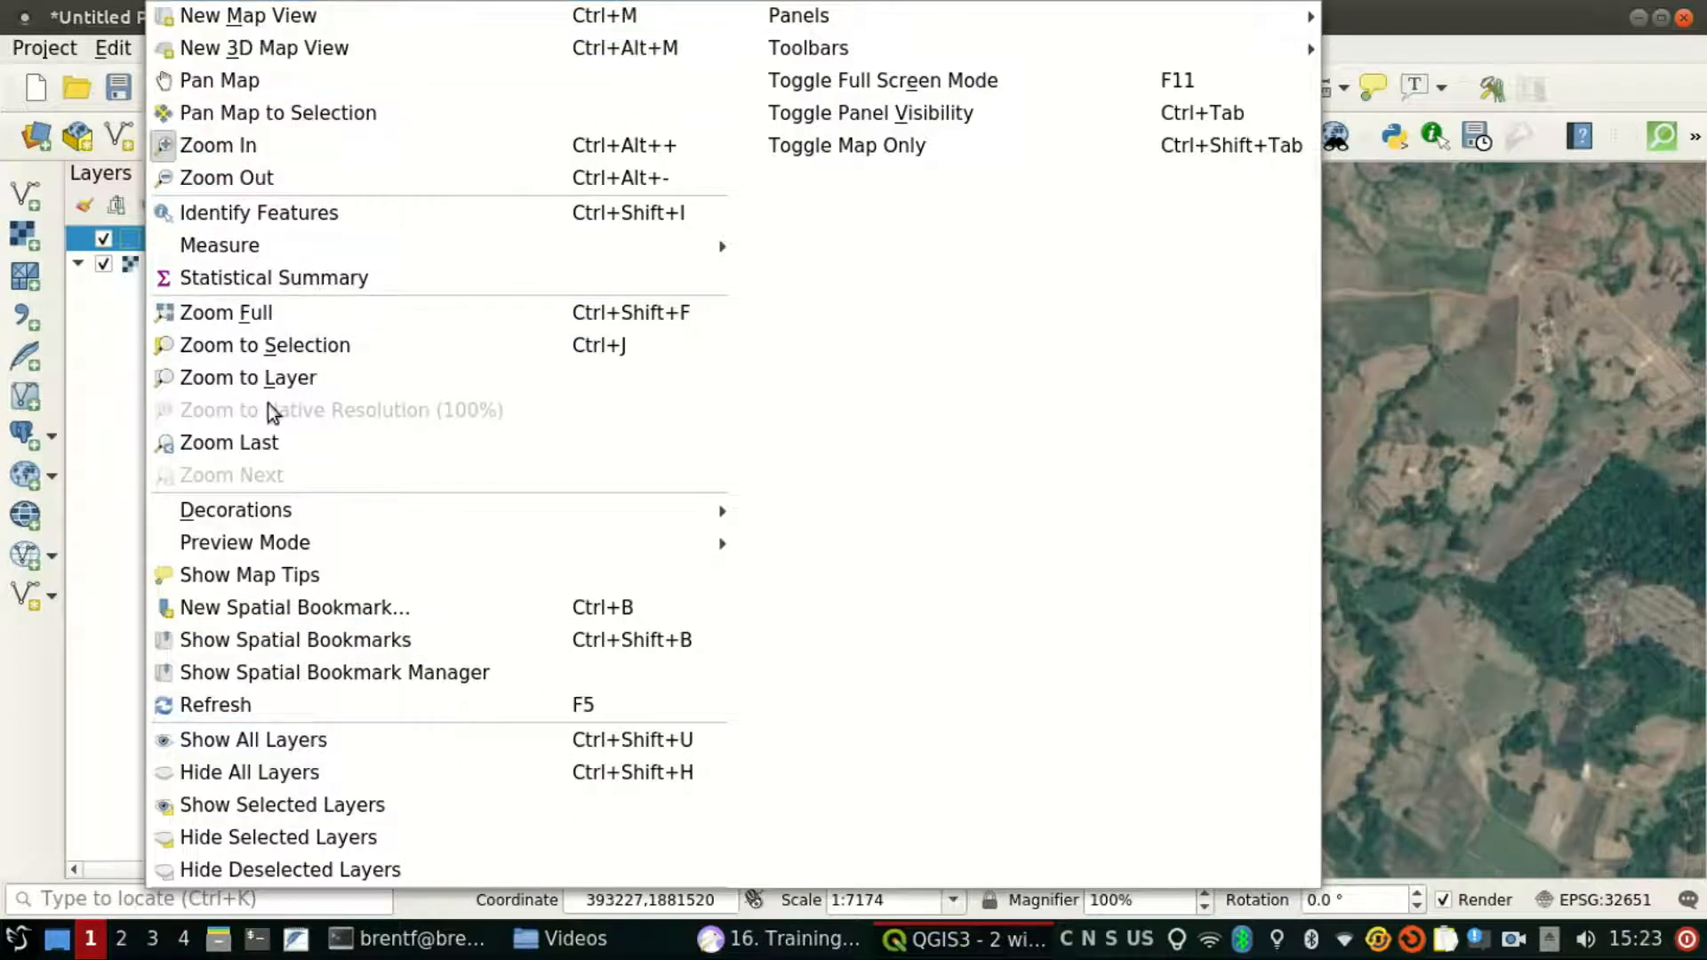
mouse_move(644, 502)
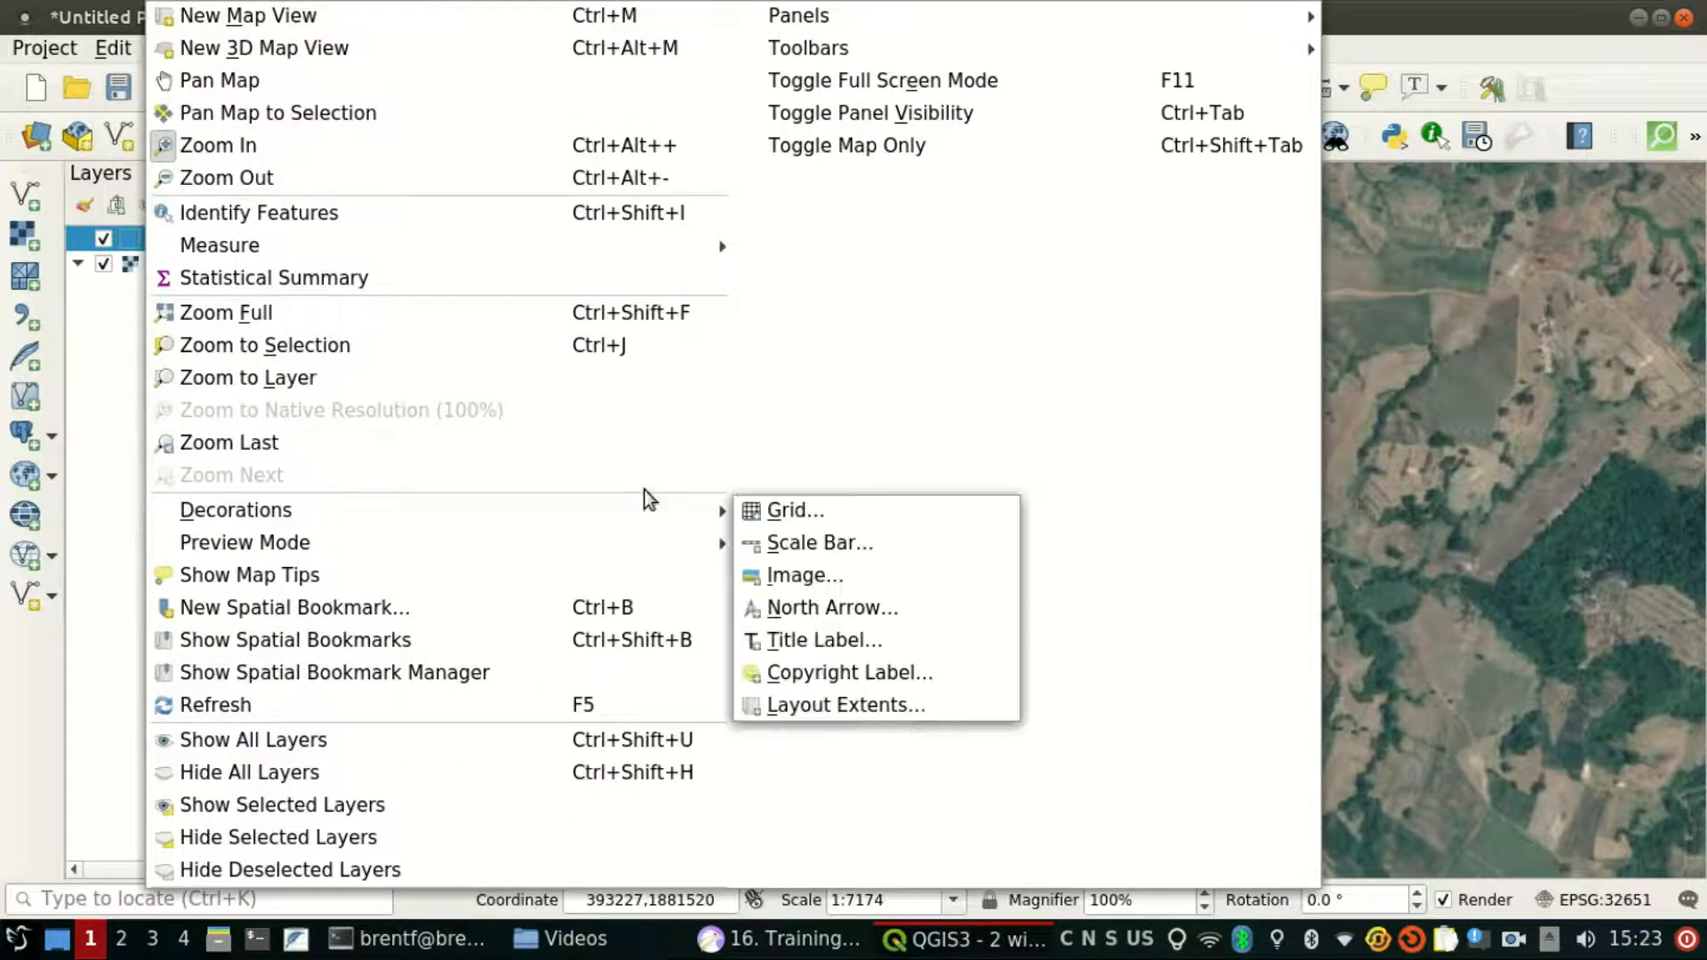
left_click(878, 544)
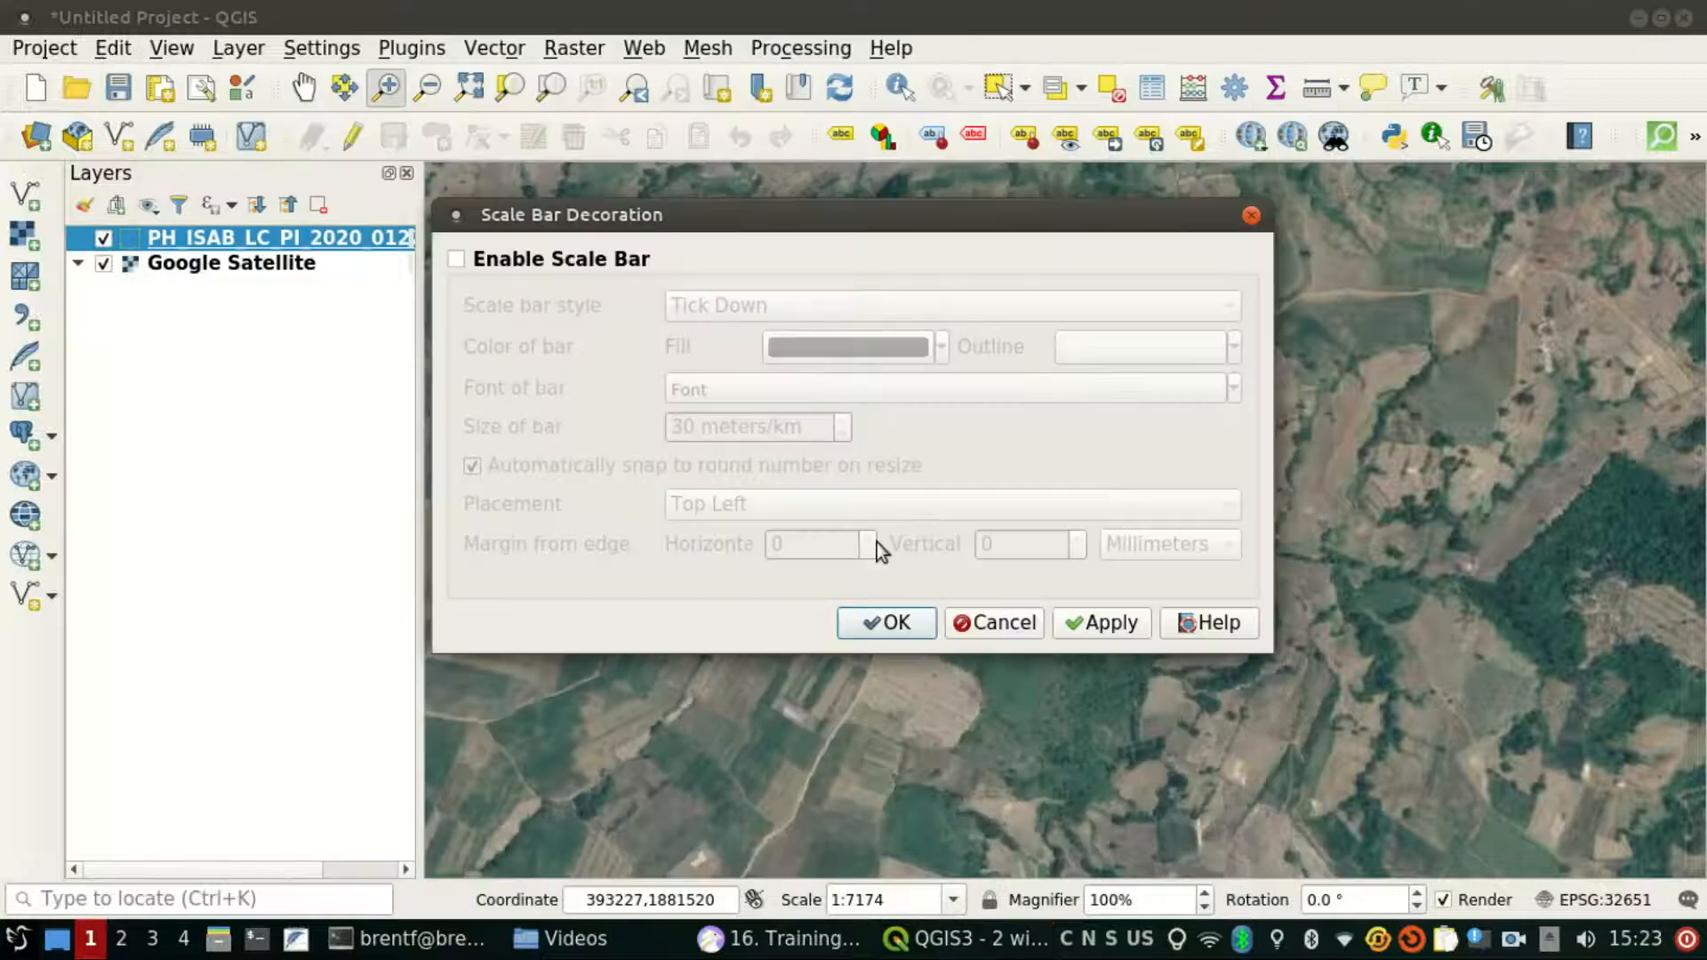
left_click(456, 258)
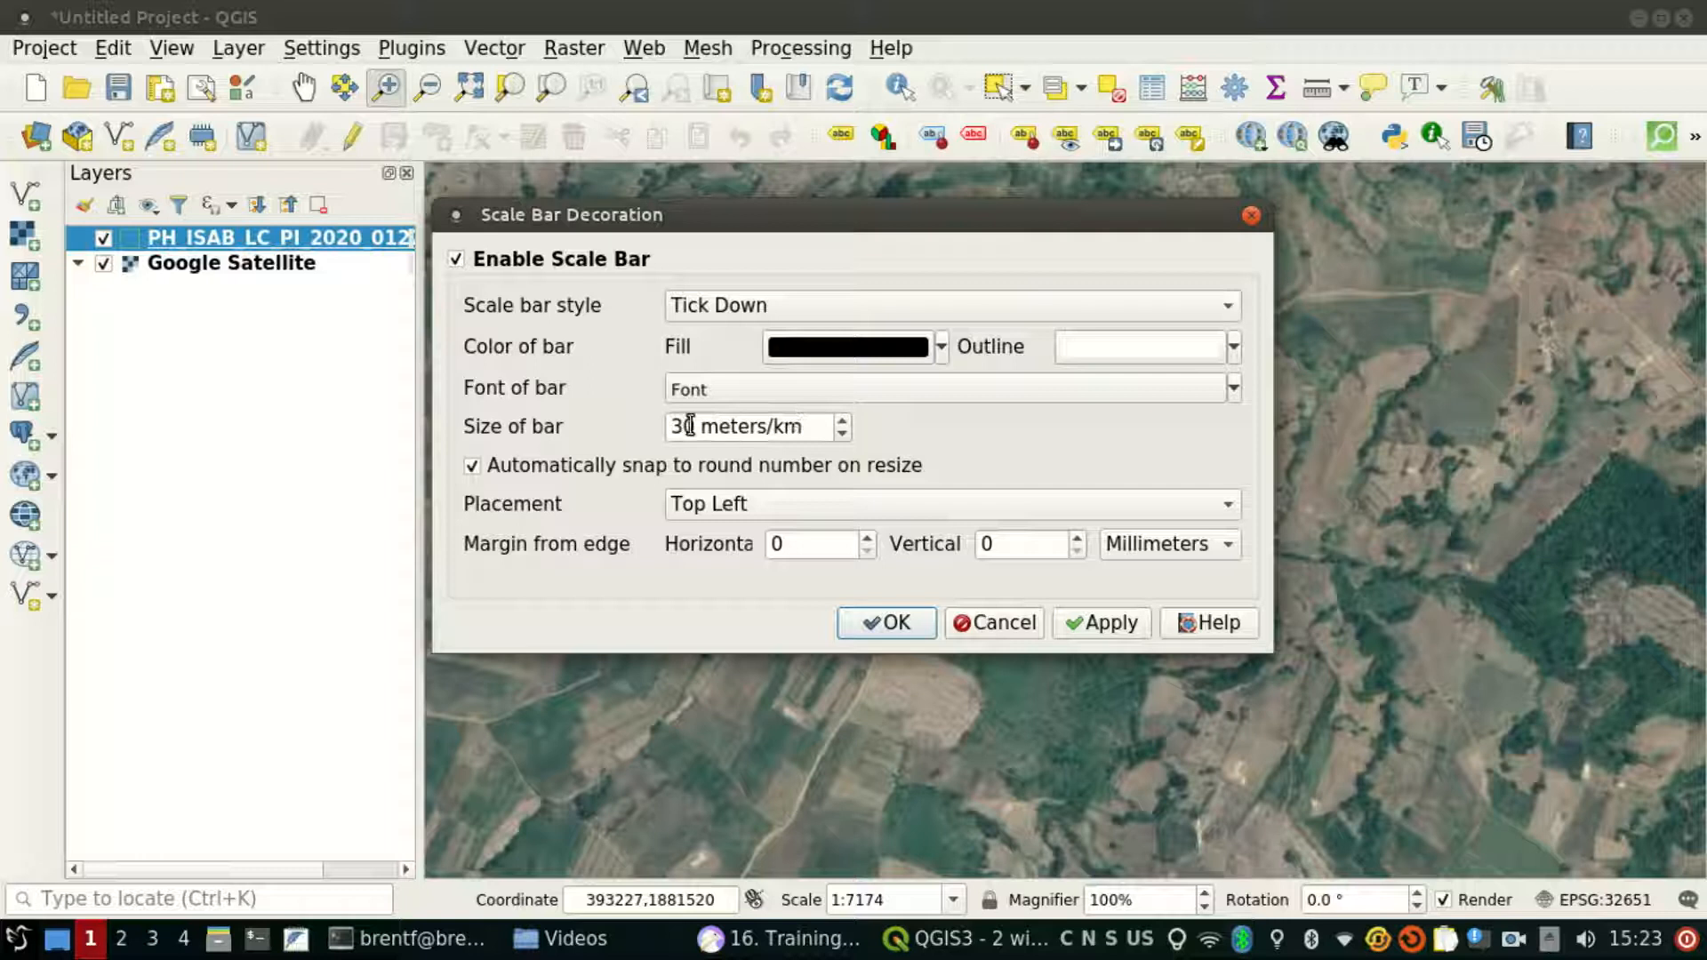
left_click(1111, 622)
left_click(882, 622)
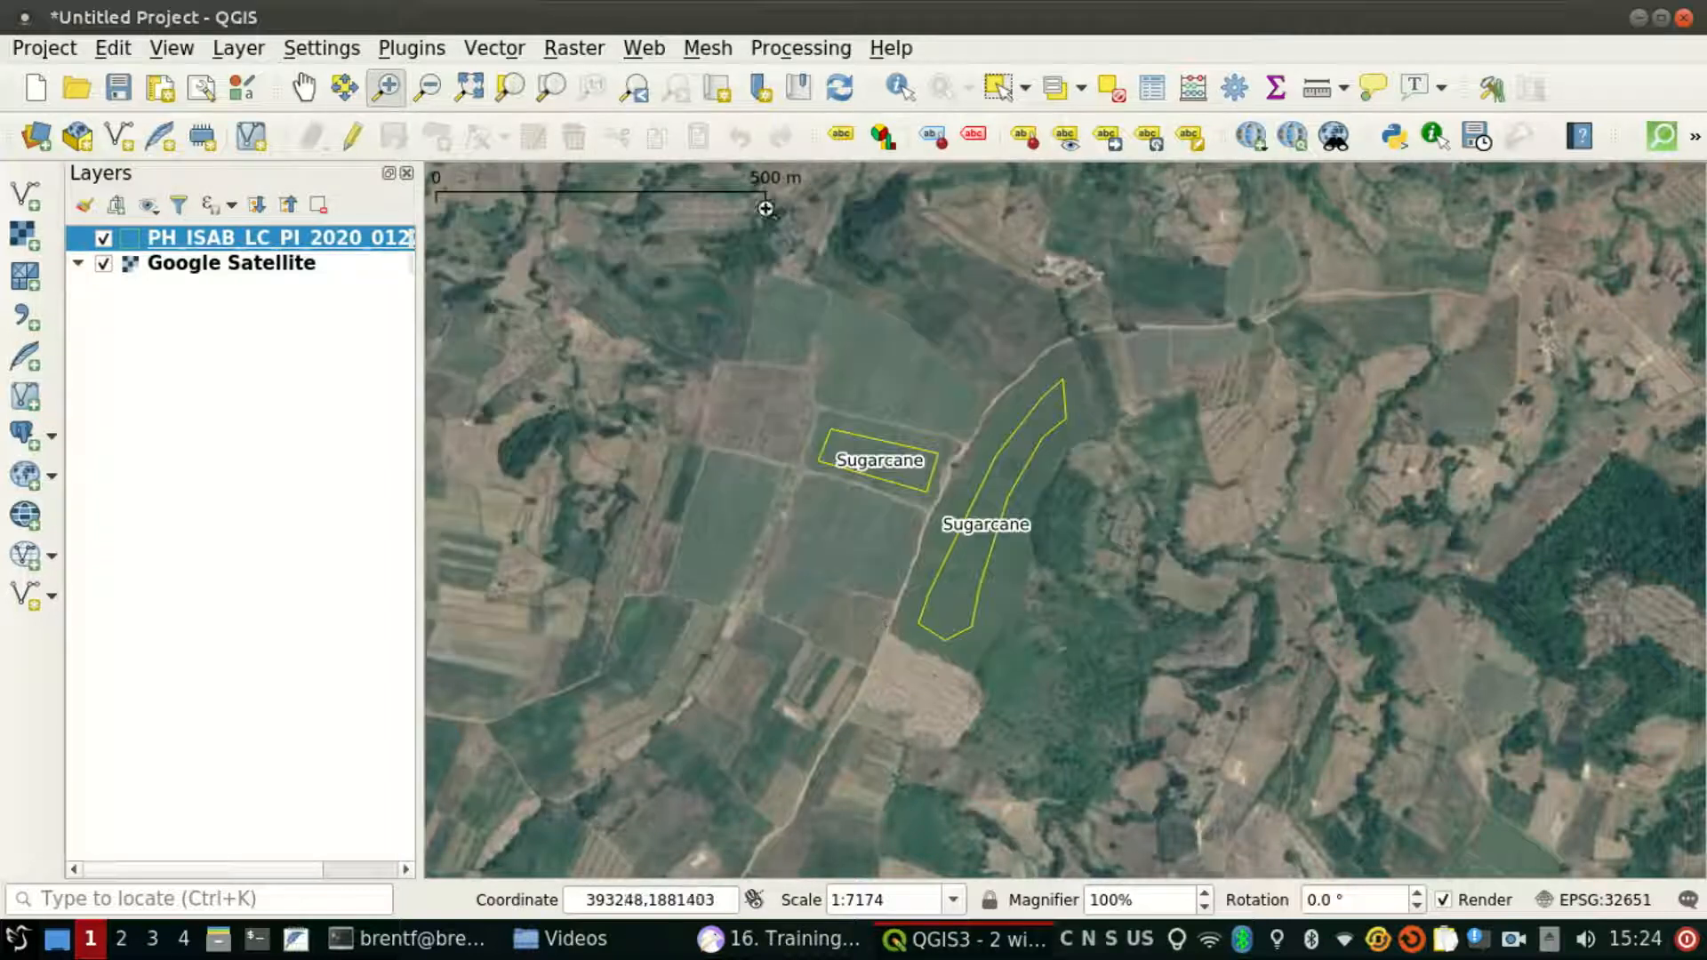
Step: Examine the new sugarcane polygon and its buffer distance against the scale bar at closer map scales
scroll(770, 182, "up", 3)
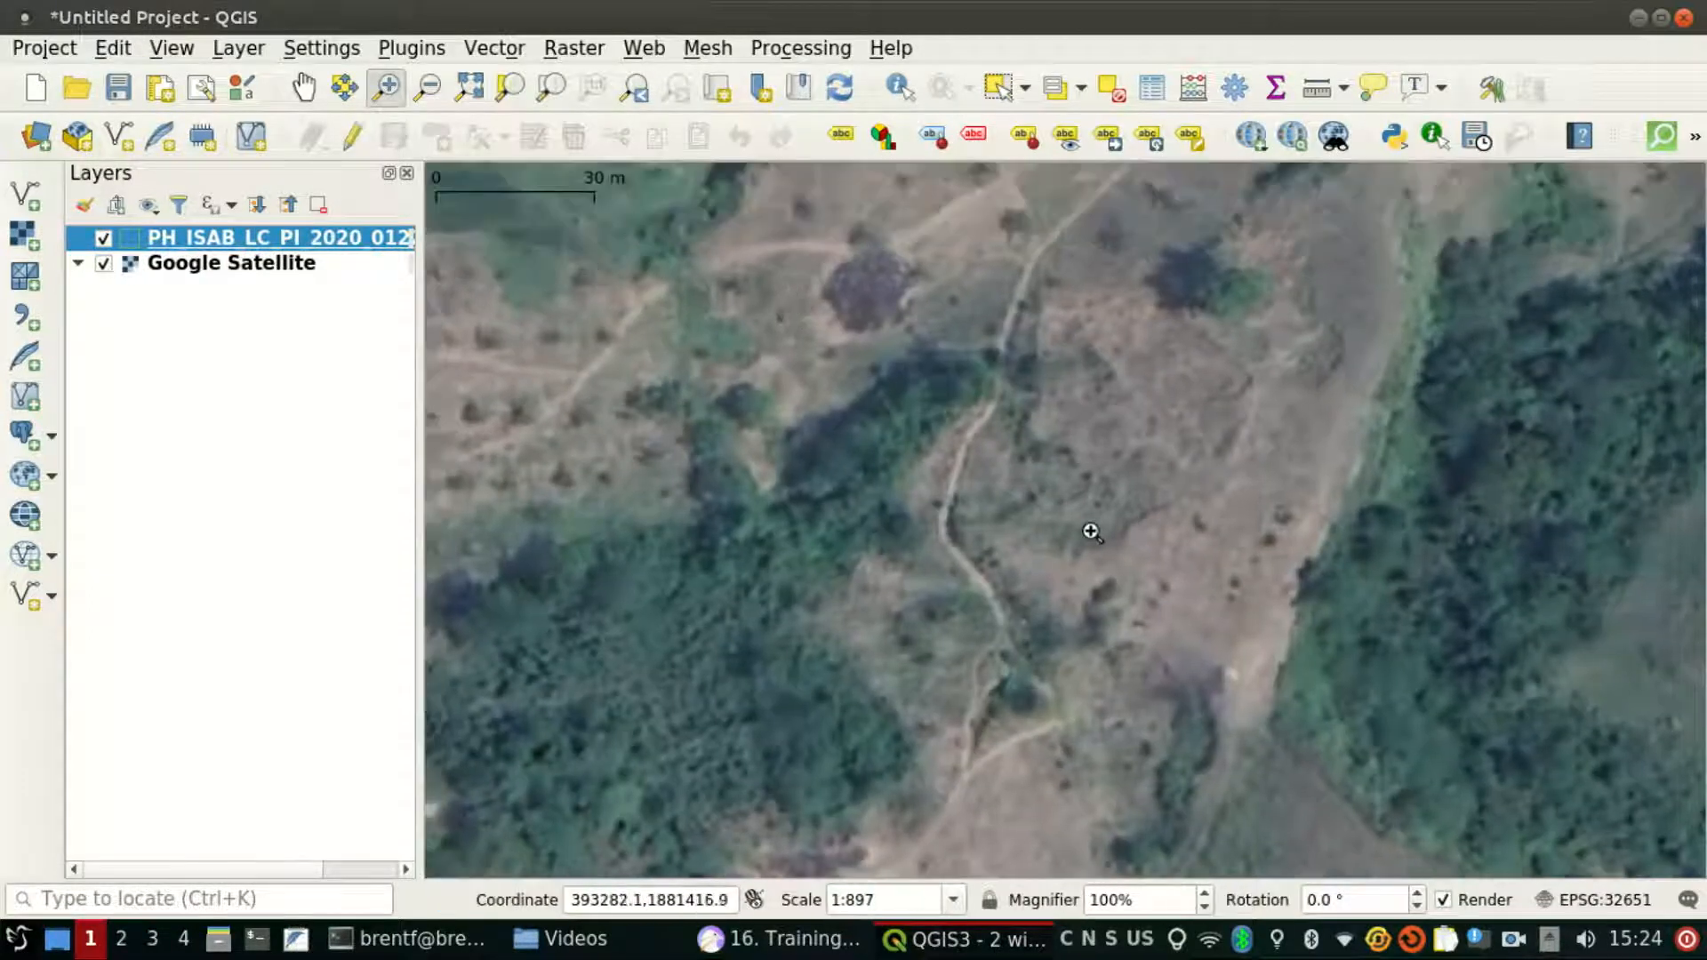
left_click_drag(1093, 530, 1014, 353)
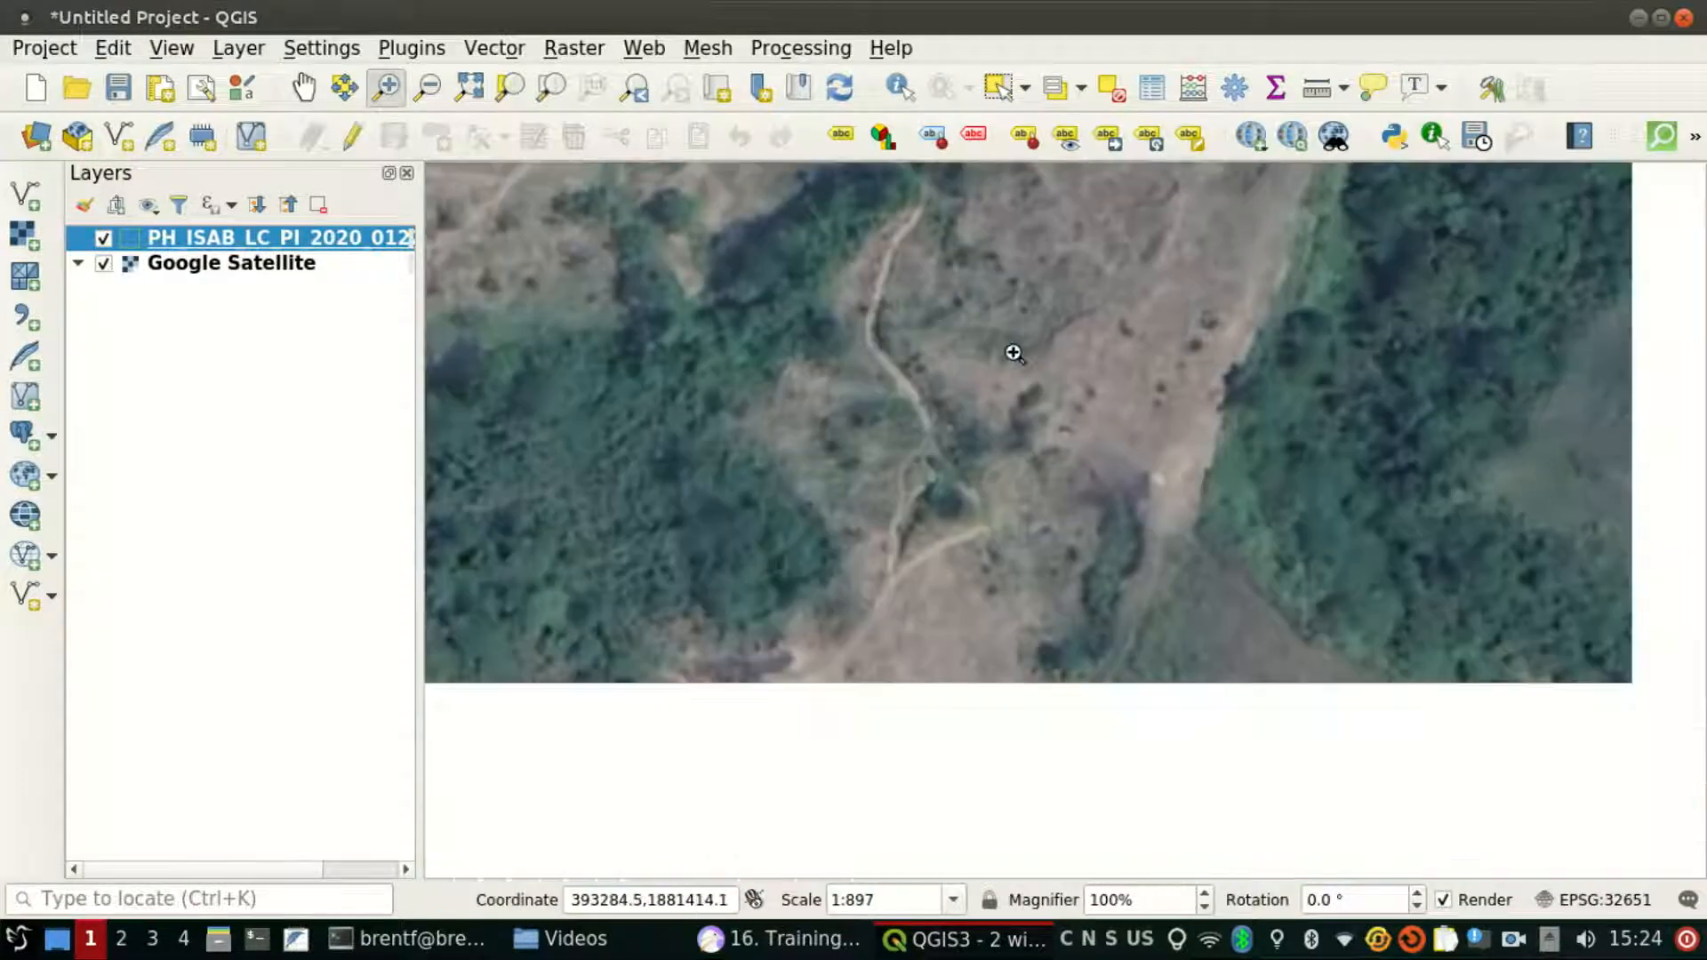
scroll(1014, 353, "down", 1)
left_click_drag(1047, 709, 988, 415)
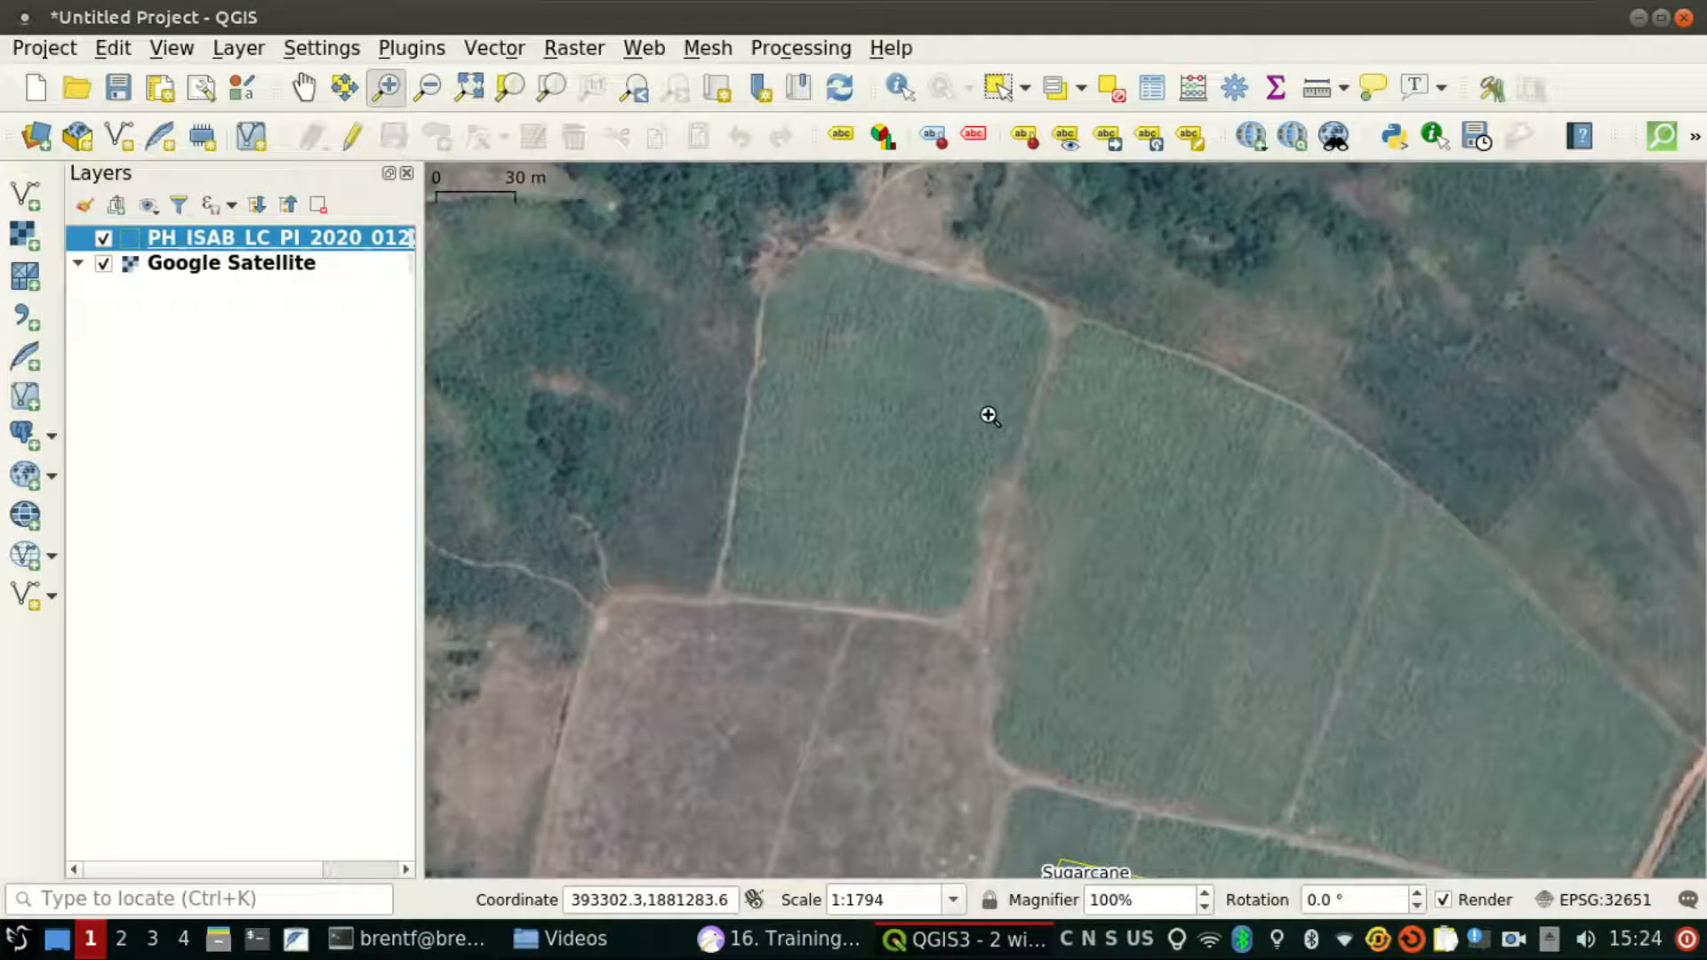
scroll(988, 415, "down", 1)
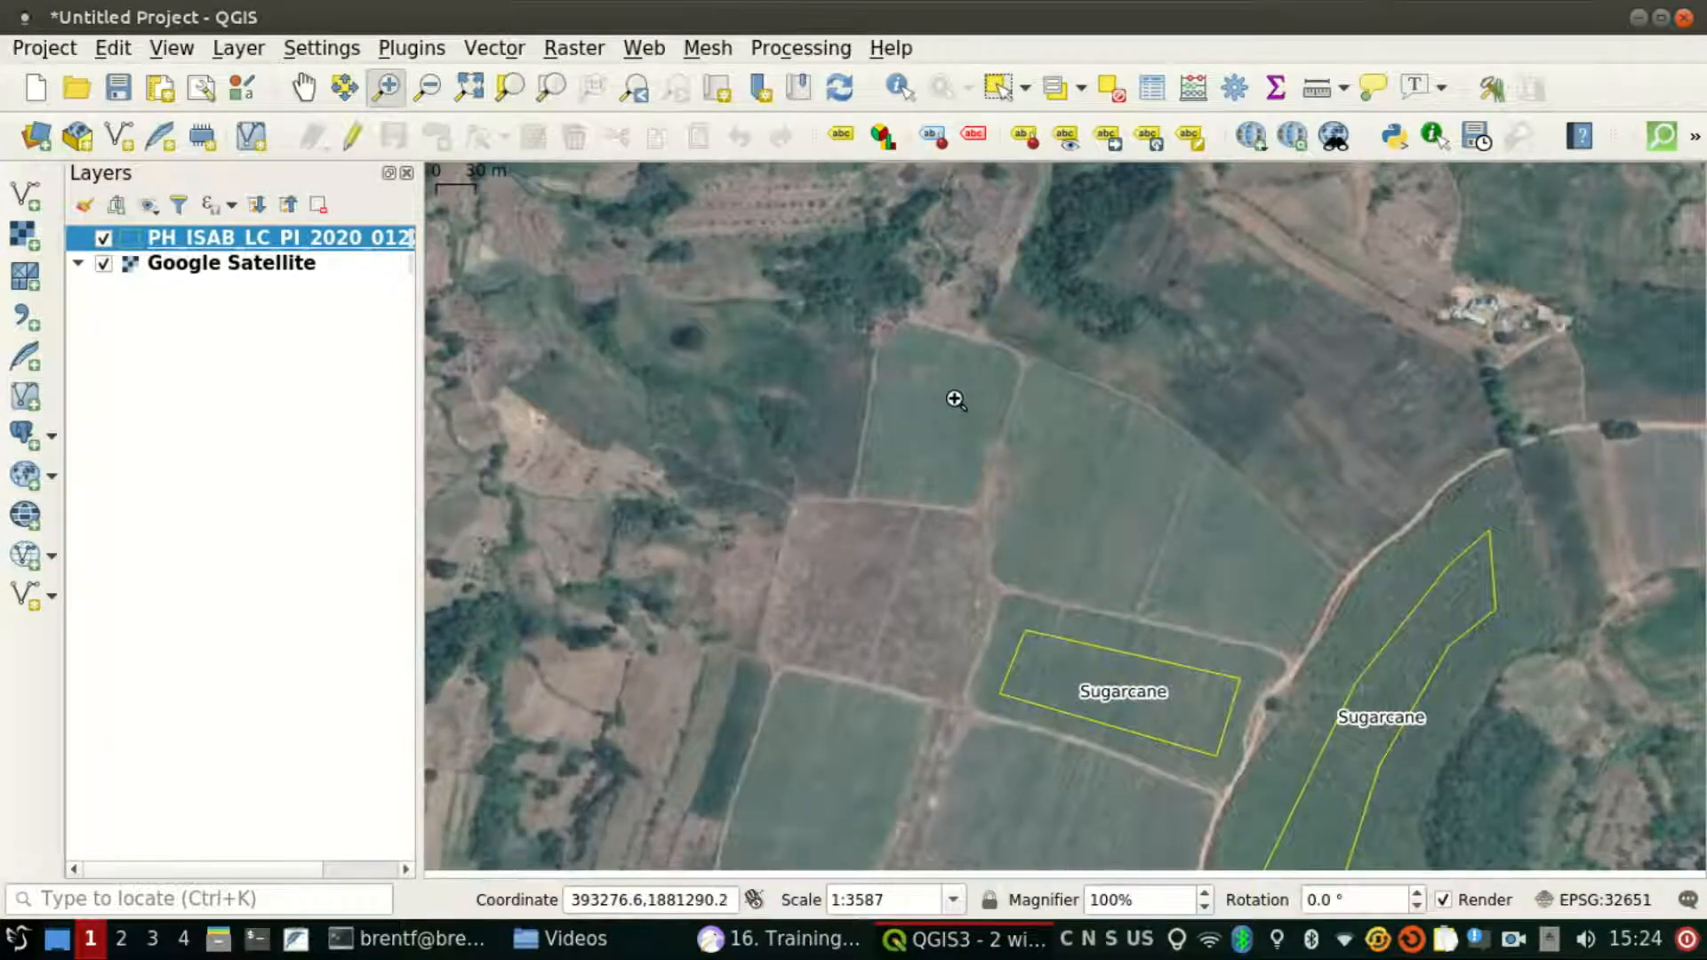
scroll(1135, 621, "up", 1)
left_click_drag(1013, 678, 900, 483)
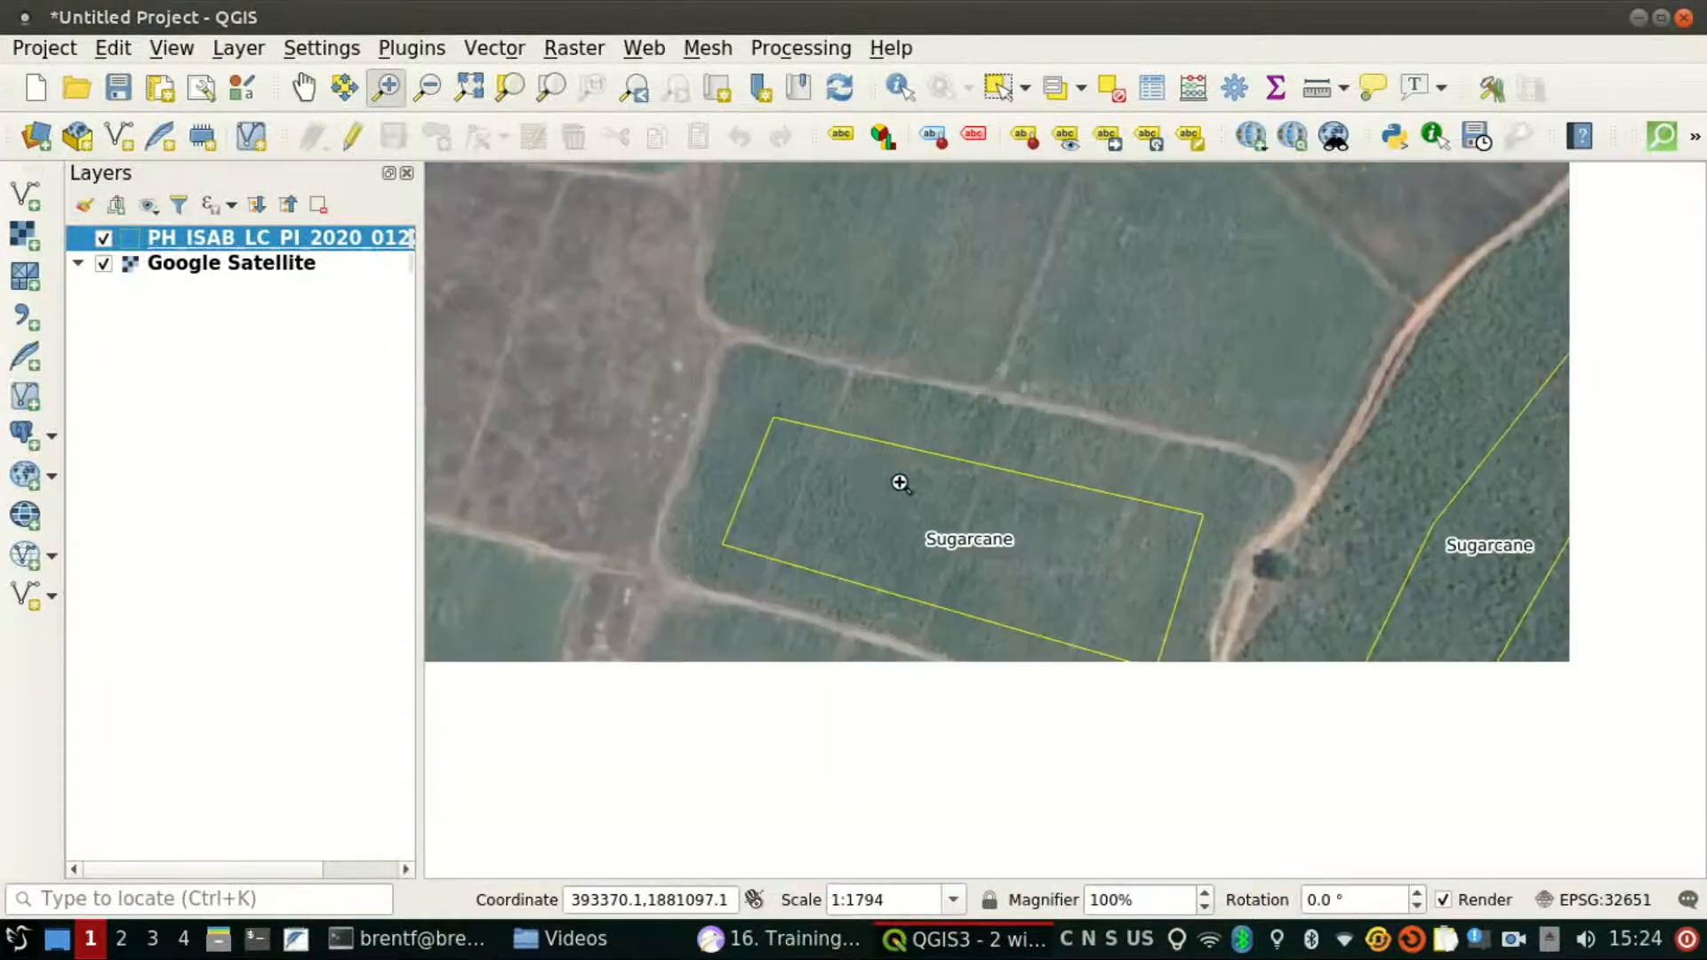
Step: Change the scale bar decoration to a plain bar style without ticks, using the Top Left placement
left_click(185, 54)
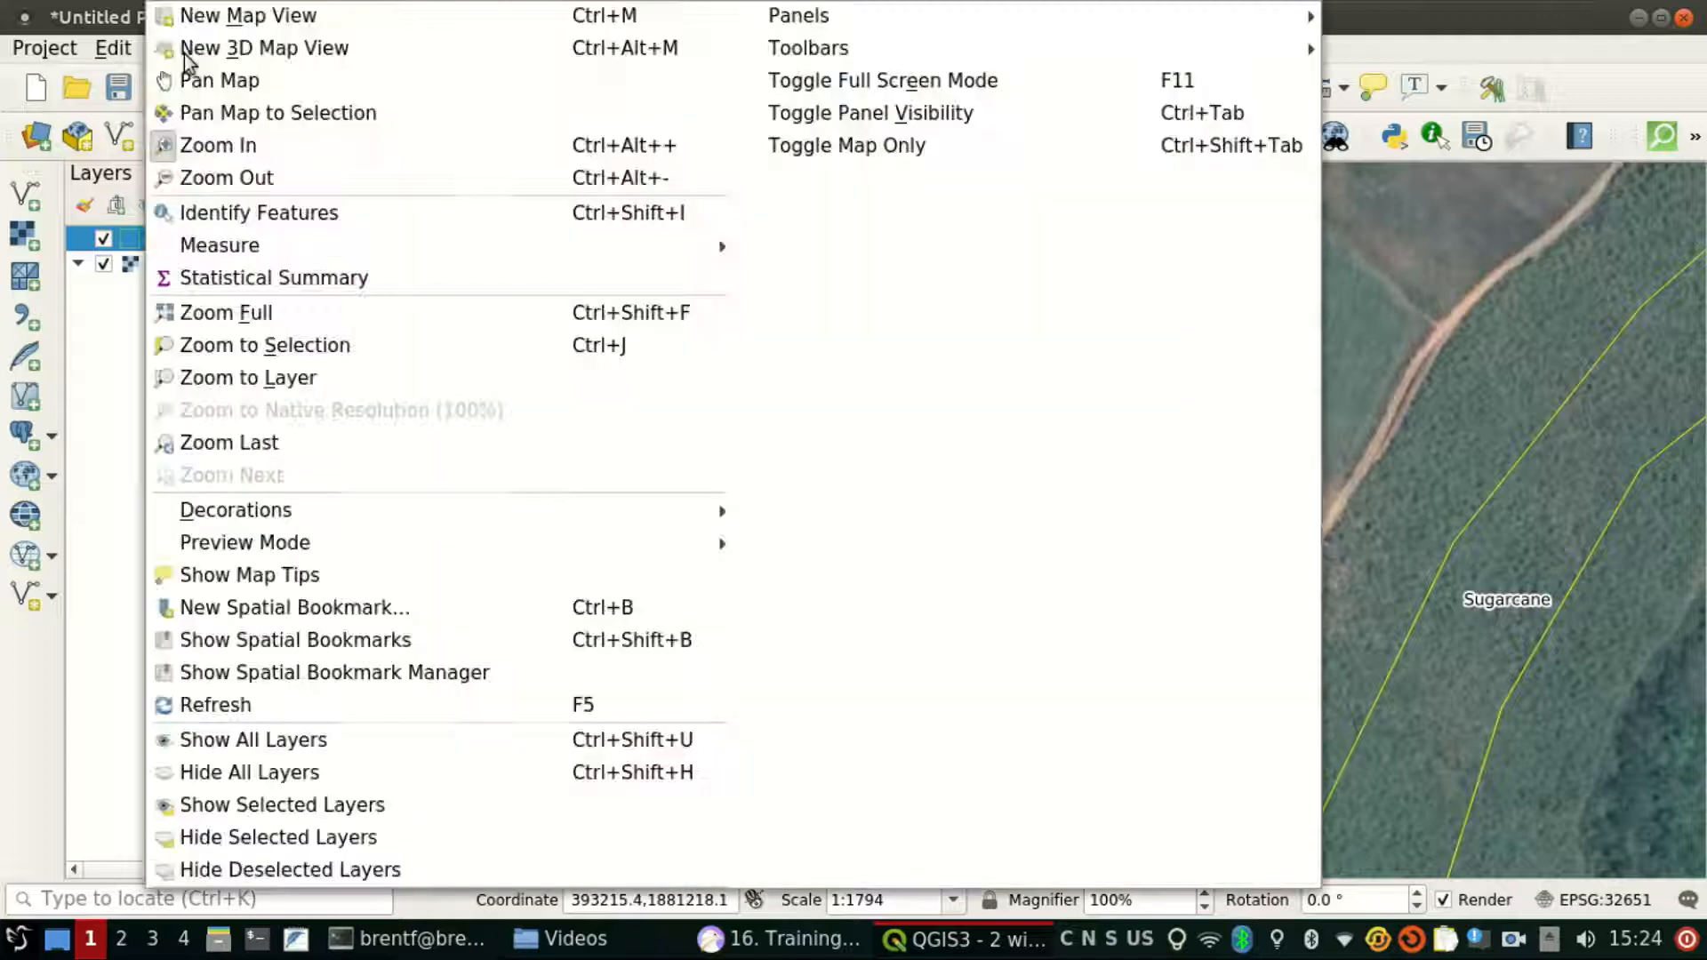
mouse_move(272, 512)
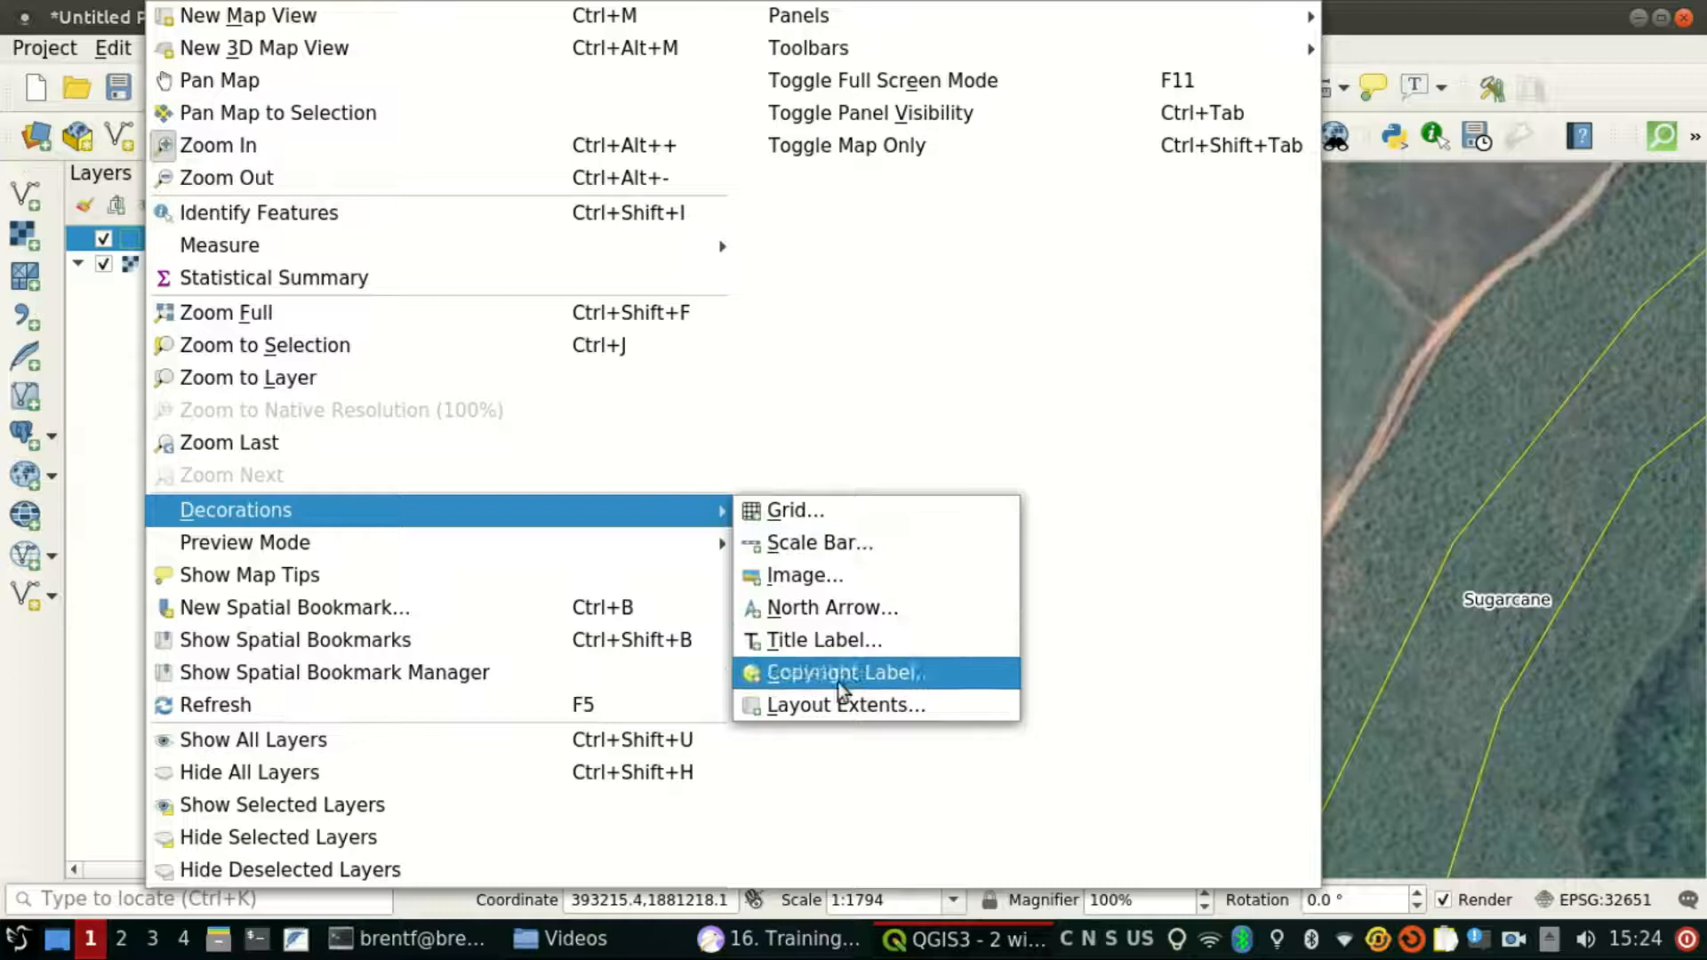
left_click(792, 542)
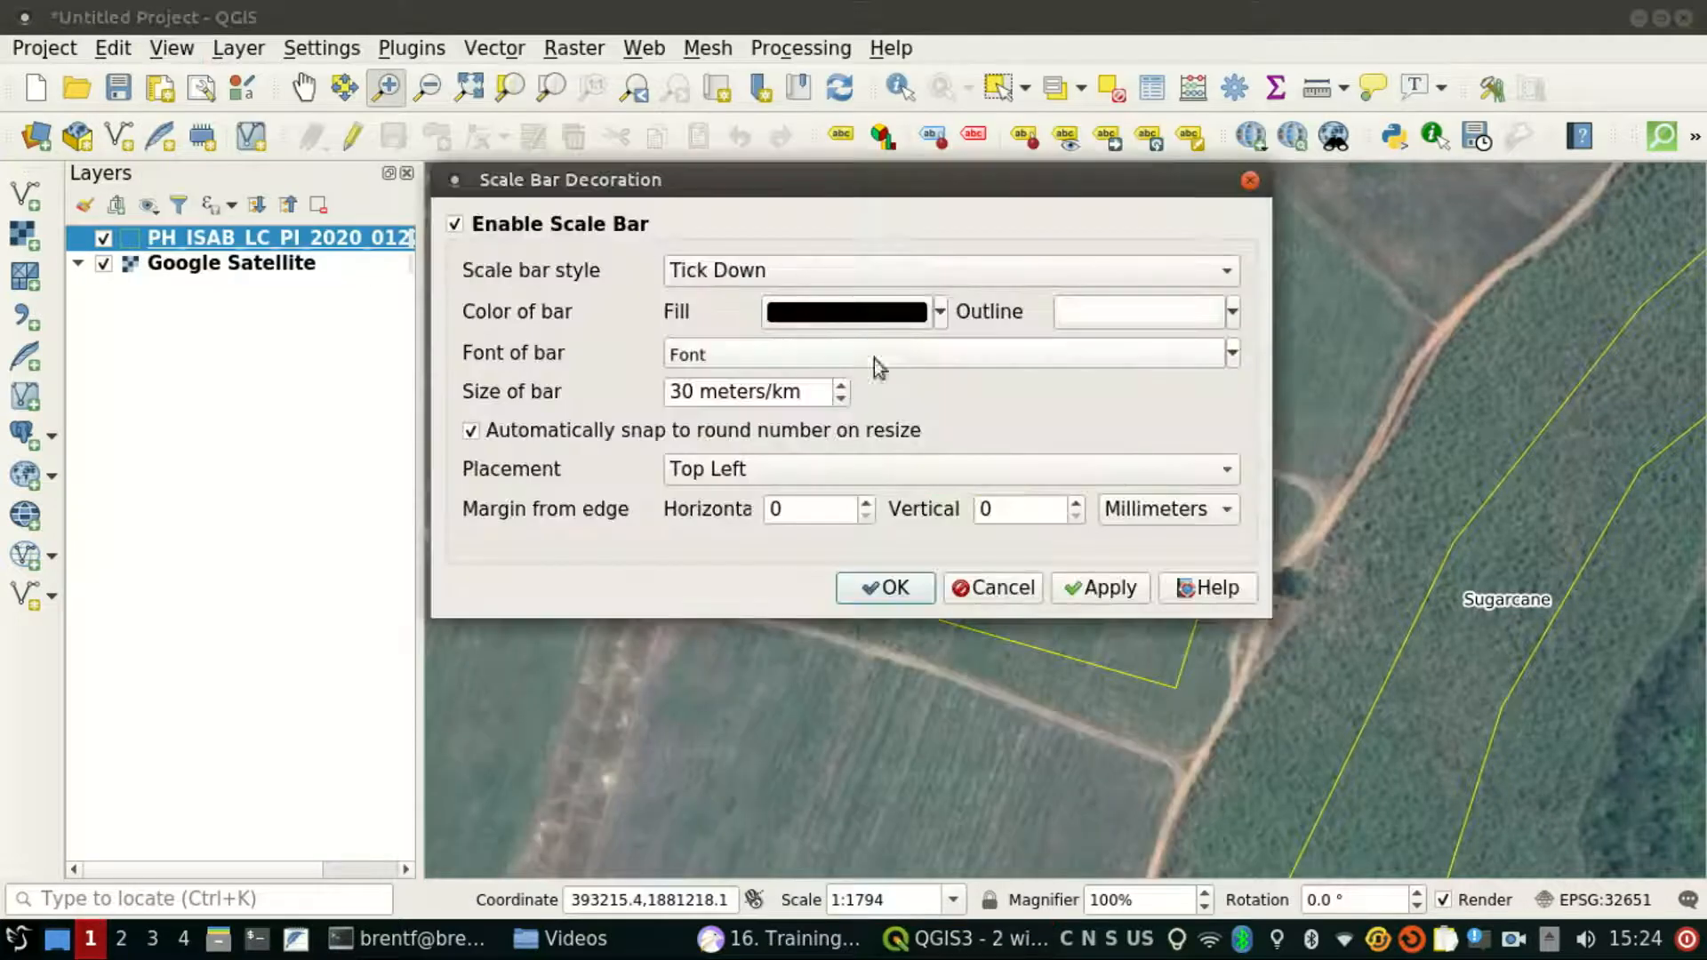
left_click(831, 460)
left_click(818, 477)
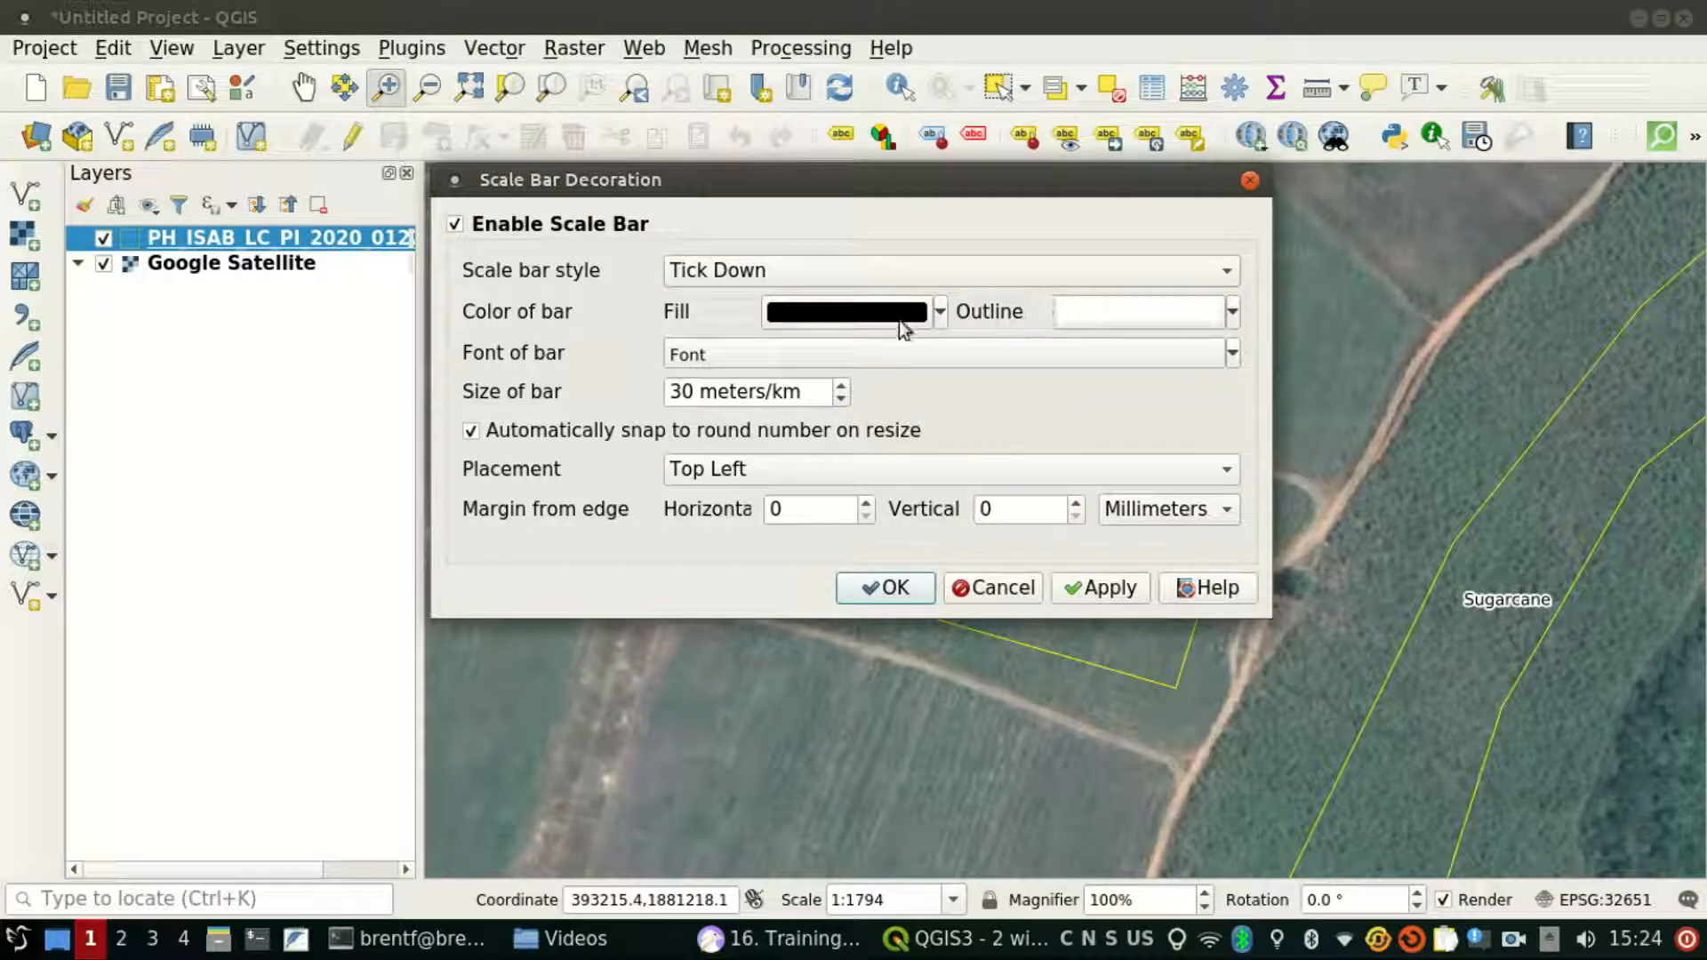
left_click(906, 270)
left_click(850, 338)
left_click(1129, 589)
left_click(879, 598)
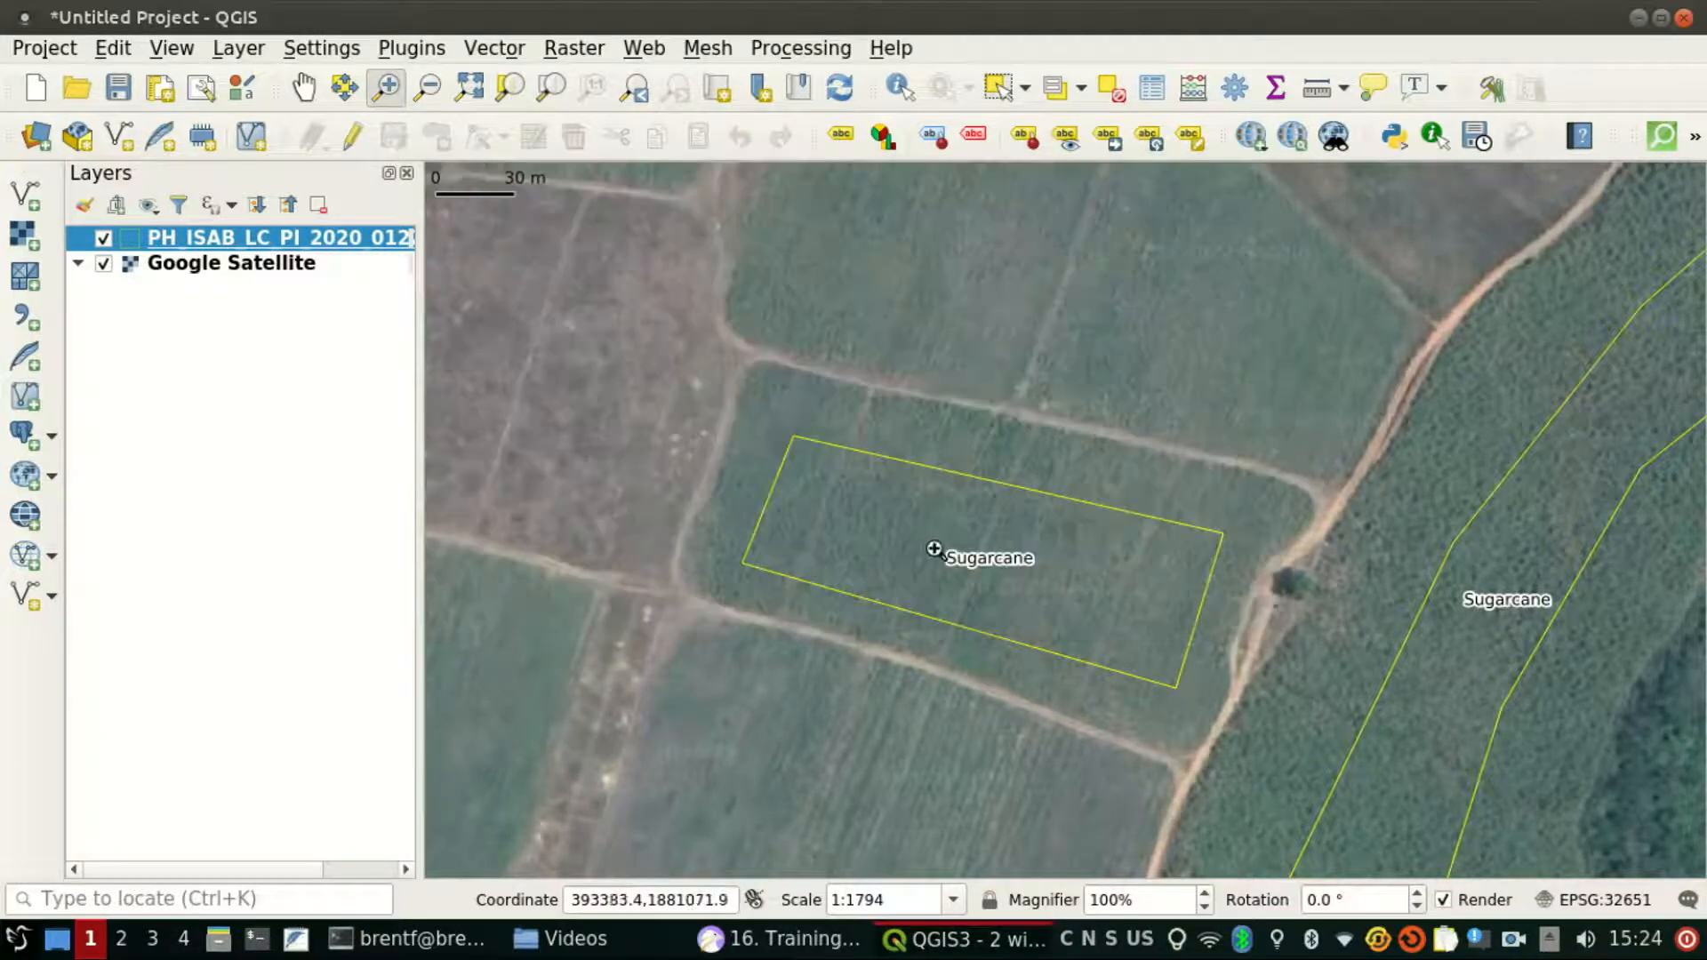
Step: Compare the two sugarcane polygons and the neighbouring unmarked fields with the scale bar at several map scales
scroll(831, 440, "up", 1)
scroll(849, 455, "down", 2)
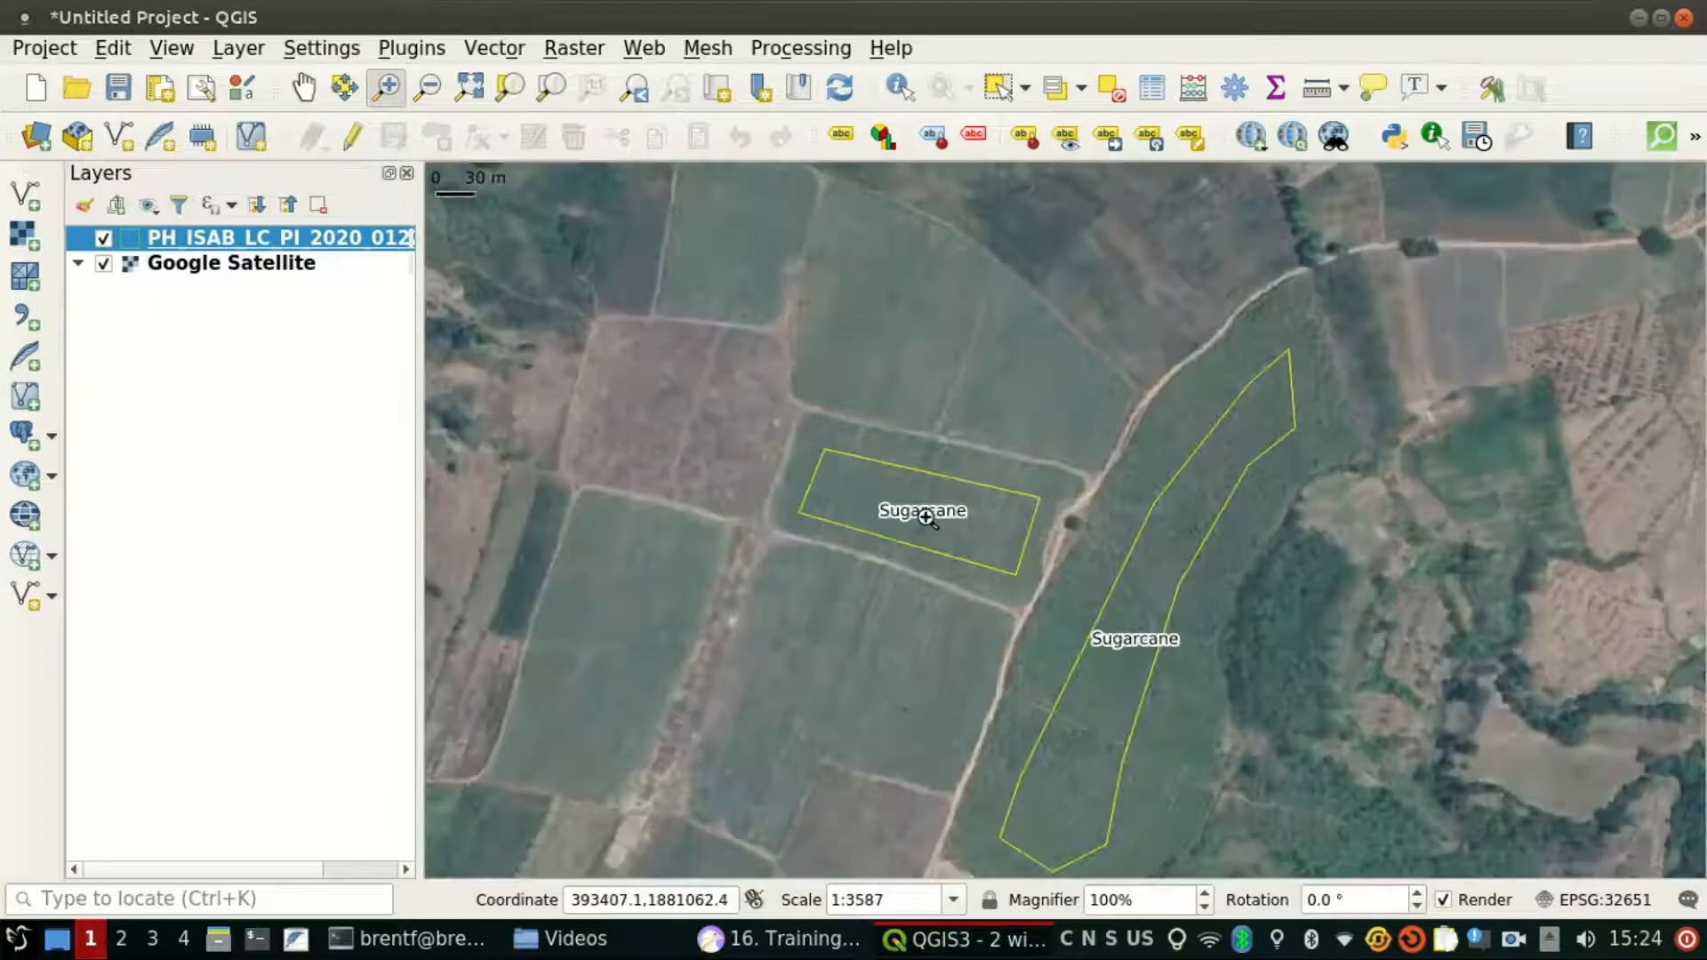
left_click_drag(944, 299, 940, 471)
left_click_drag(943, 565, 984, 493)
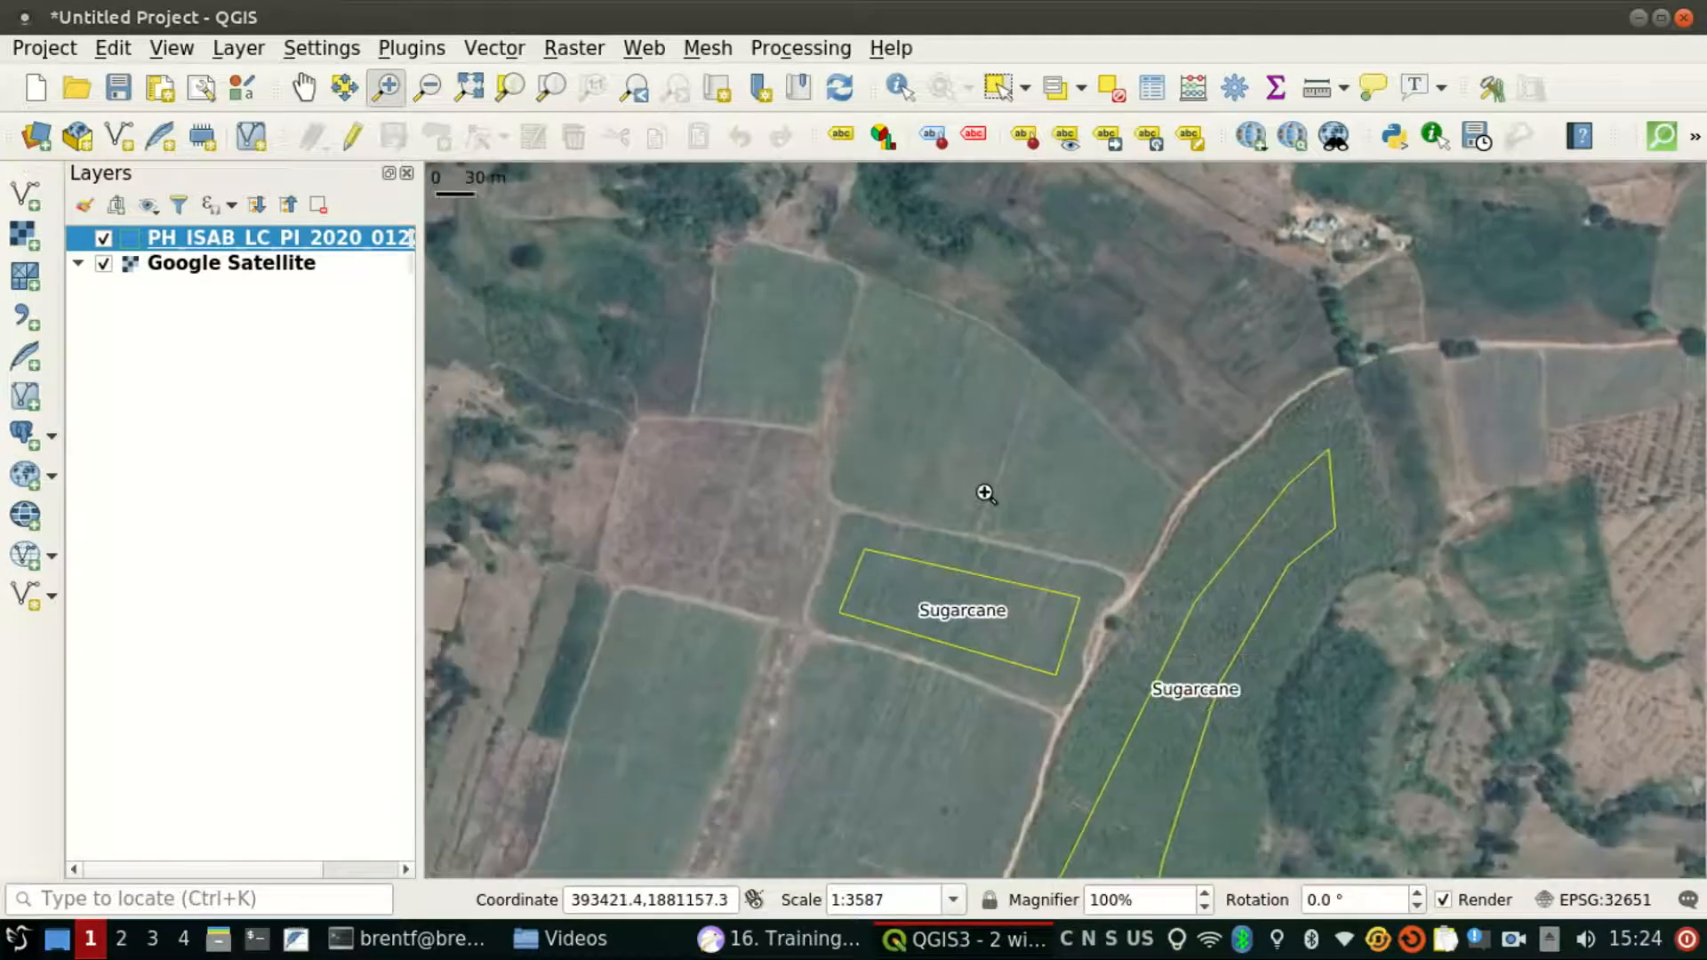
left_click_drag(924, 634, 1063, 399)
left_click_drag(1234, 480, 1085, 590)
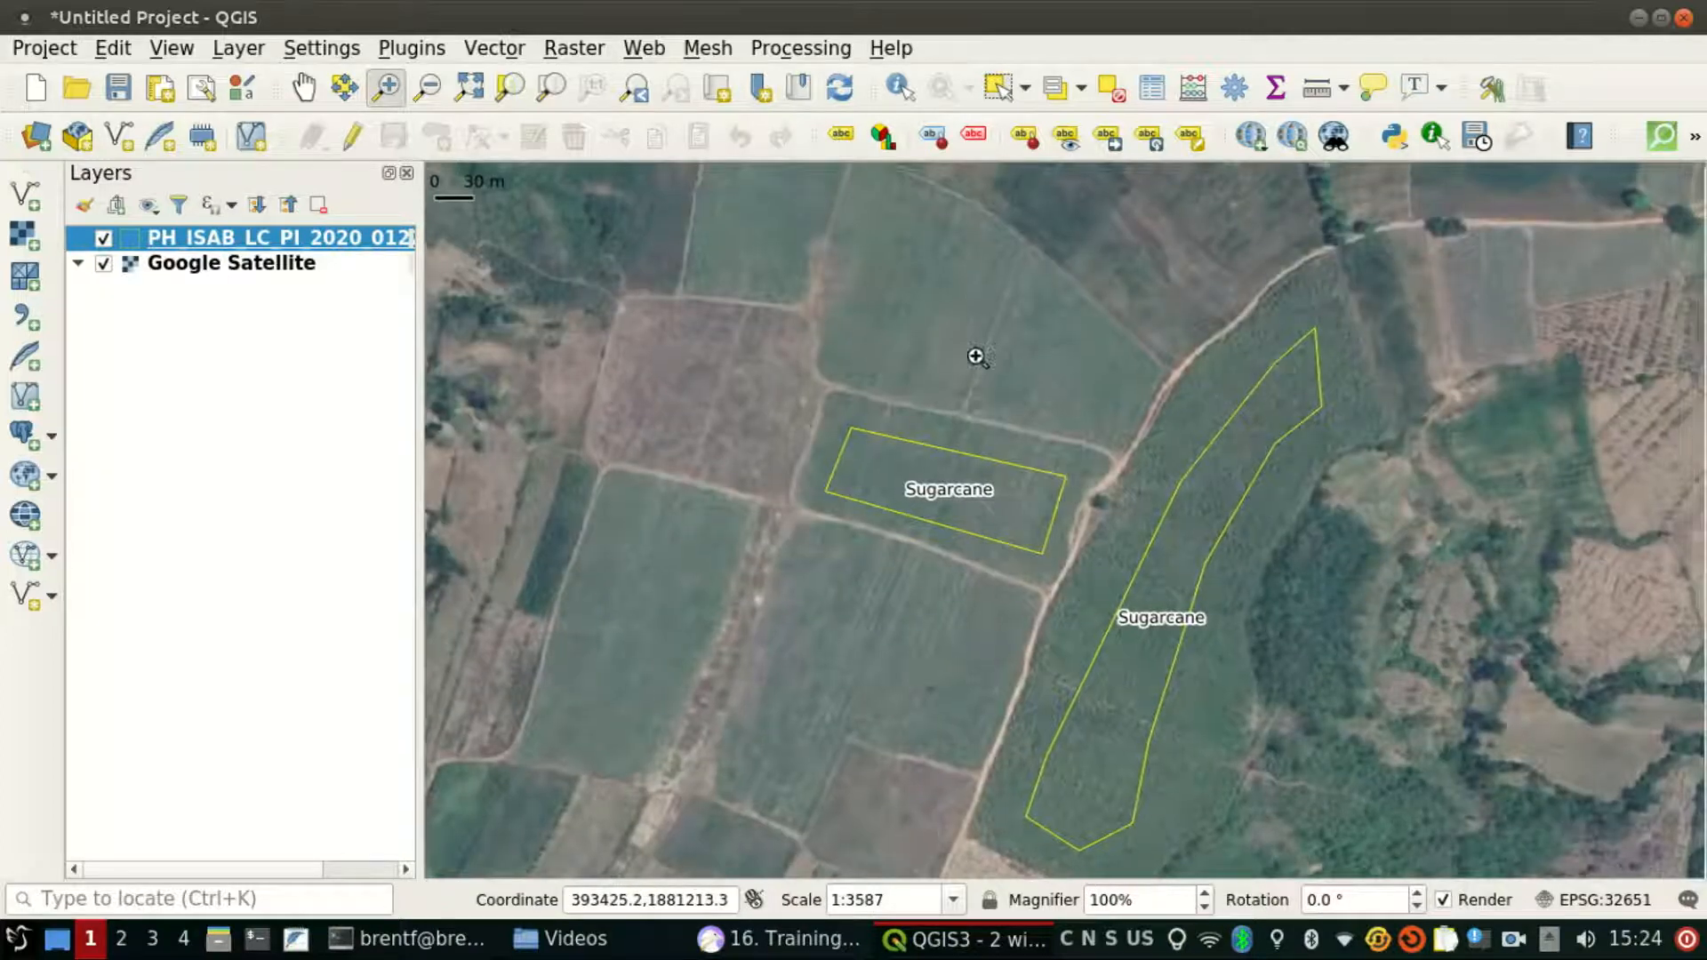
left_click_drag(1009, 355, 987, 469)
scroll(989, 470, "down", 2)
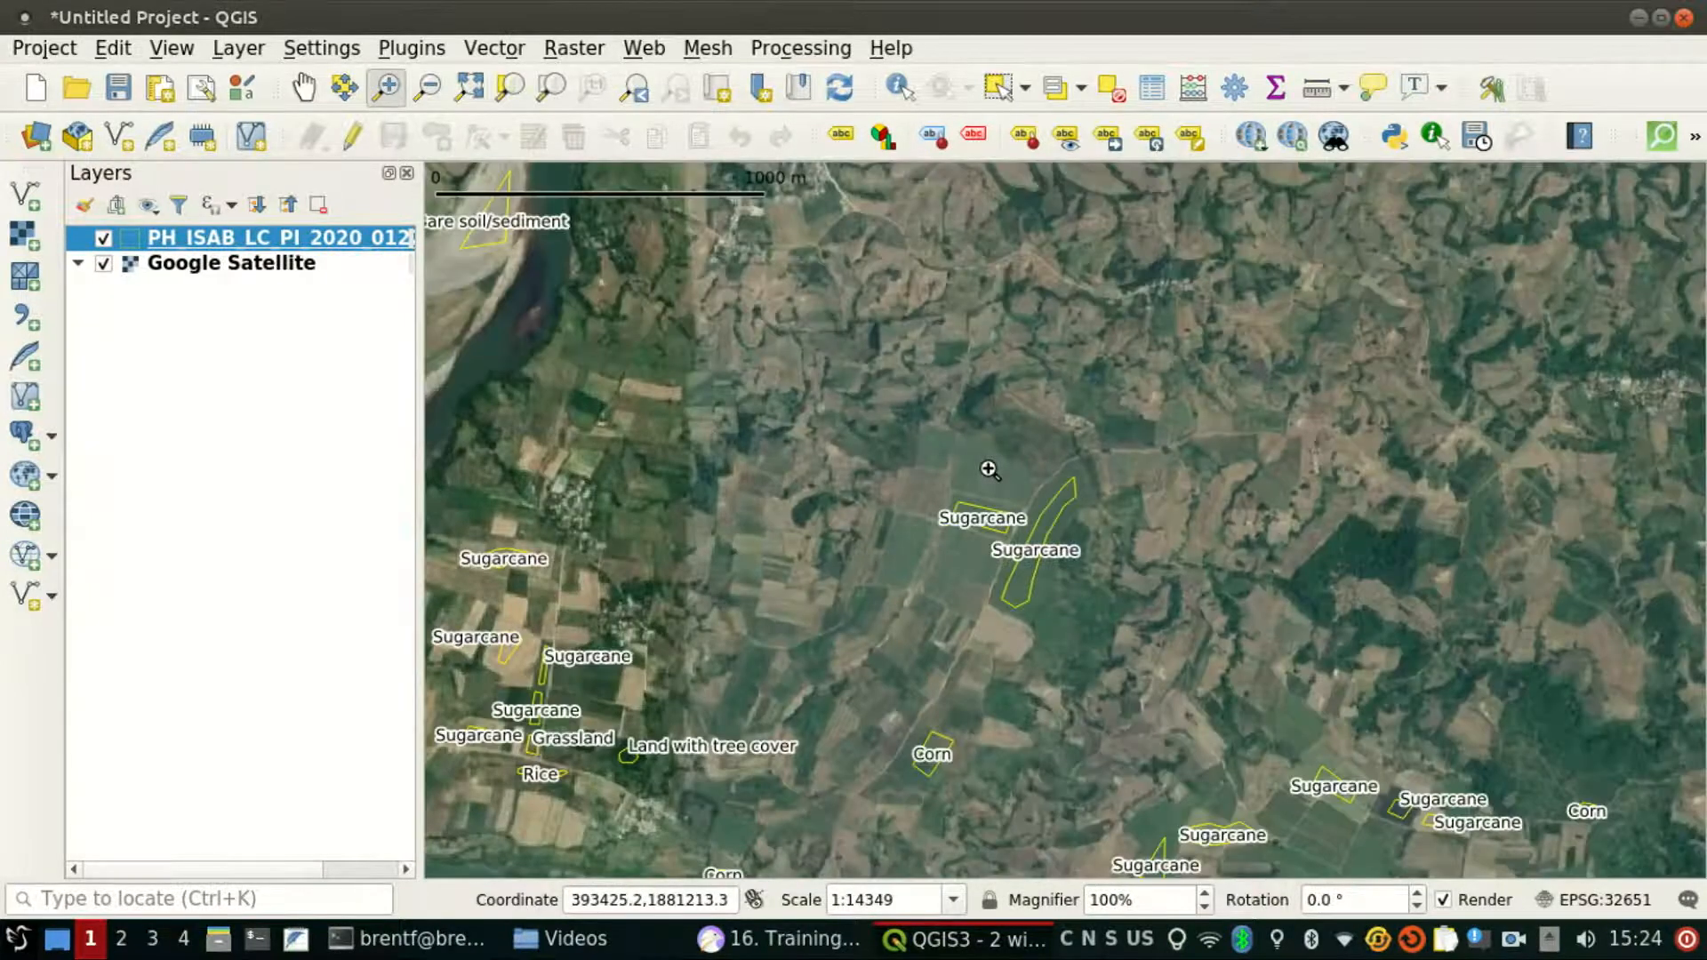
scroll(989, 469, "up", 3)
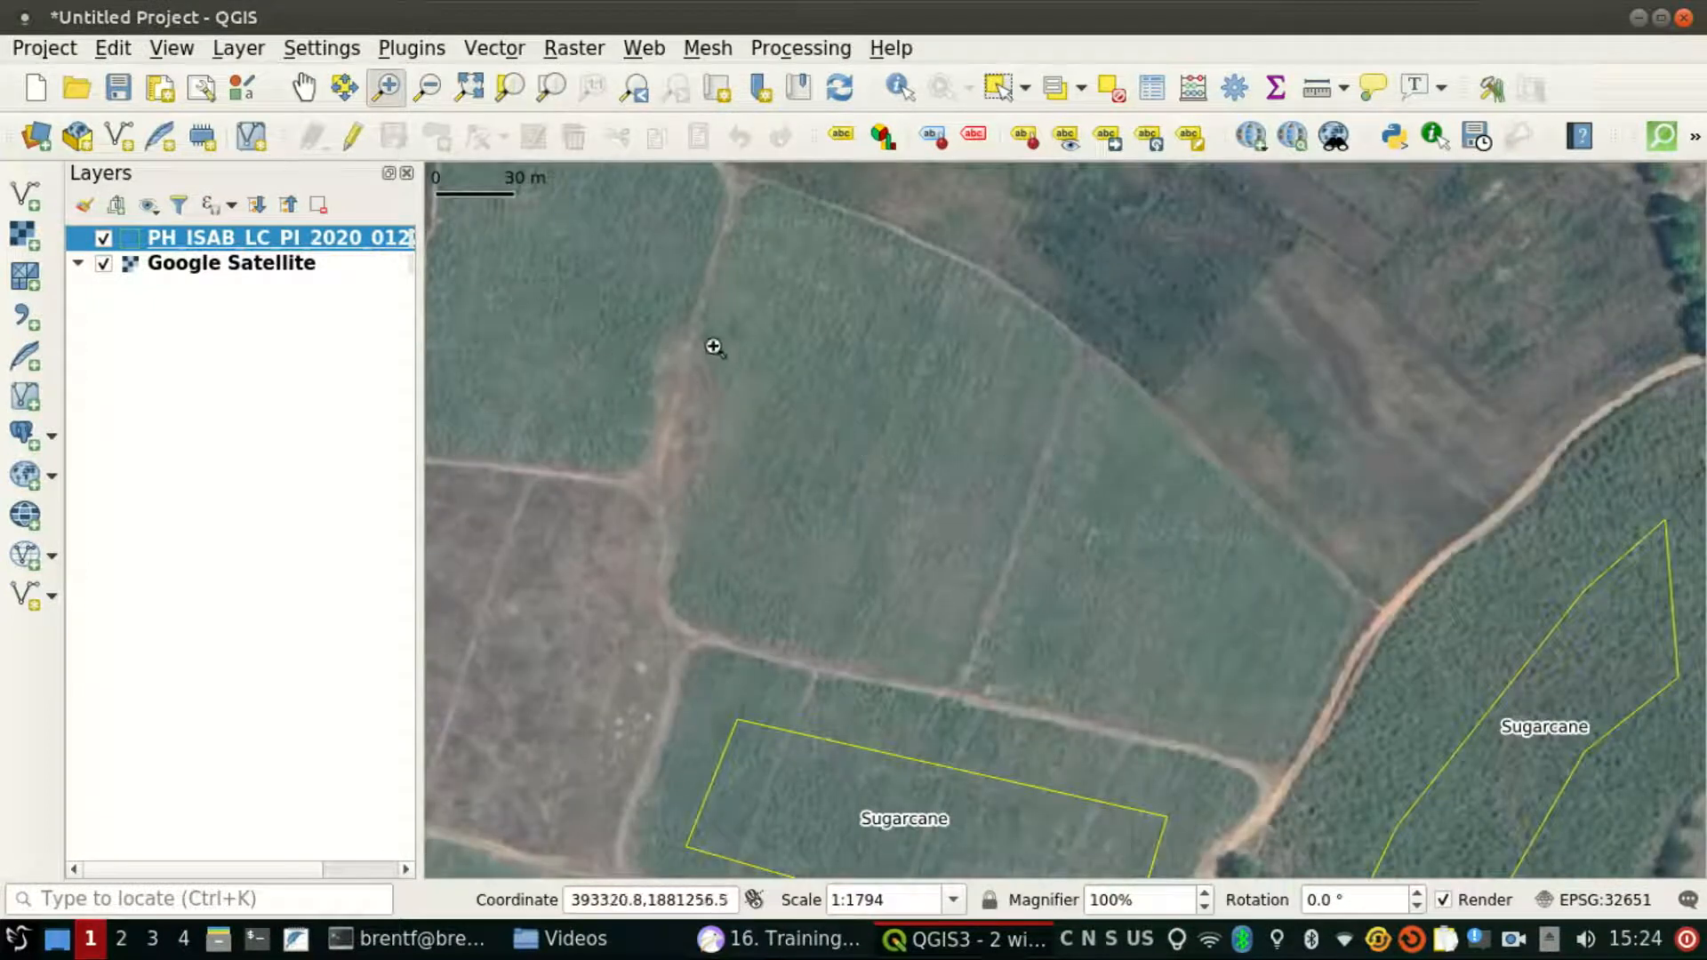
scroll(915, 326, "down", 1)
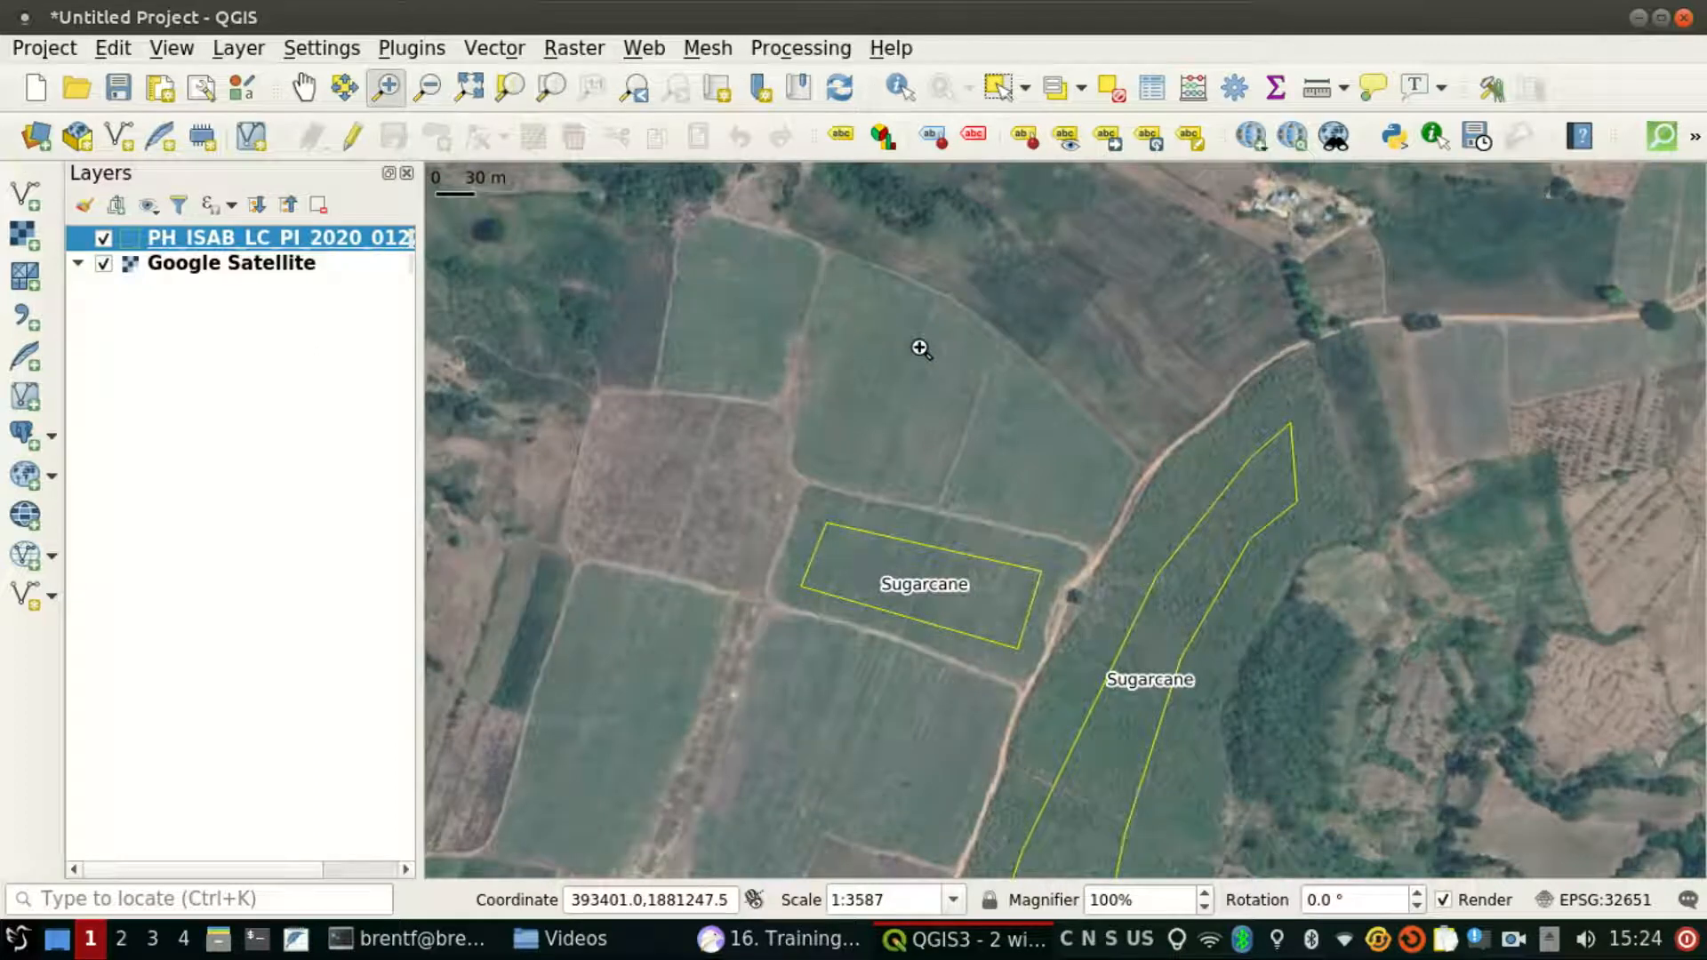
Step: Examine how the corn, sugarcane, rice and other training polygons are spread over the farmland around the river bend
scroll(921, 348, "down", 2)
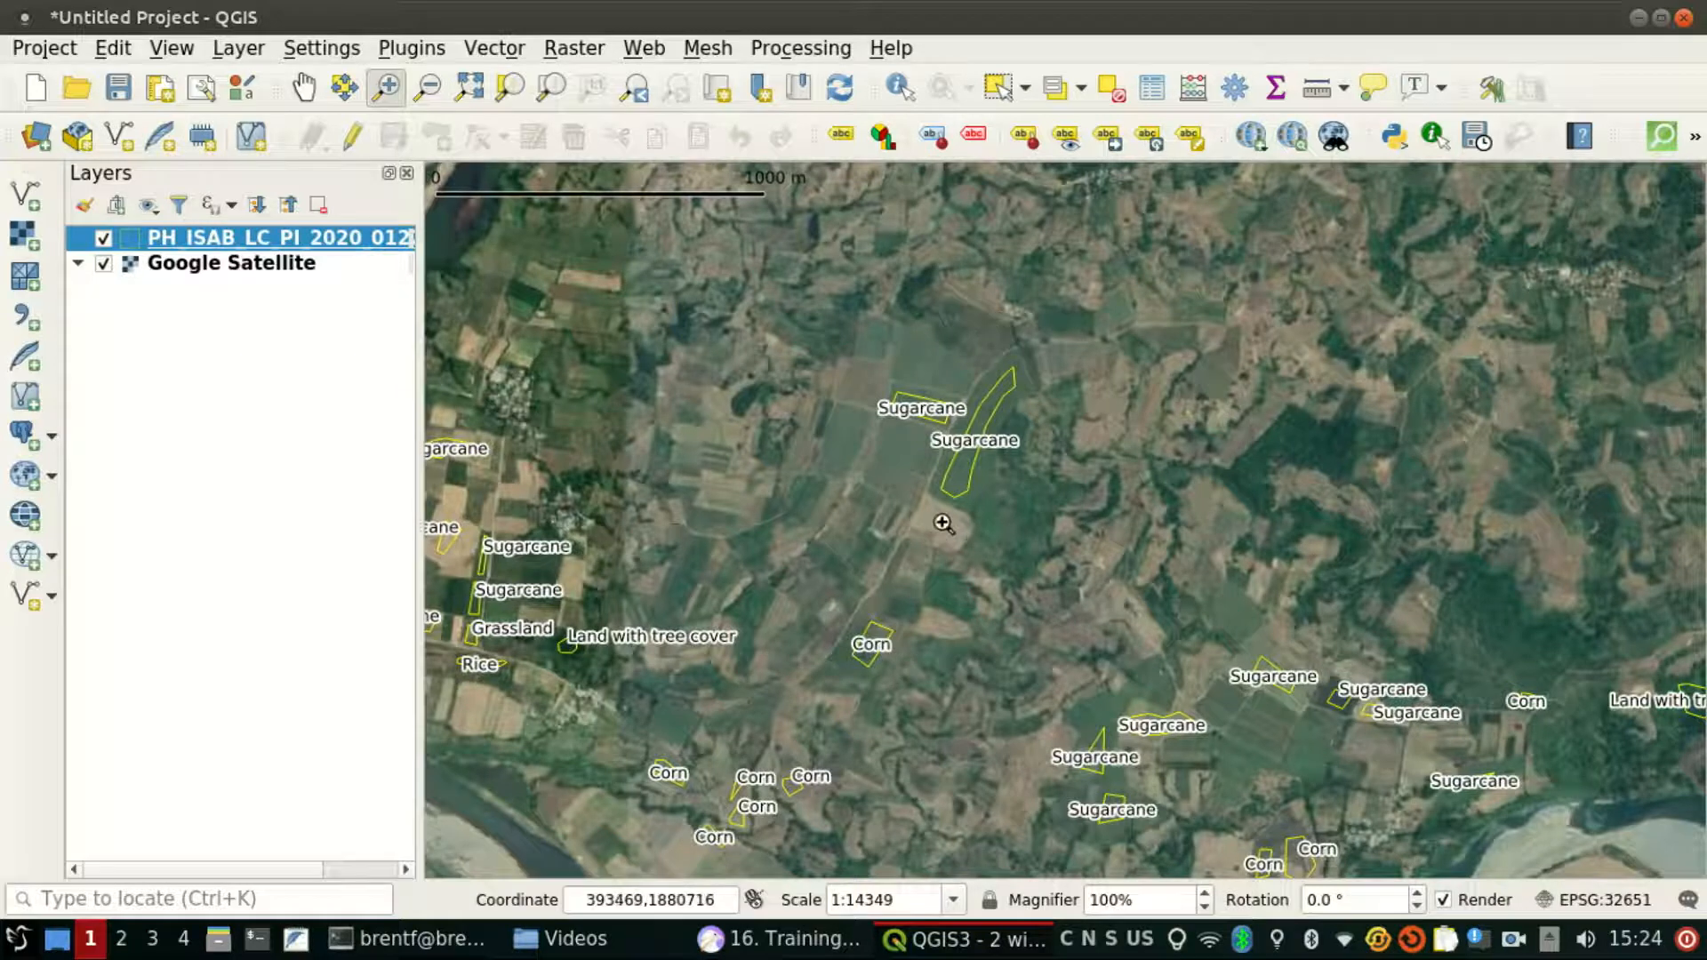
left_click_drag(952, 526, 1143, 445)
left_click_drag(676, 598, 1102, 519)
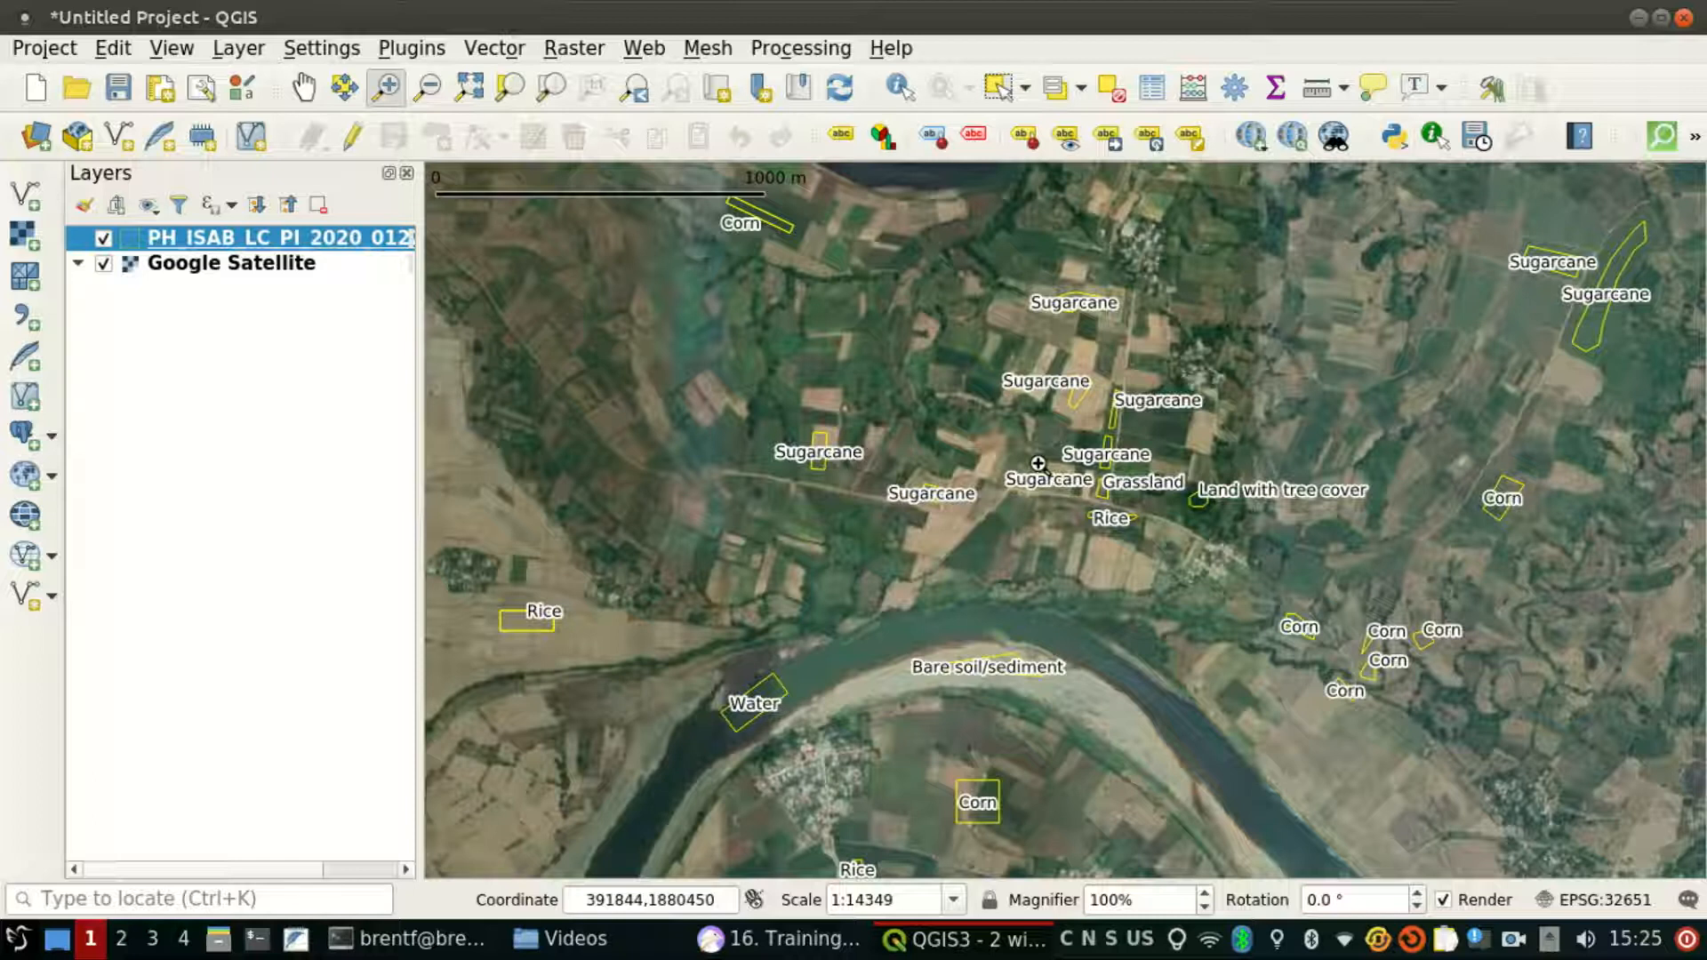
left_click_drag(1289, 488, 1079, 613)
left_click_drag(1045, 700, 1467, 504)
left_click_drag(1399, 348, 1014, 572)
scroll(1052, 473, "down", 4)
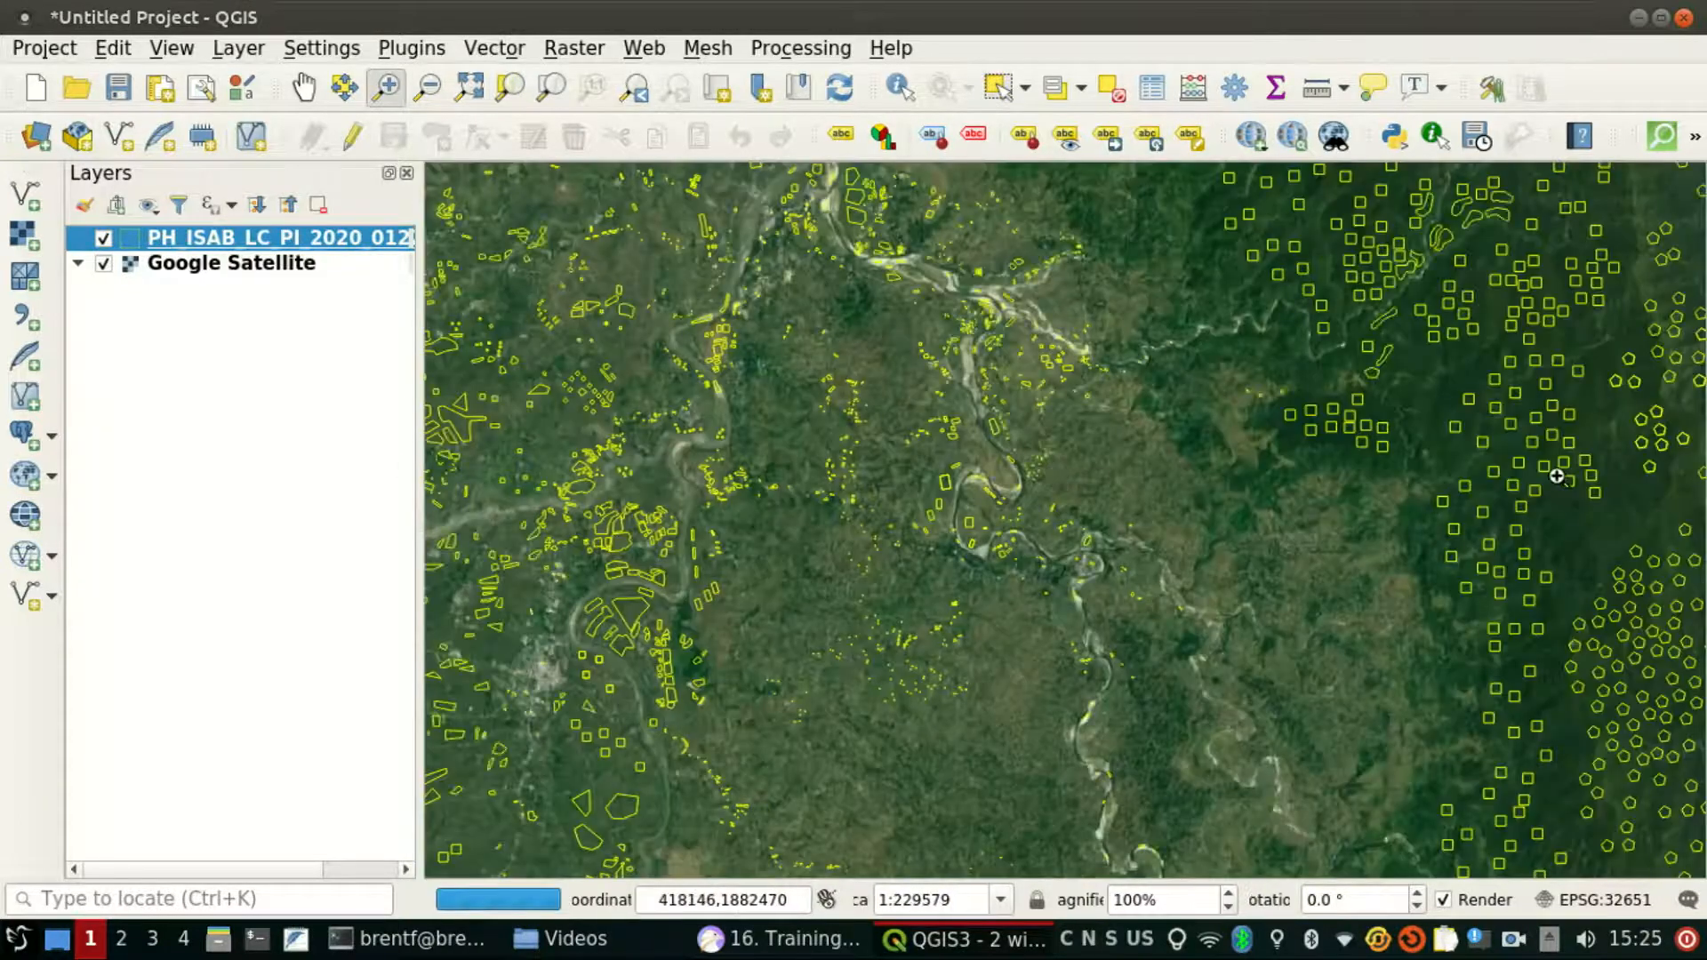
Step: Examine the placement and spacing of the Secondary Forest and Primary Forest training polygons in the eastern mountains
left_click_drag(1557, 476, 995, 510)
scroll(1032, 541, "up", 1)
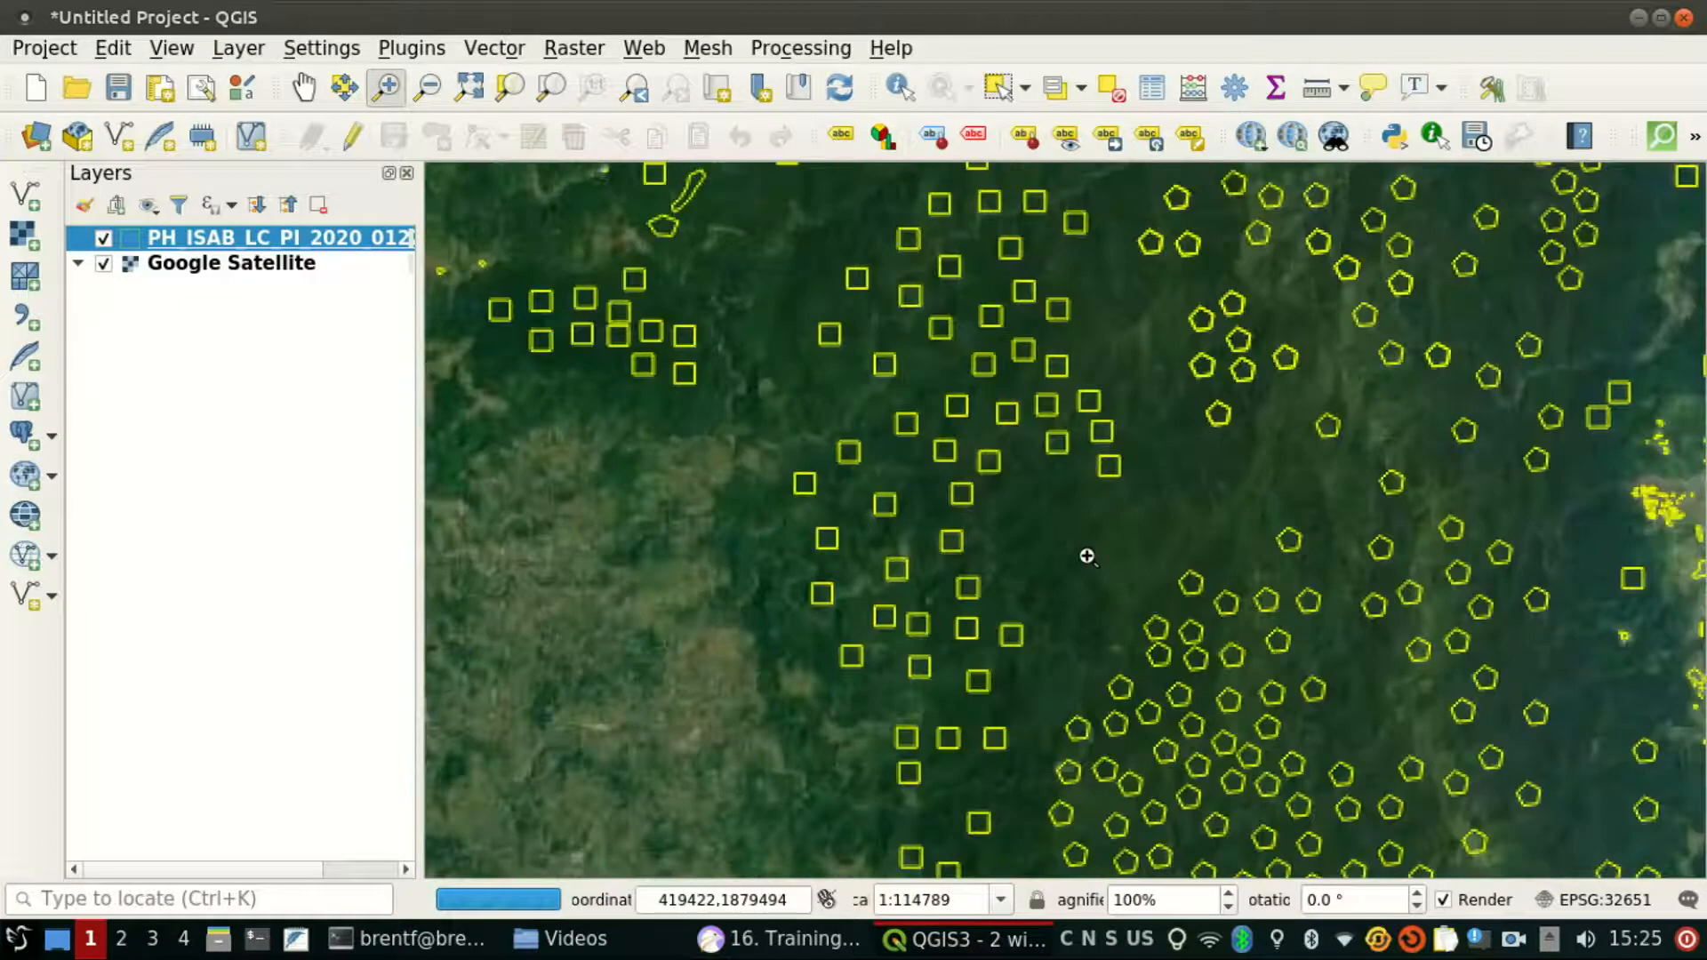
scroll(1087, 556, "up", 1)
left_click_drag(1010, 540, 1188, 519)
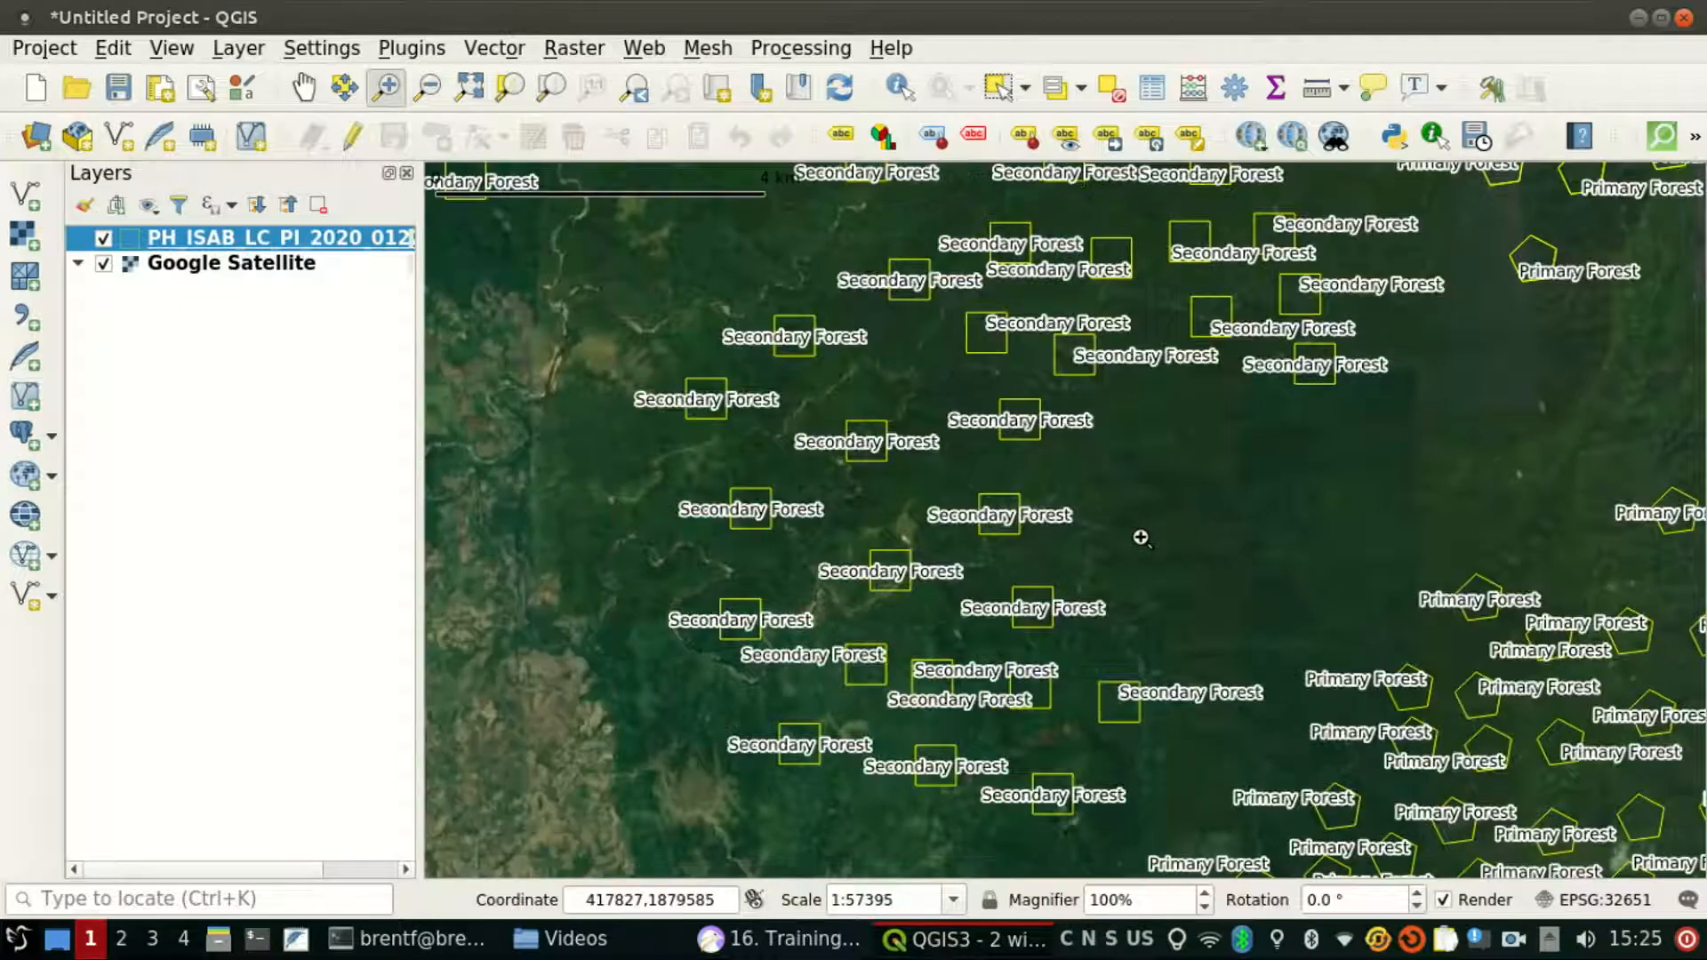
left_click_drag(926, 607, 1100, 474)
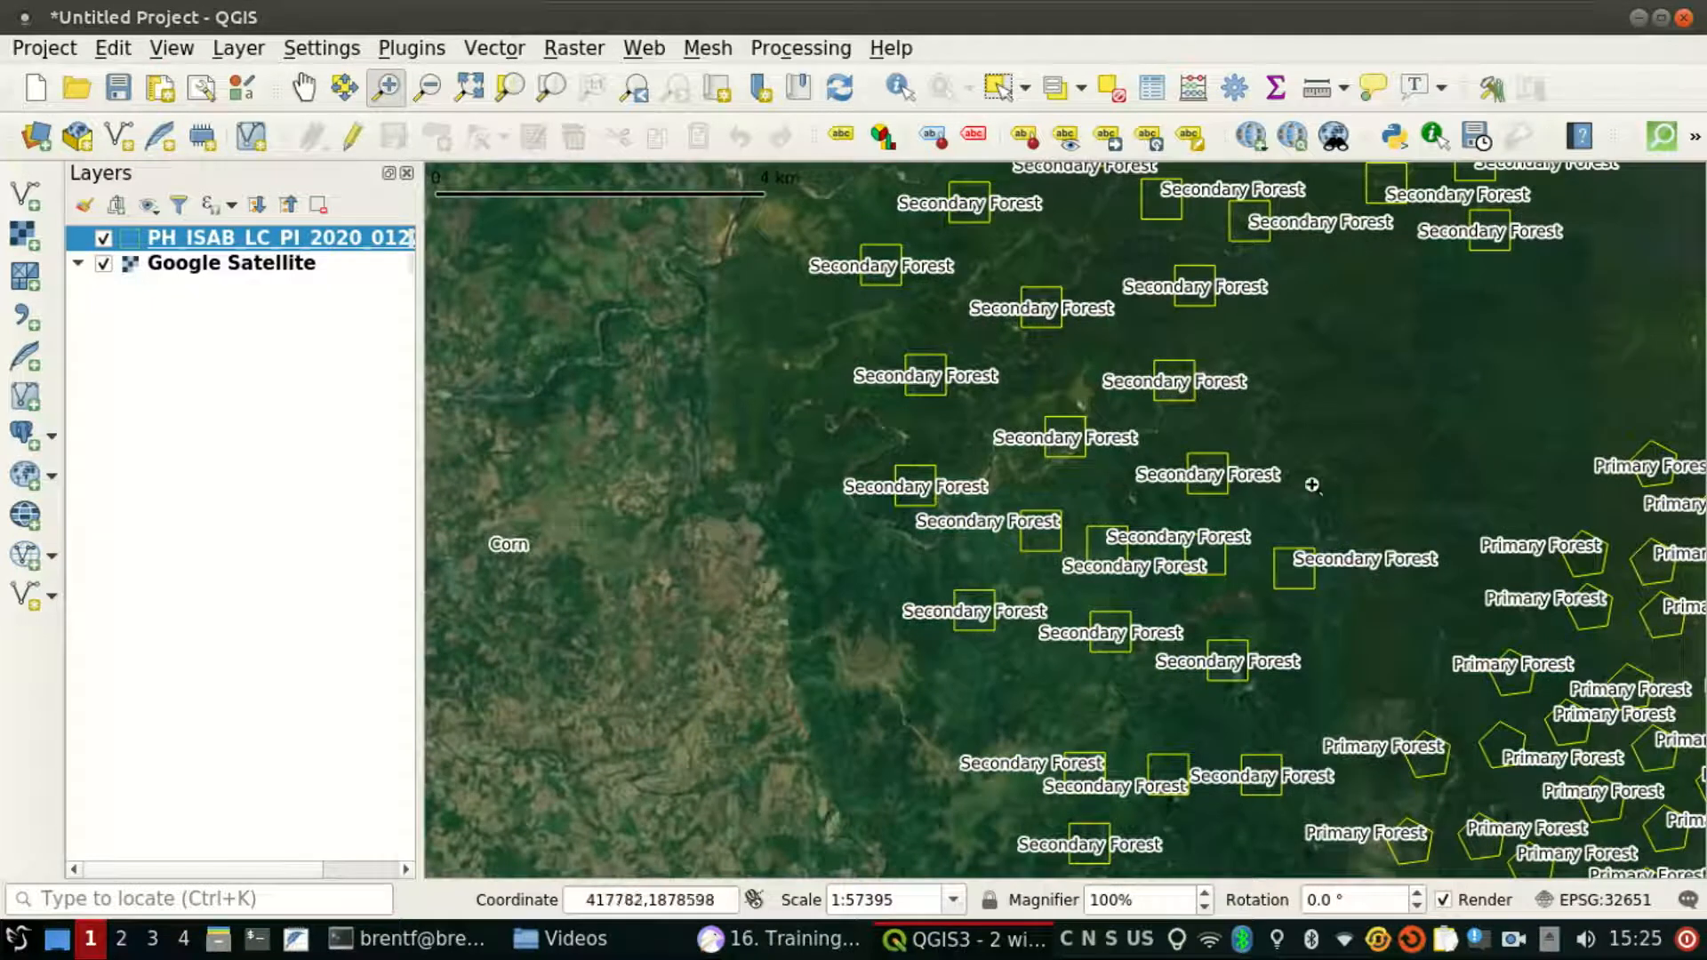
scroll(1307, 446, "down", 1)
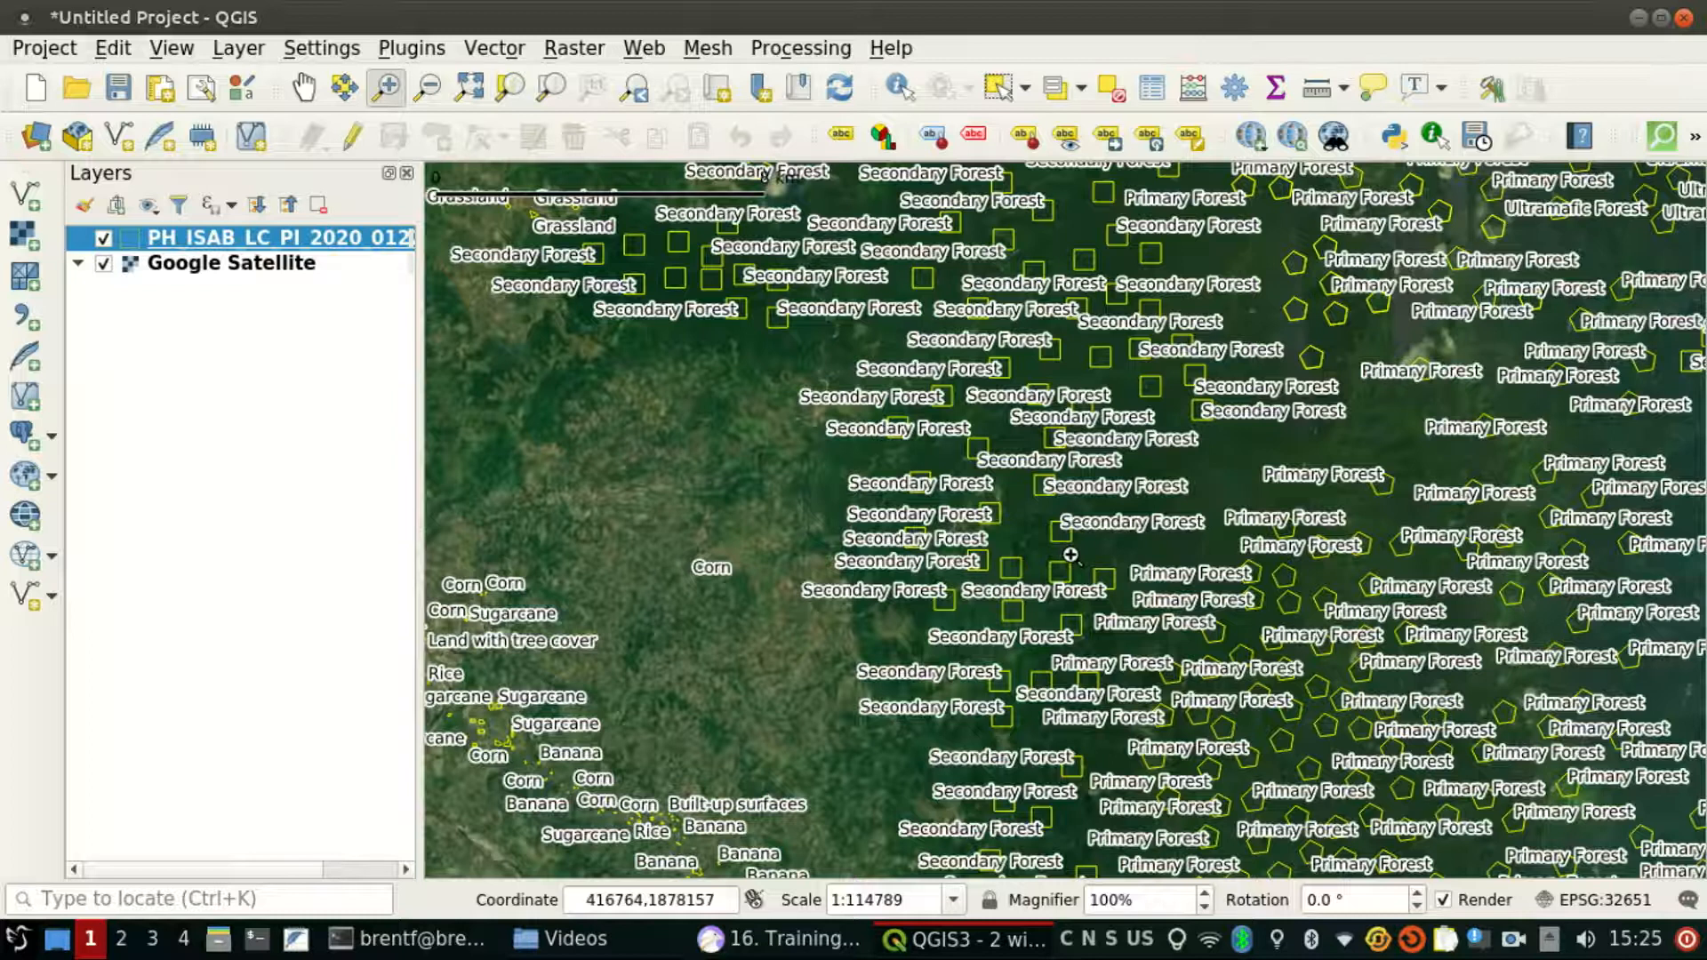
scroll(1070, 555, "up", 1)
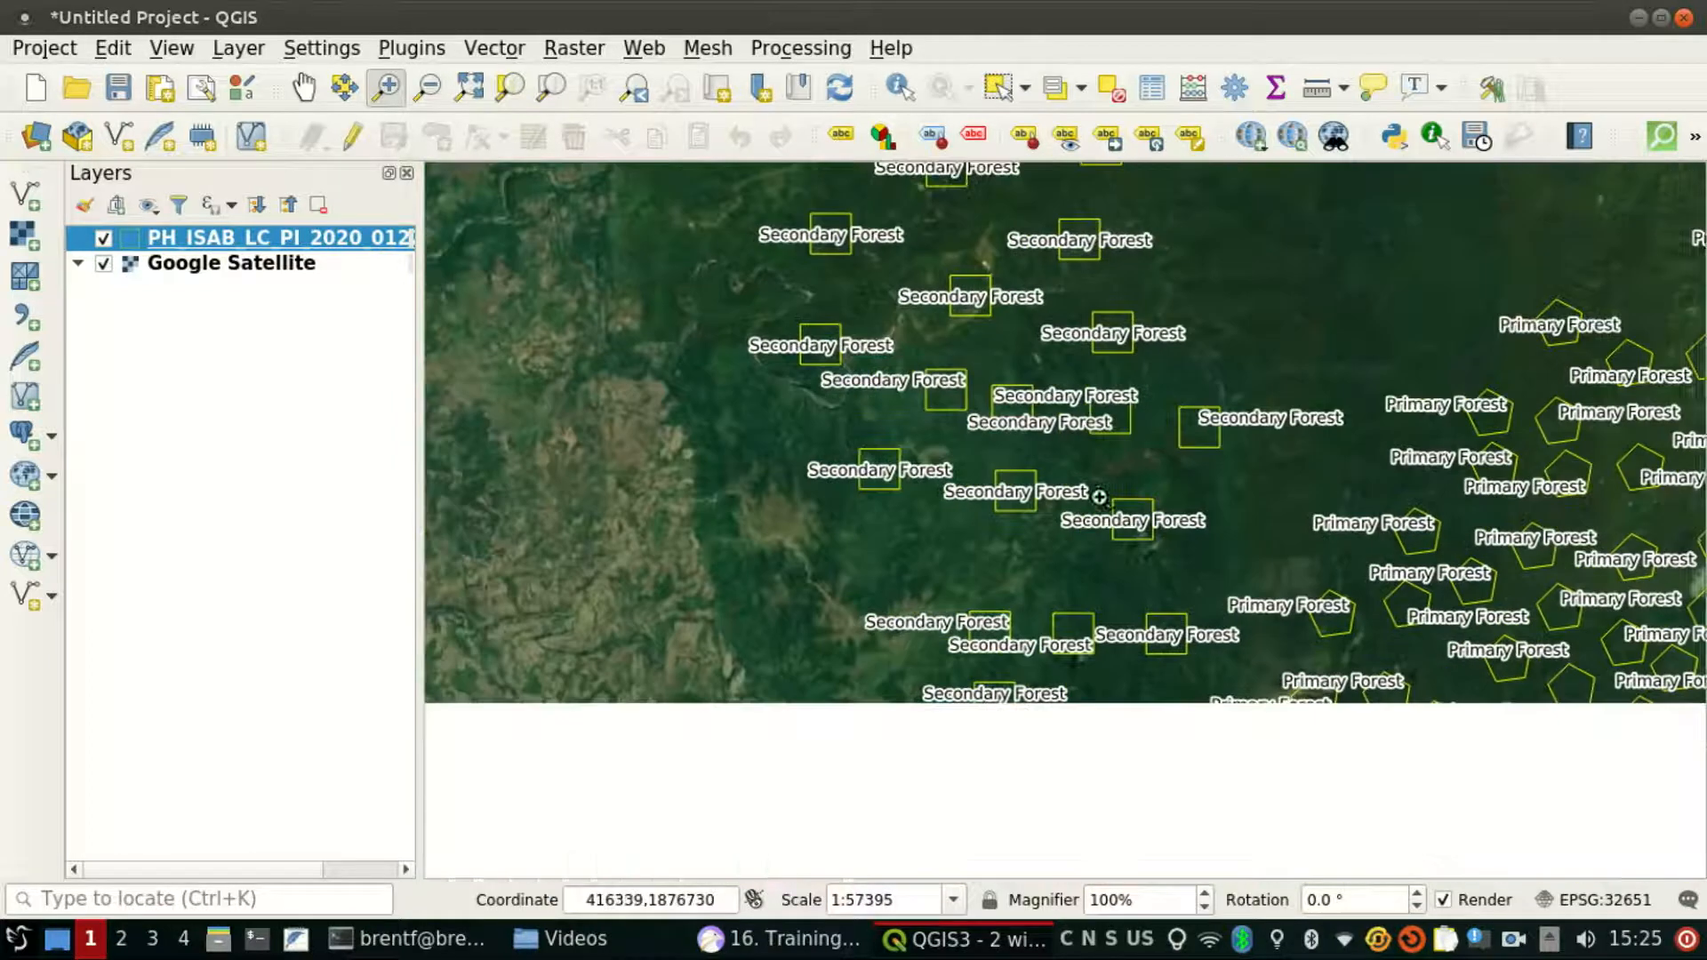
scroll(1257, 483, "down", 1)
scroll(1394, 488, "down", 1)
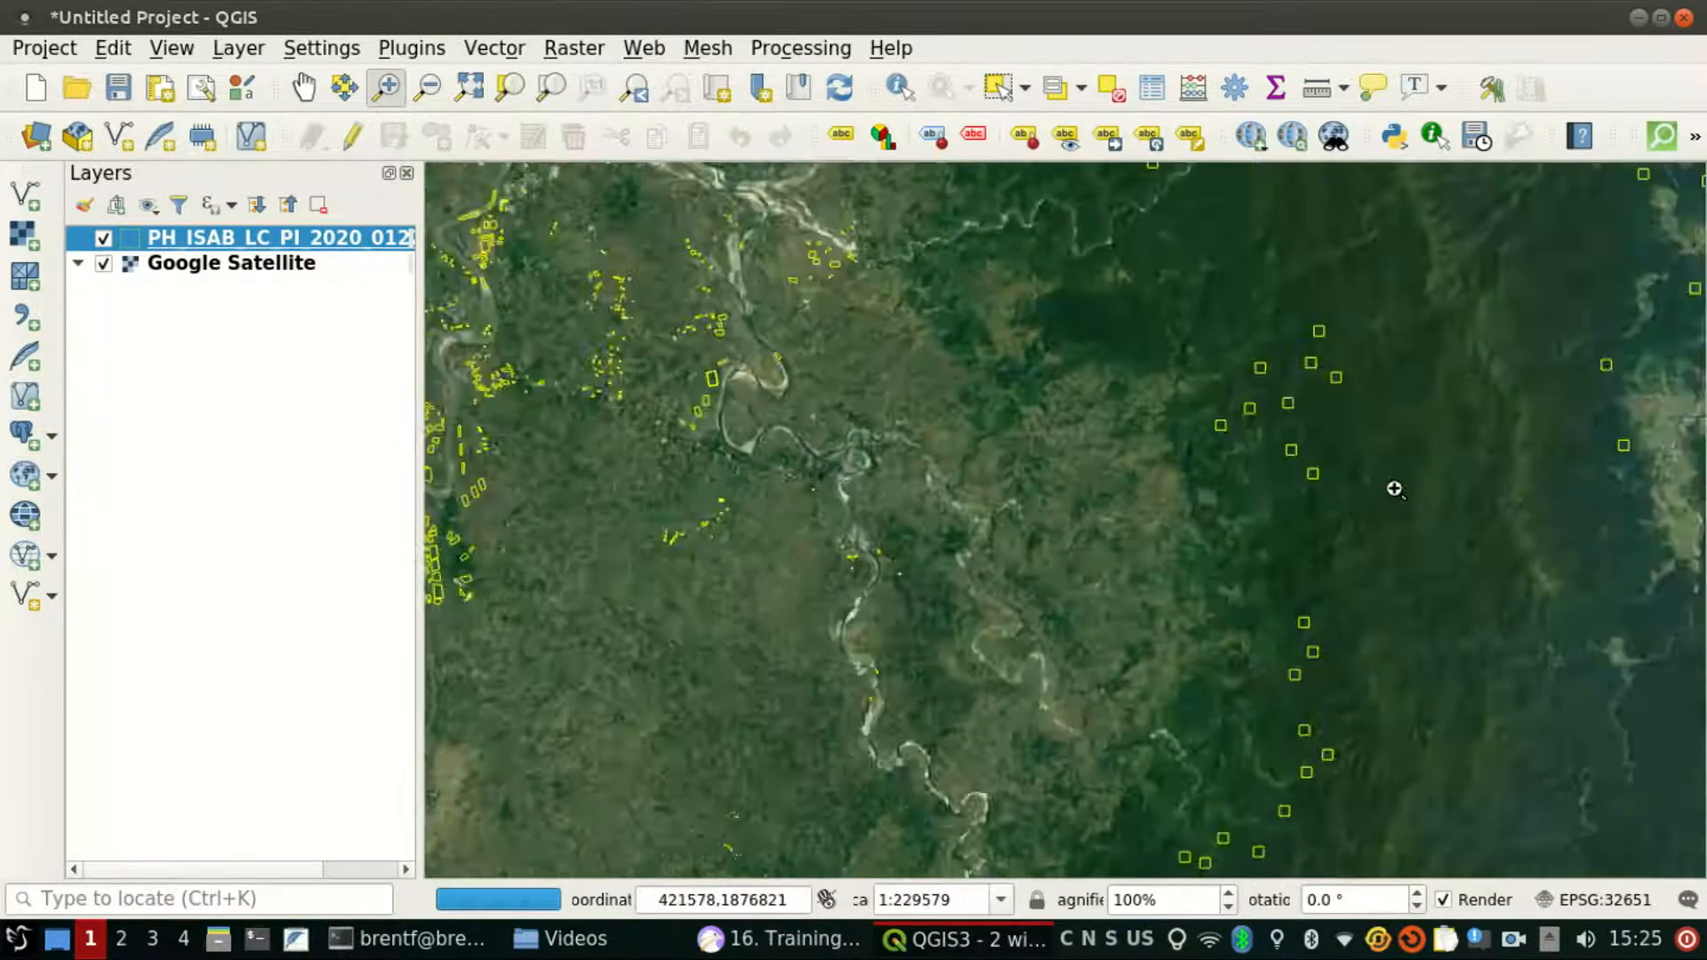
Step: Inspect the corn, sugarcane and banana polygons in the farmland west of the river and the areas around them
scroll(771, 617, "up", 2)
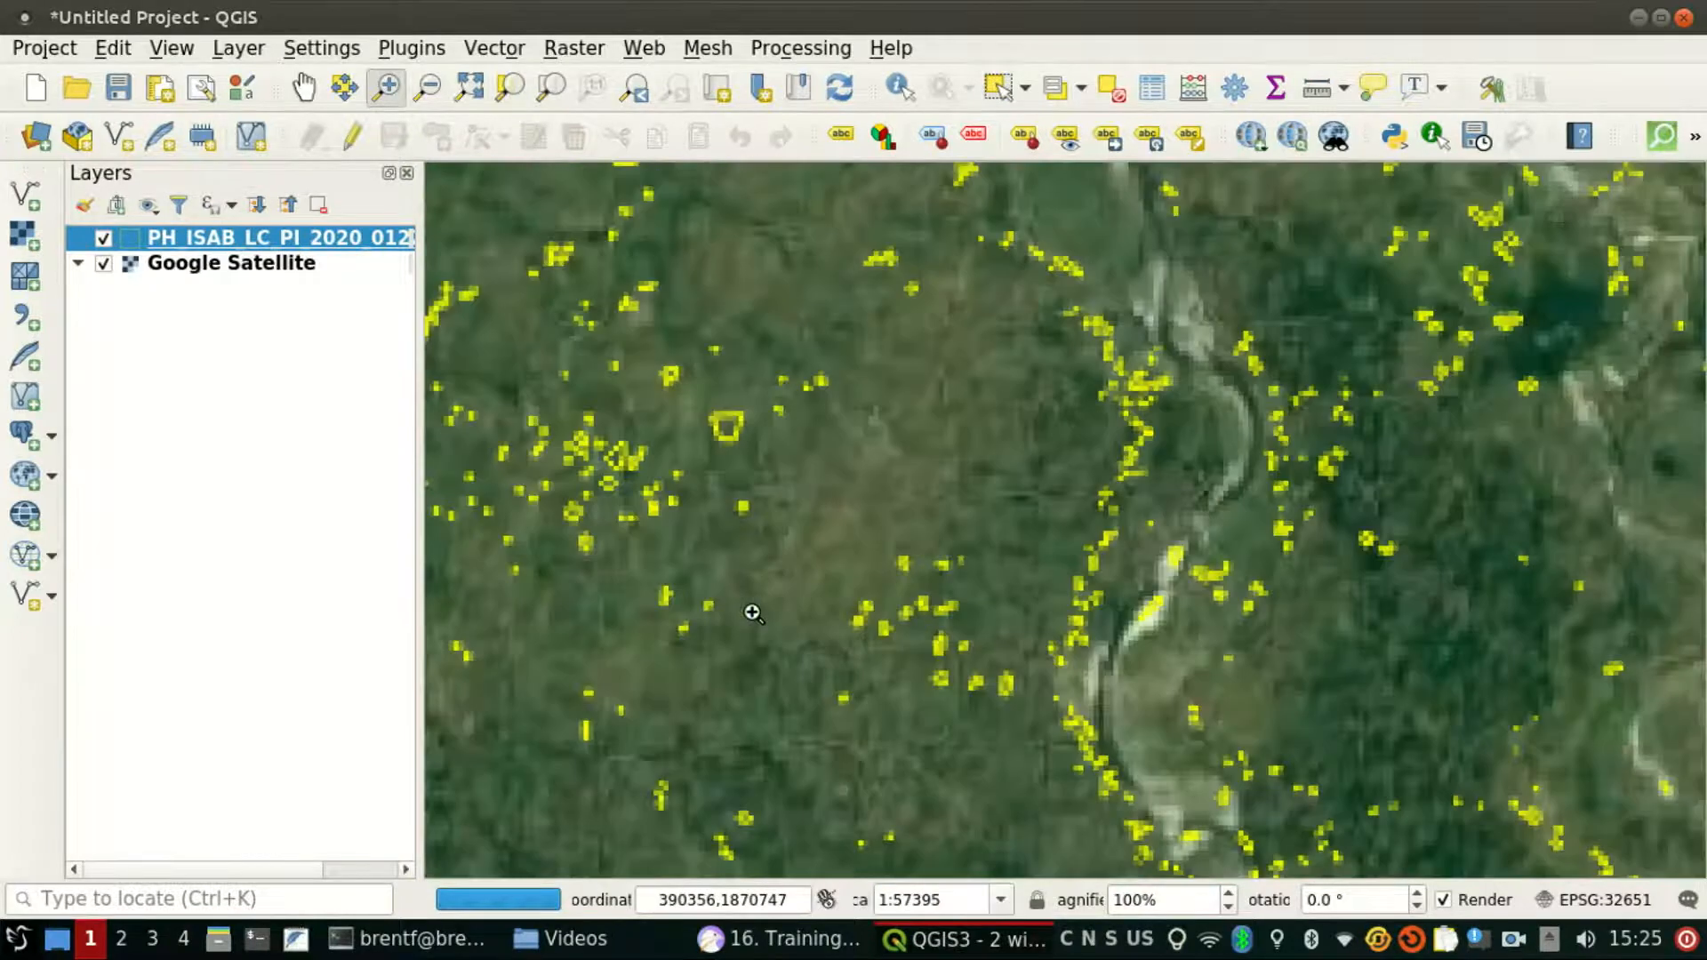
scroll(756, 612, "up", 1)
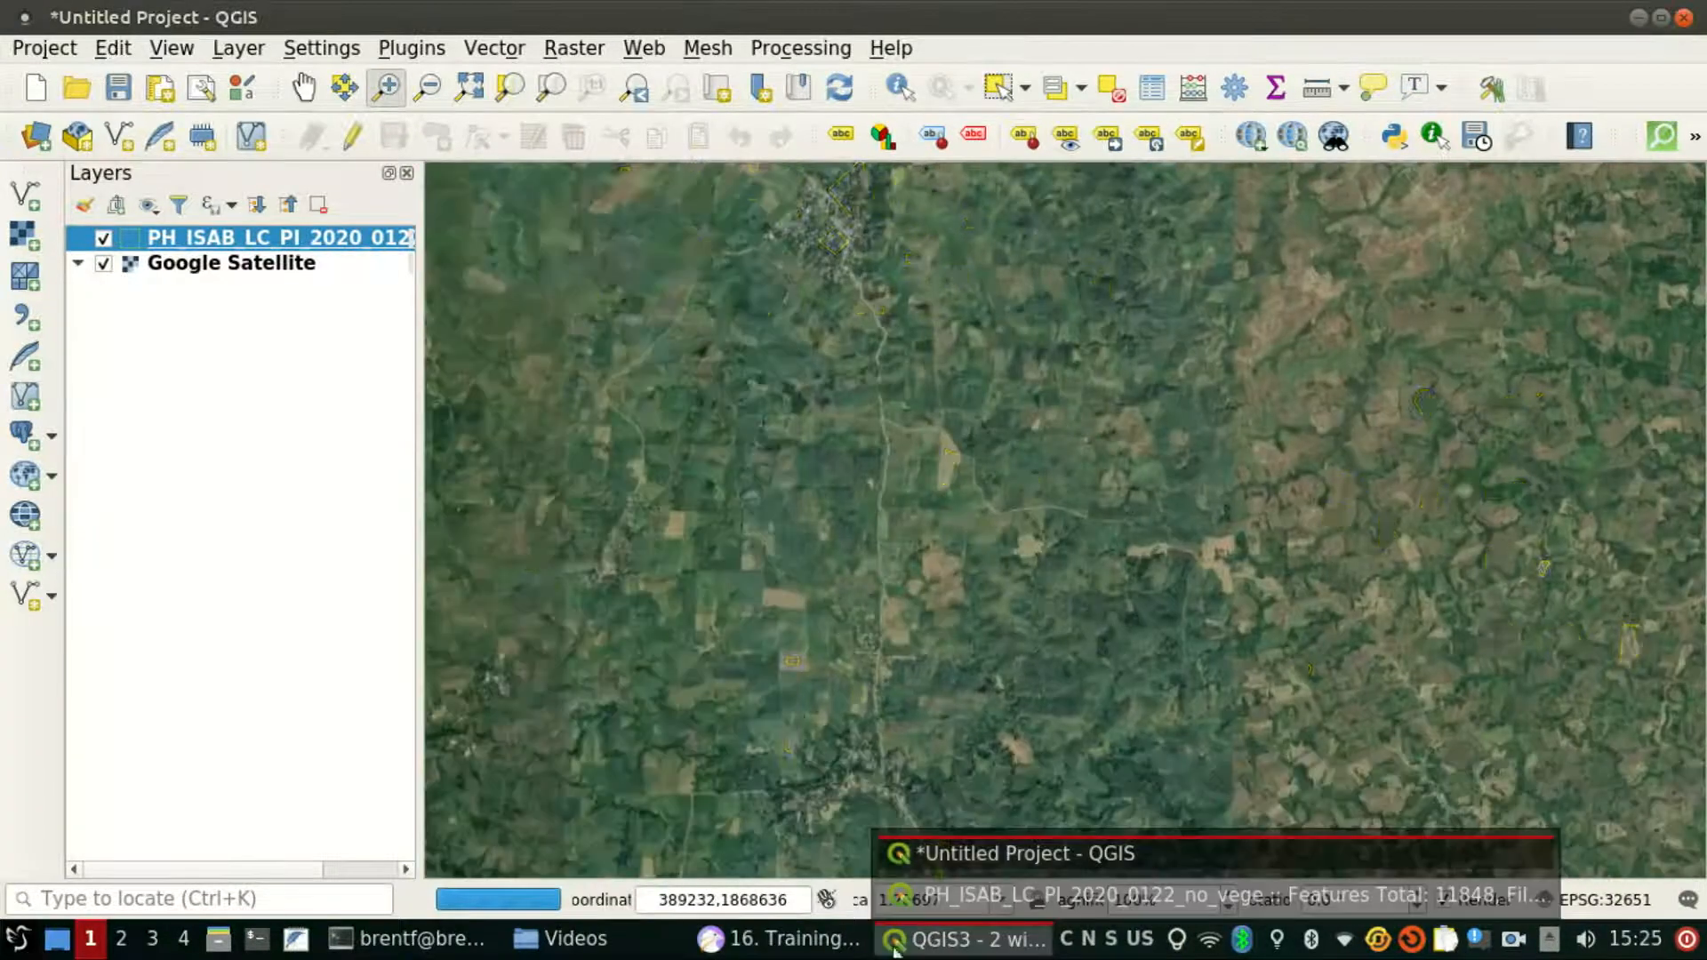
scroll(900, 498, "up", 3)
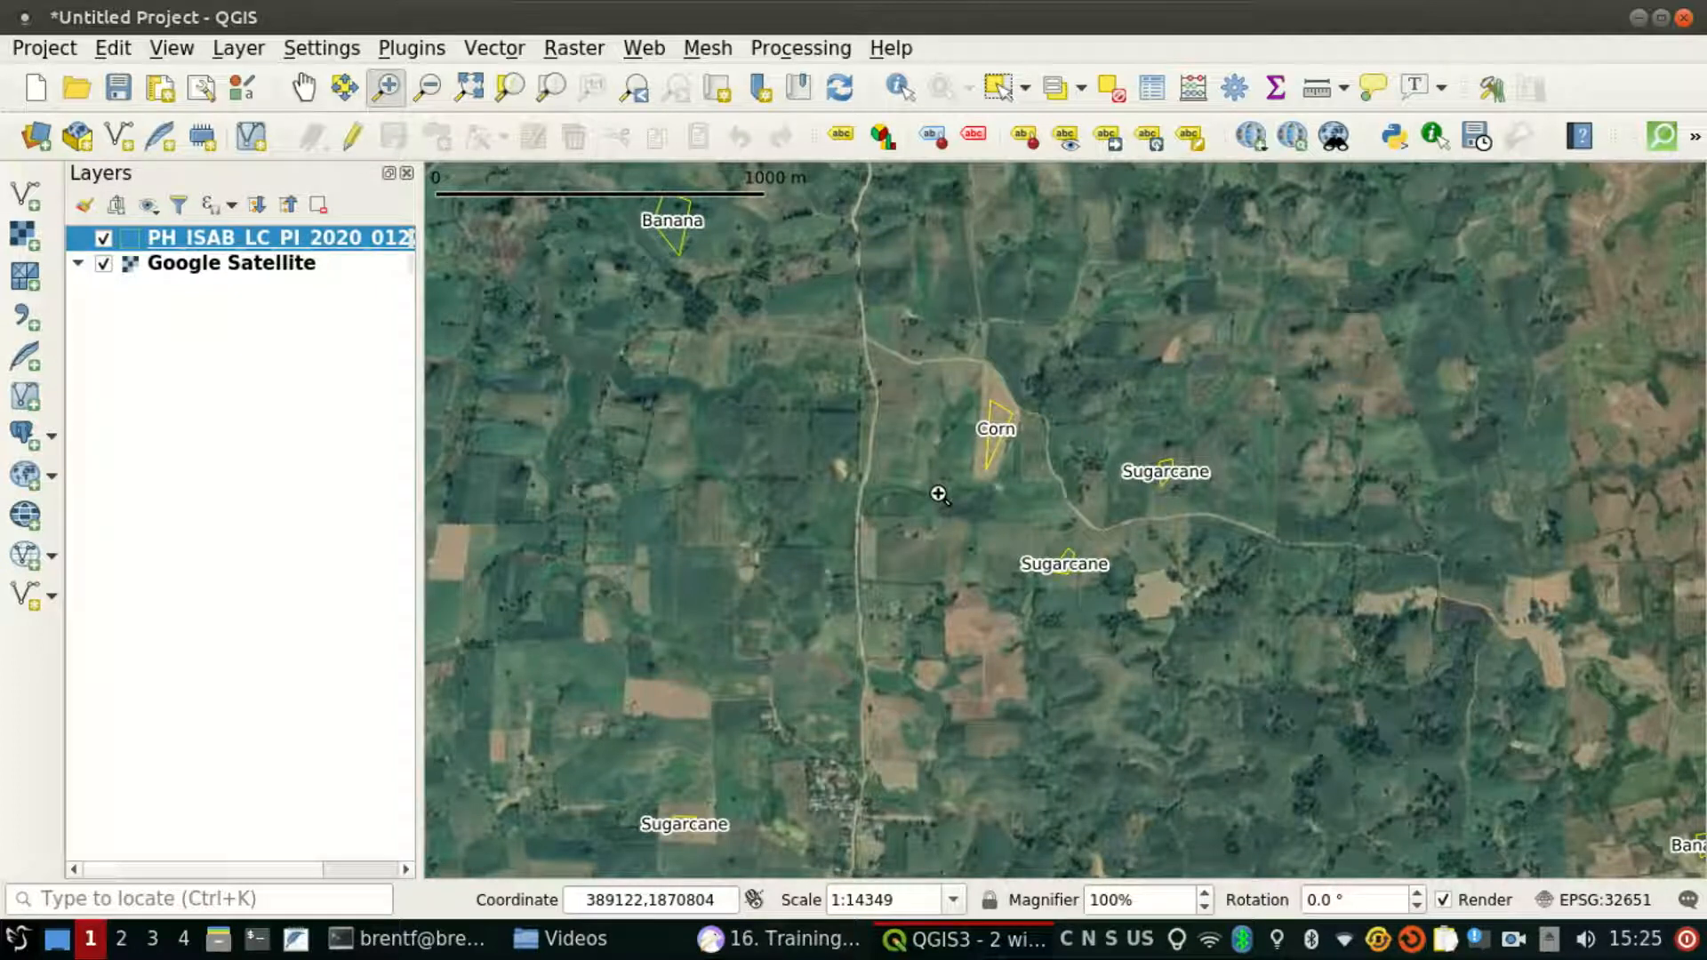
scroll(936, 494, "down", 2)
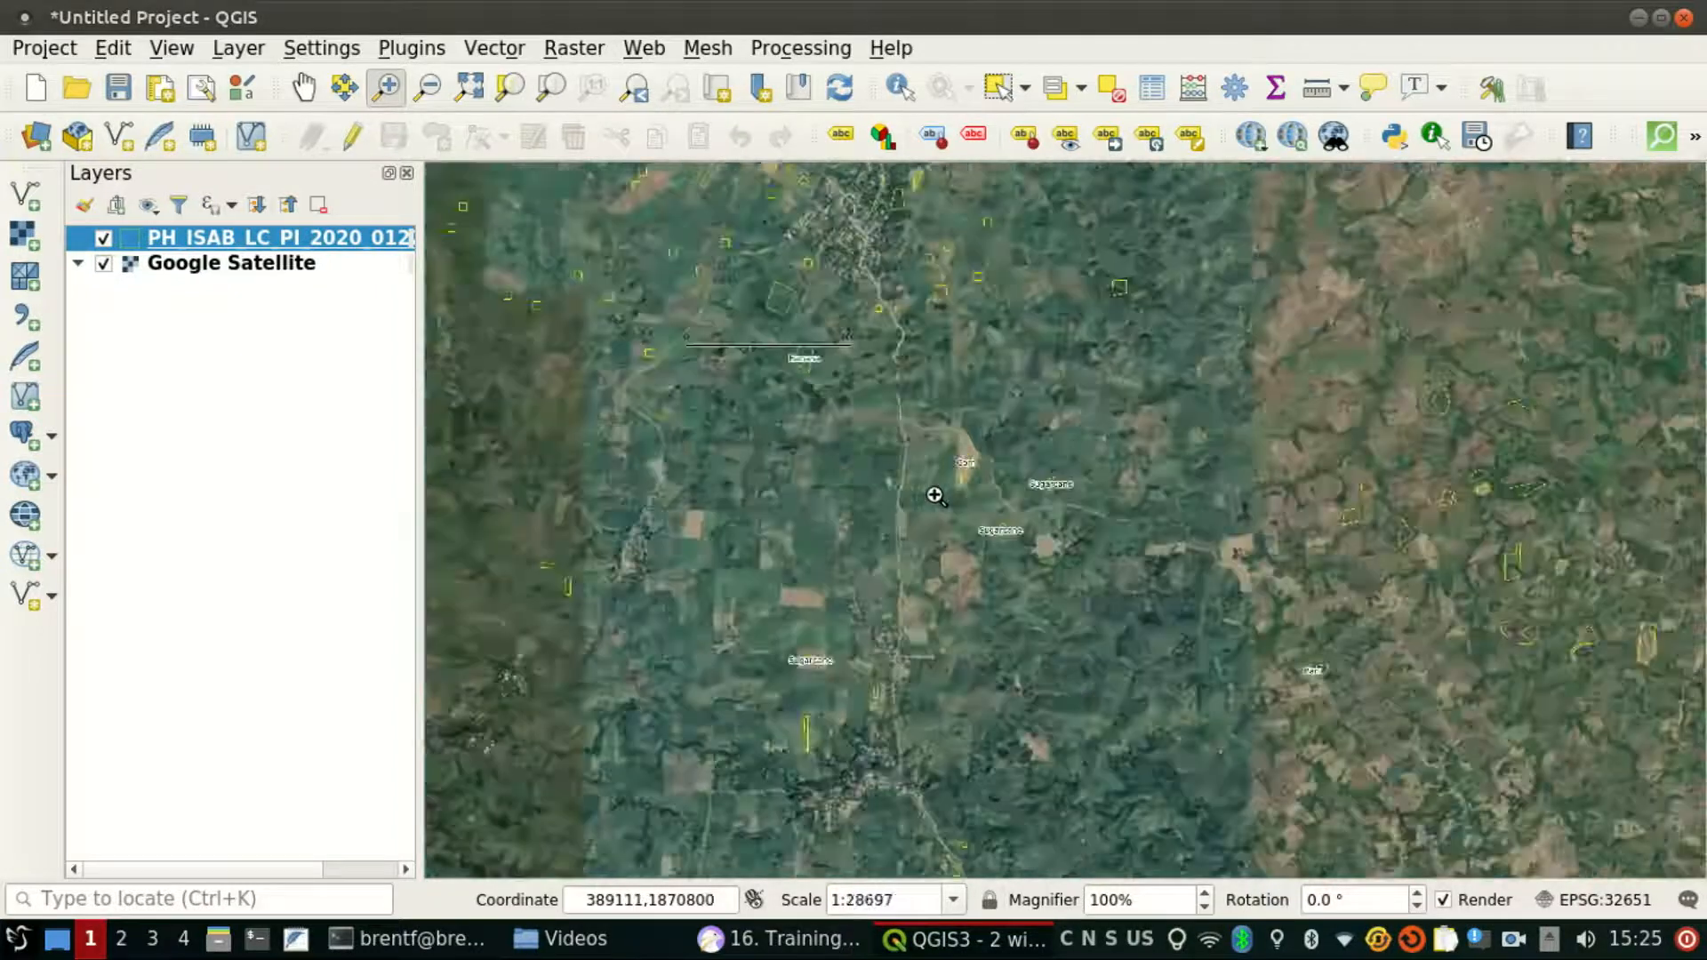
left_click_drag(878, 601, 1144, 409)
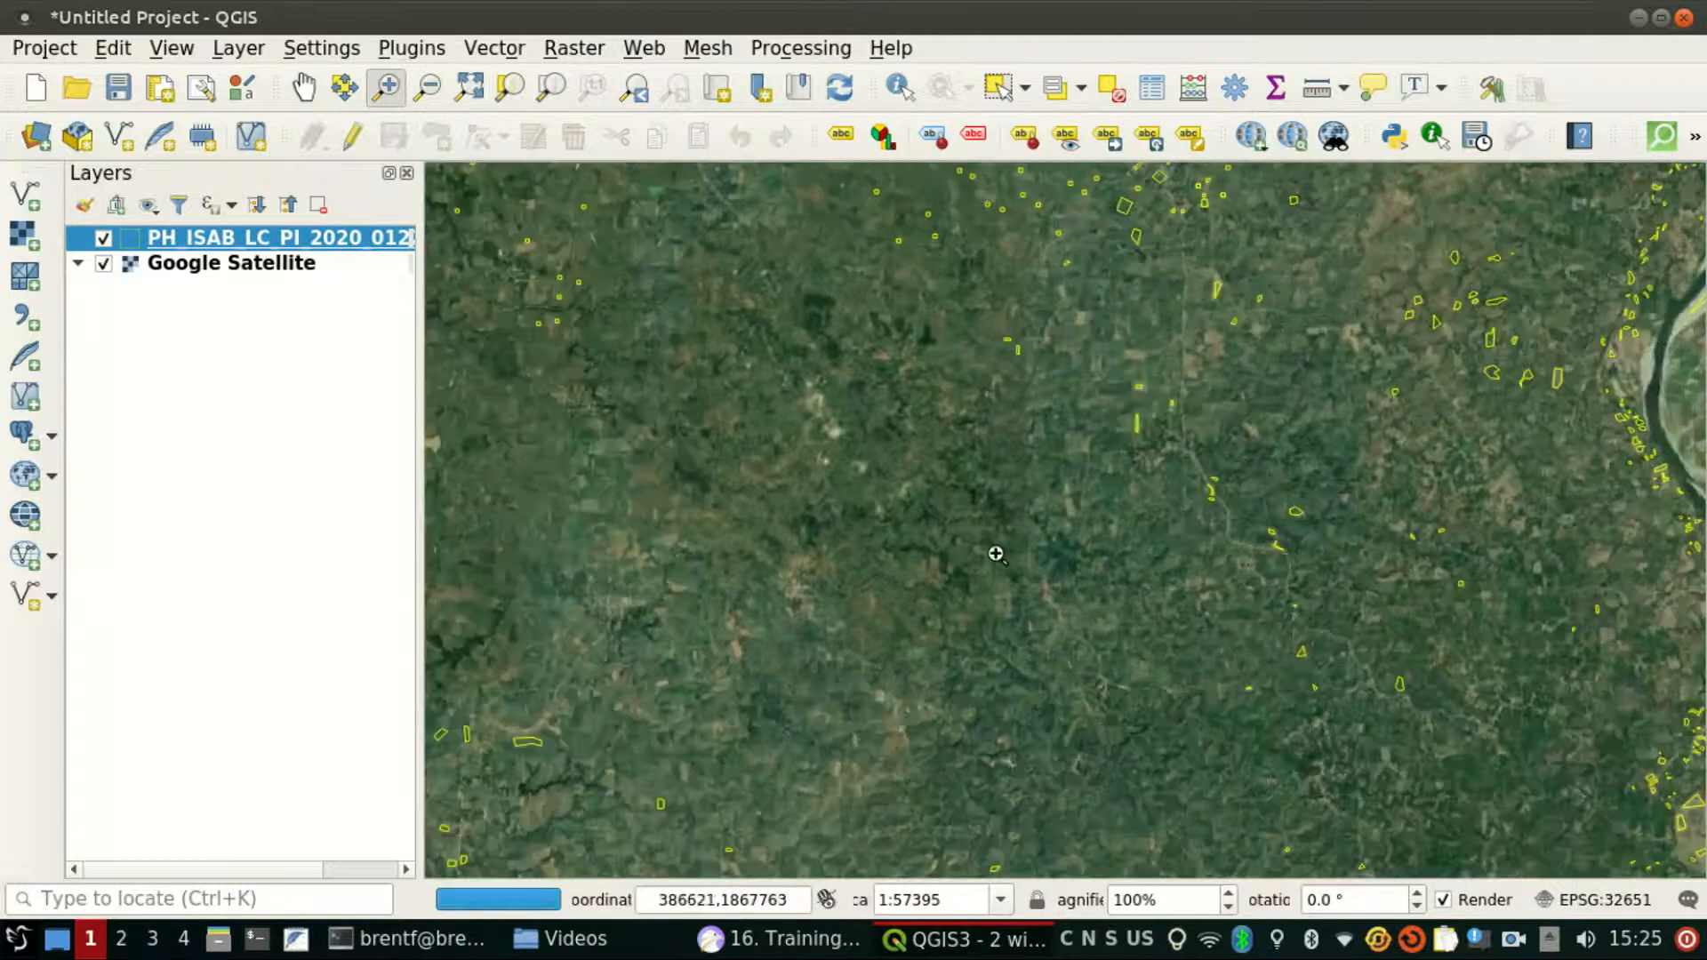
left_click_drag(838, 628, 953, 392)
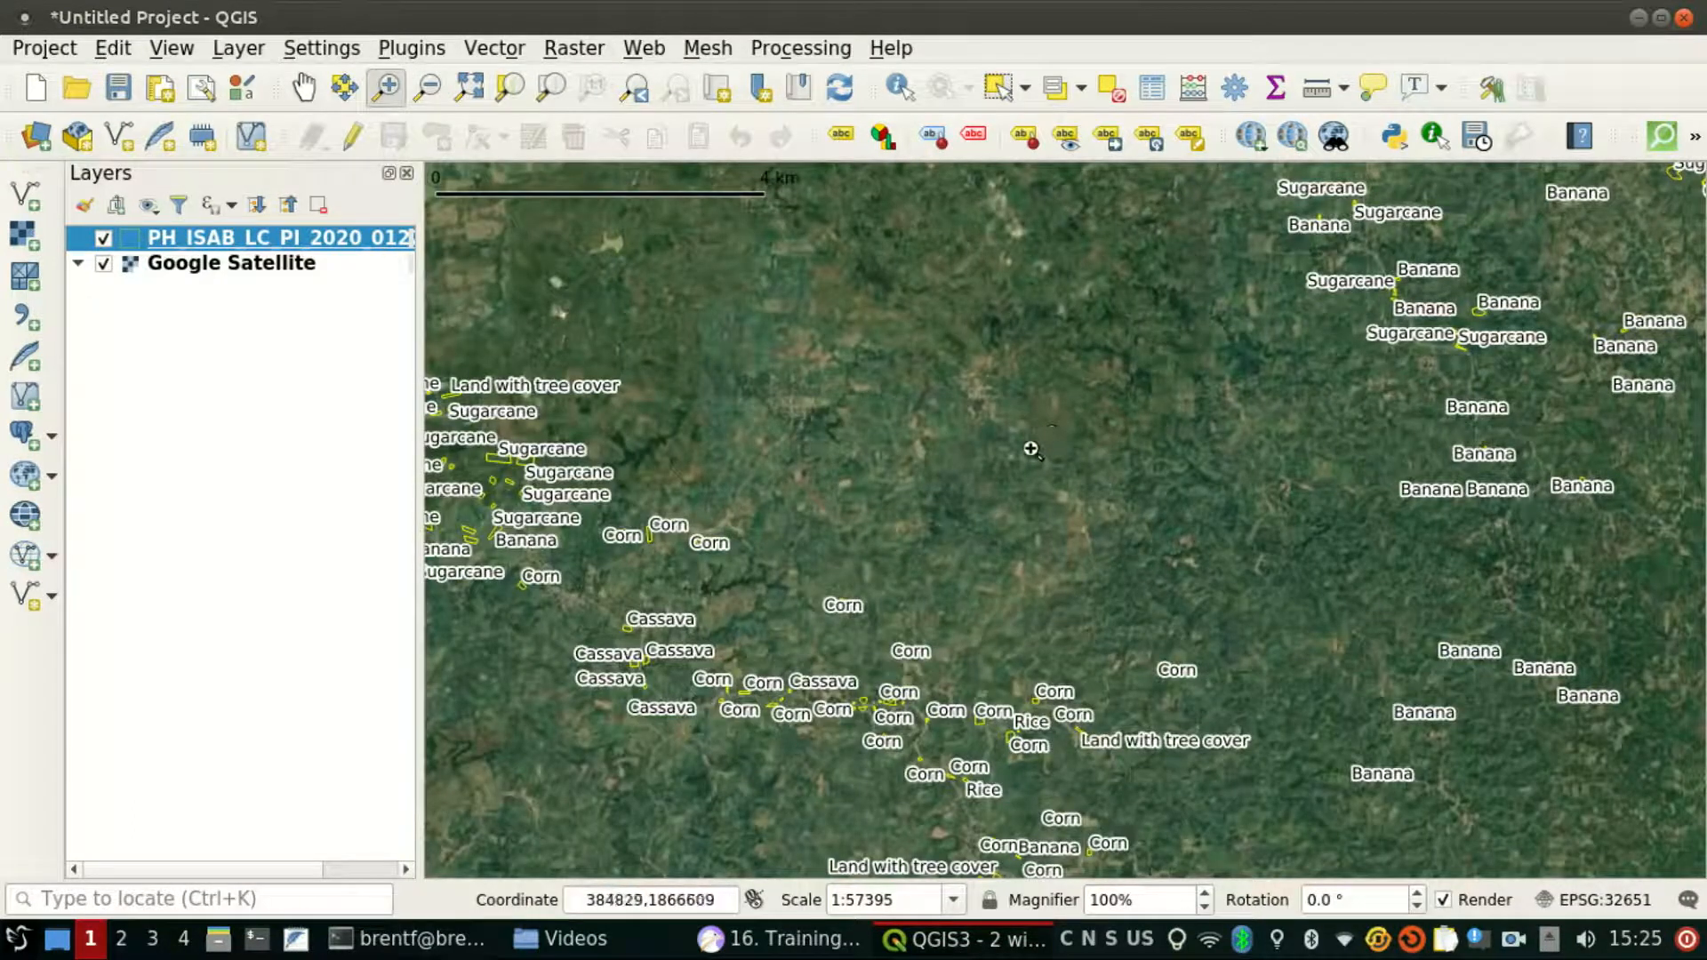
Step: Review the regional distribution of the rice, corn, cassava and banana polygons, looking for areas without training samples
scroll(1030, 449, "down", 1)
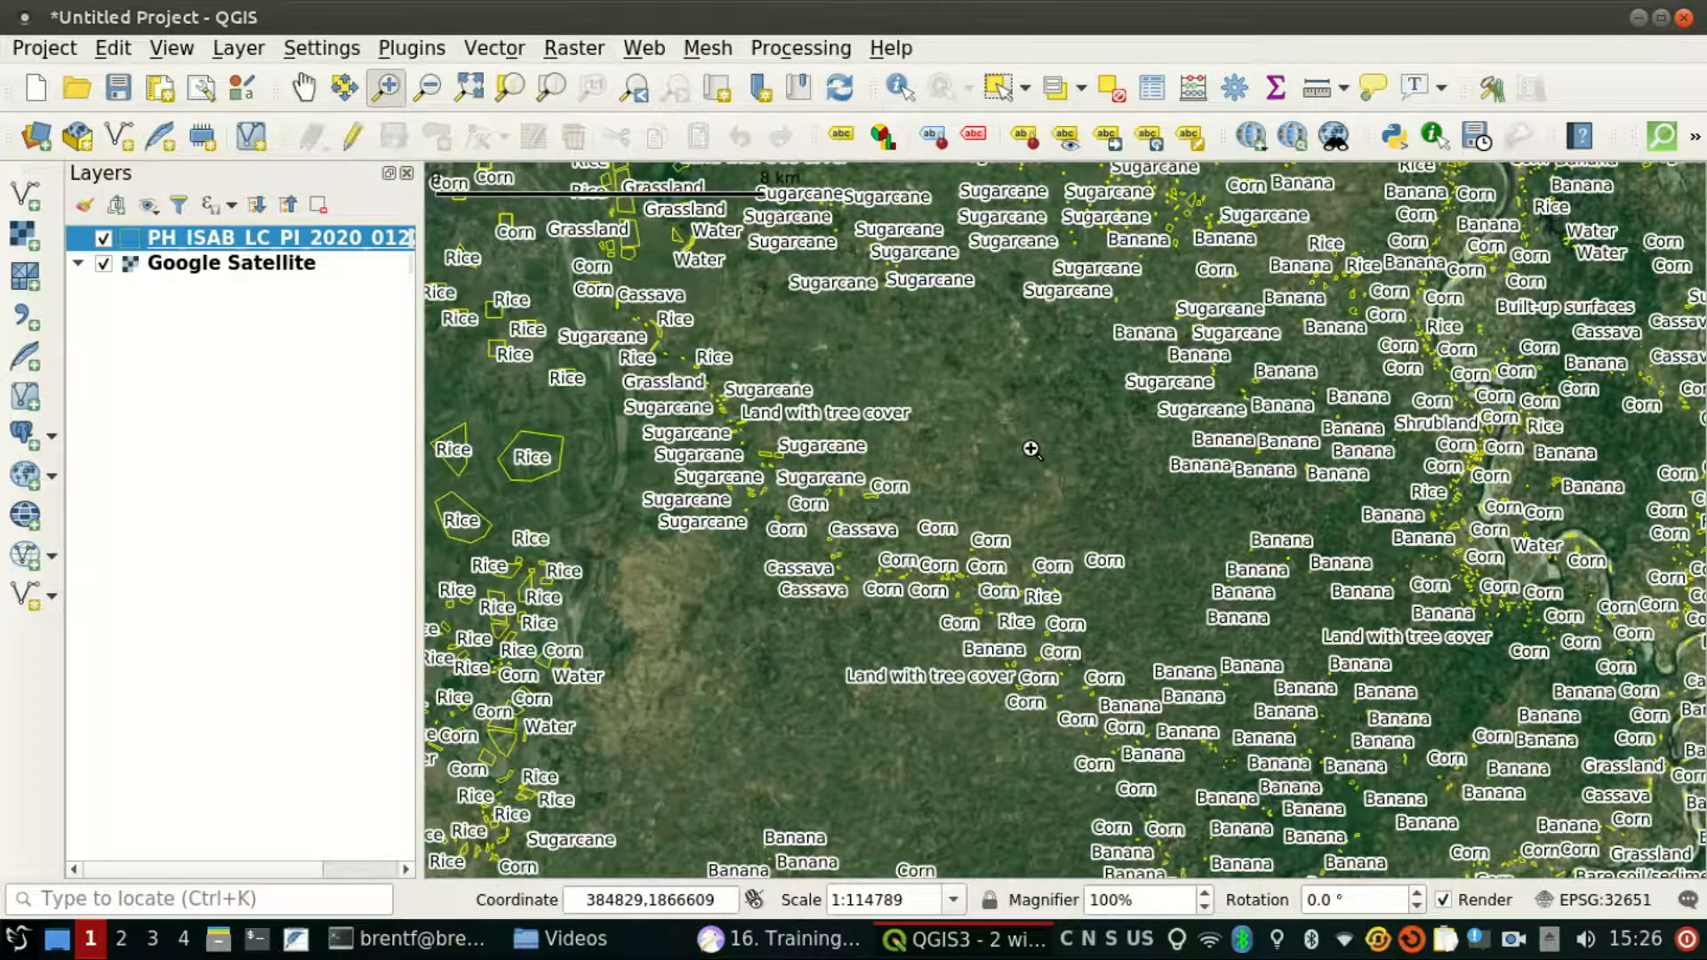
scroll(1020, 473, "up", 1)
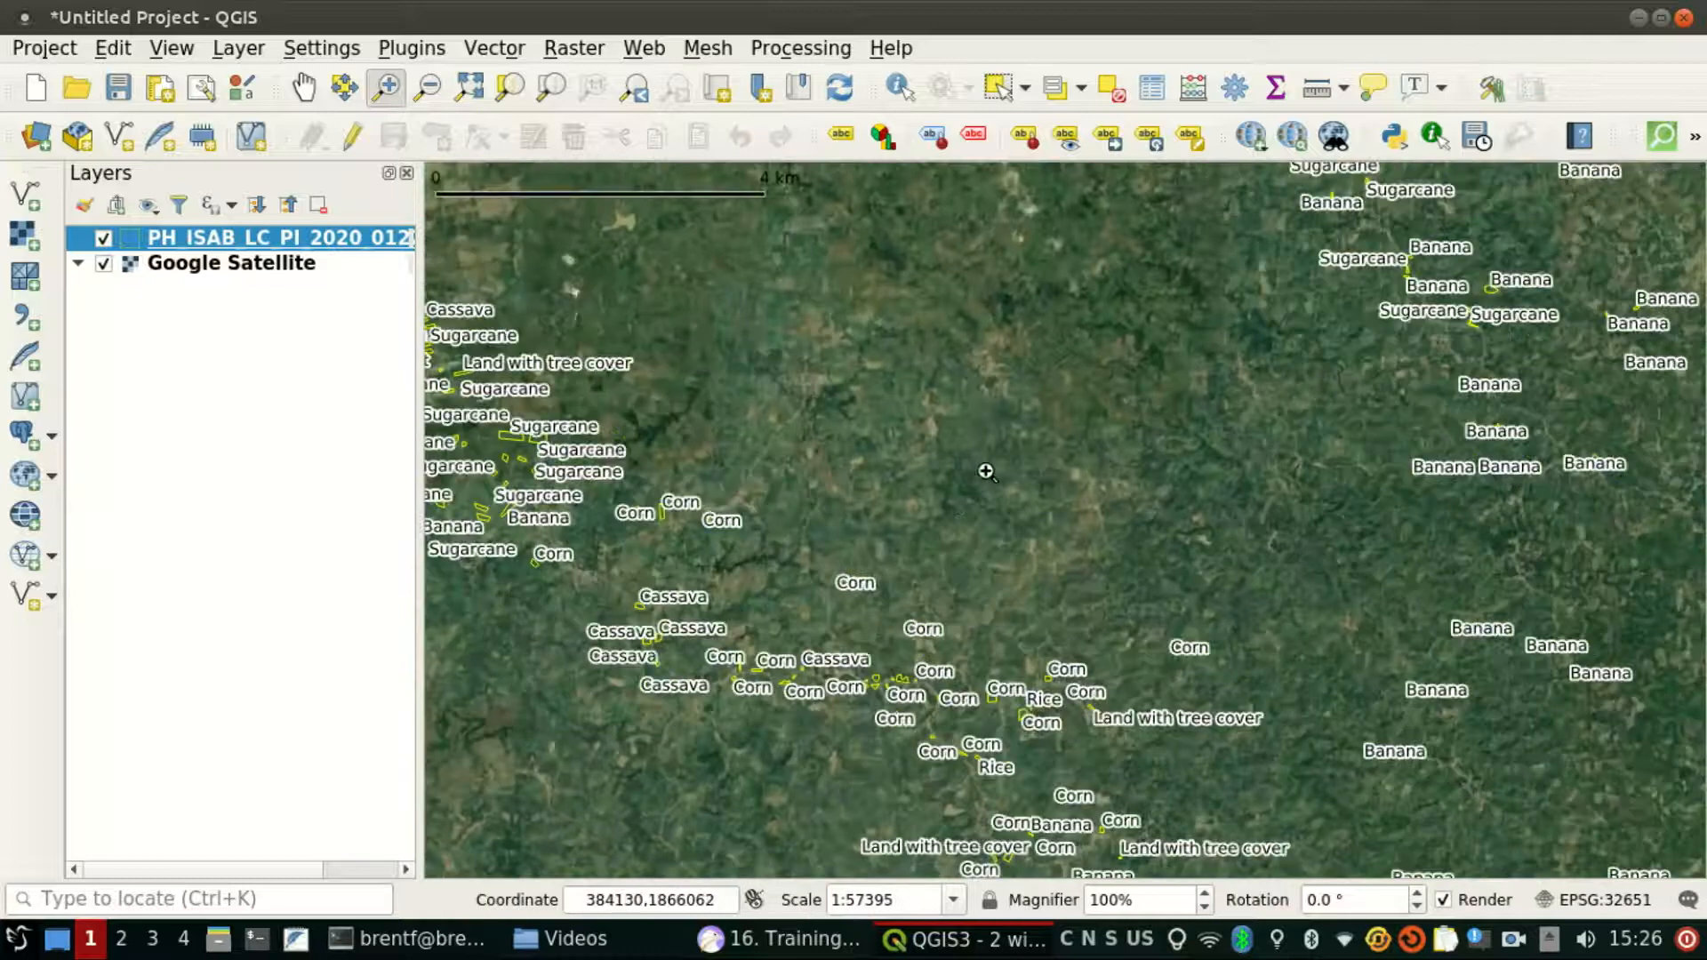
scroll(983, 468, "down", 1)
left_click_drag(1131, 420, 1191, 337)
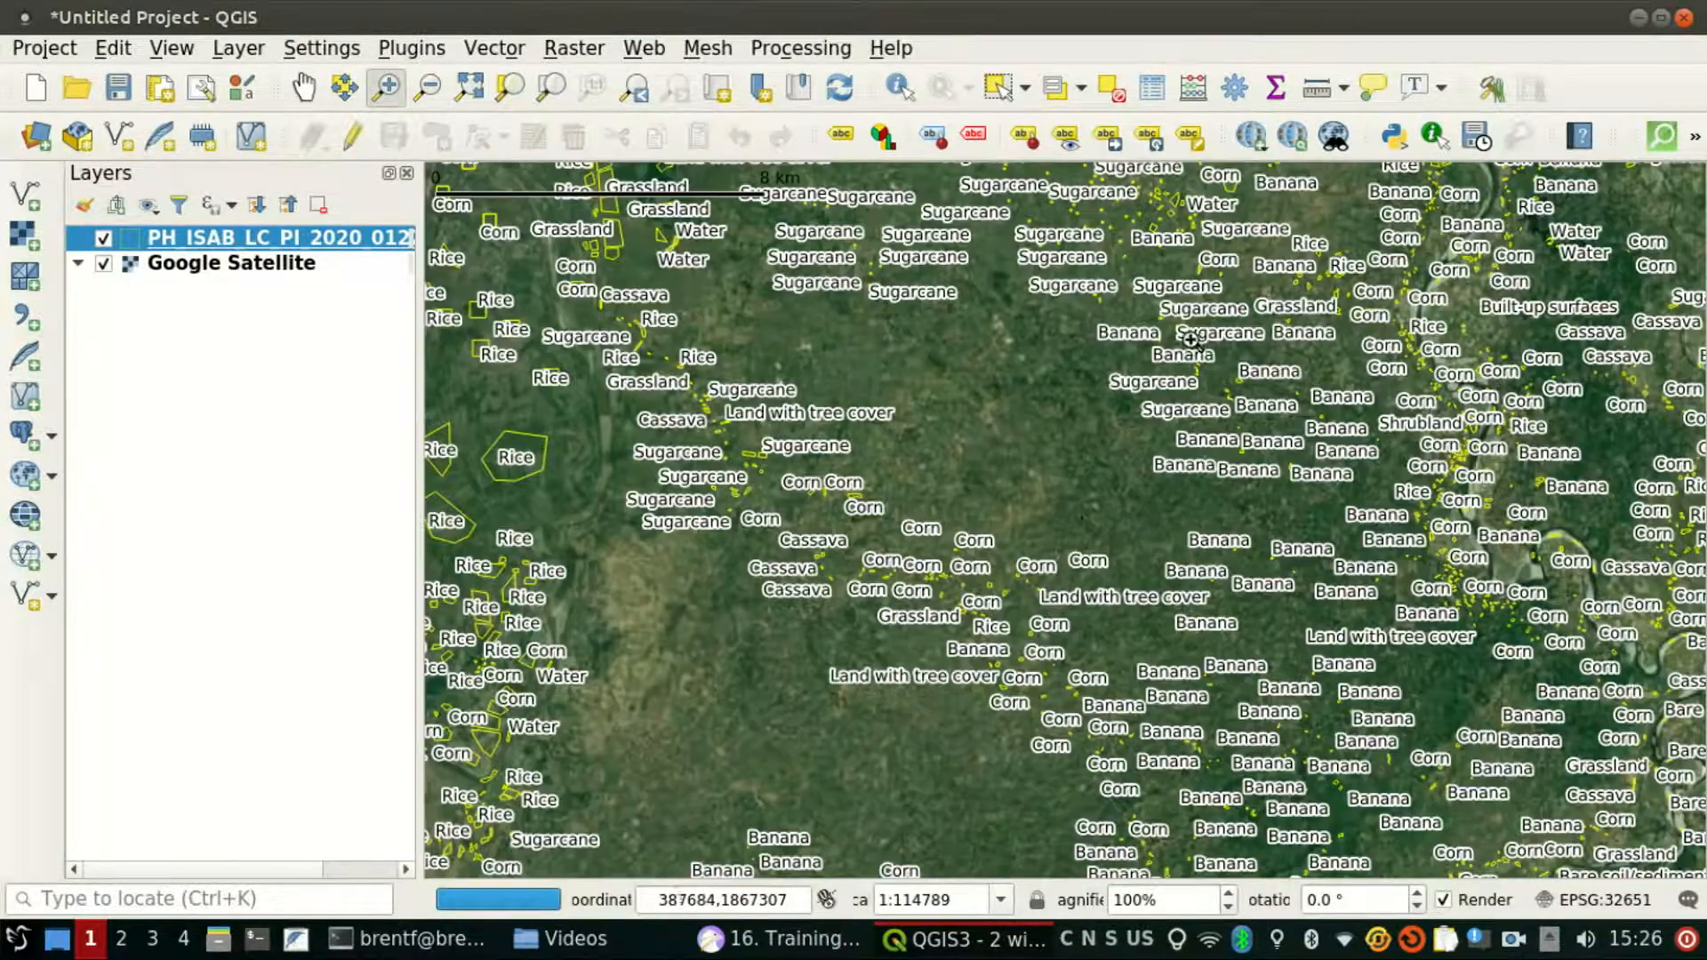
left_click_drag(952, 652, 1047, 511)
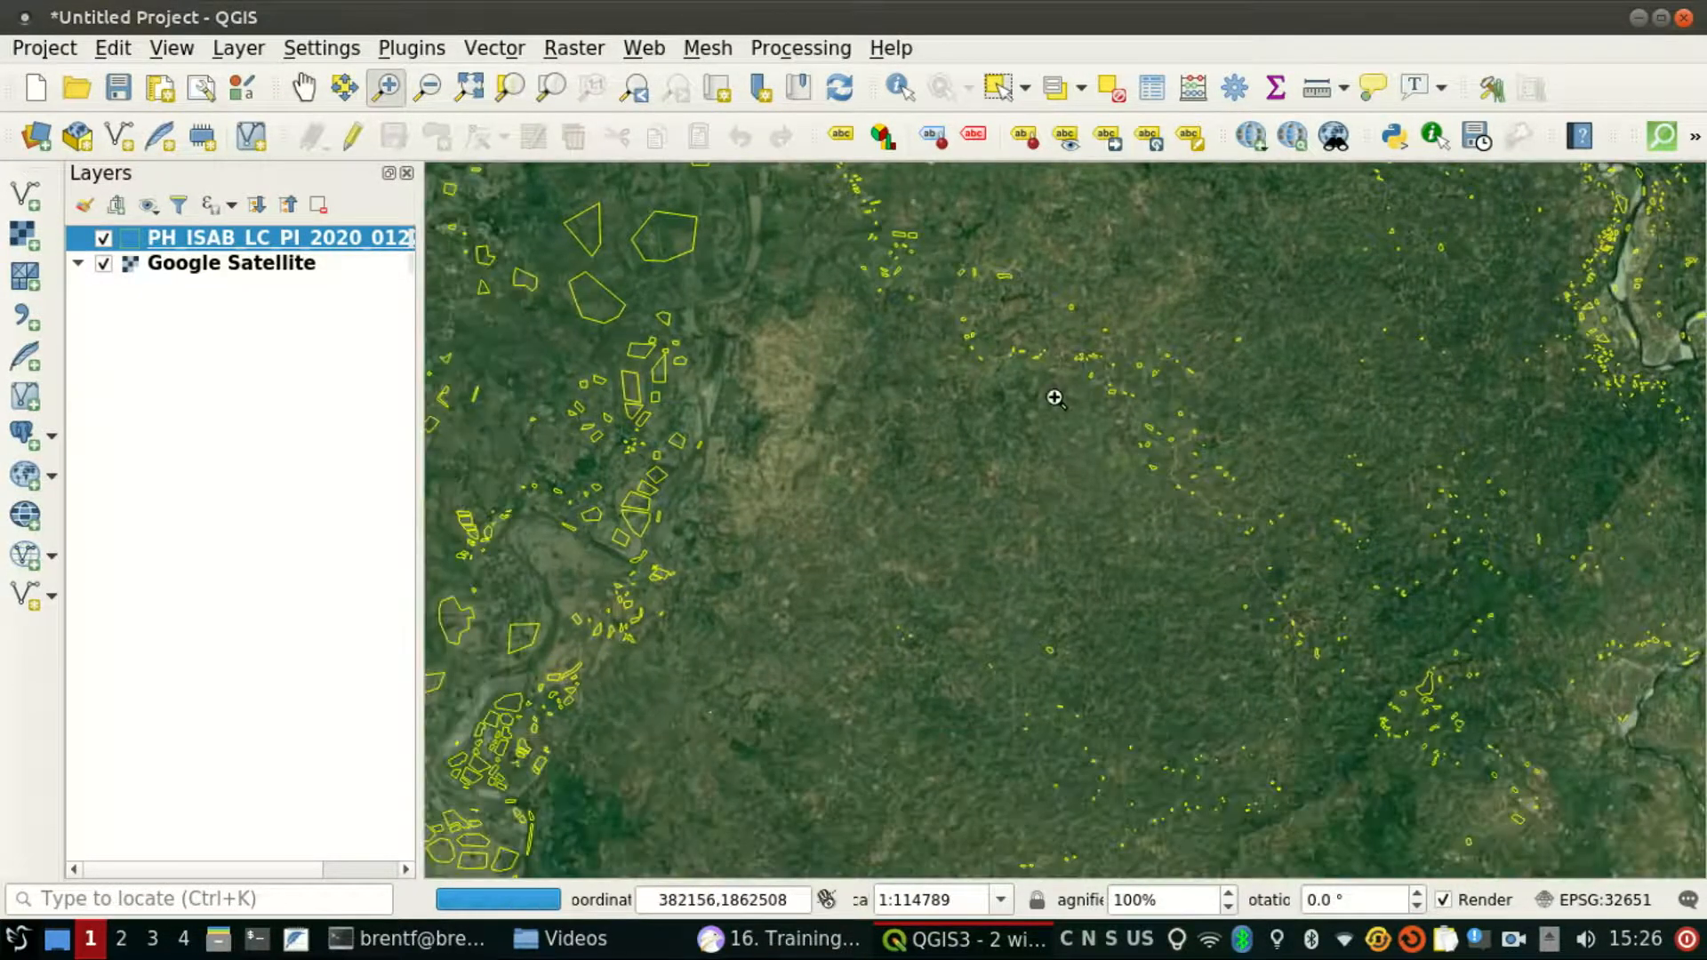
left_click_drag(1052, 396, 1051, 461)
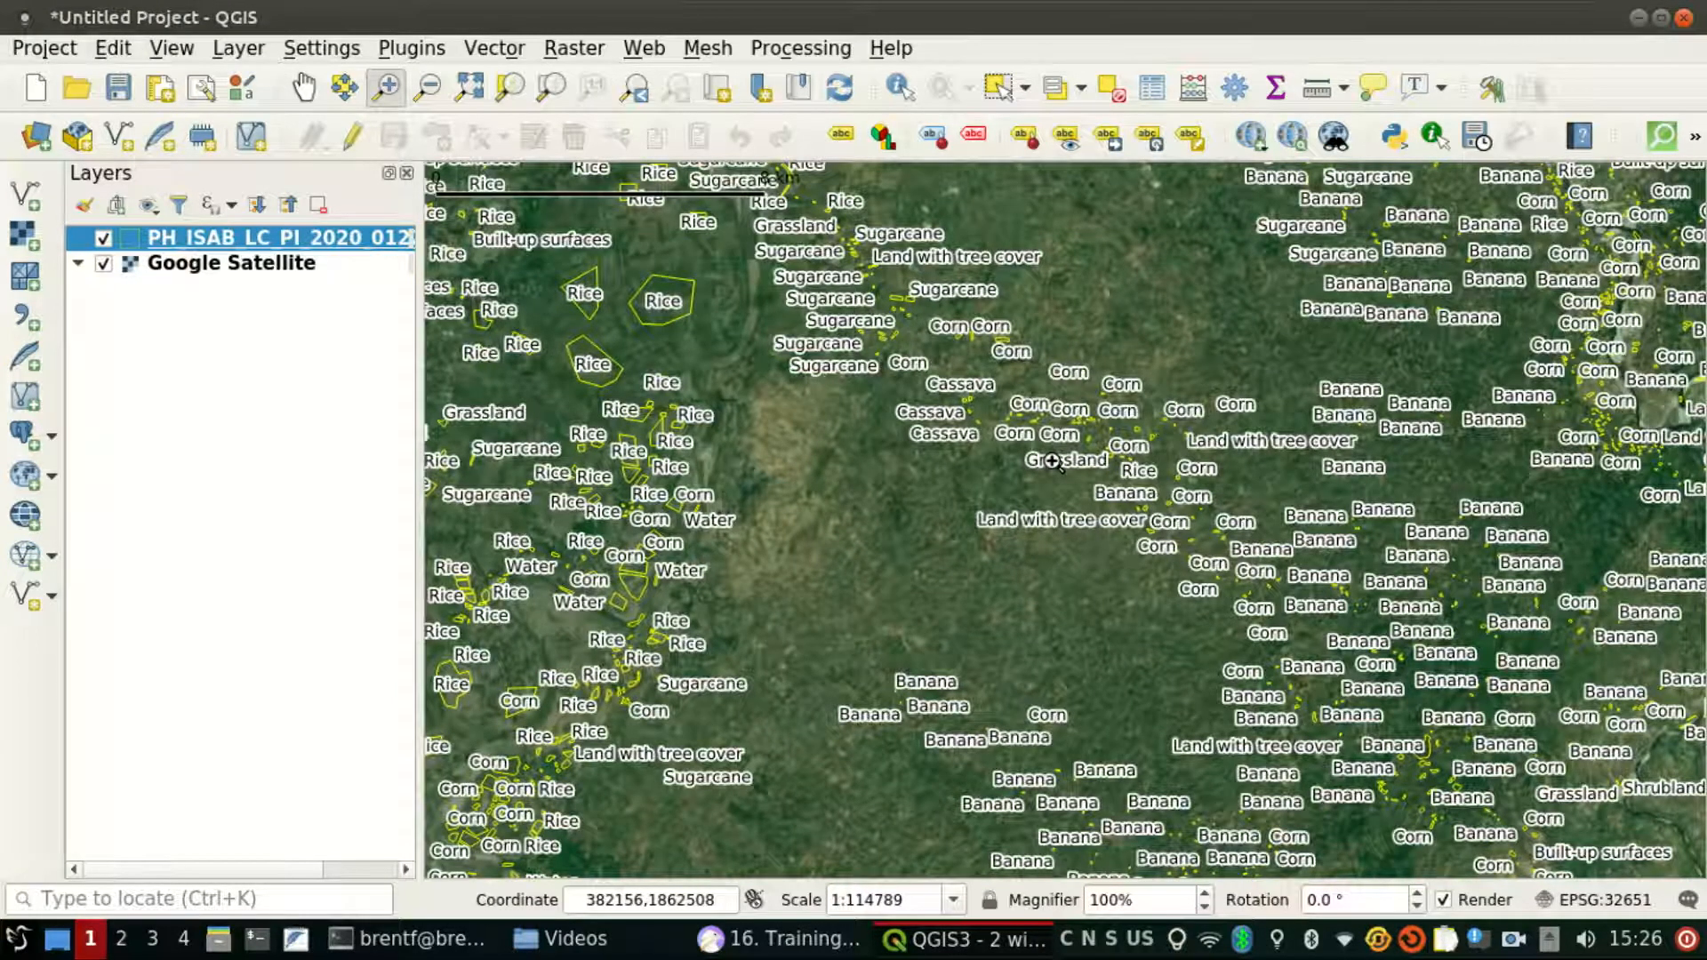
left_click_drag(786, 622, 998, 474)
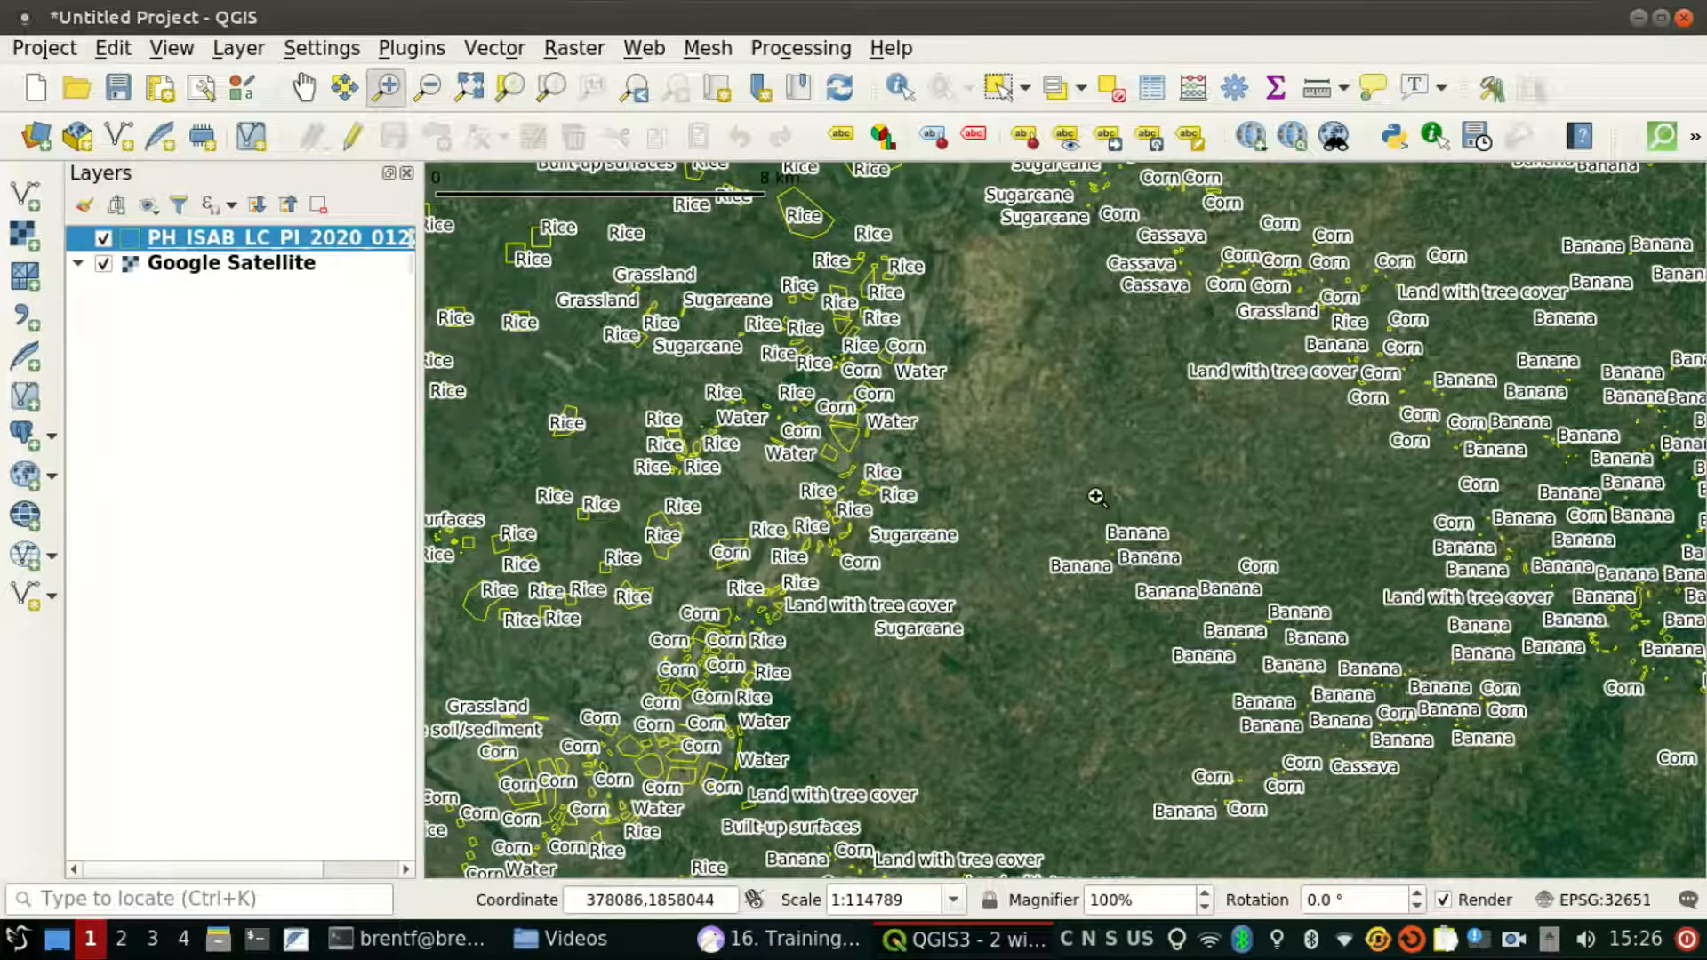
left_click_drag(1121, 414, 1006, 545)
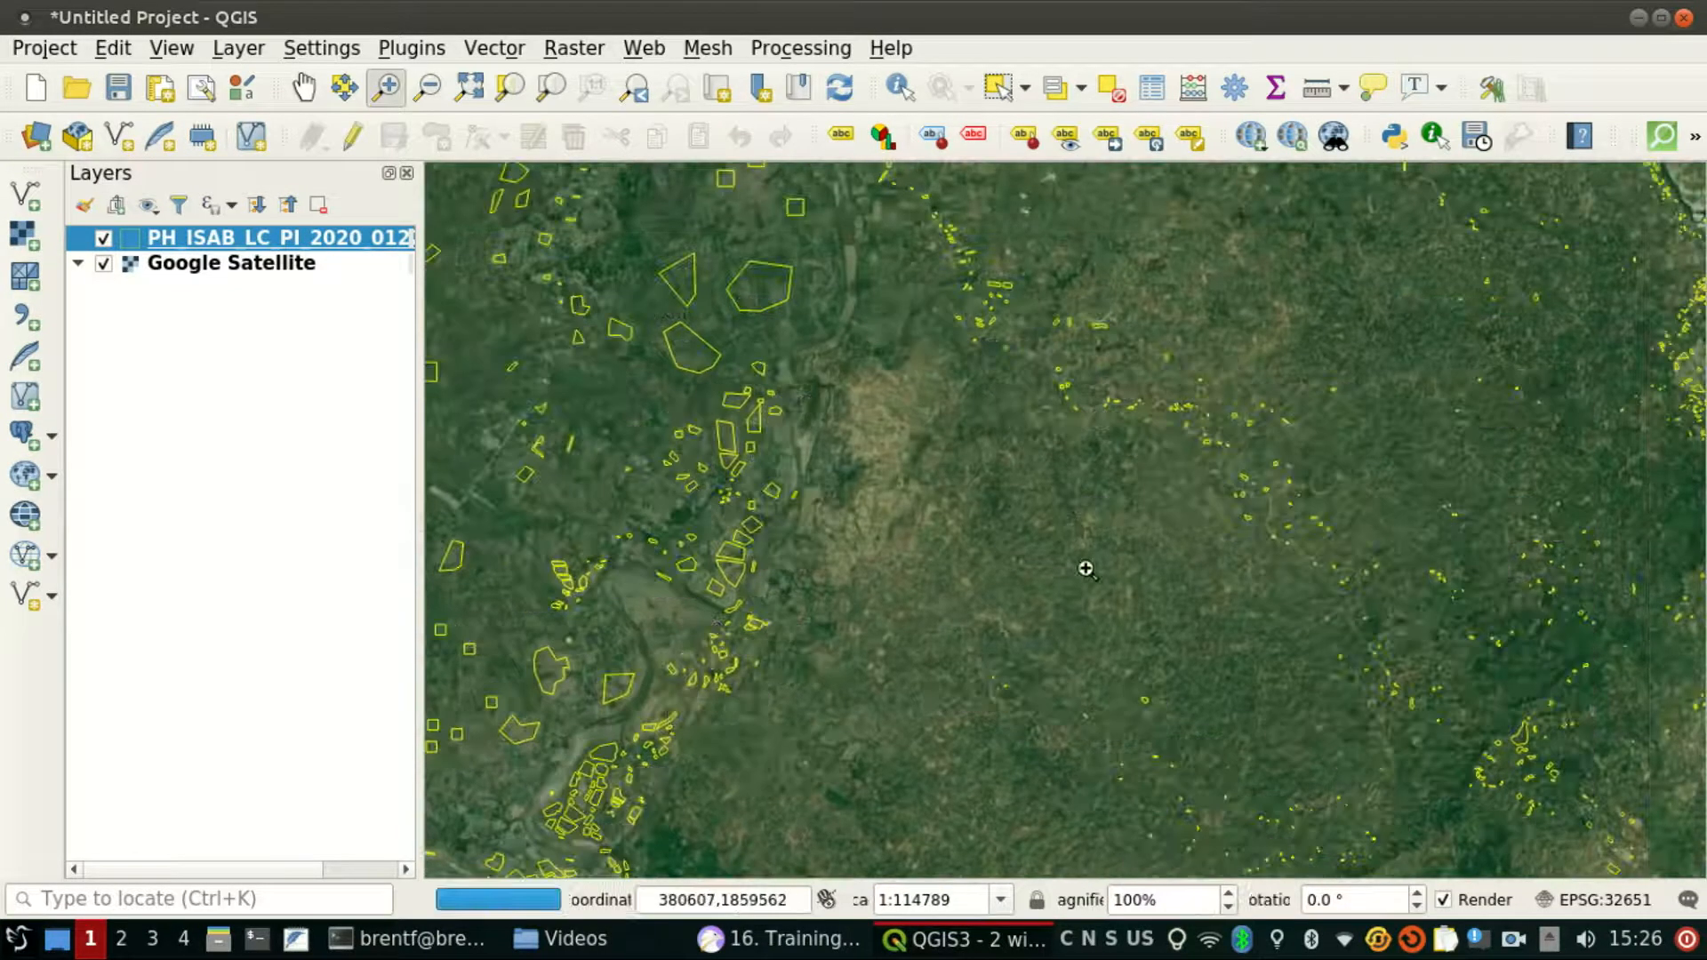
left_click_drag(1186, 542, 1156, 485)
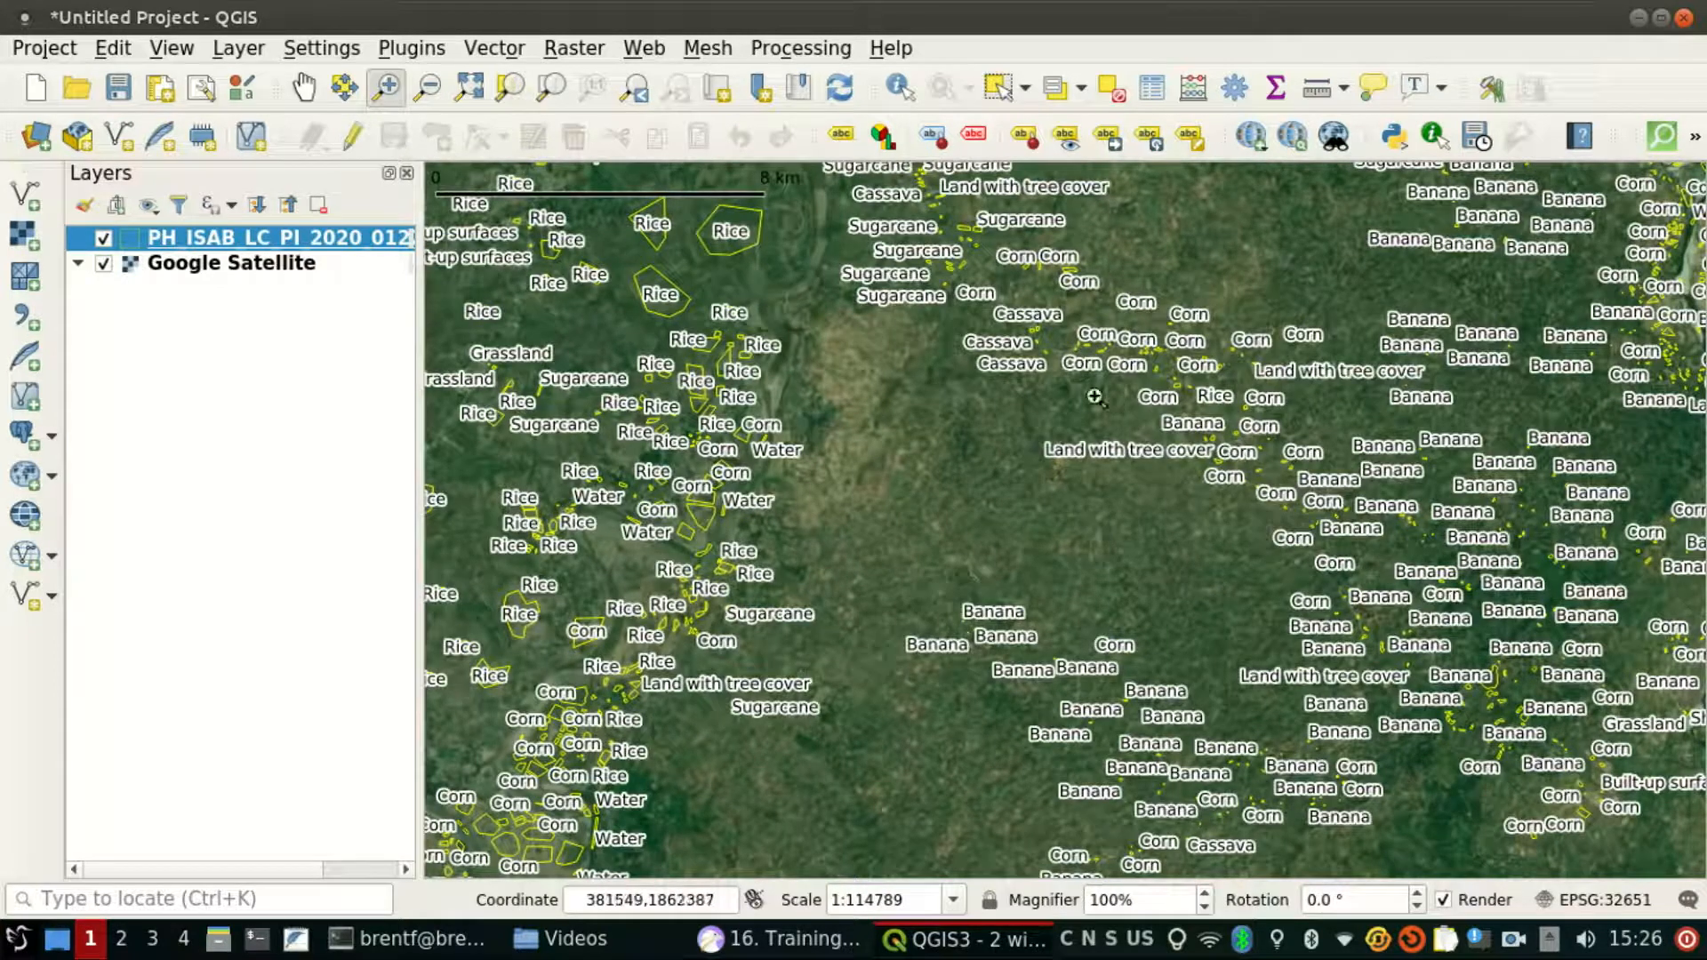
scroll(1040, 504, "down", 1)
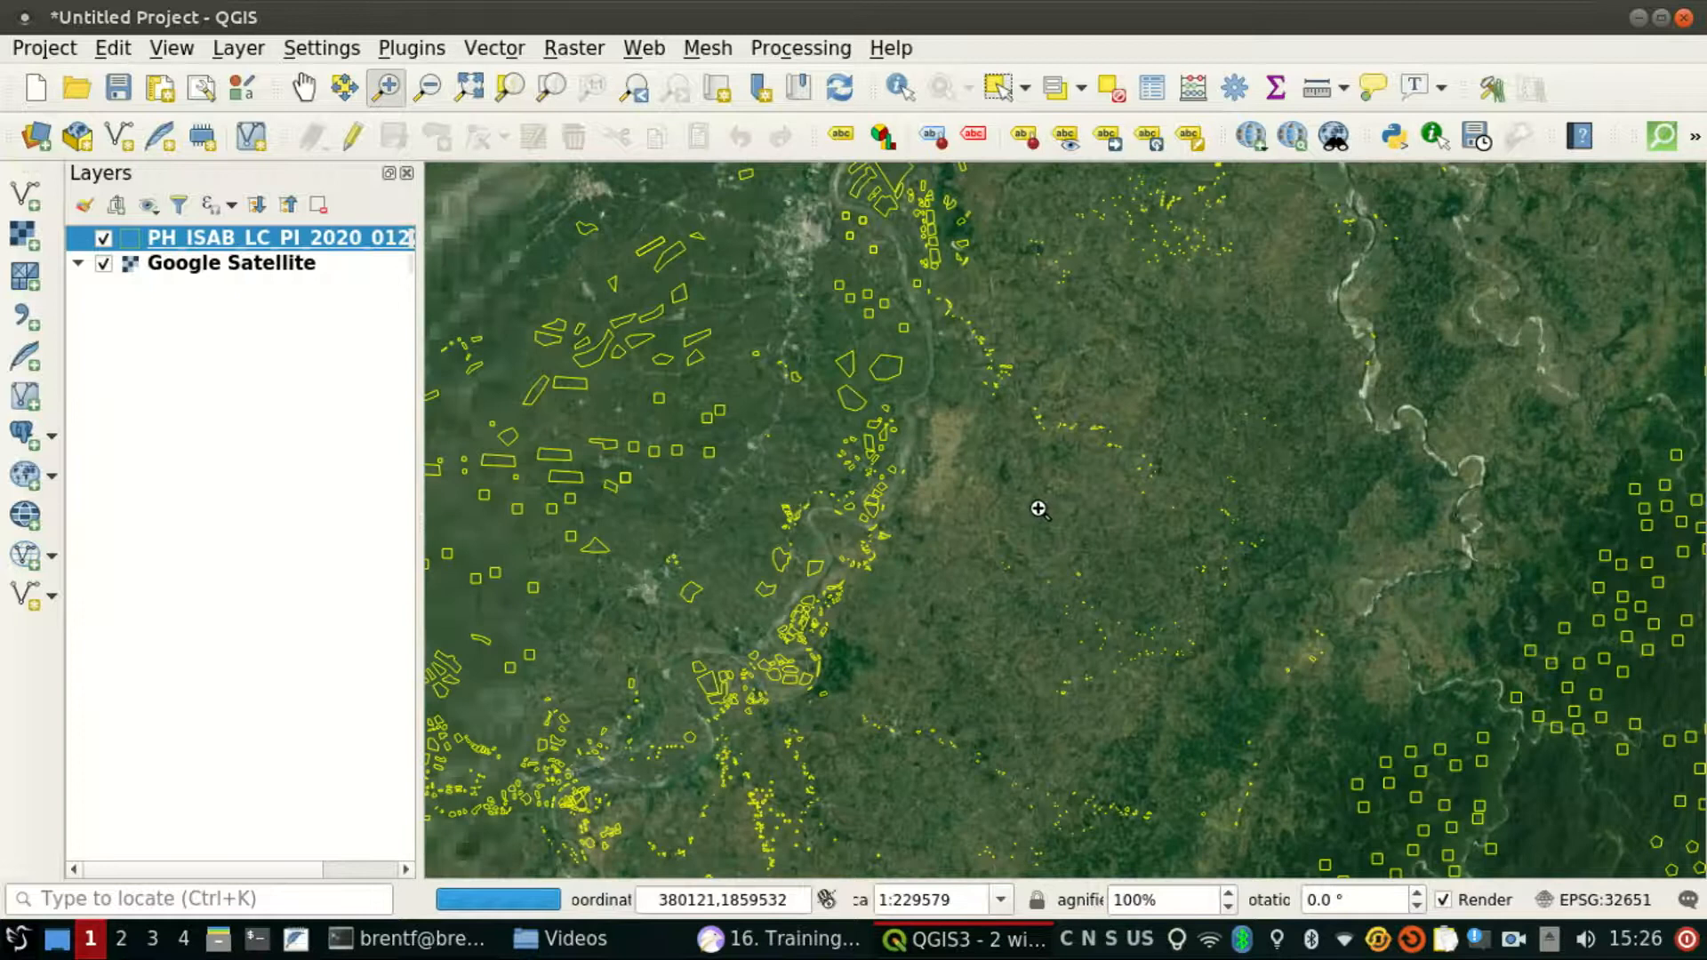
Step: Review the spread of training polygons across the southern farmland and the wider region for areas without samples
left_click_drag(1044, 617, 1075, 492)
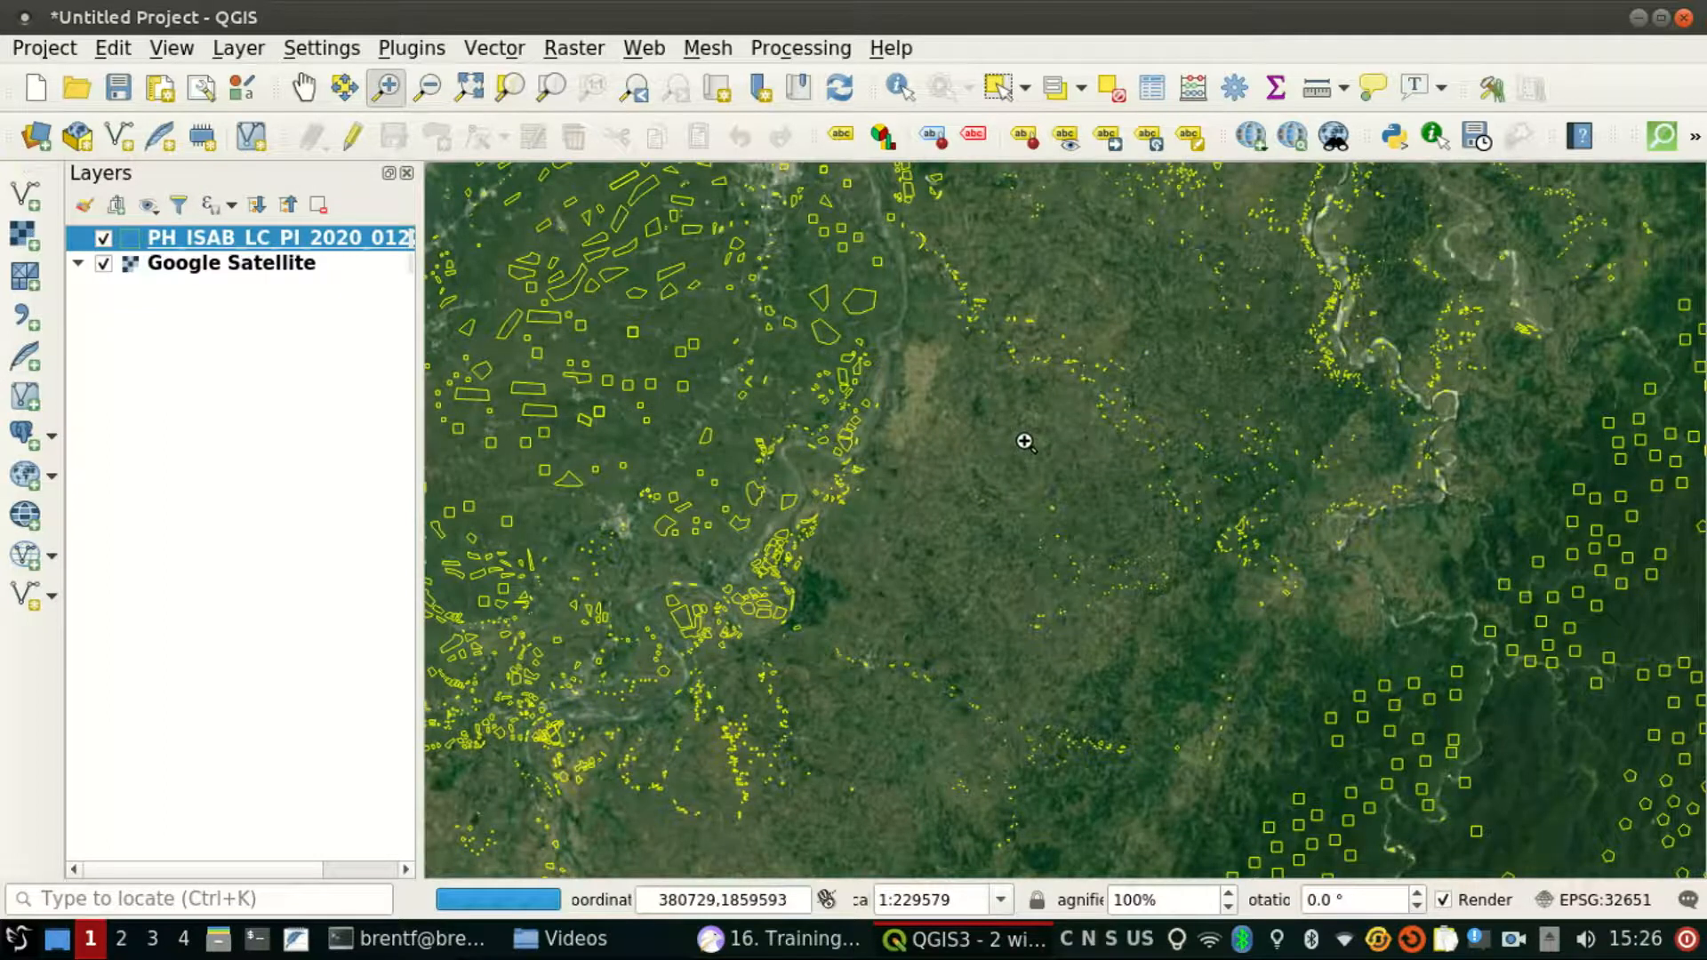
left_click_drag(1004, 731, 1007, 506)
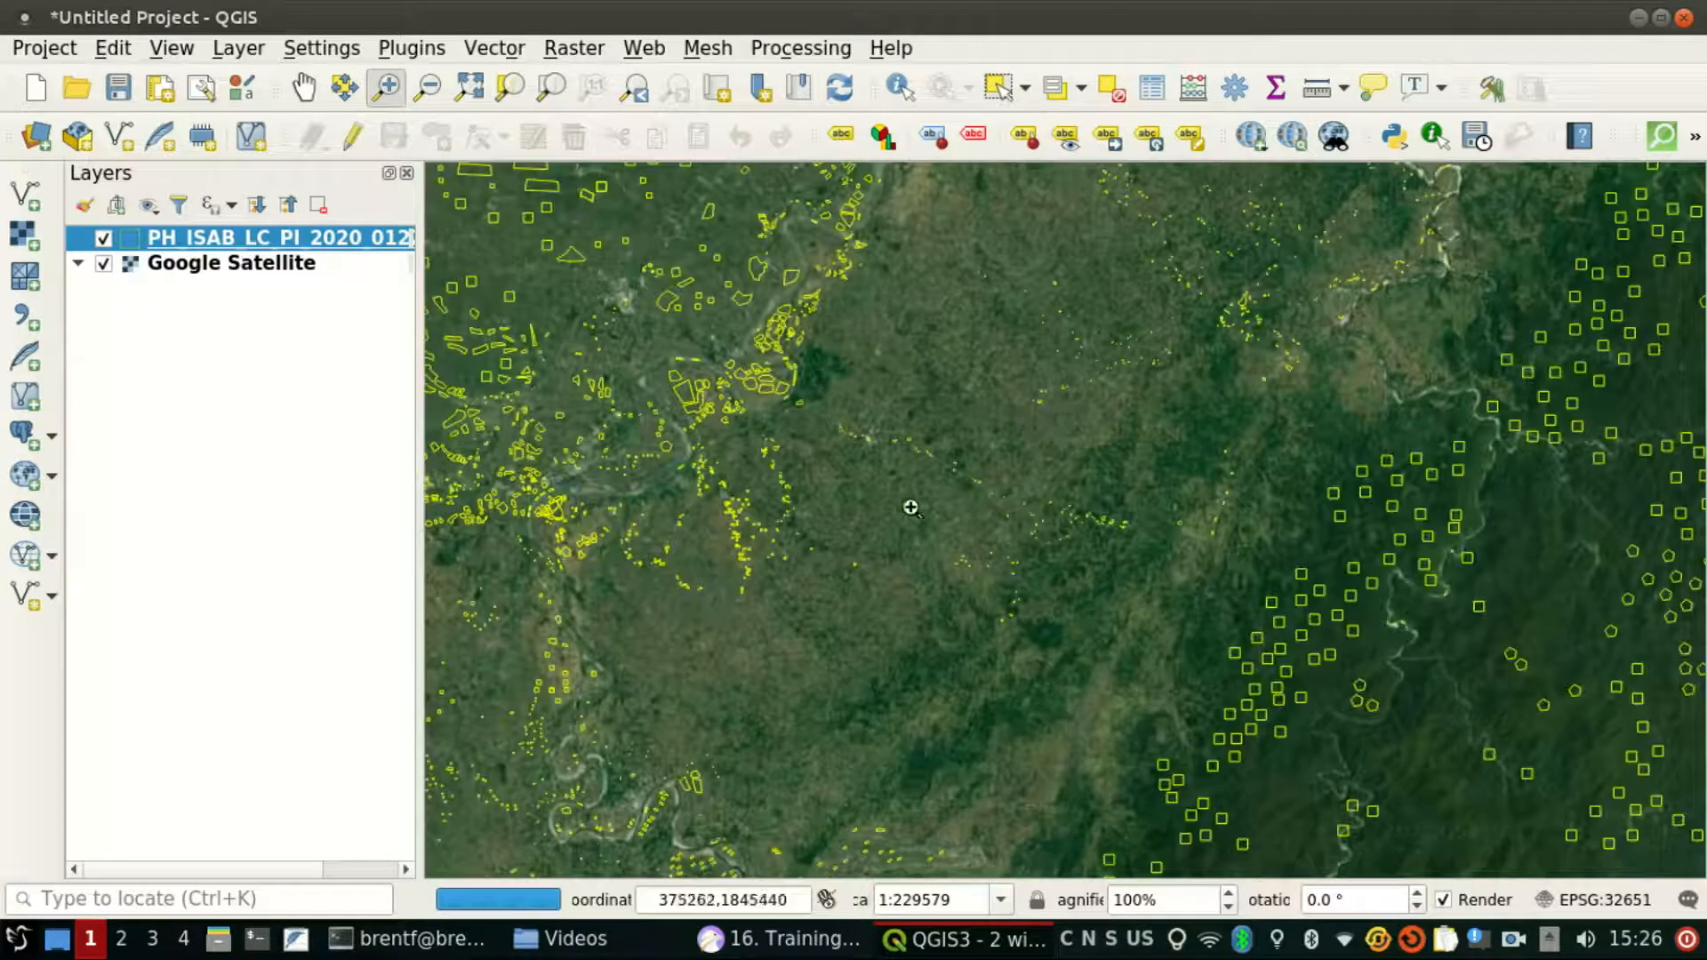
scroll(823, 538, "up", 2)
scroll(961, 462, "down", 3)
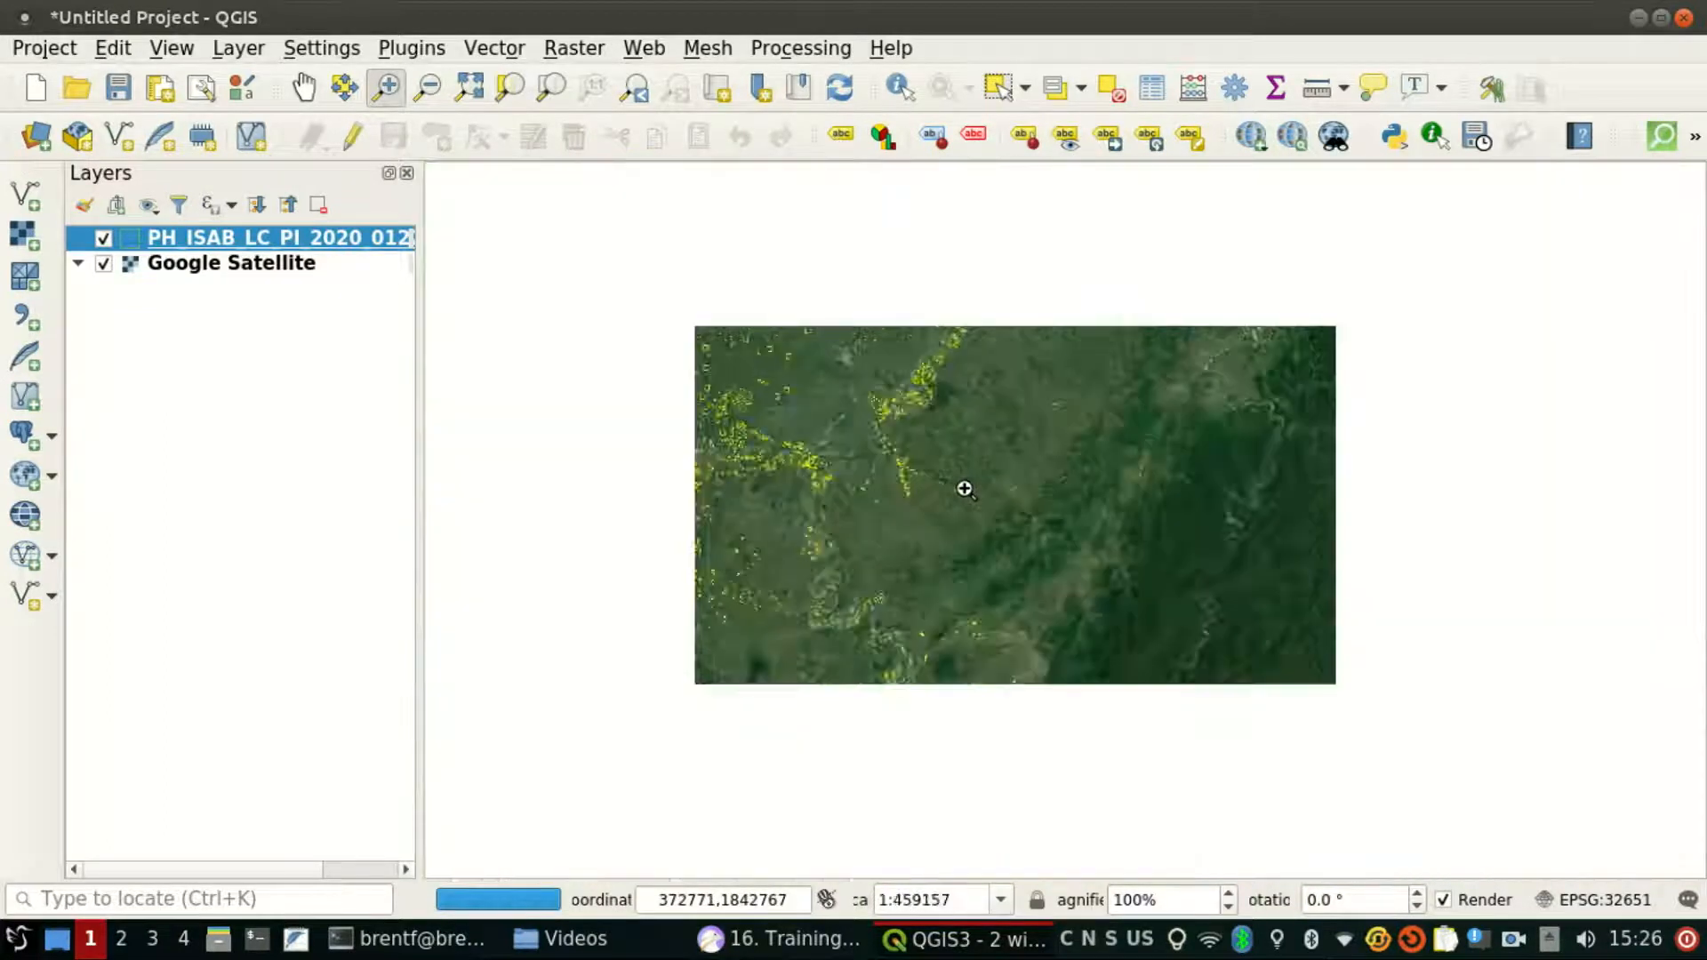
scroll(965, 489, "down", 1)
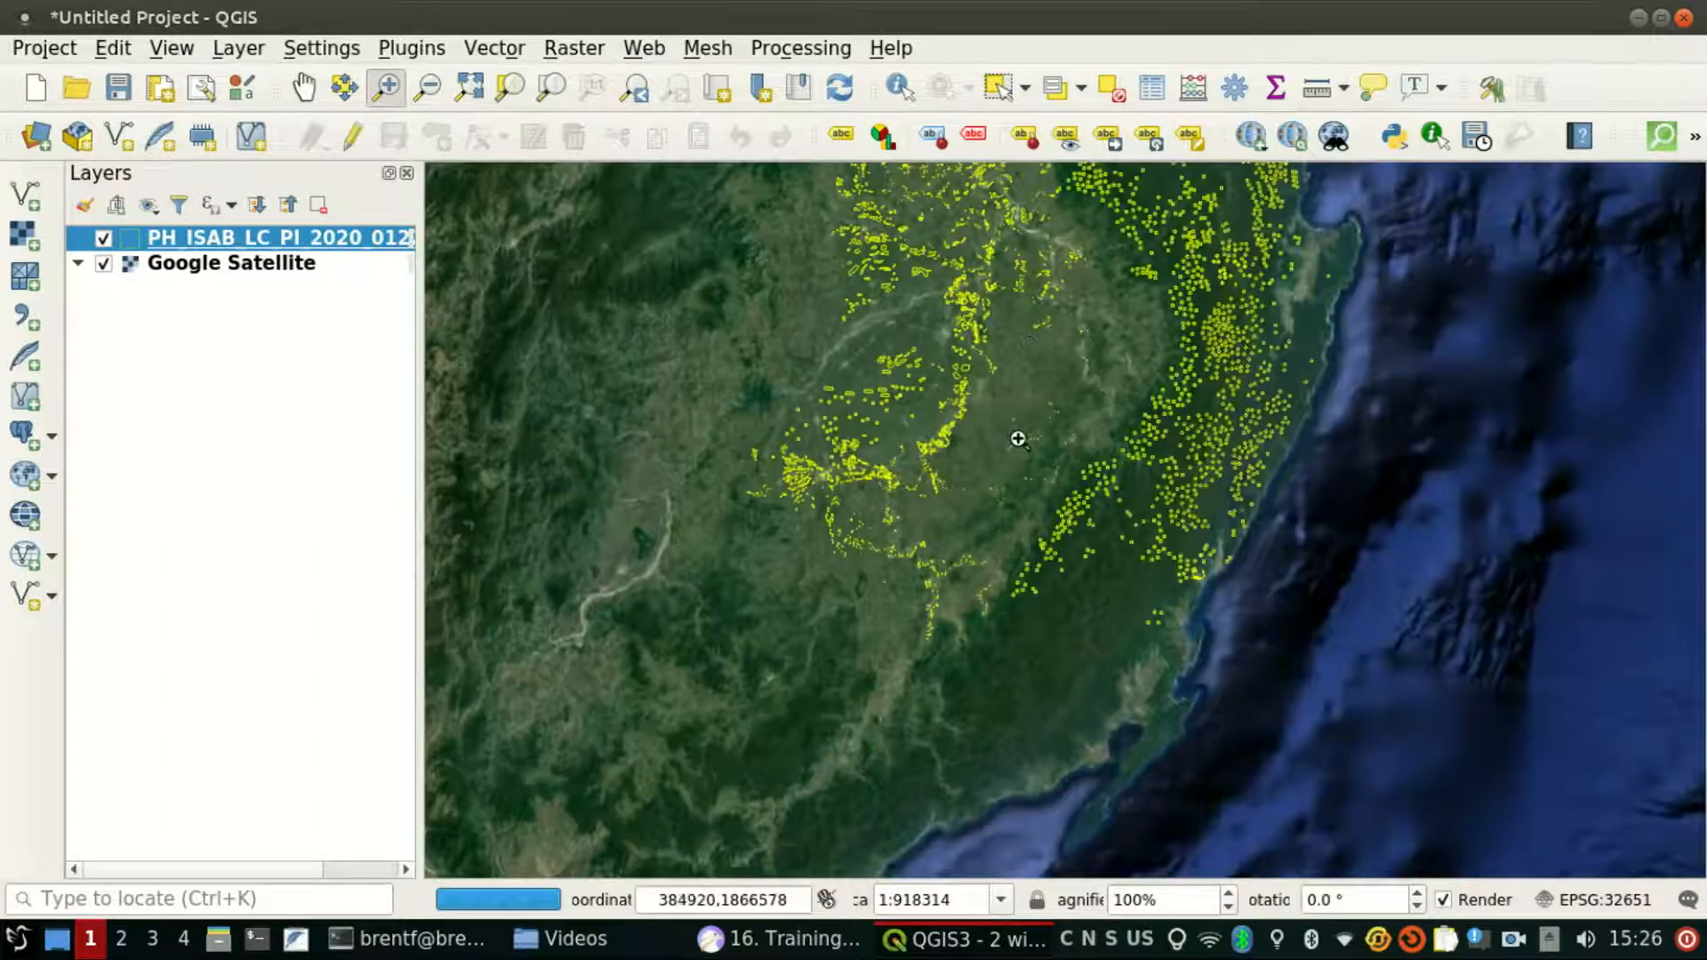
left_click_drag(1018, 439, 1005, 508)
scroll(1008, 518, "up", 1)
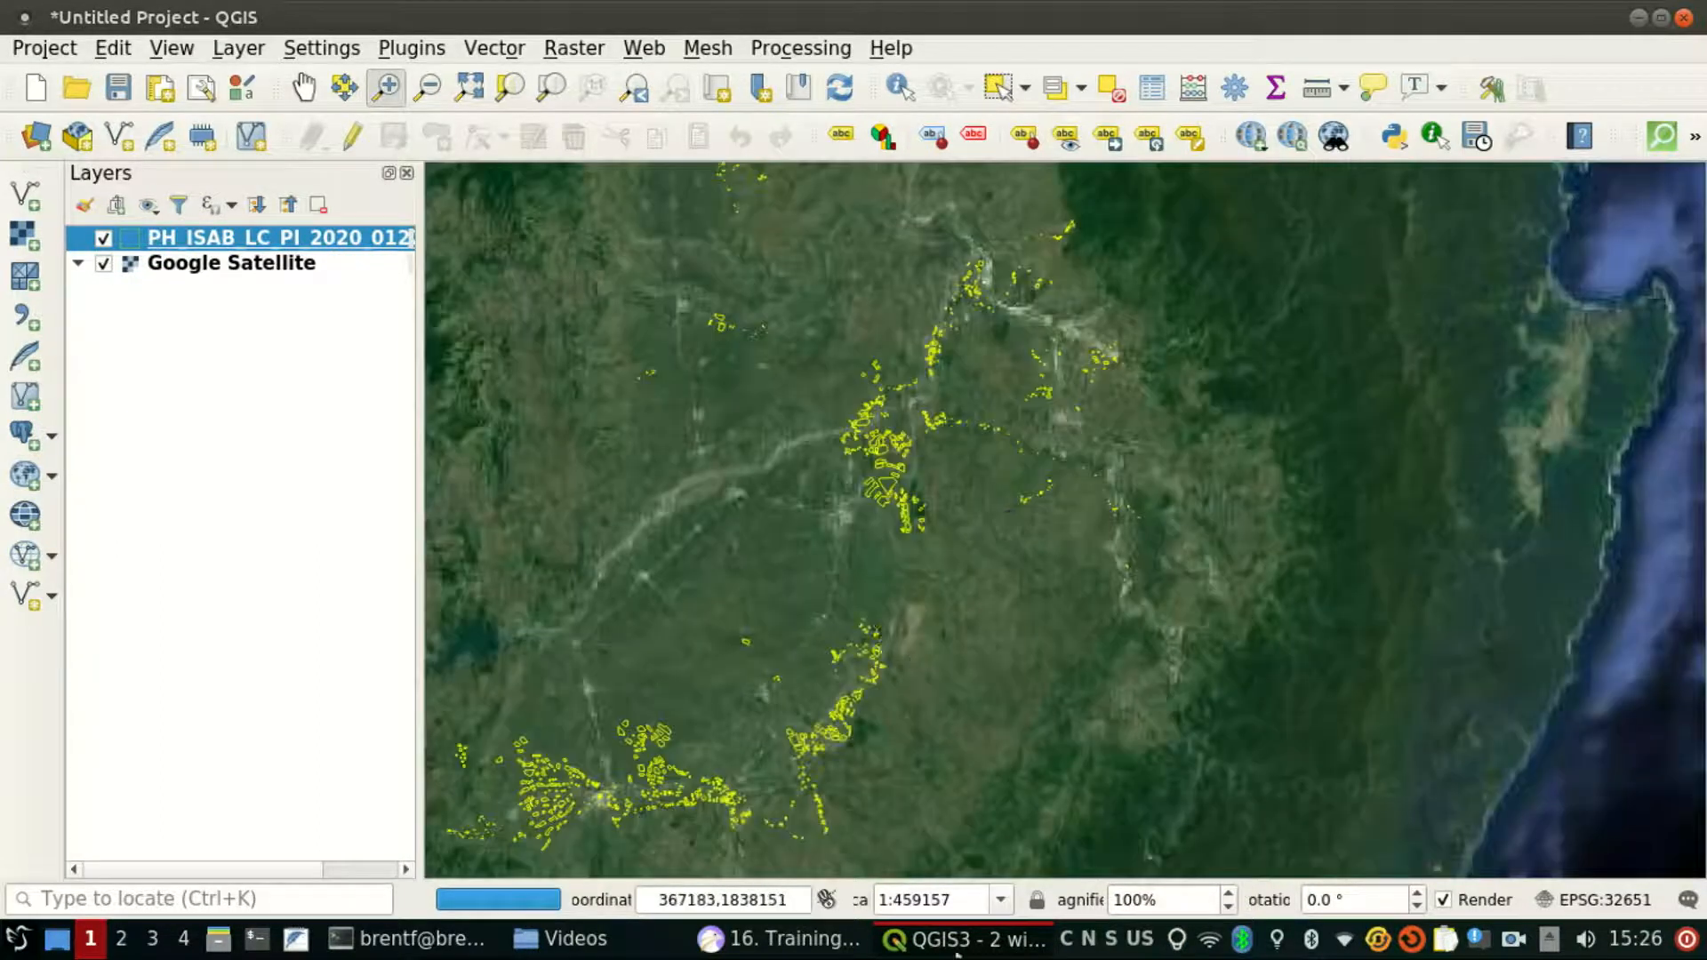
Step: Read the scale bar settings and the start of section 16.4 Topology Checking in the Sen2Agri guide in Falkon
left_click(778, 939)
scroll(809, 493, "down", 5)
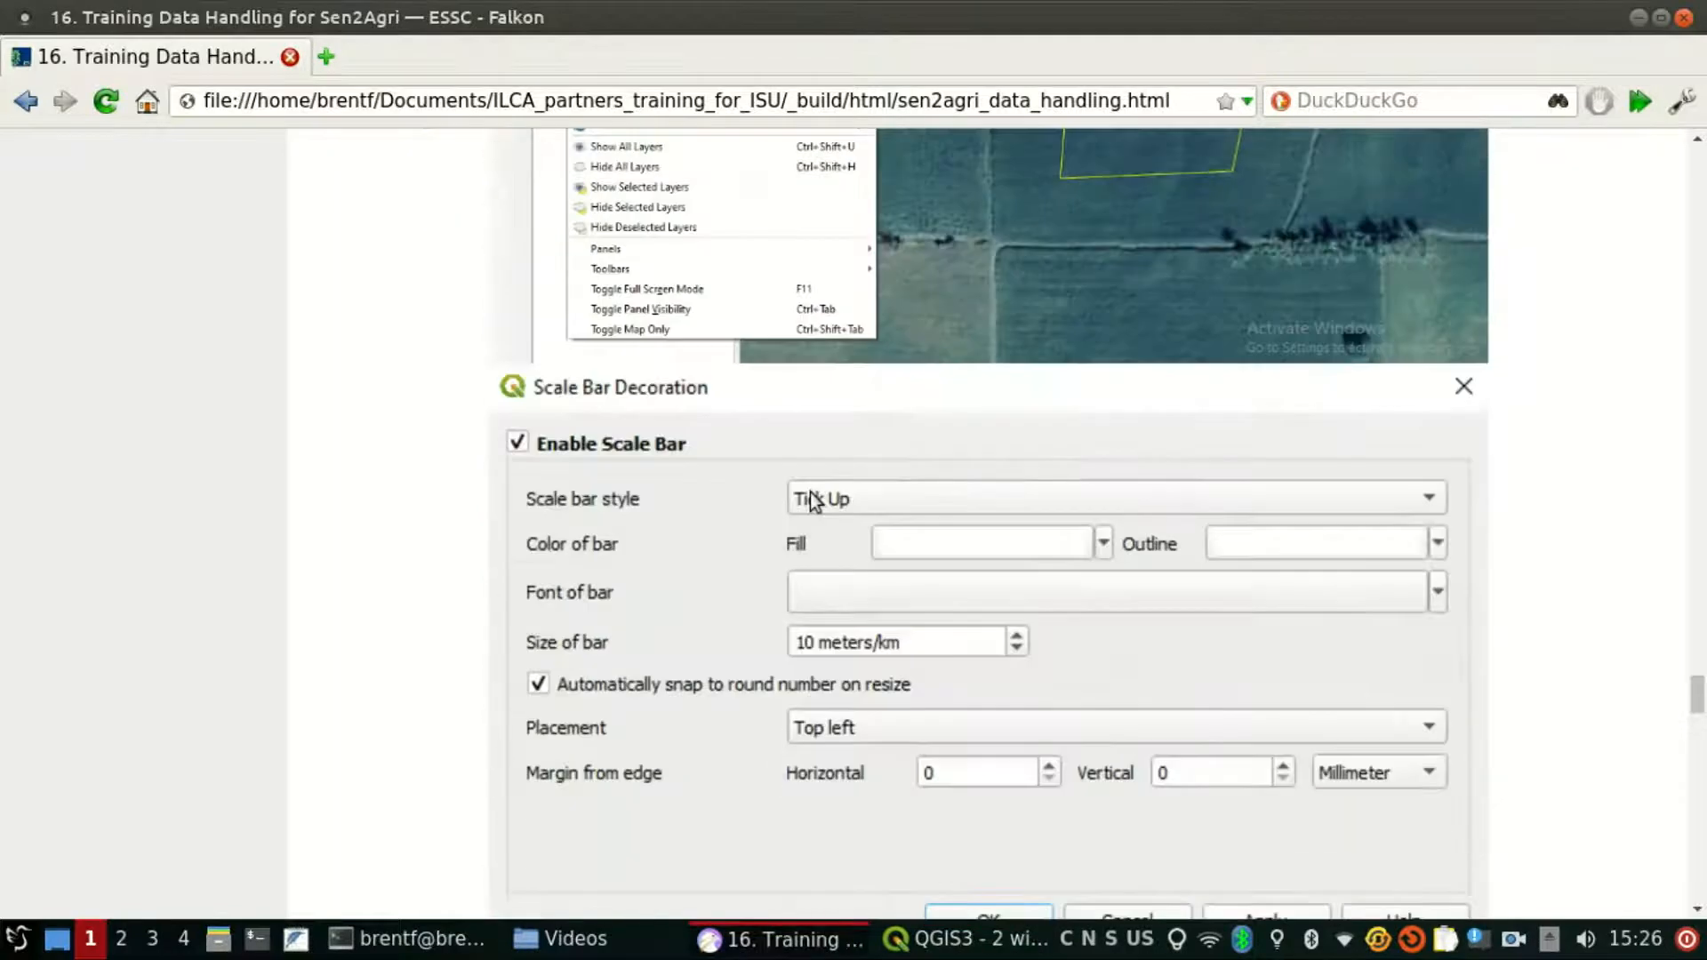
scroll(811, 503, "down", 6)
scroll(811, 503, "up", 2)
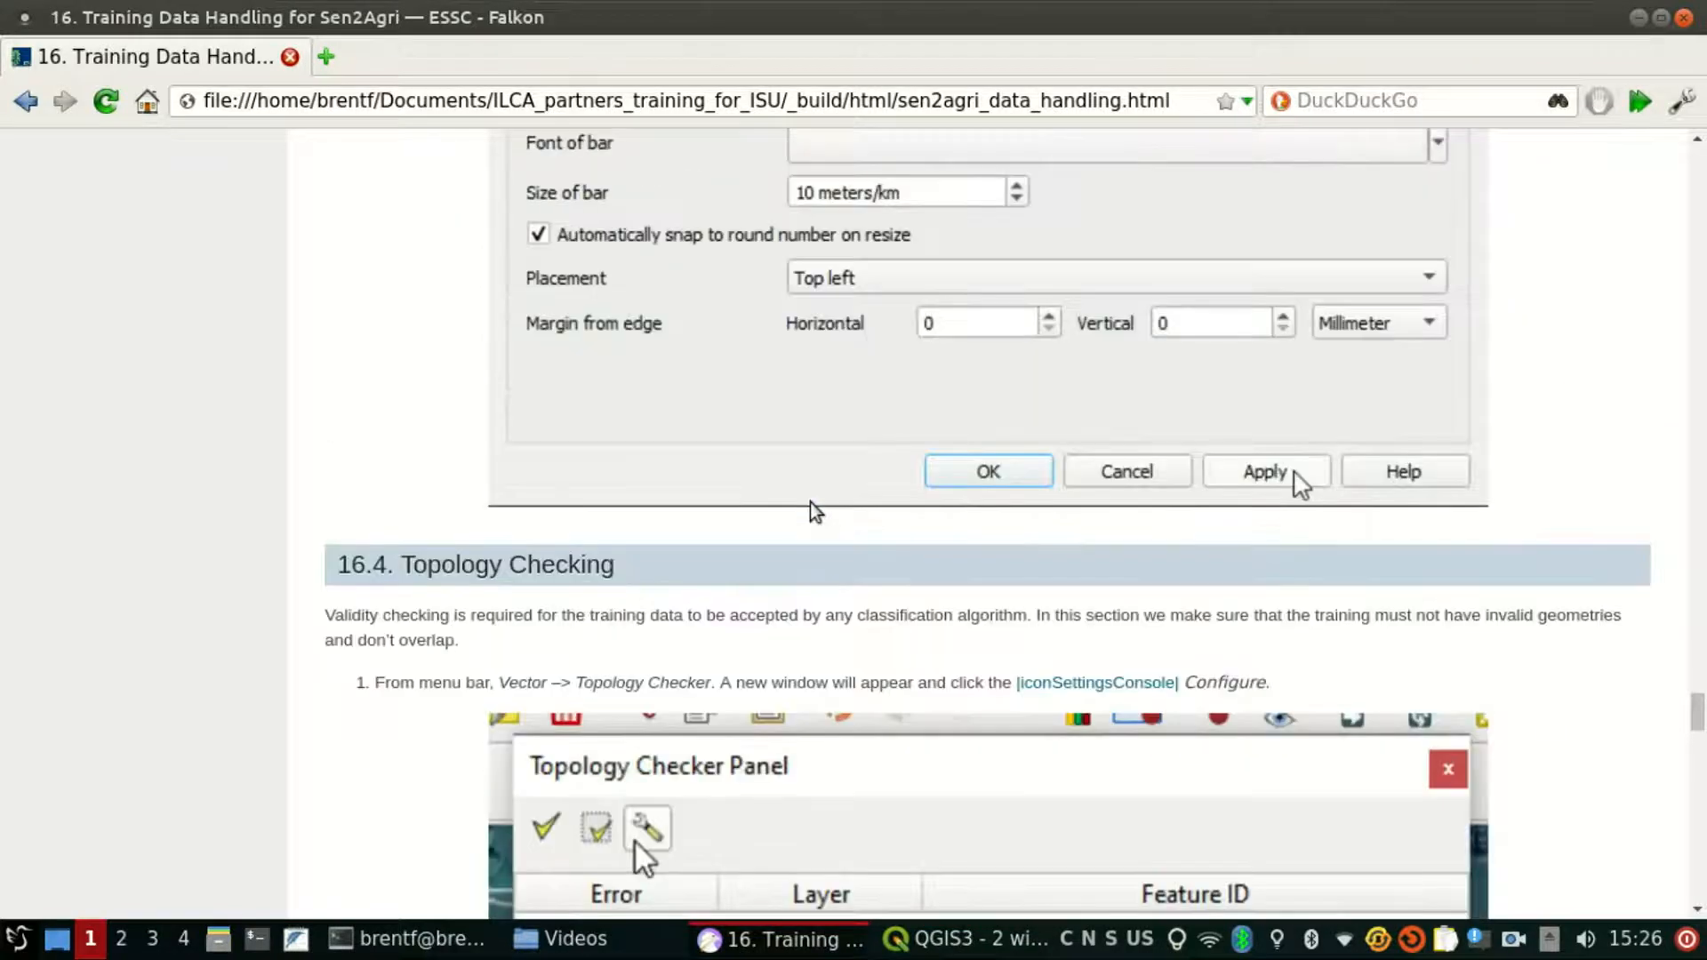
scroll(811, 508, "up", 2)
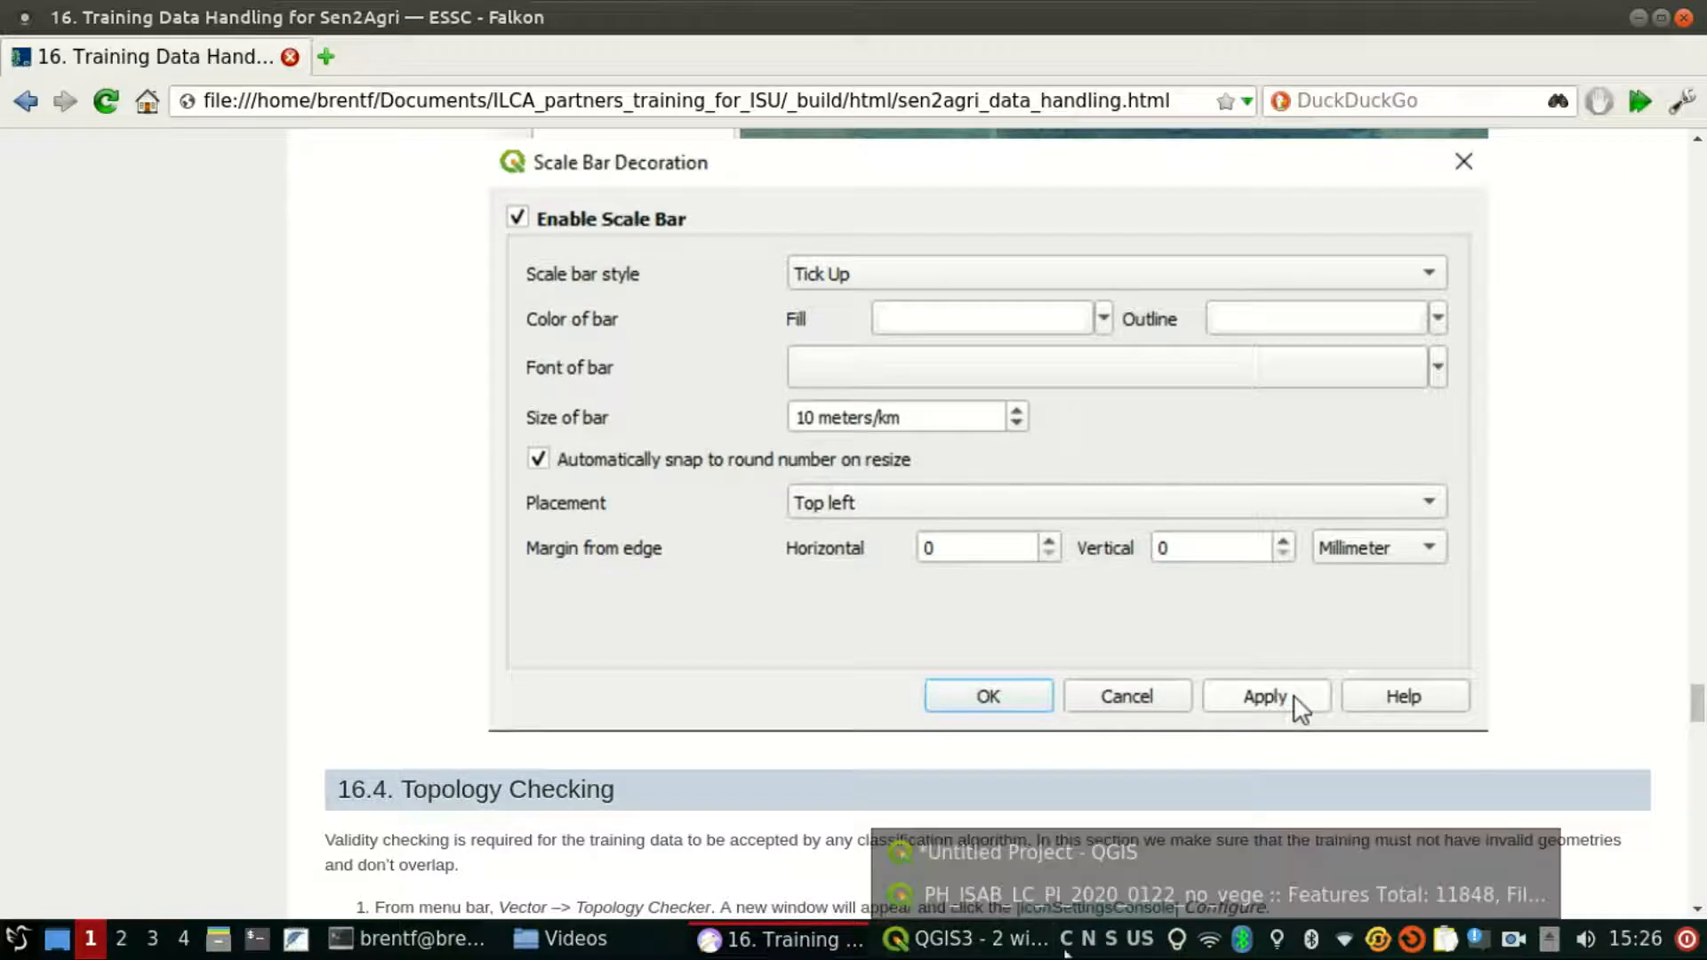
left_click(1006, 941)
left_click_drag(1138, 569, 981, 602)
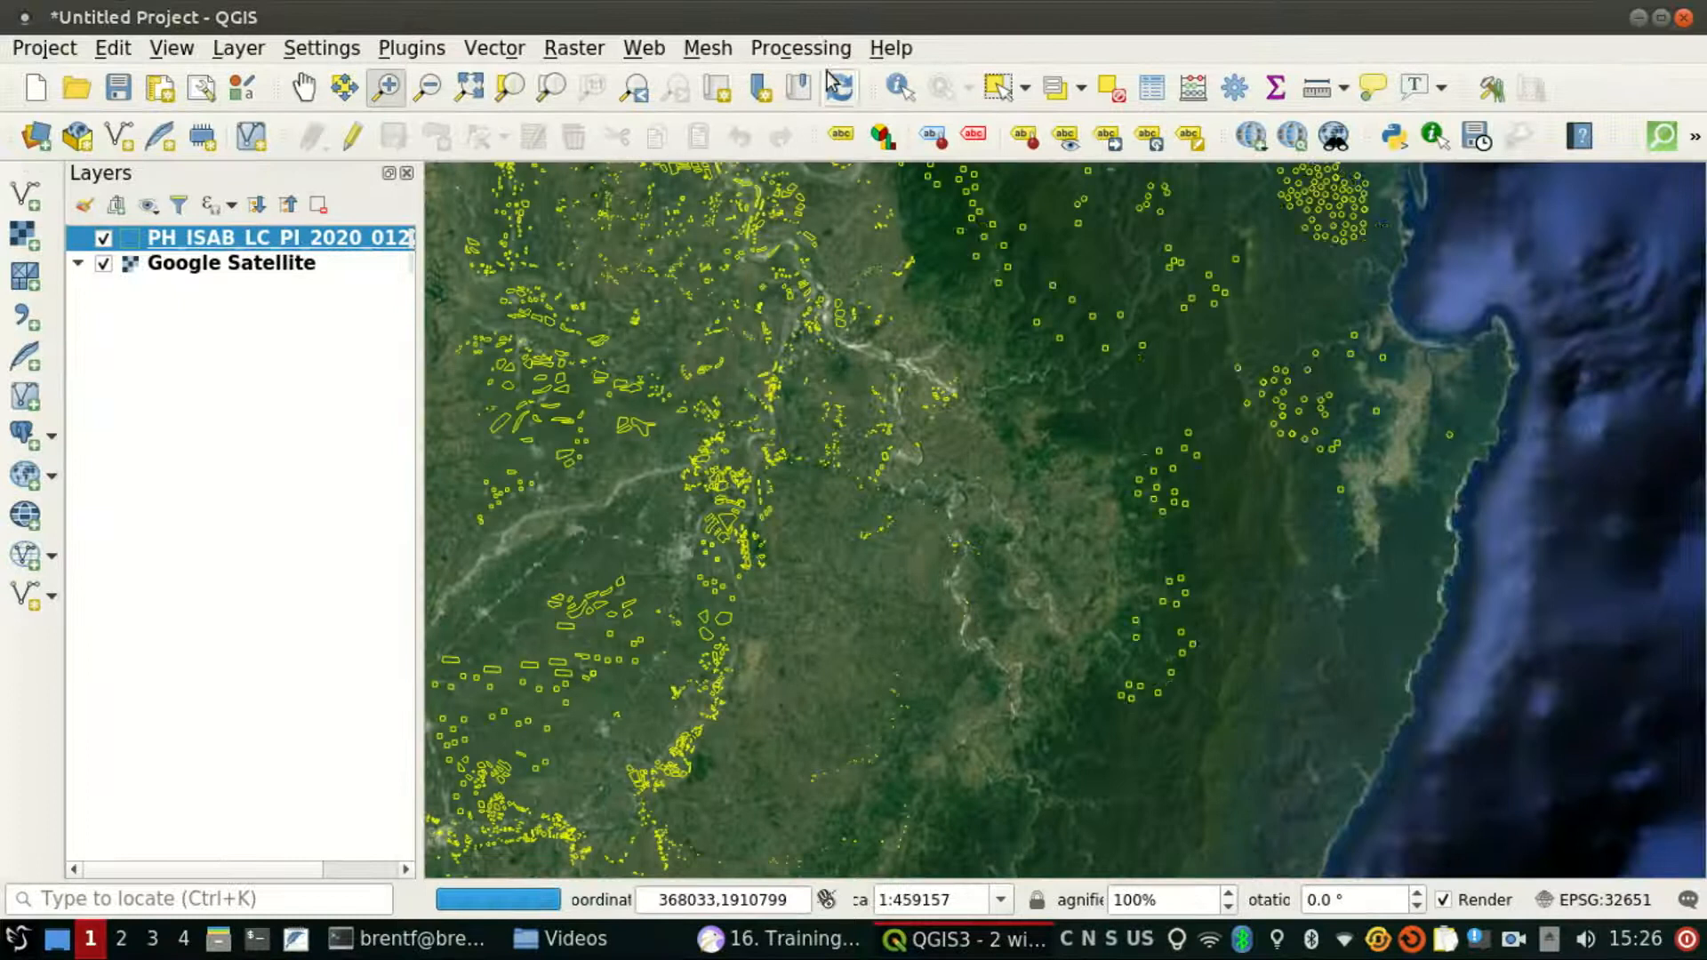
left_click(779, 939)
scroll(875, 569, "down", 6)
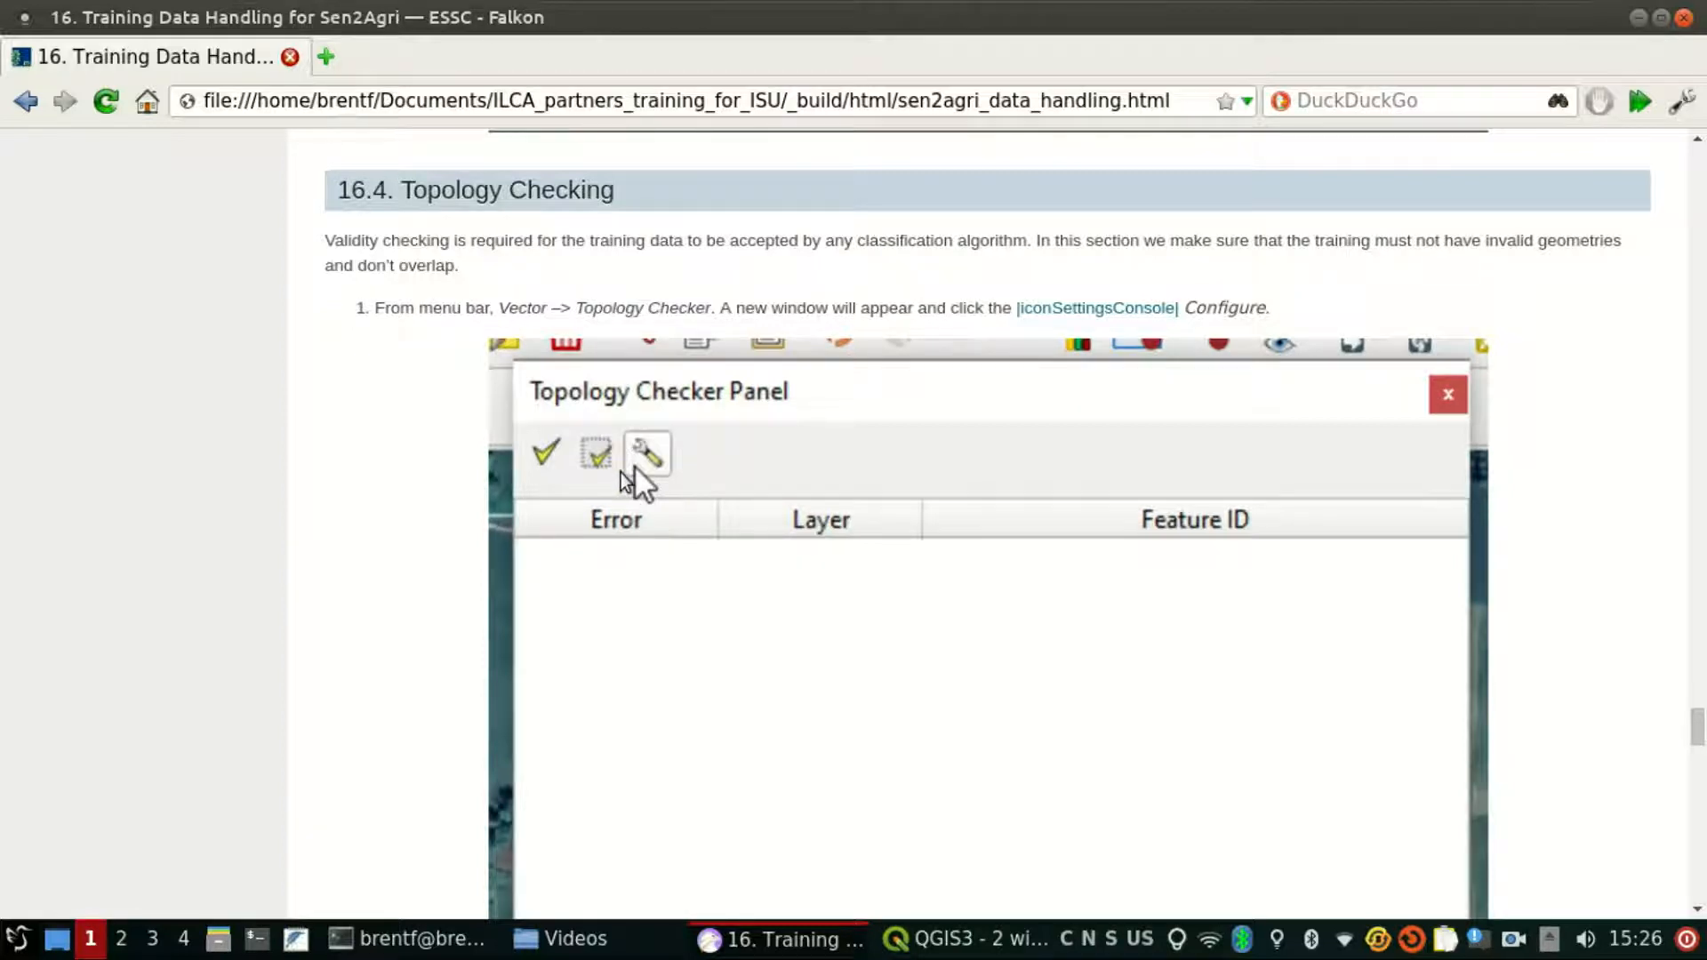
Step: Look for the Topology Checker among the vector tools in QGIS and recheck the guide's Topology Checking instructions
left_click(964, 939)
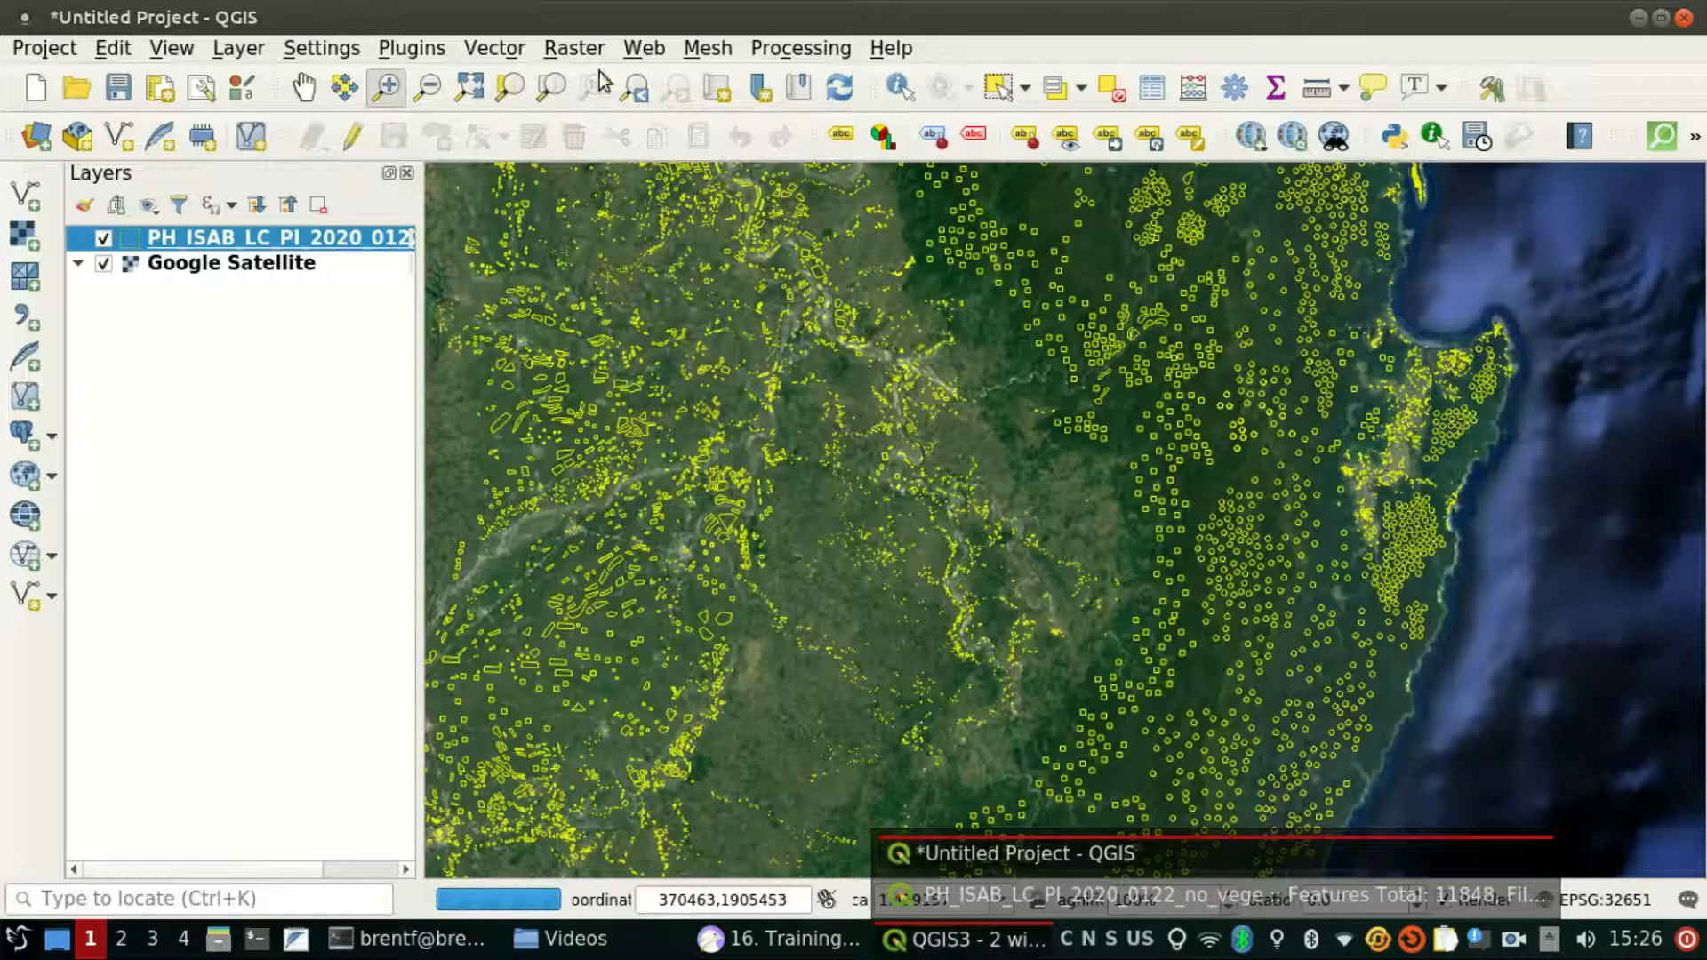
left_click(489, 49)
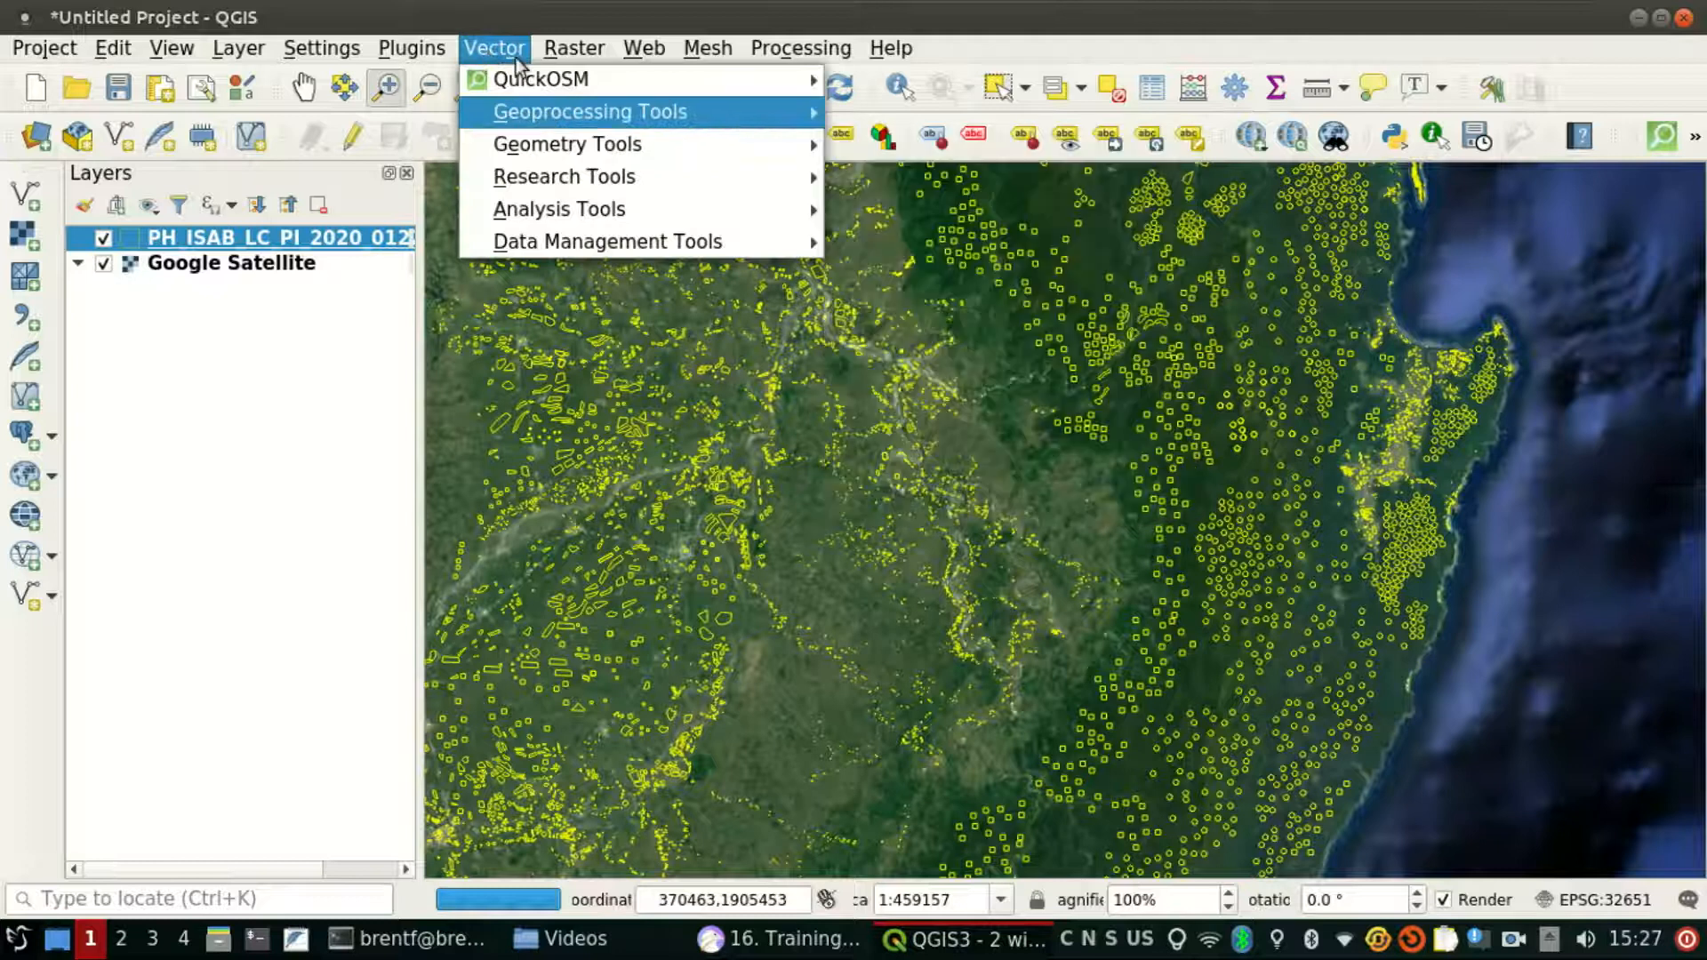
mouse_move(706, 244)
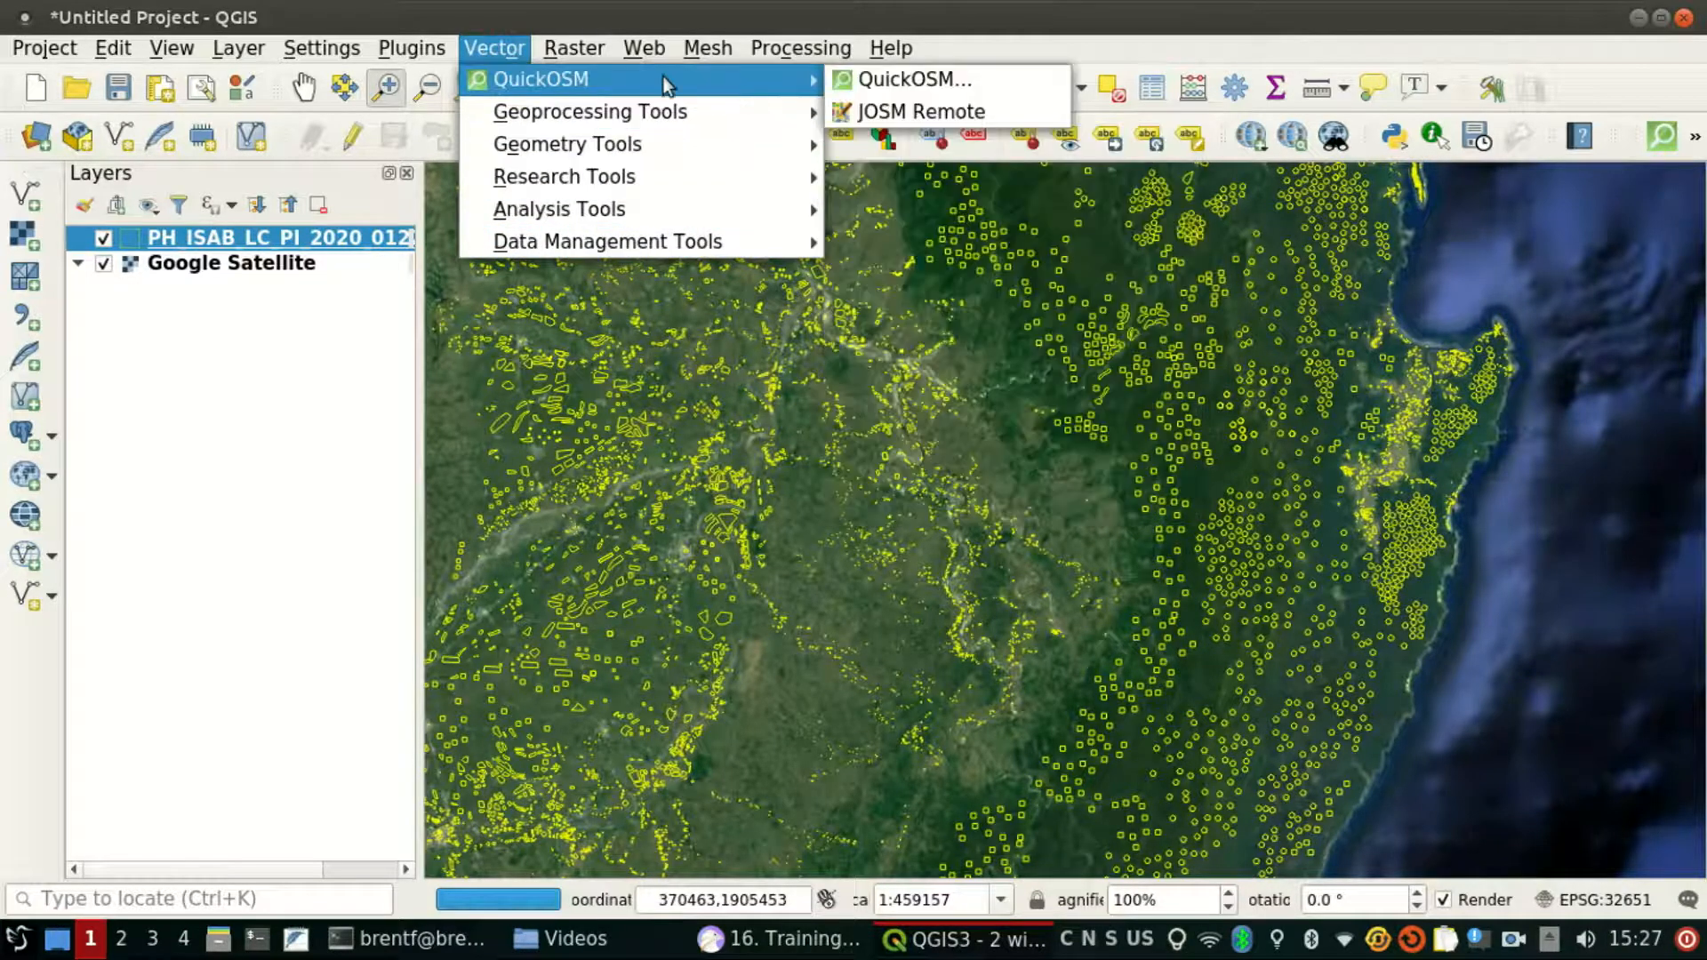
left_click(729, 925)
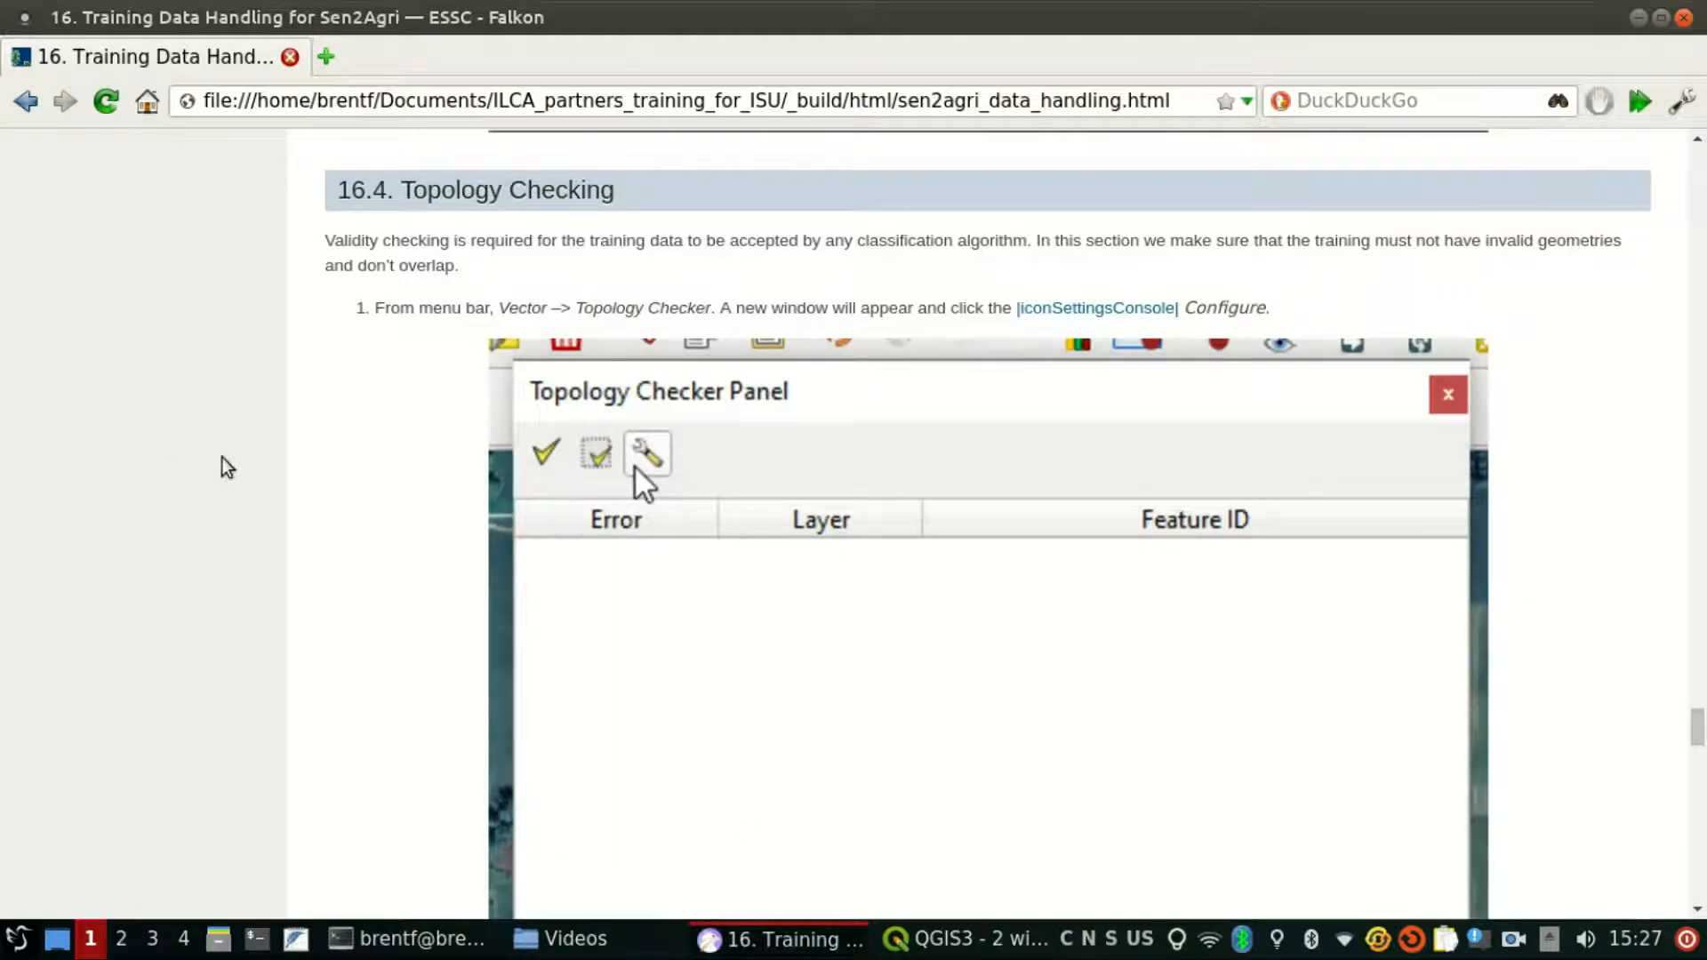
scroll(224, 462, "down", 1)
Step: Return to QGIS, search the installed plugins for "topo" and enable the Topology Checker plugin
mouse_move(943, 939)
left_click(952, 854)
left_click(412, 48)
left_click(471, 77)
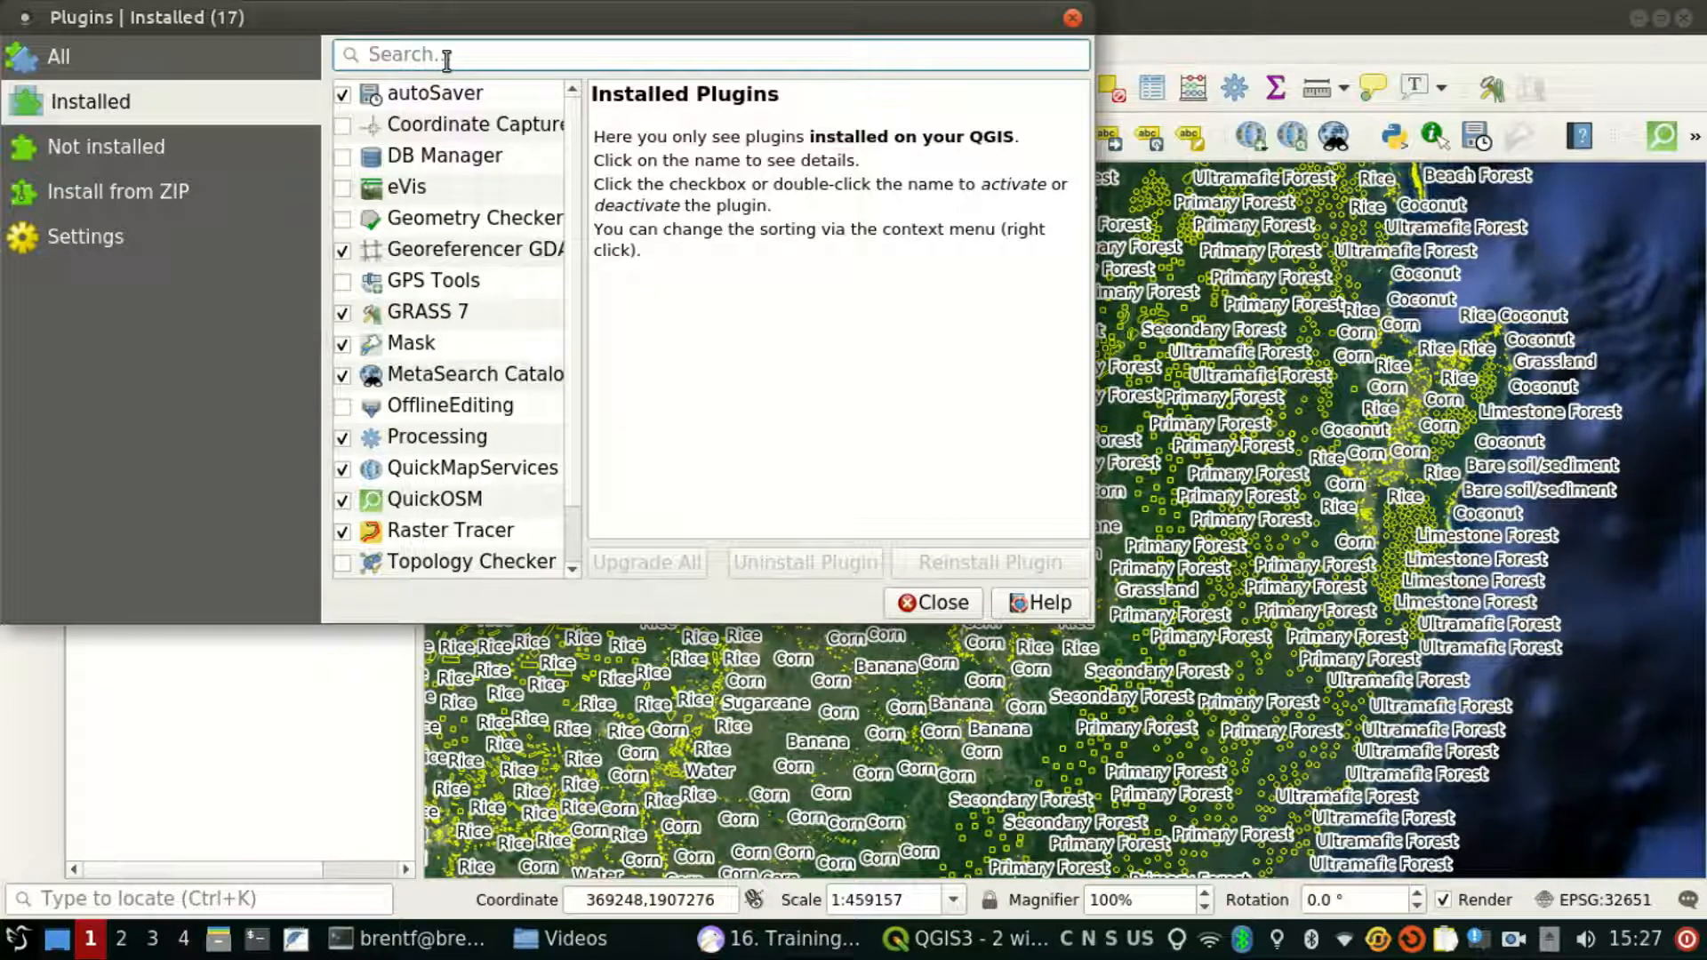
type("topo")
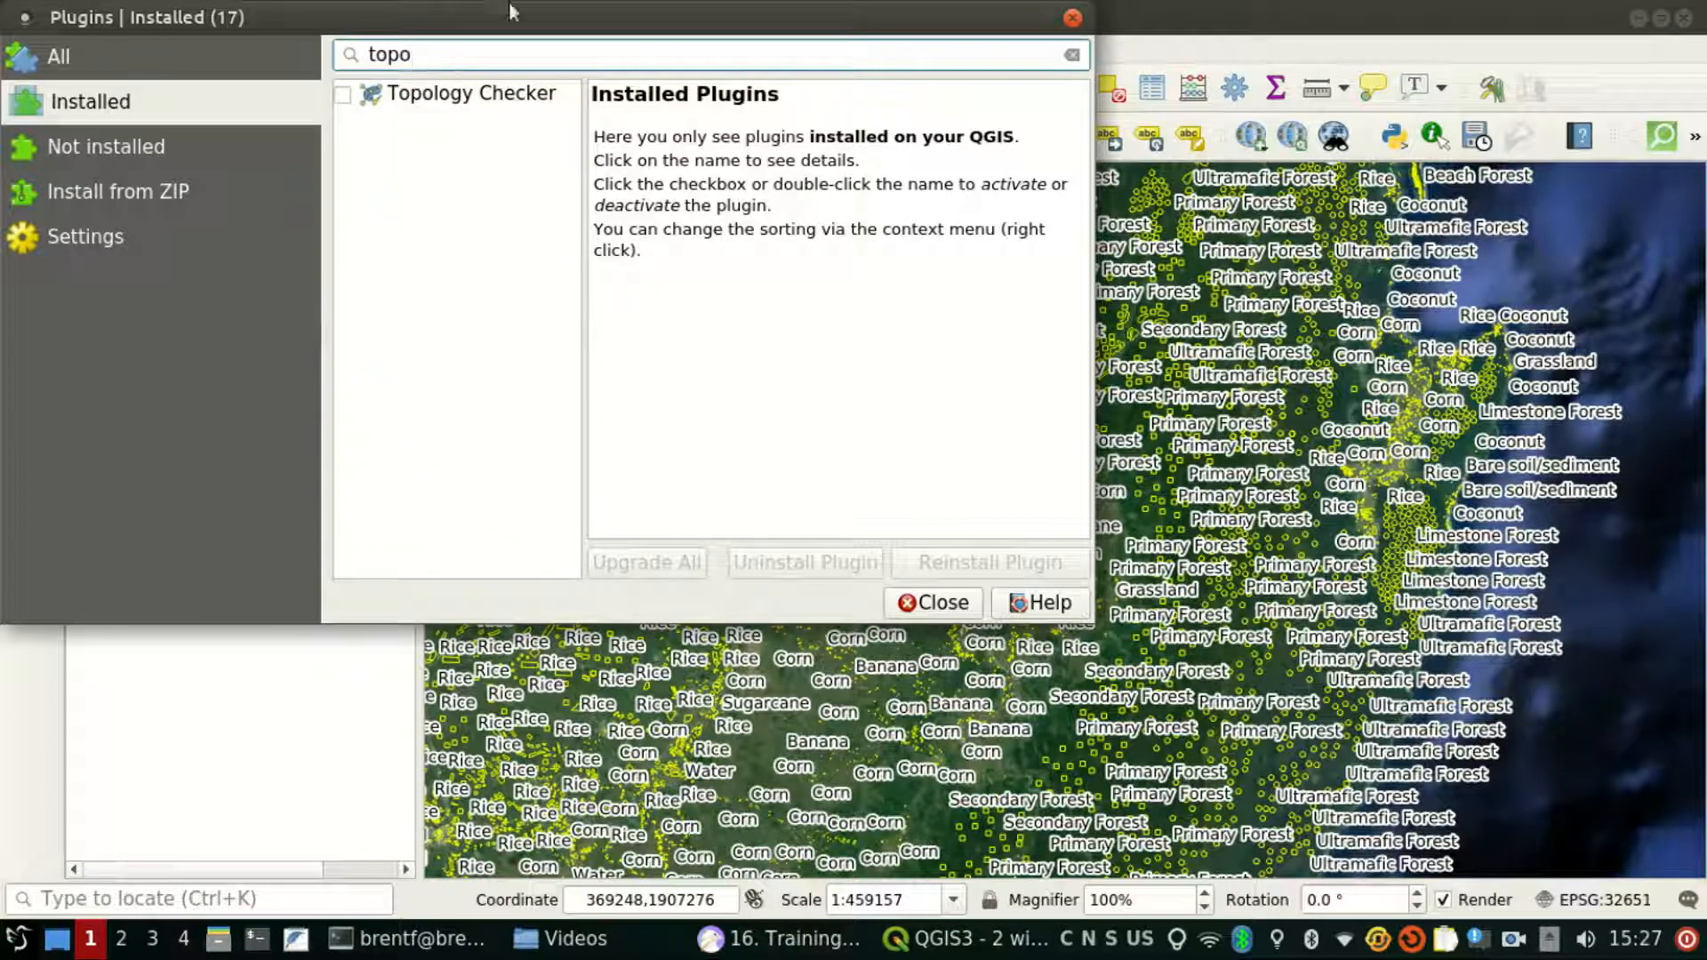
left_click(346, 95)
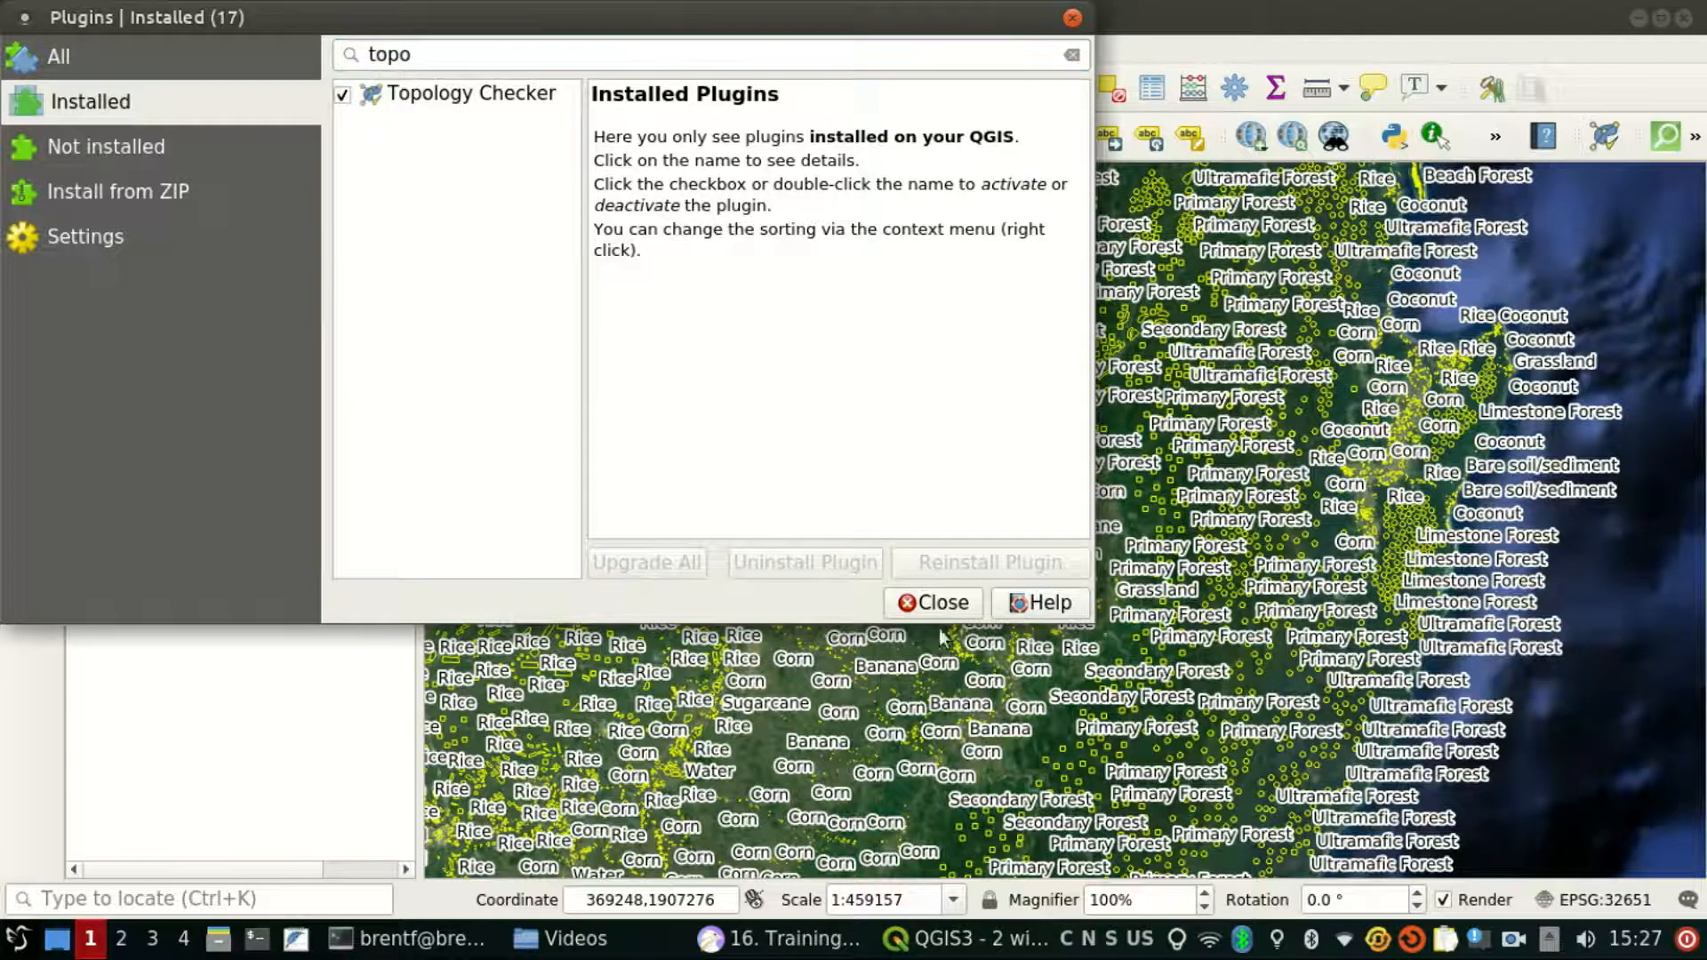
left_click(935, 604)
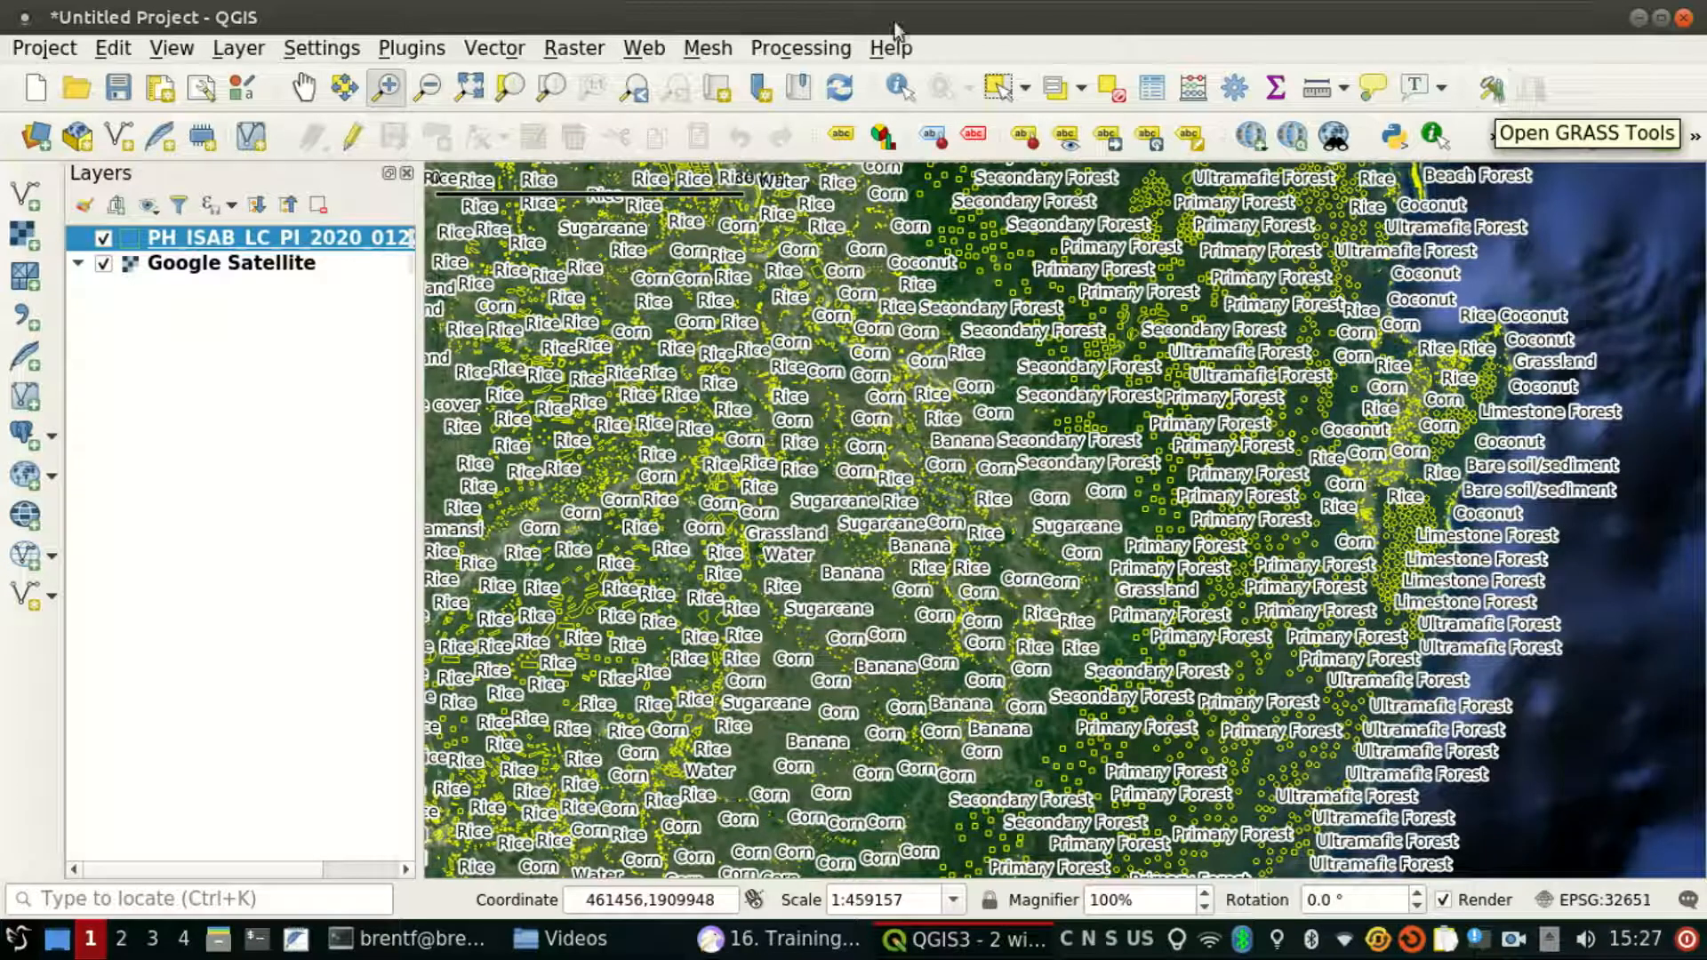
Step: Open the Topology Checker's rule settings and add the rule "must not have invalid geometries" for PH_ISAB_LC_PI_2020_0122_no_vege
left_click(498, 49)
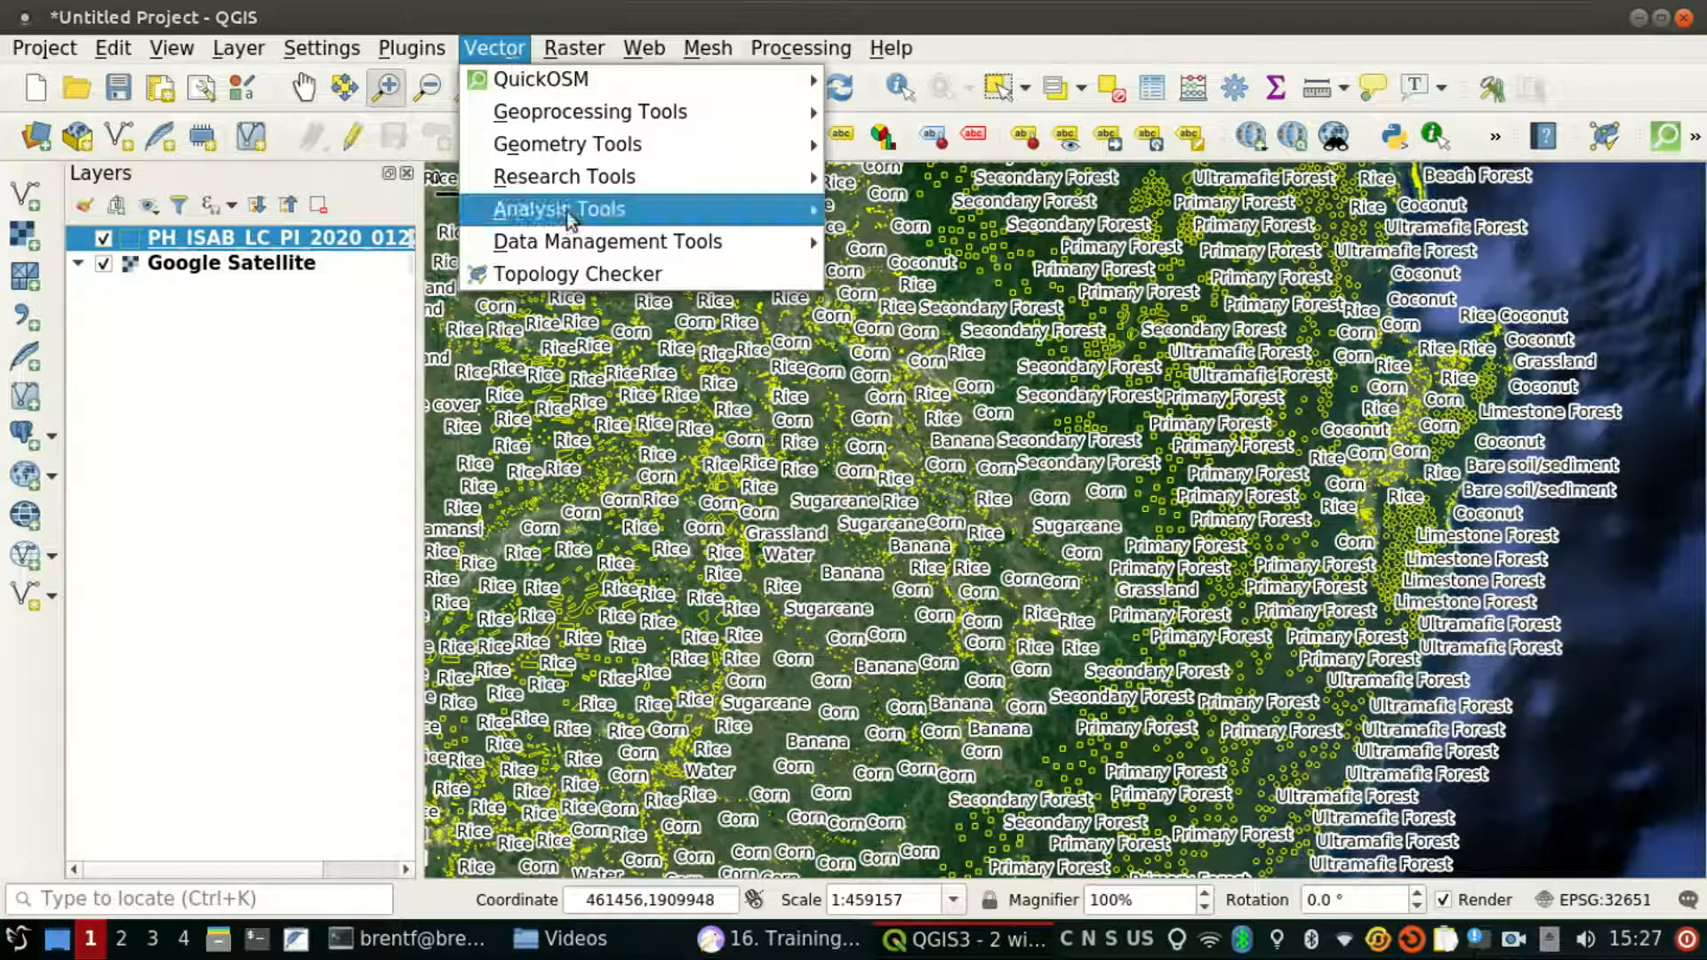
left_click(604, 275)
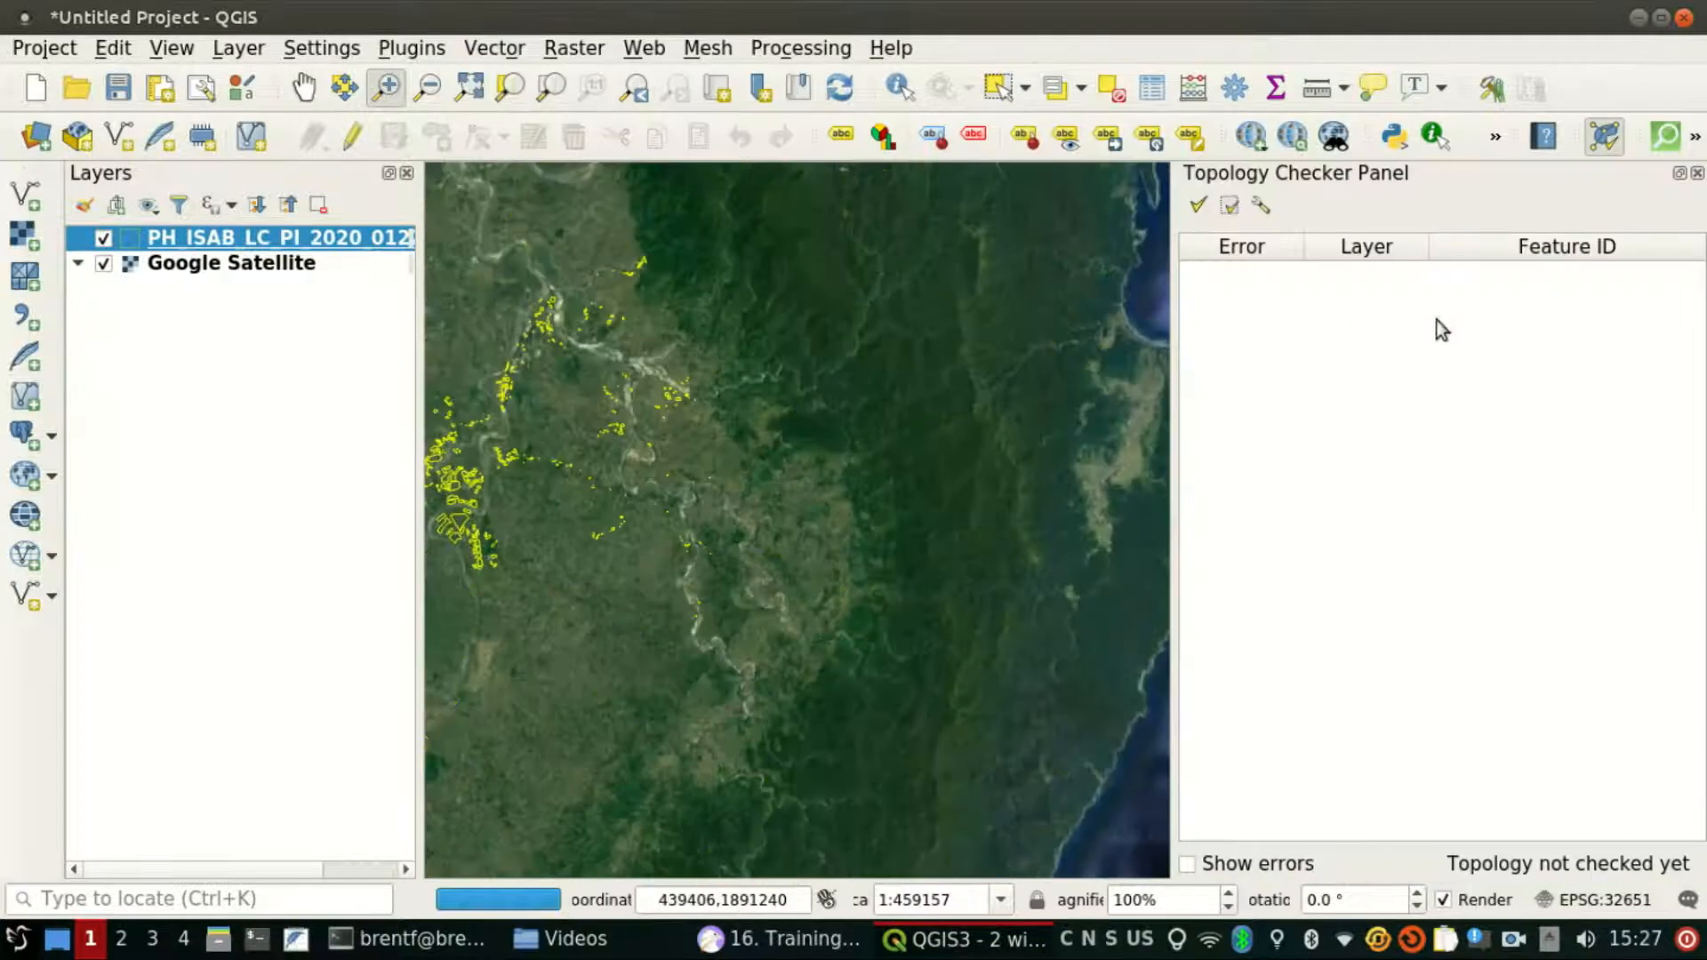
left_click(1257, 204)
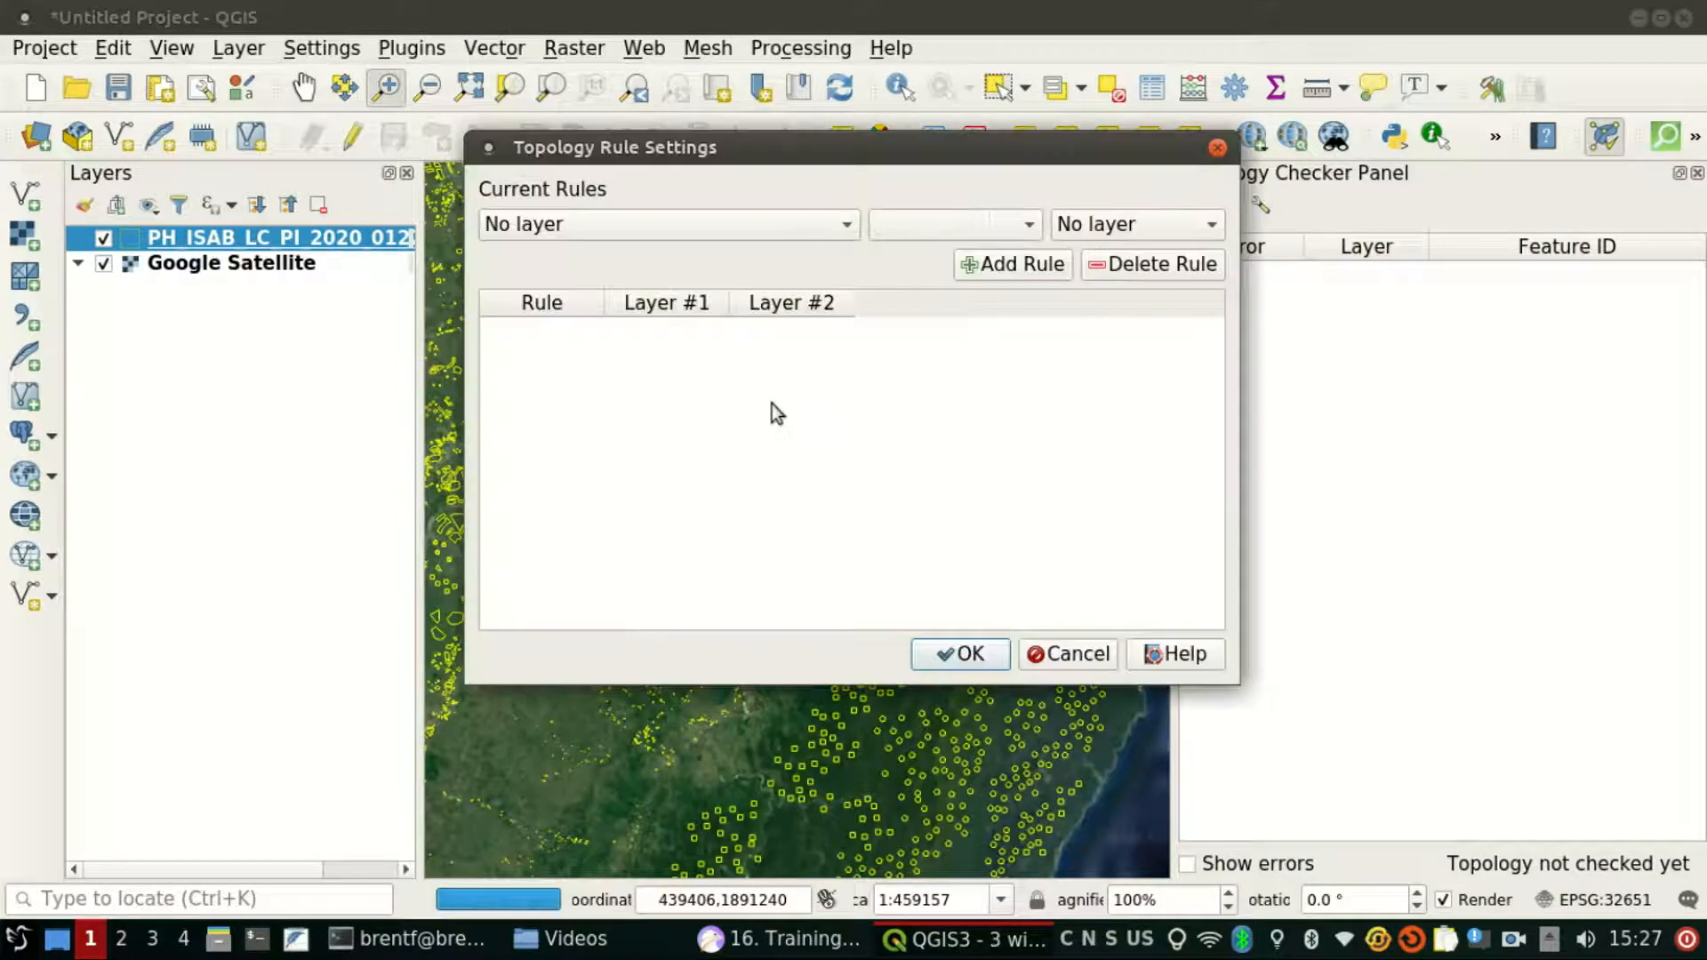
left_click(746, 222)
left_click(710, 256)
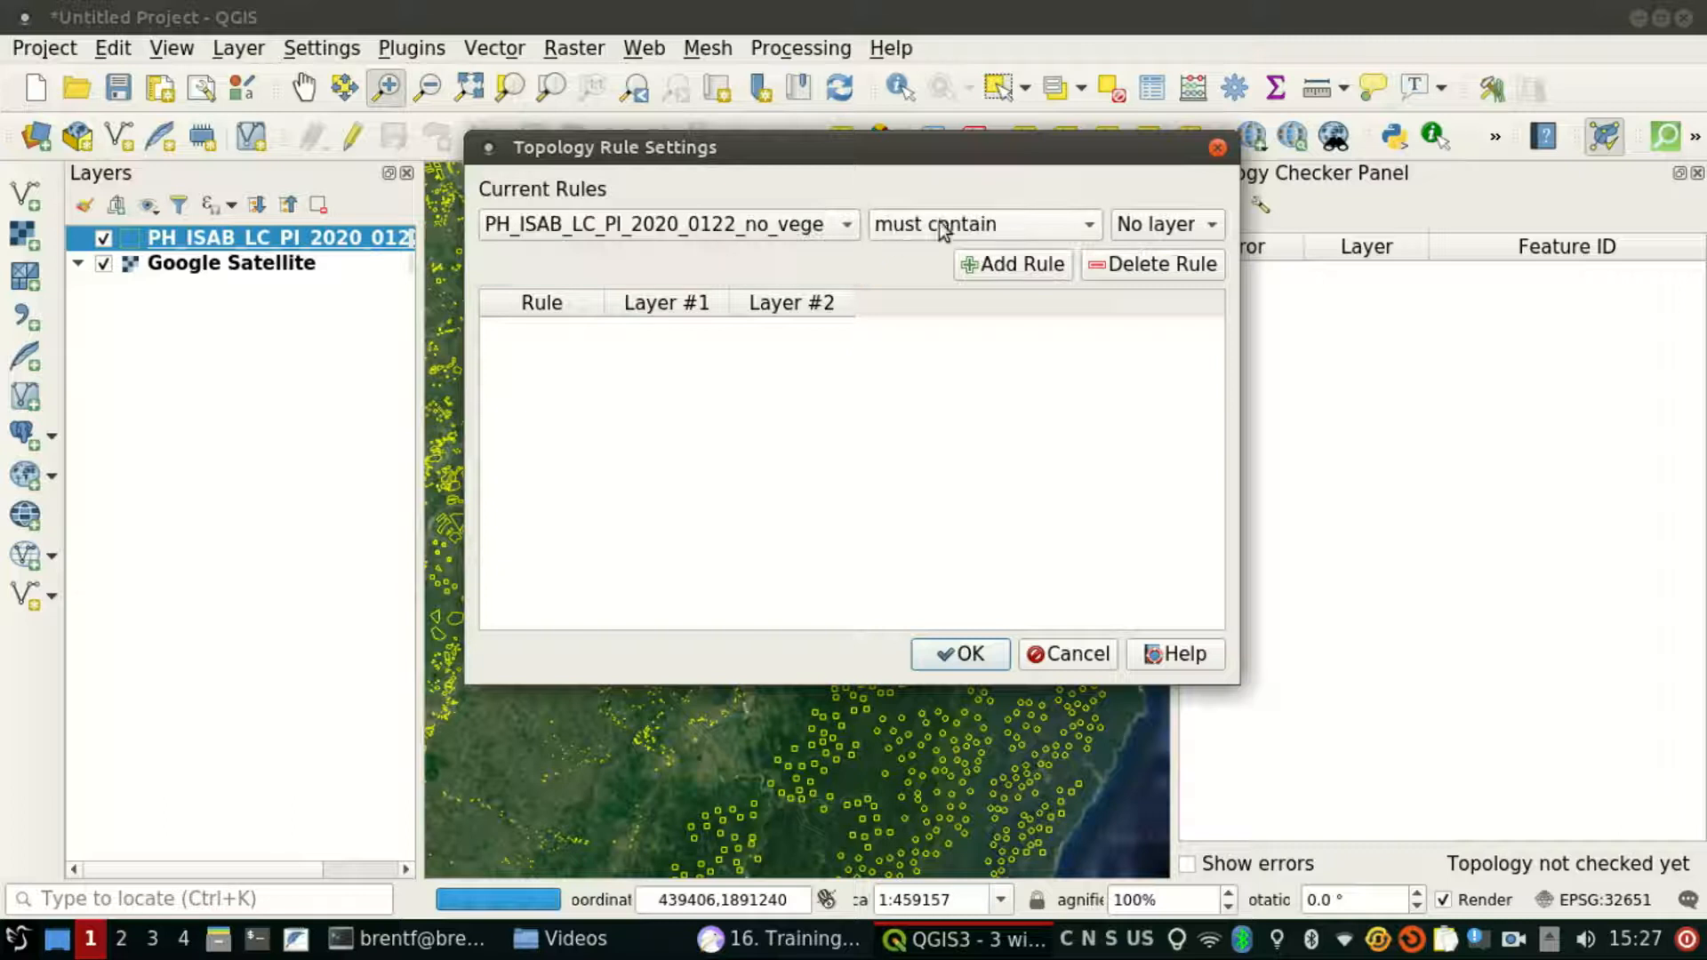
left_click(1017, 226)
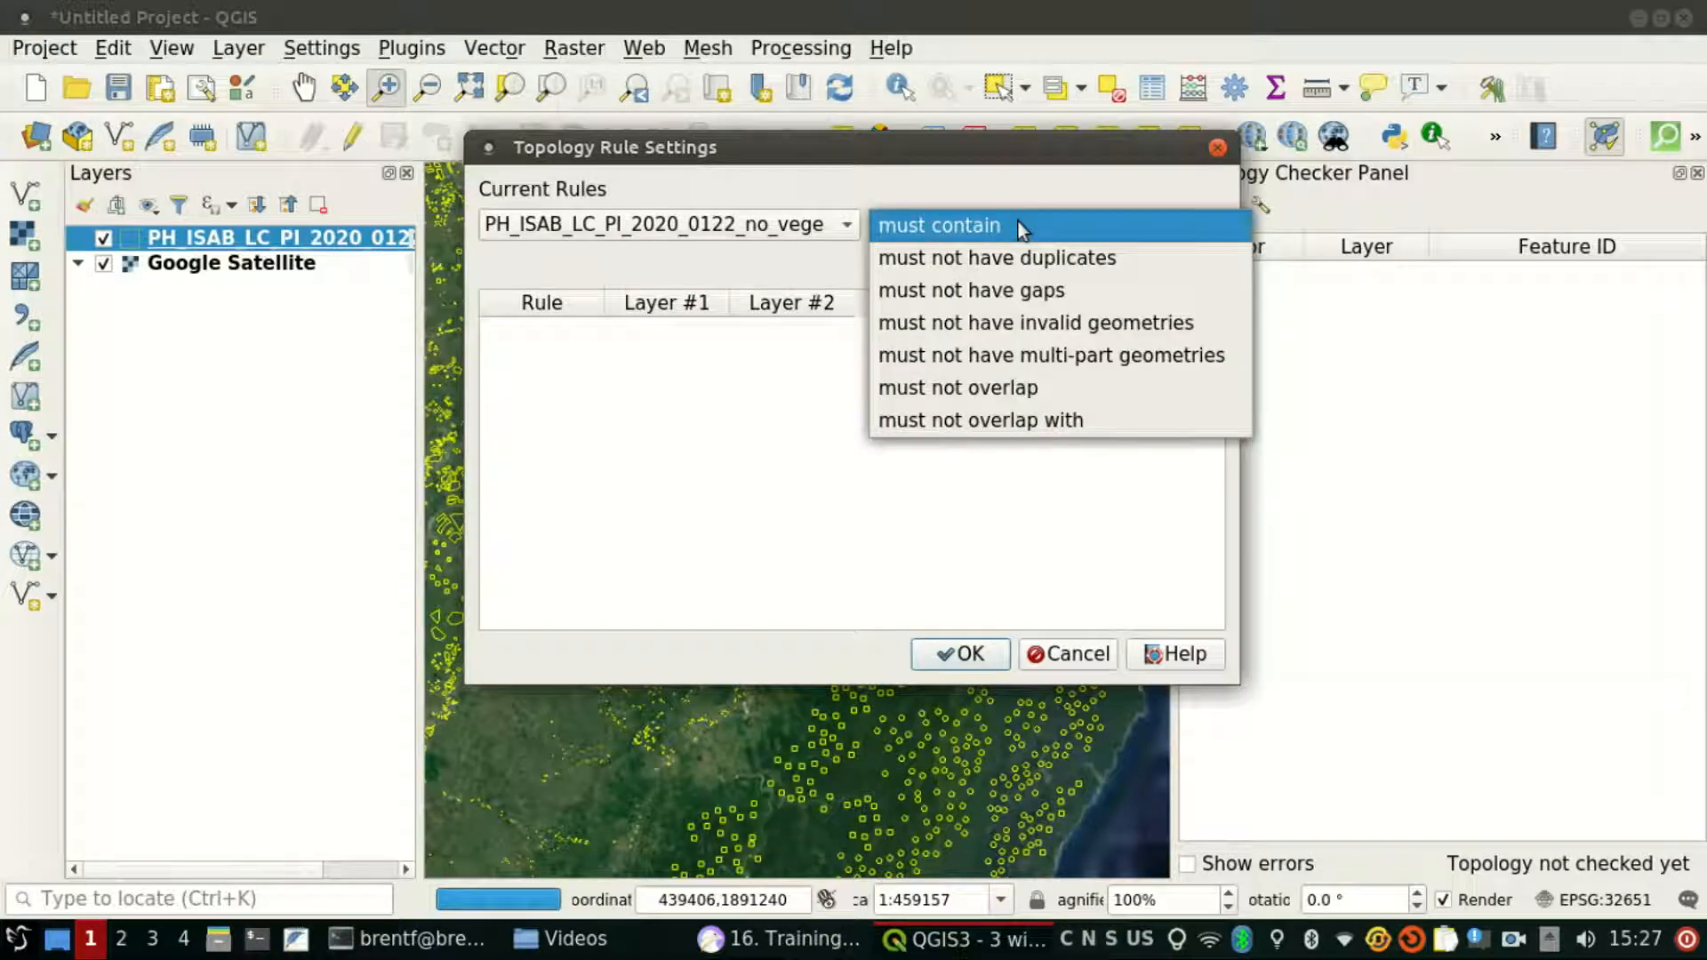
left_click(1047, 341)
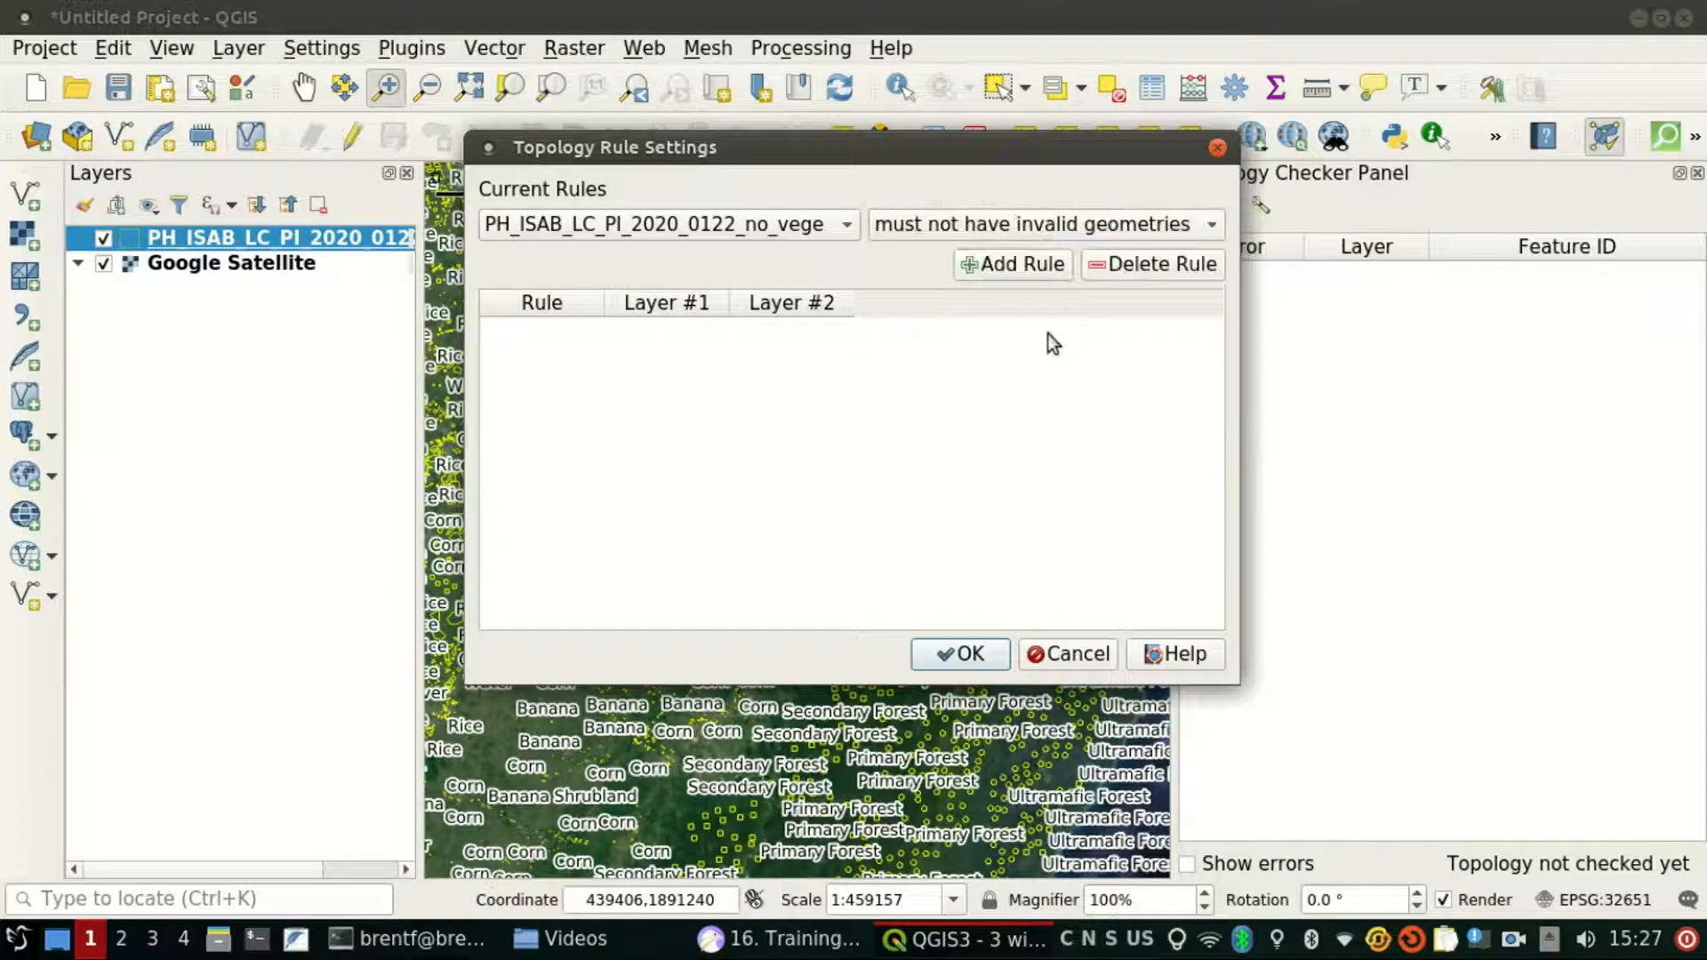
left_click(1013, 264)
Step: Choose the "must not have gaps" condition for the same layer, enlarge the rule settings dialog and accept the settings
left_click(734, 222)
left_click(747, 255)
left_click(920, 223)
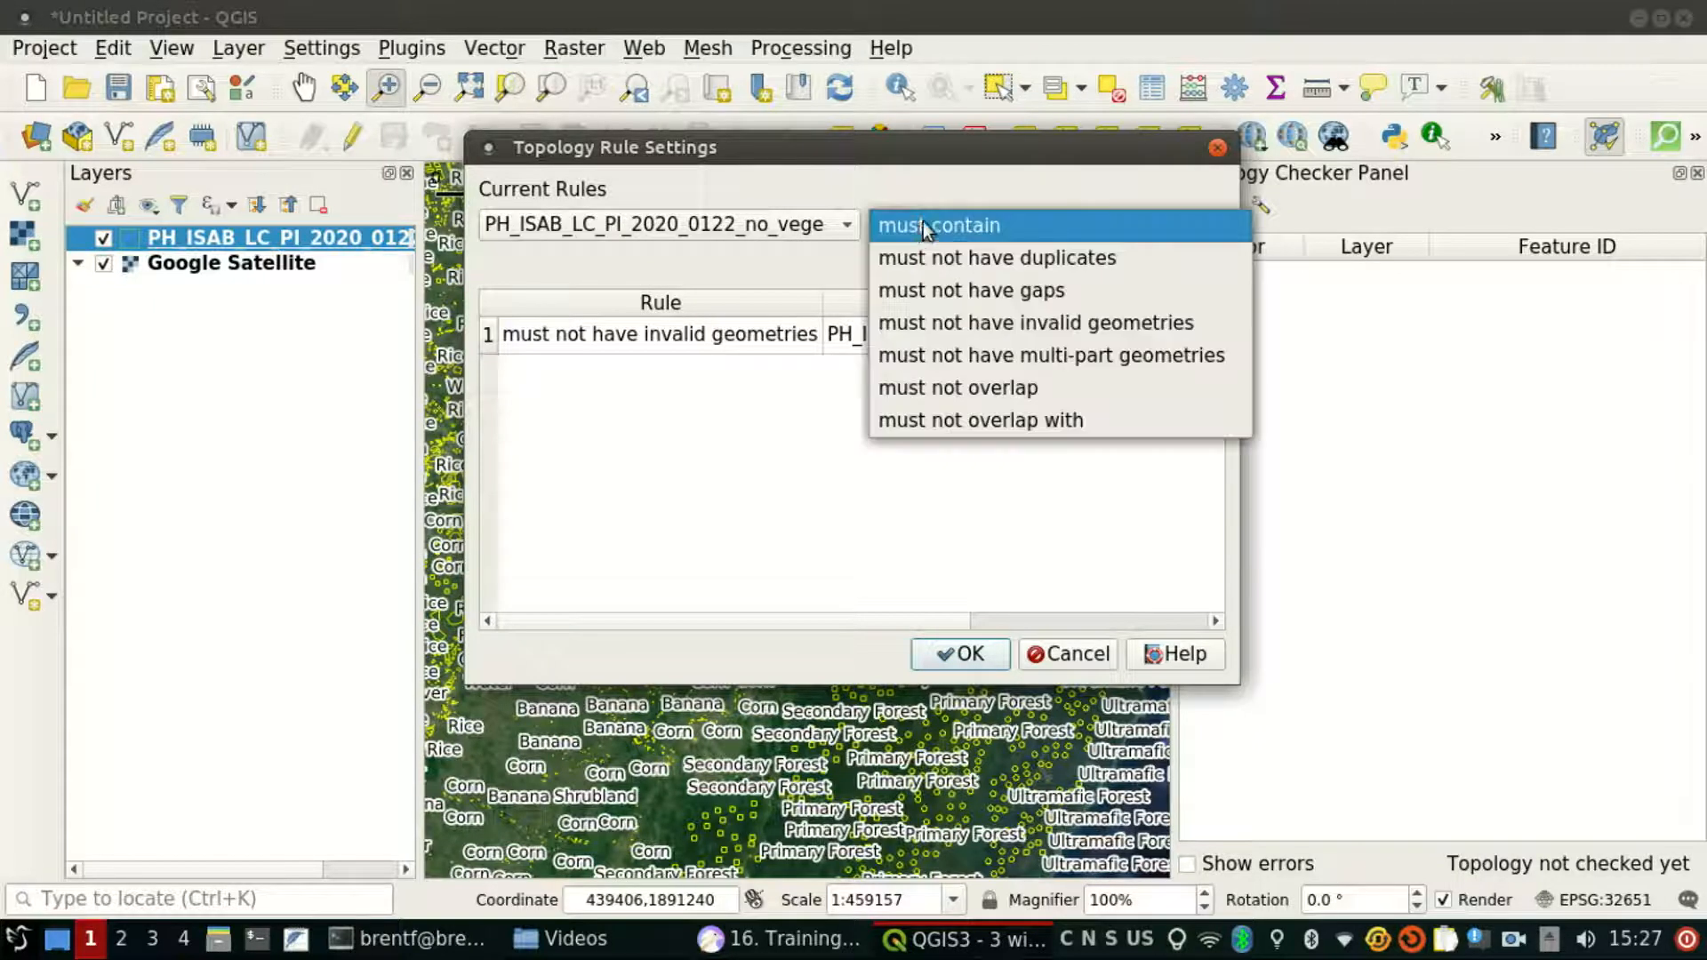
left_click(1029, 294)
left_click_drag(994, 148, 761, 96)
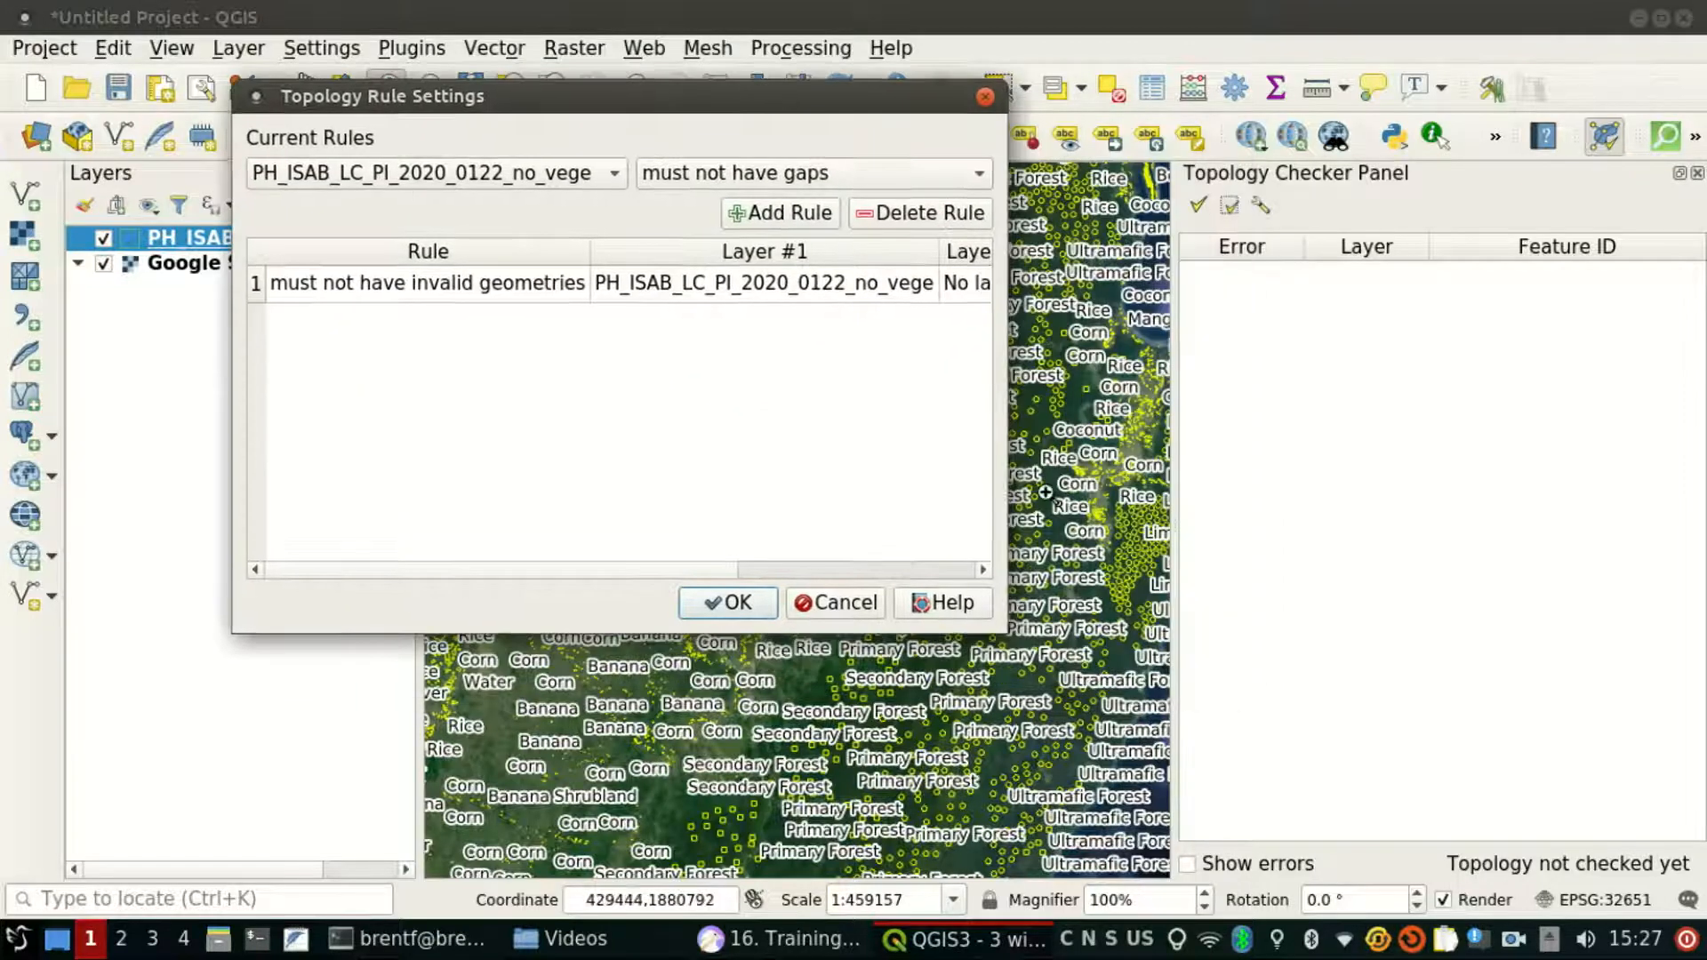
left_click_drag(997, 628, 1348, 740)
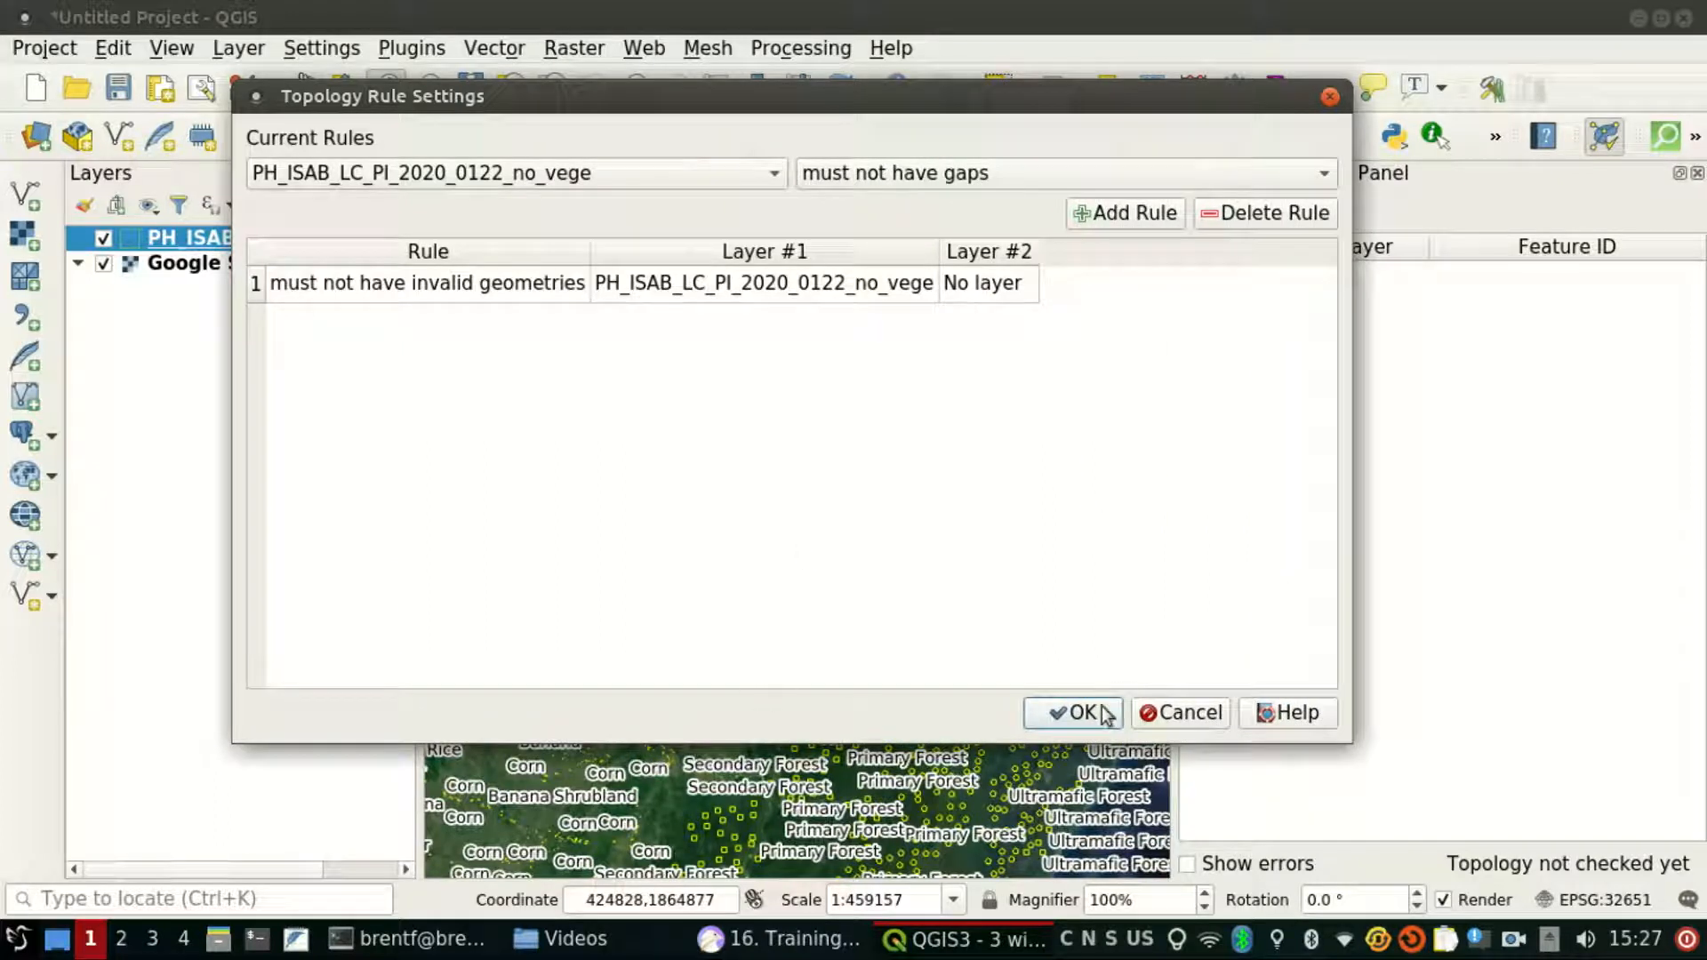
left_click_drag(1035, 91, 927, 94)
left_click(991, 712)
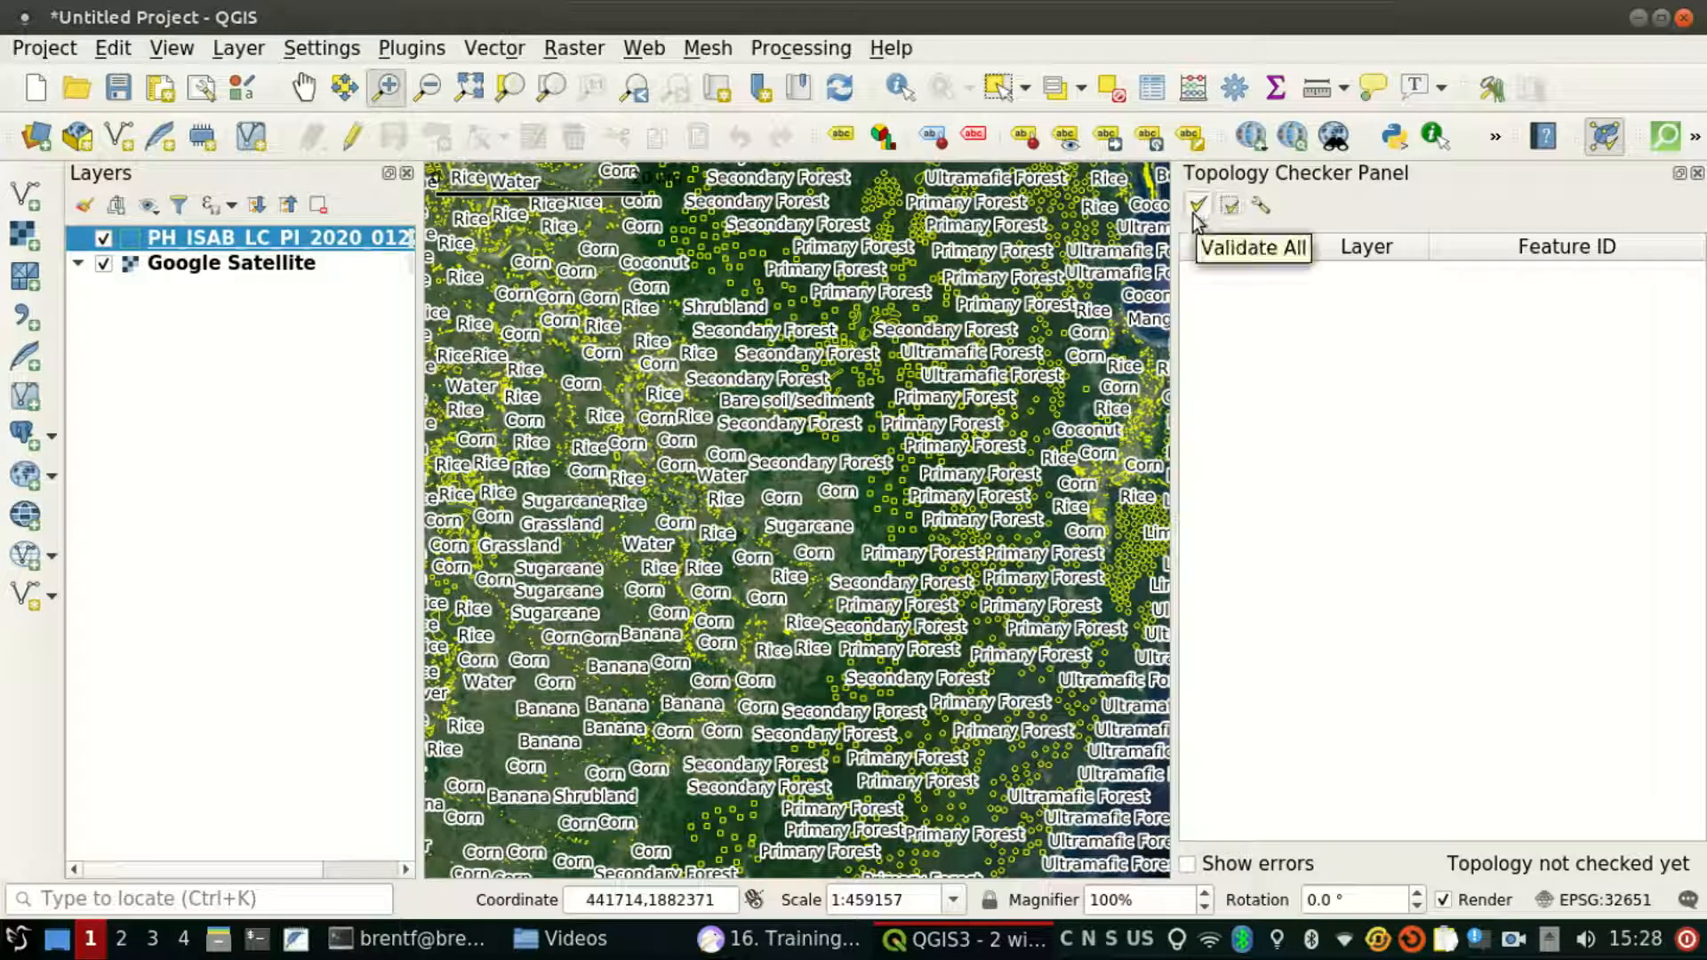
Step: Validate the whole layer, repeat the validation for the current map extent and select the invalid geometry error
left_click(1193, 214)
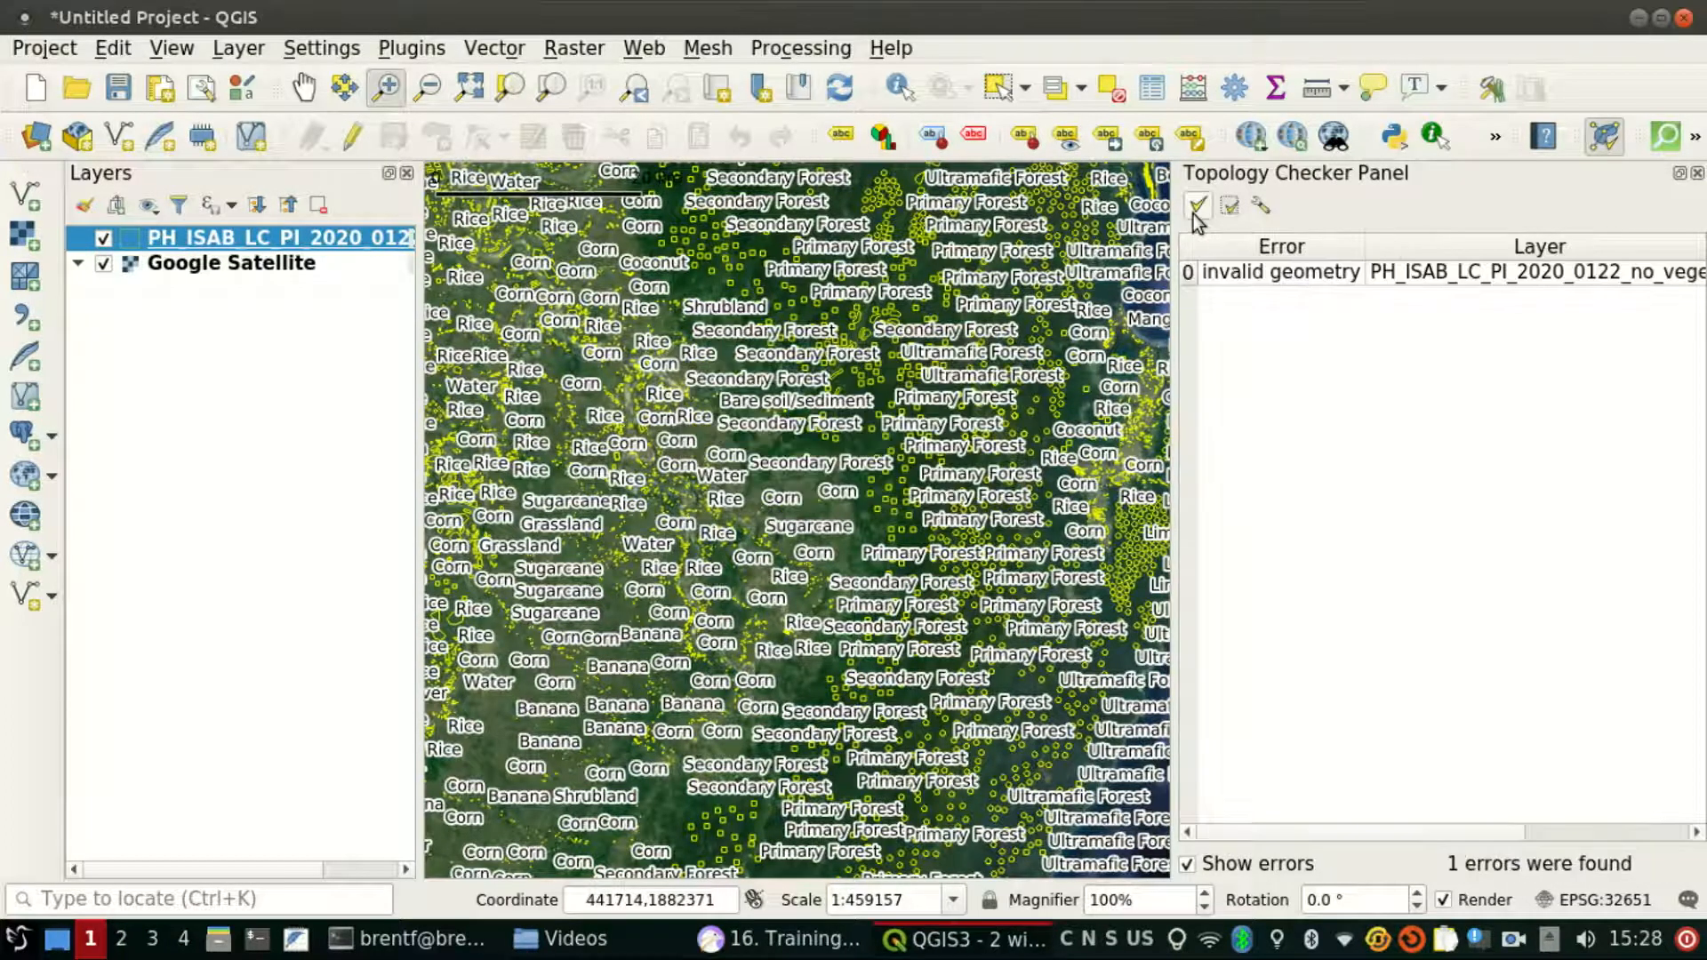
left_click(1192, 278)
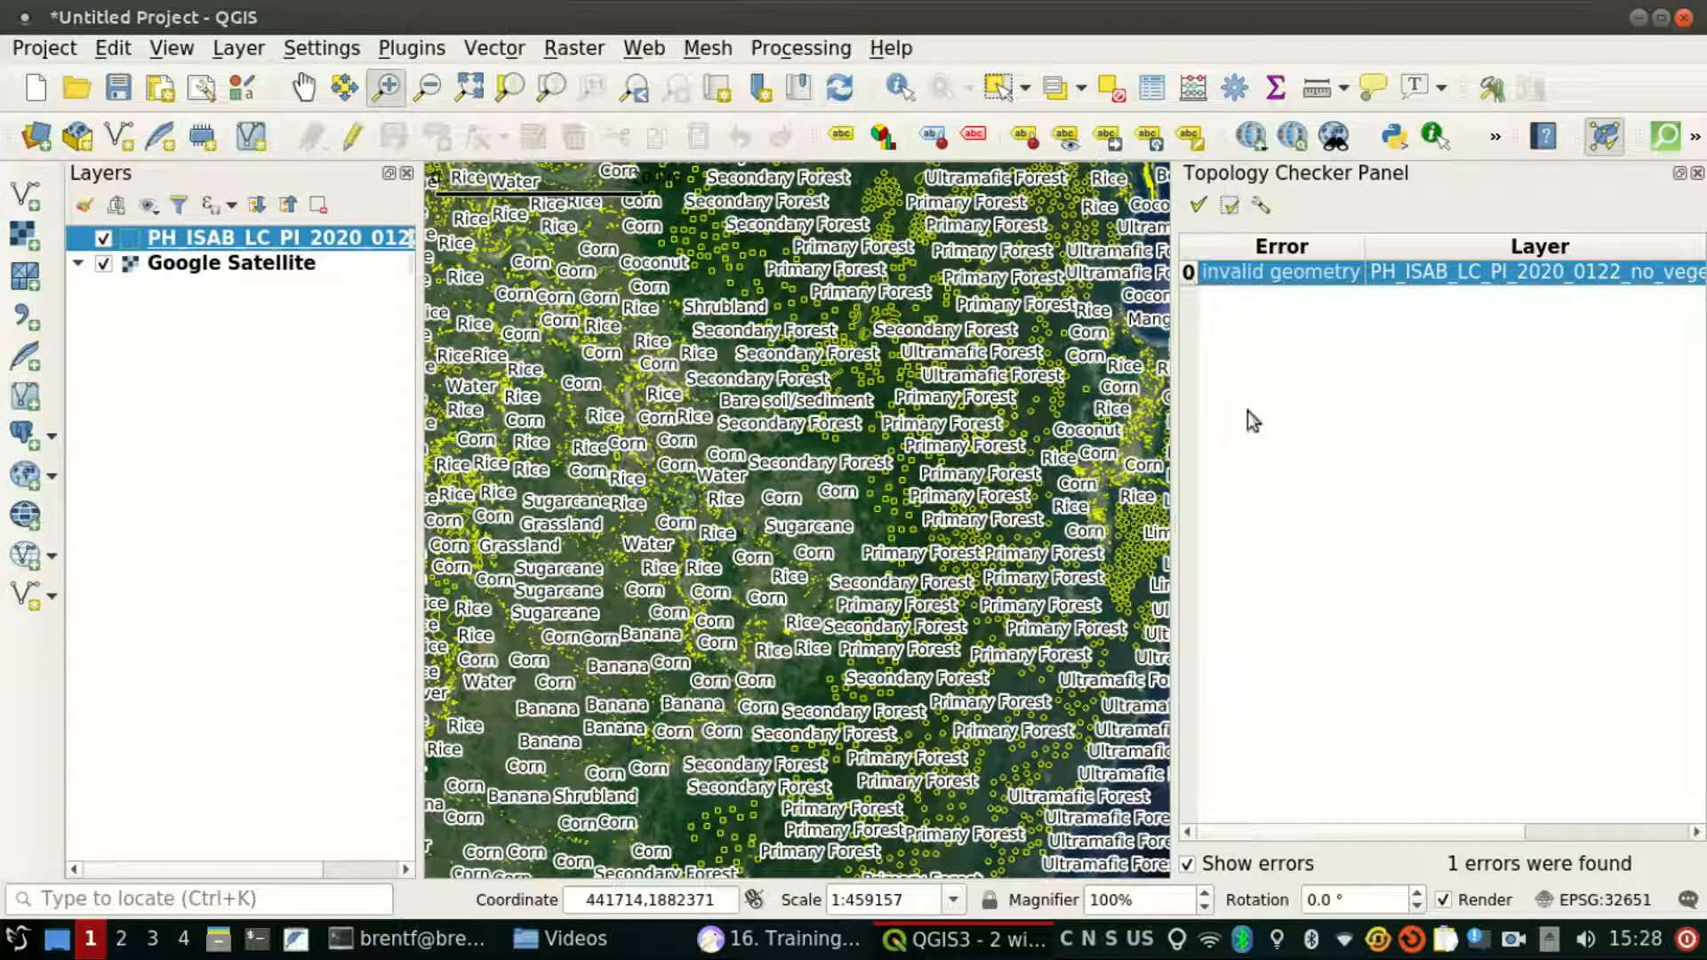
left_click(1228, 207)
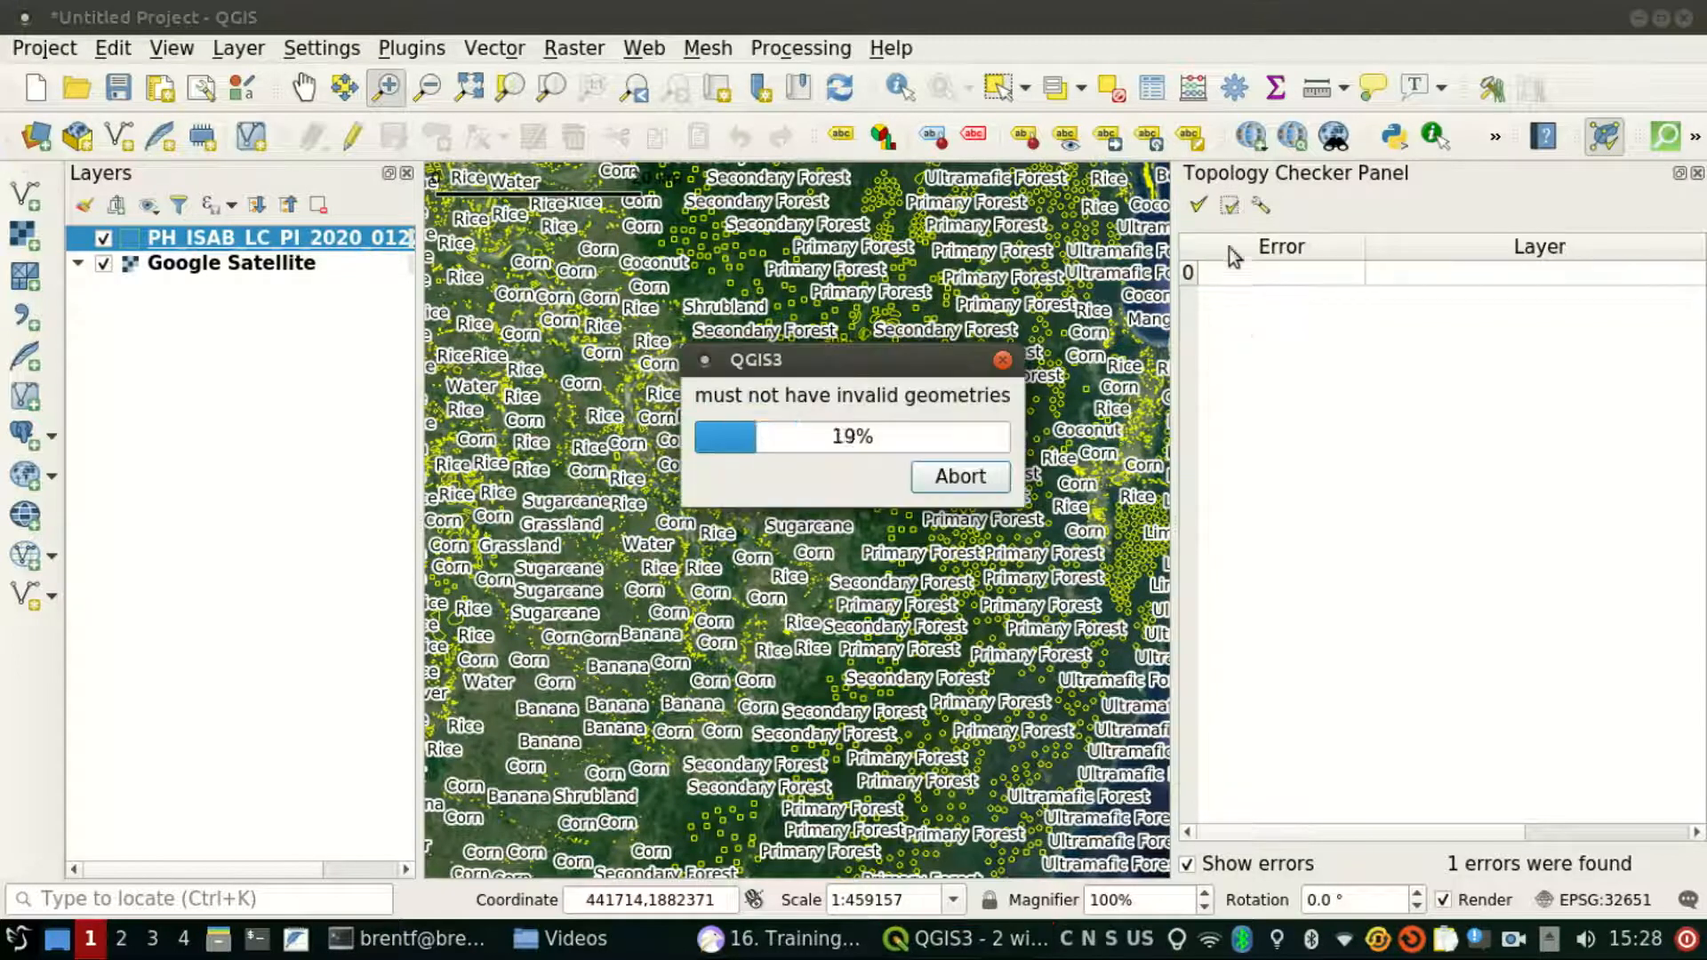
left_click(1195, 278)
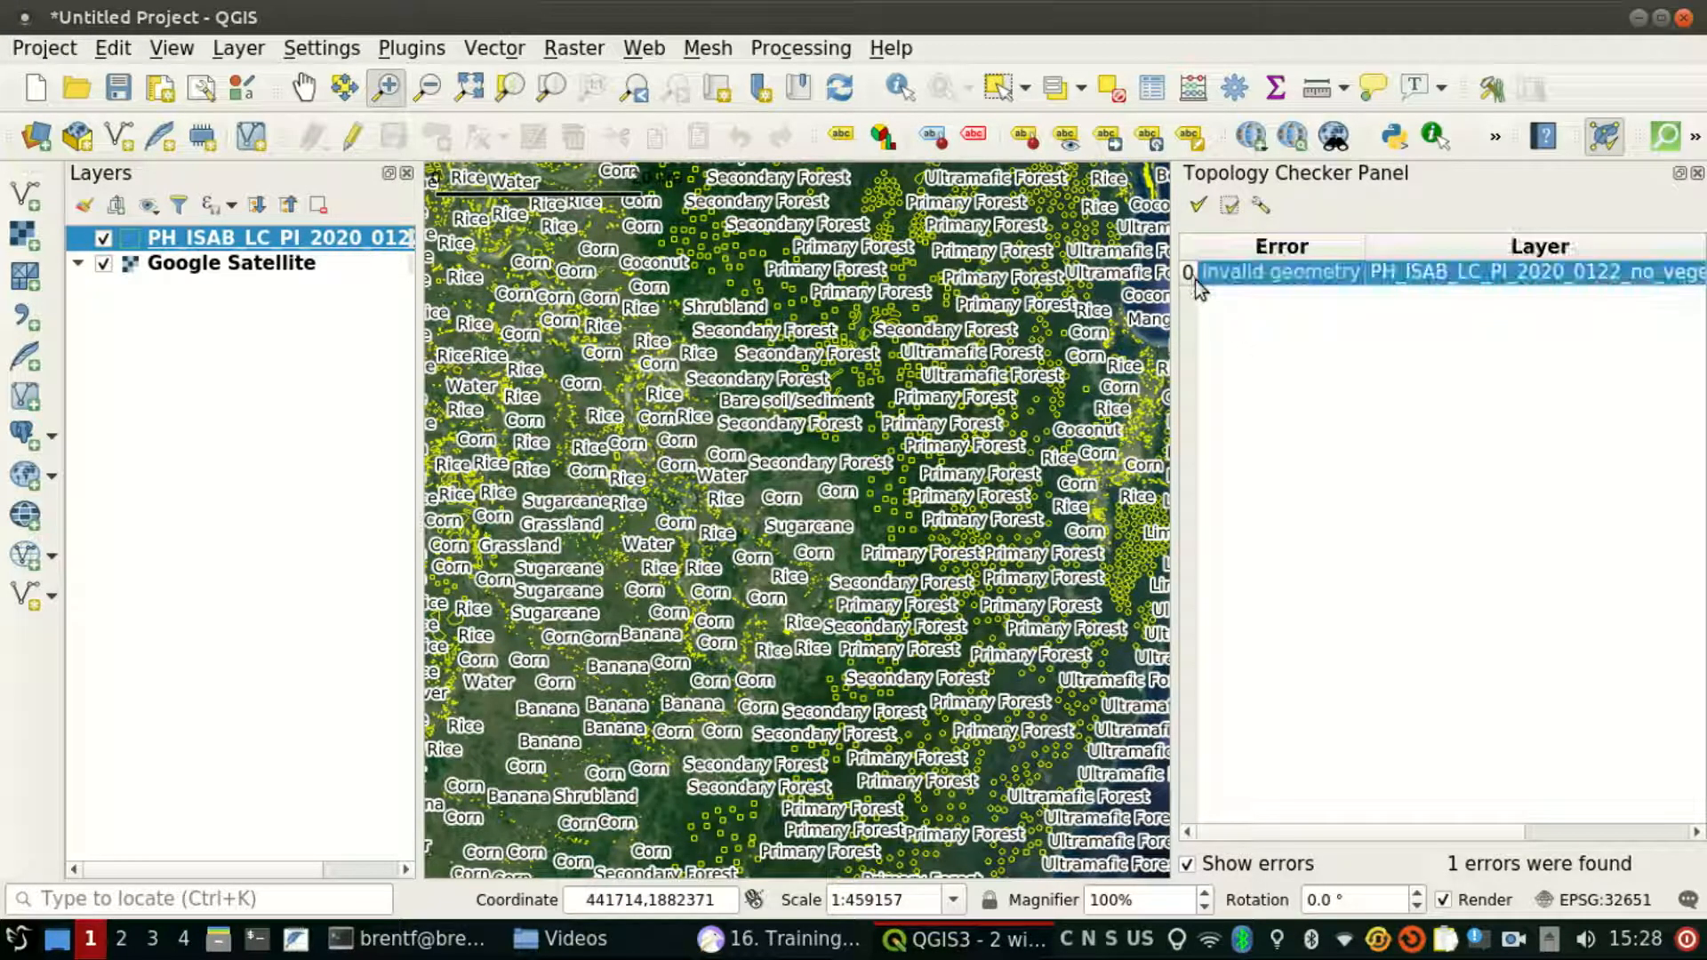
Step: Locate the selected invalid geometry on the map by zooming in on its red error marker
scroll(956, 531, "down", 1)
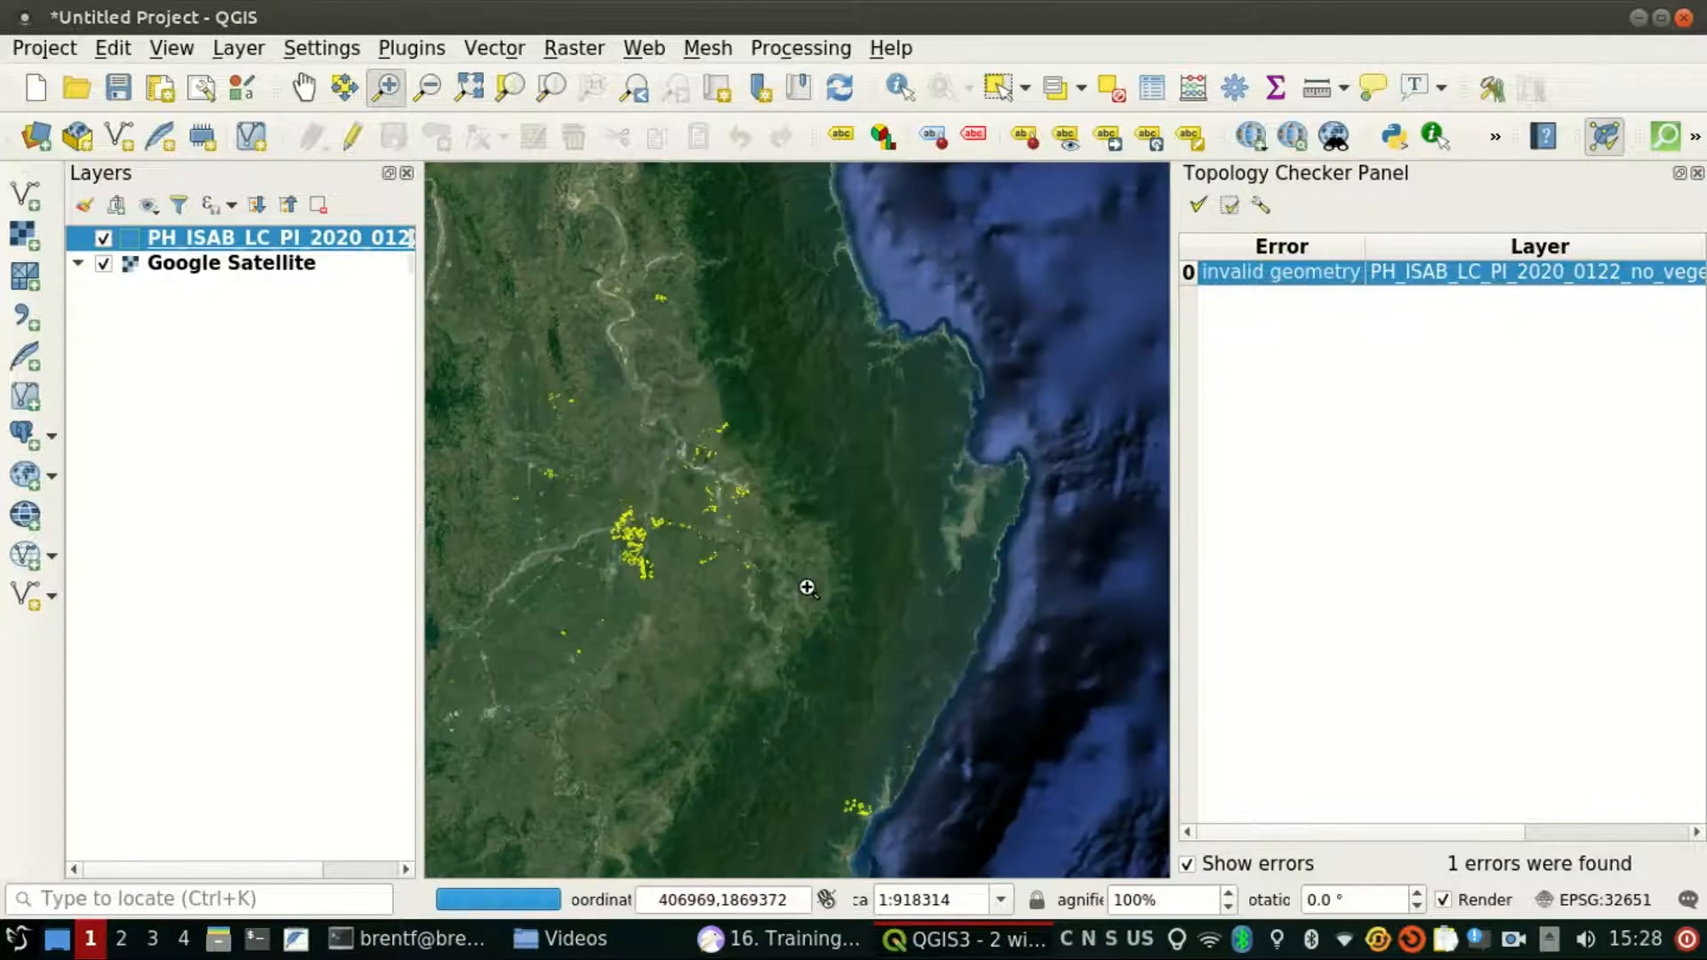
left_click(840, 573)
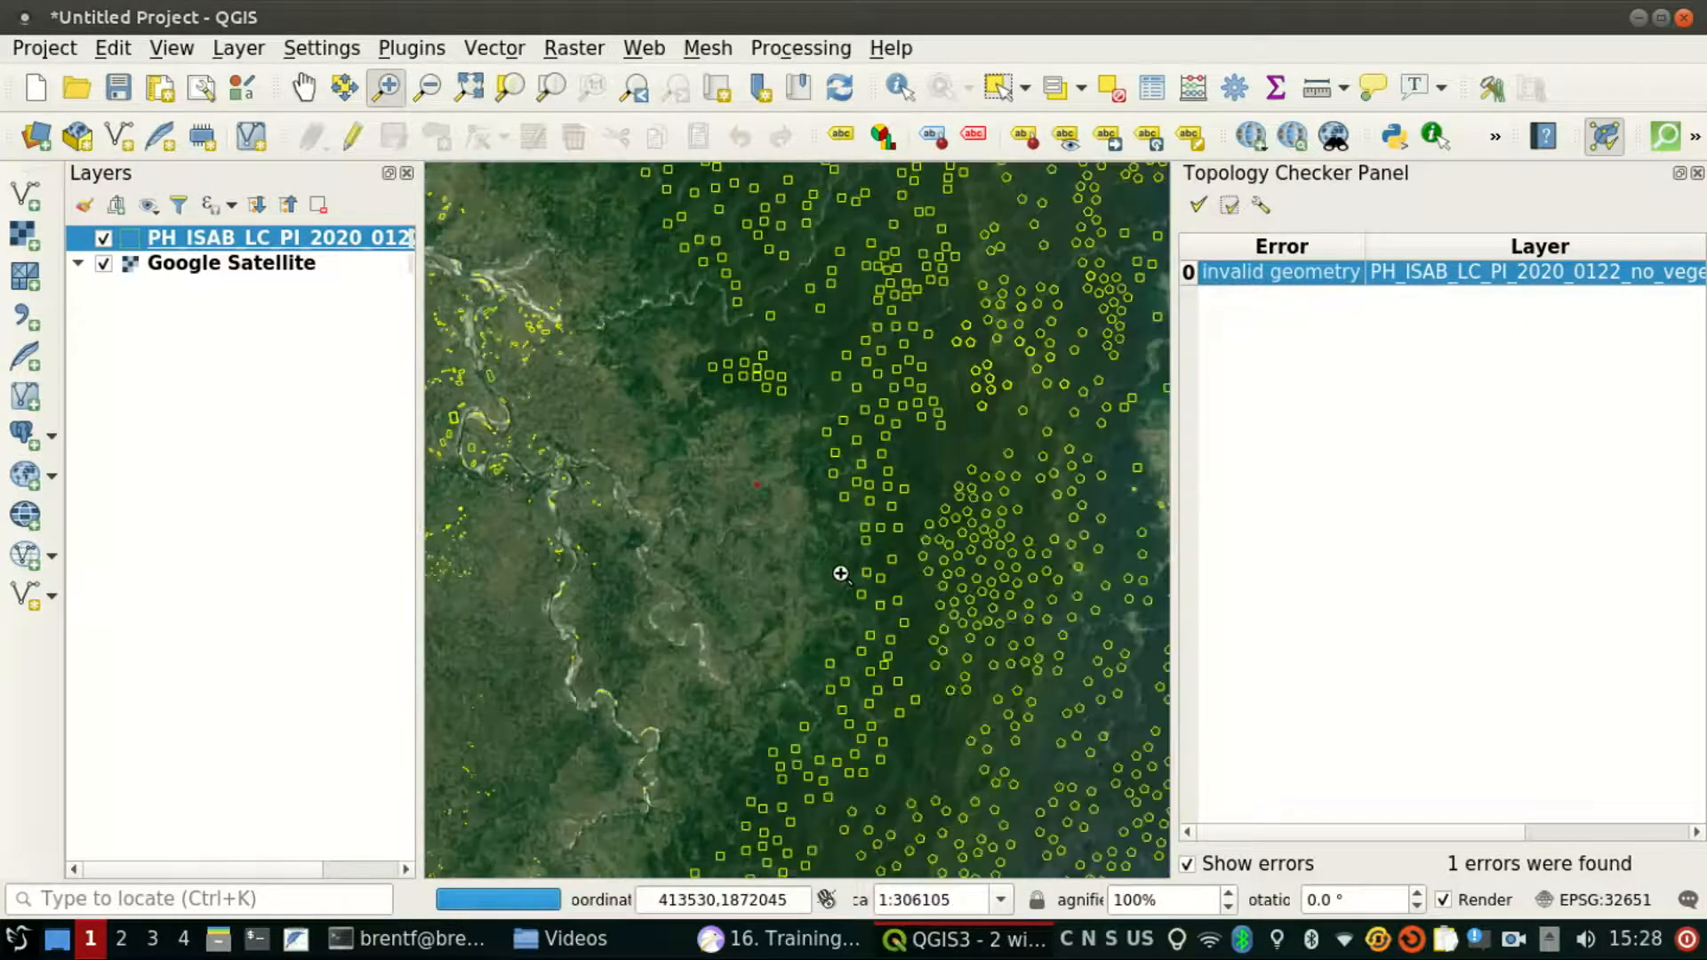
left_click(762, 485)
scroll(787, 487, "up", 2)
scroll(718, 499, "up", 1)
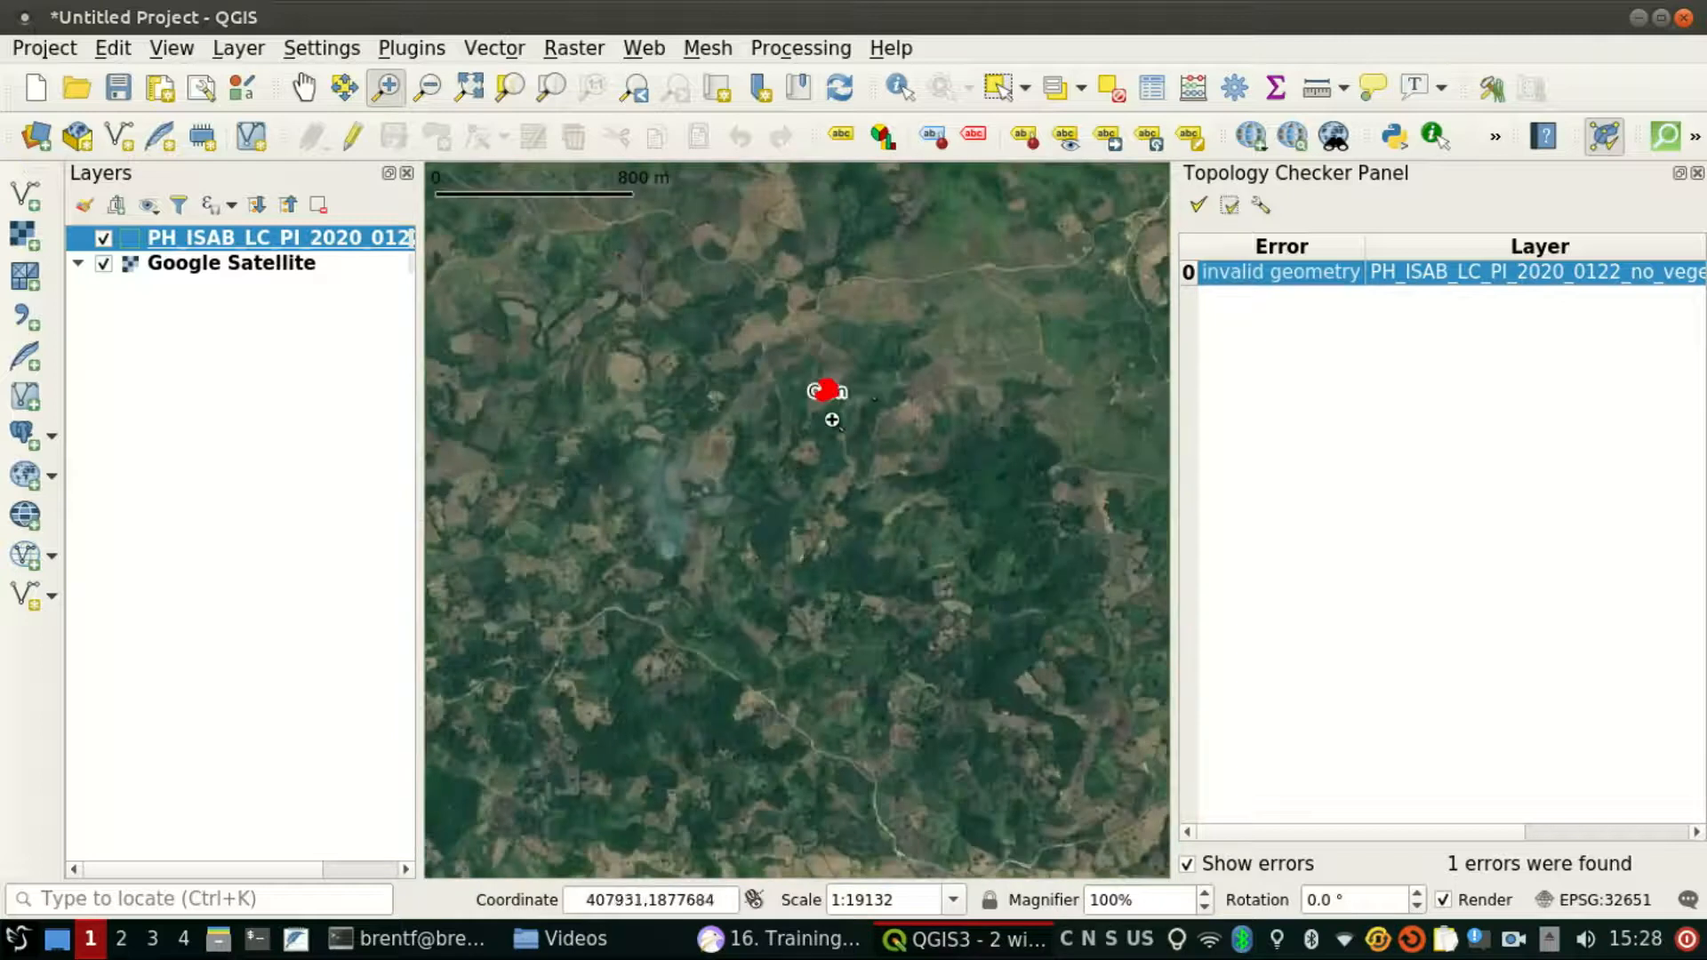
Step: Examine the shape of the flagged invalid corn polygon up close on the satellite map
left_click_drag(863, 389, 863, 553)
scroll(860, 555, "up", 4)
left_click_drag(731, 614, 1131, 393)
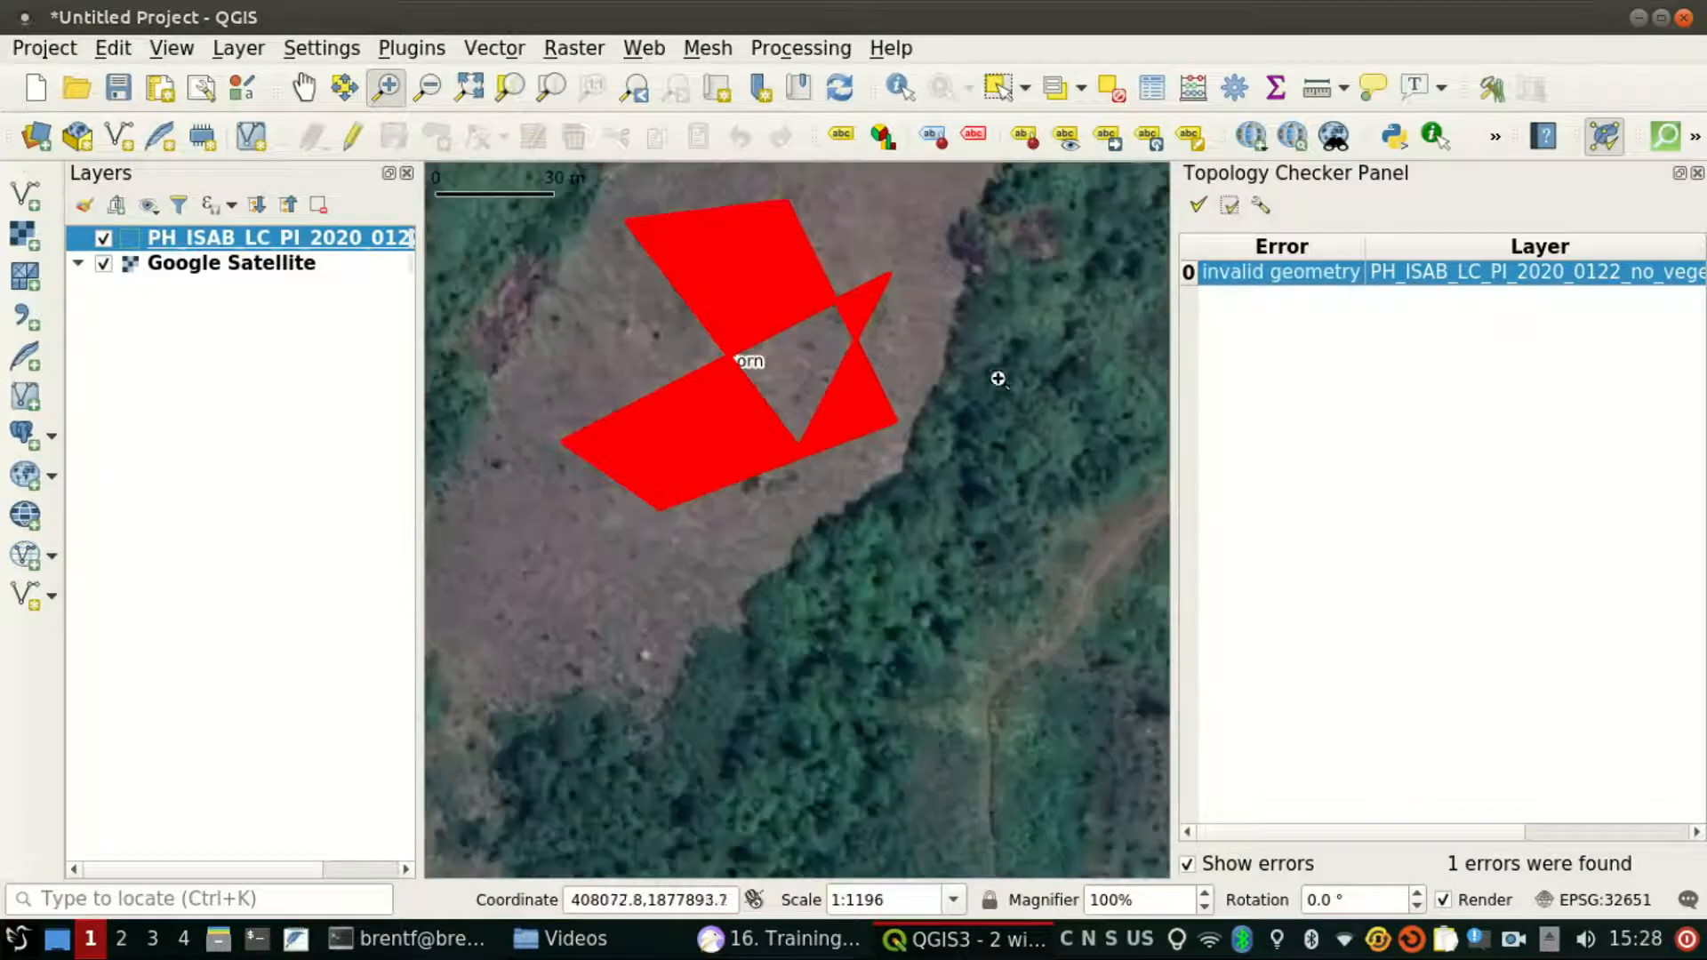
left_click_drag(966, 372, 949, 567)
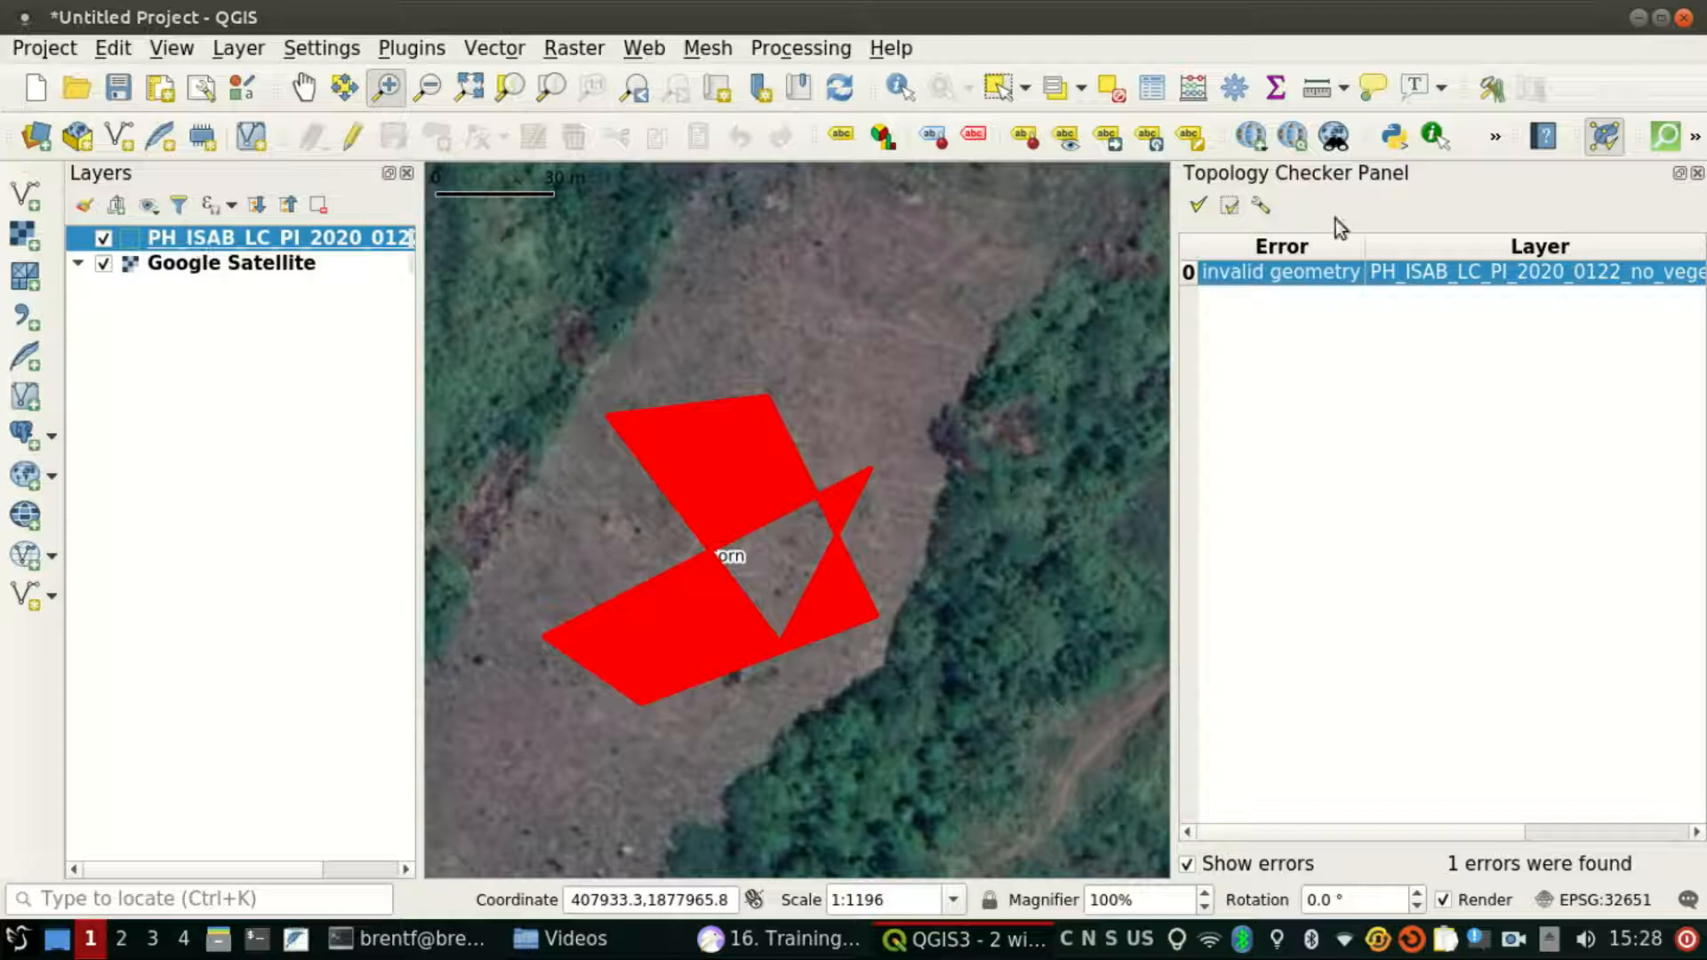
Step: Delete the invalid corn polygon from PH_ISAB_LC_PI_2020_0122_no_vege in an edit session, save the layer edits and end the session
left_click(1697, 174)
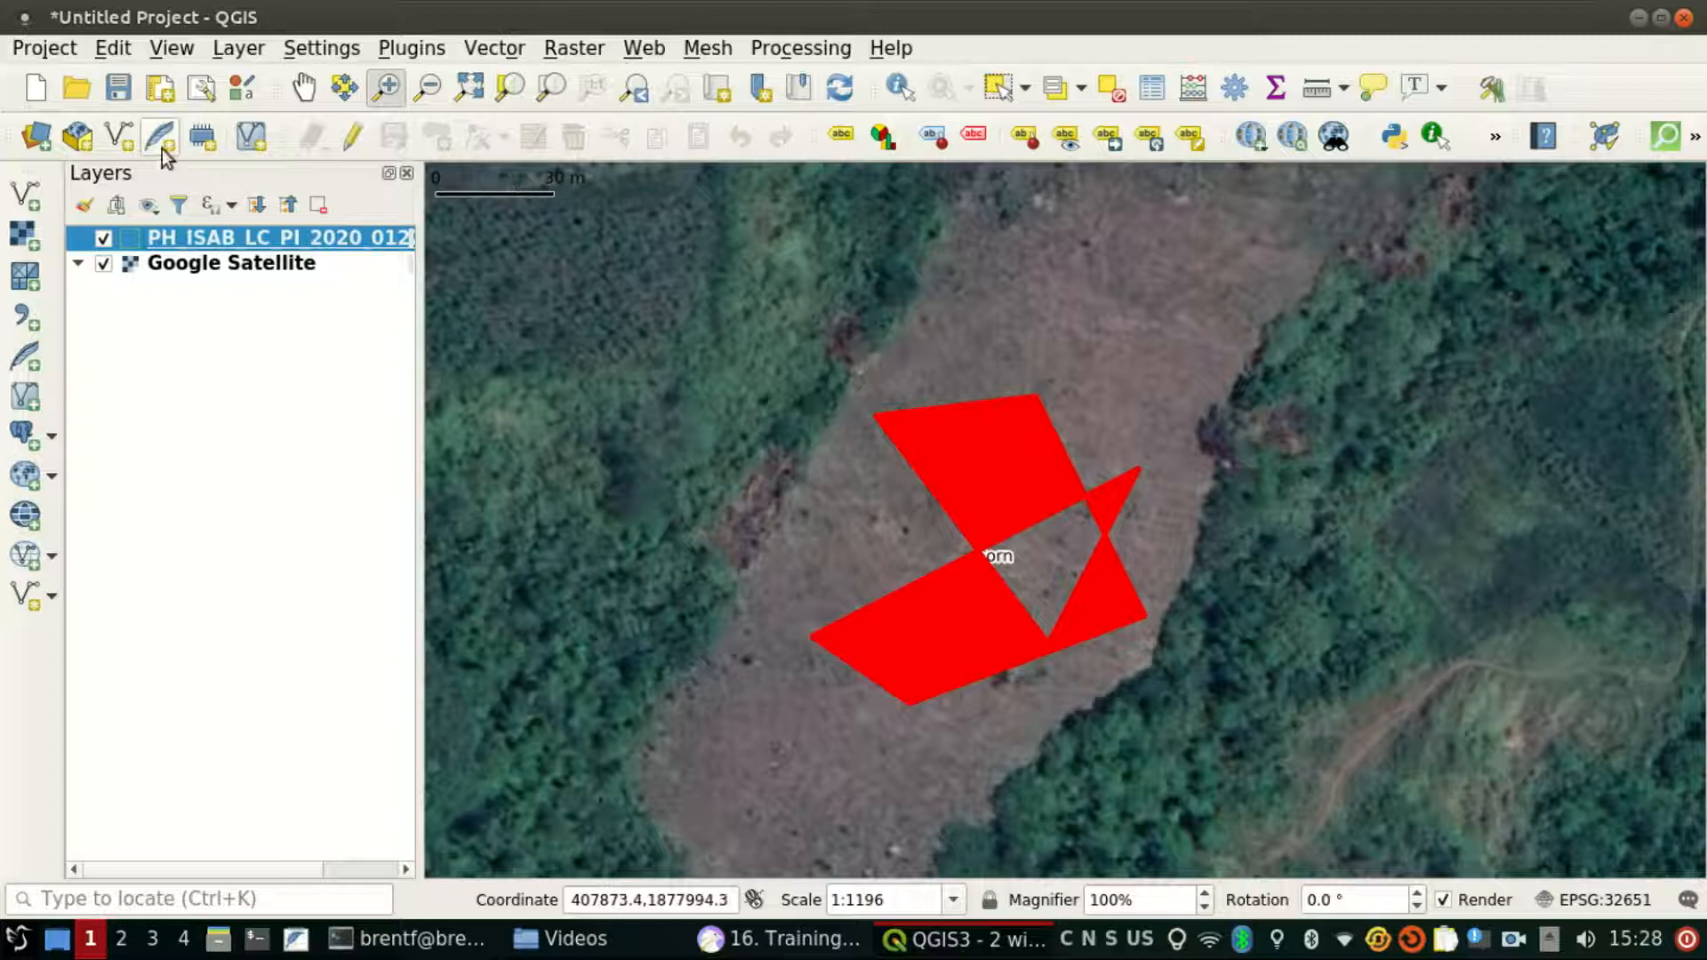
left_click(346, 137)
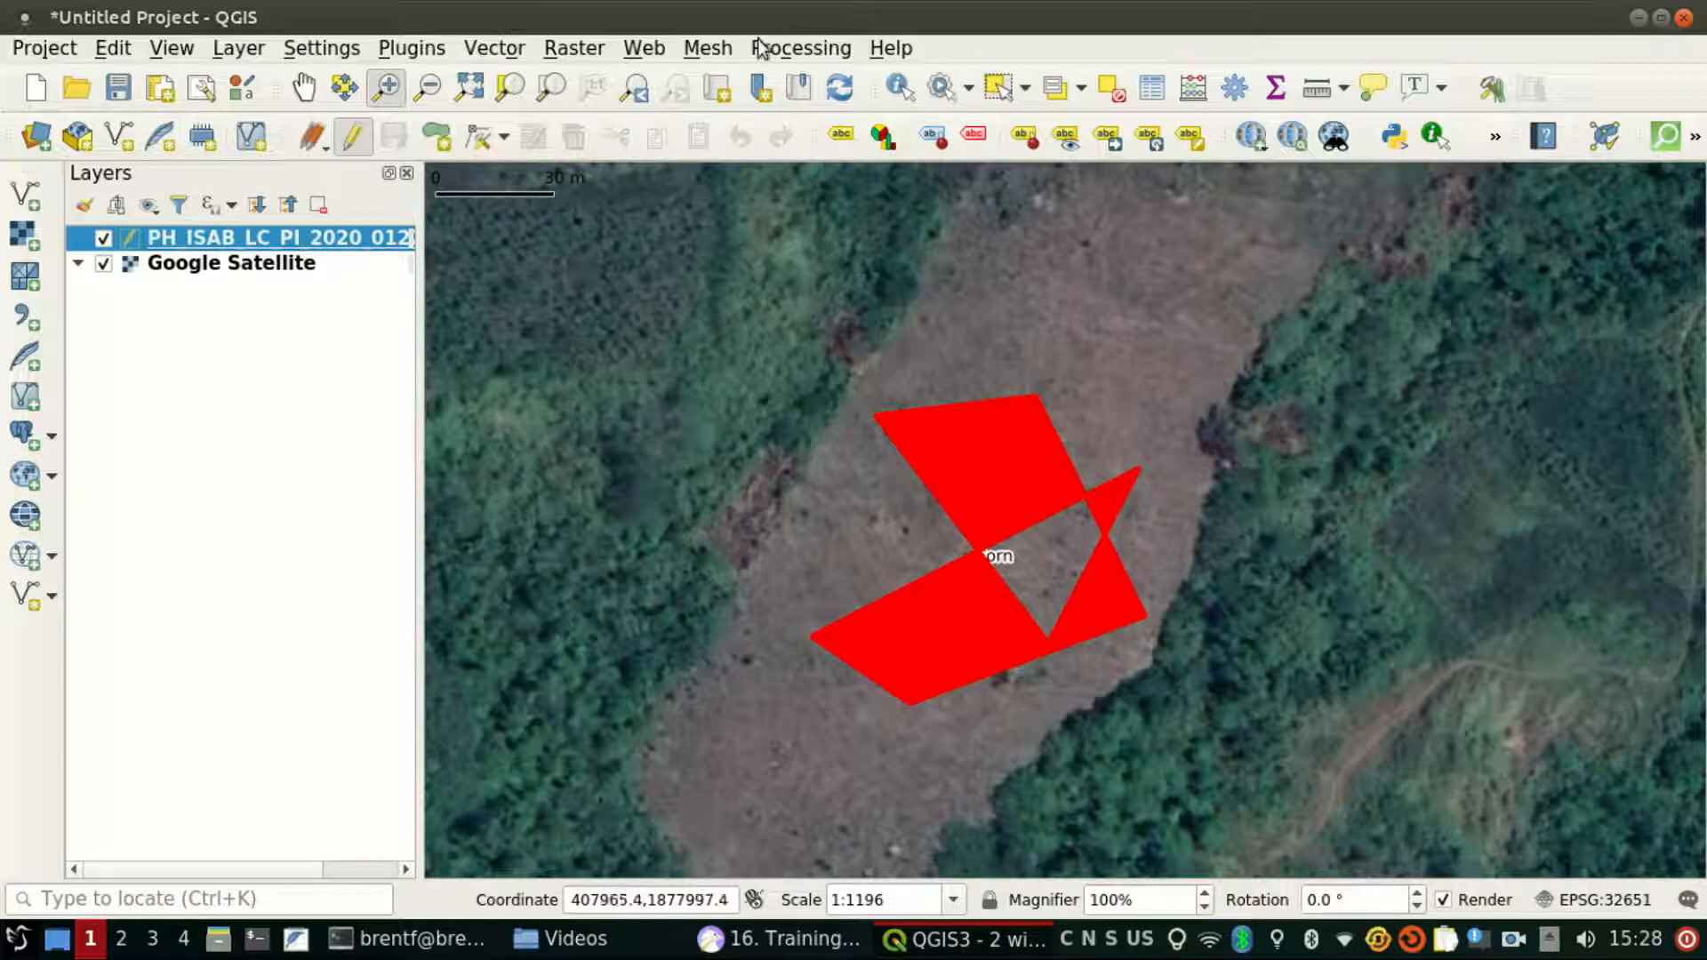
left_click_drag(845, 322, 1216, 668)
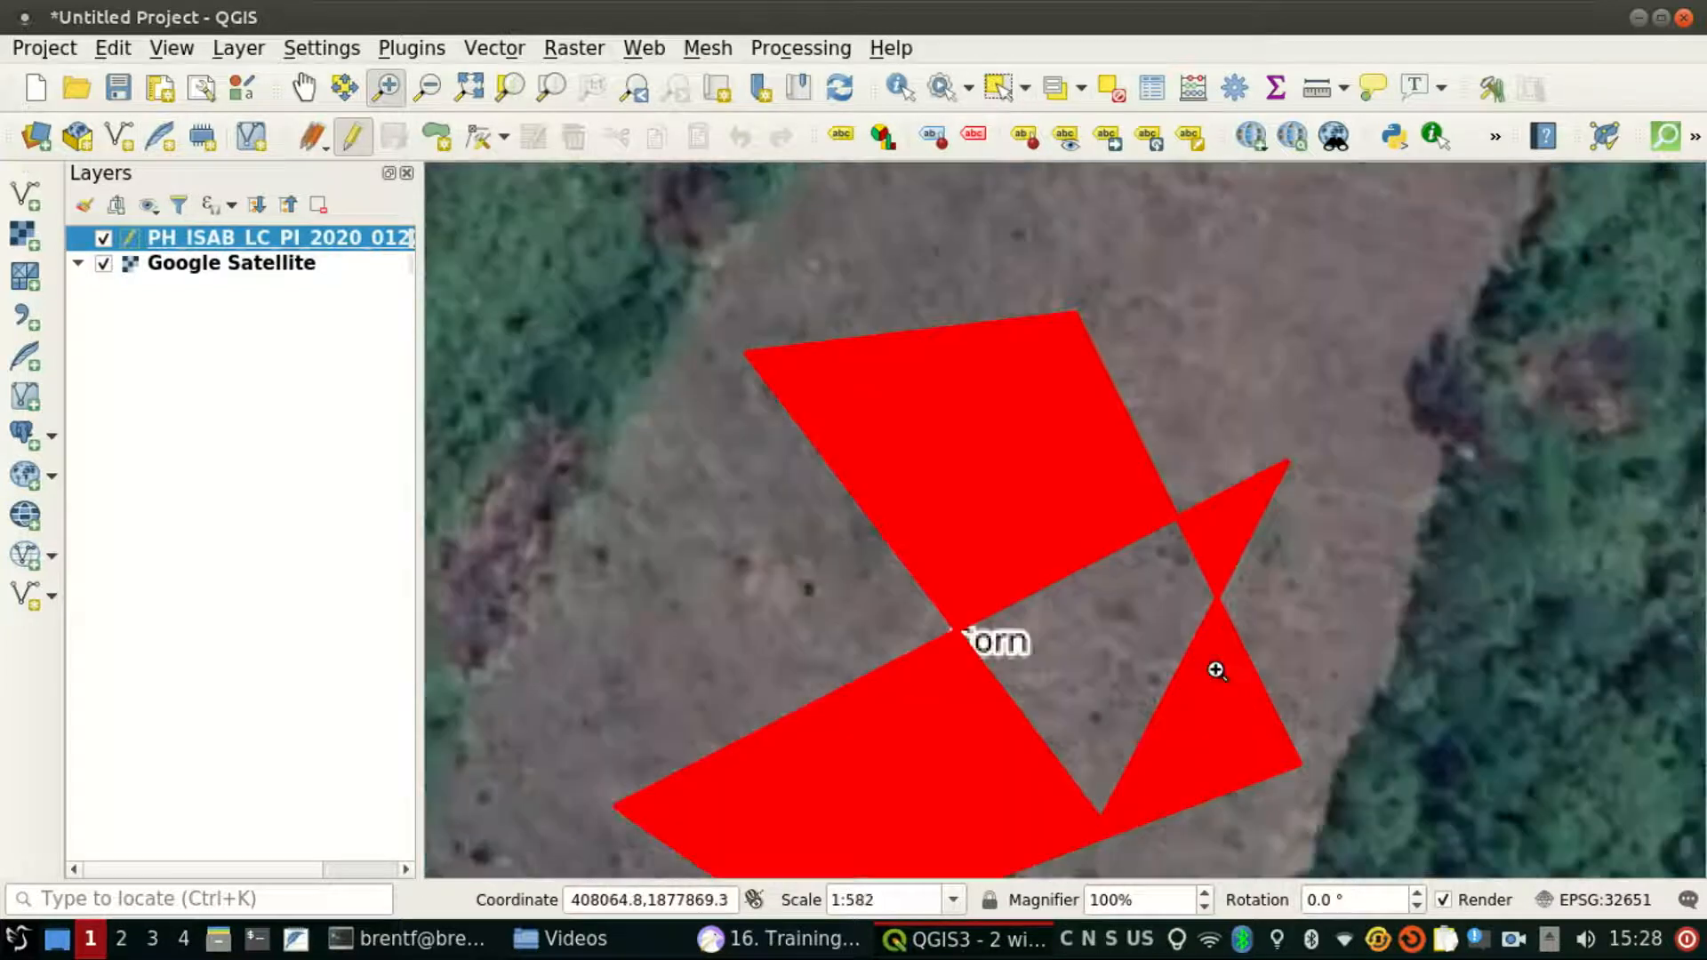
scroll(1093, 674, "down", 1)
left_click(996, 86)
left_click_drag(770, 327, 1078, 633)
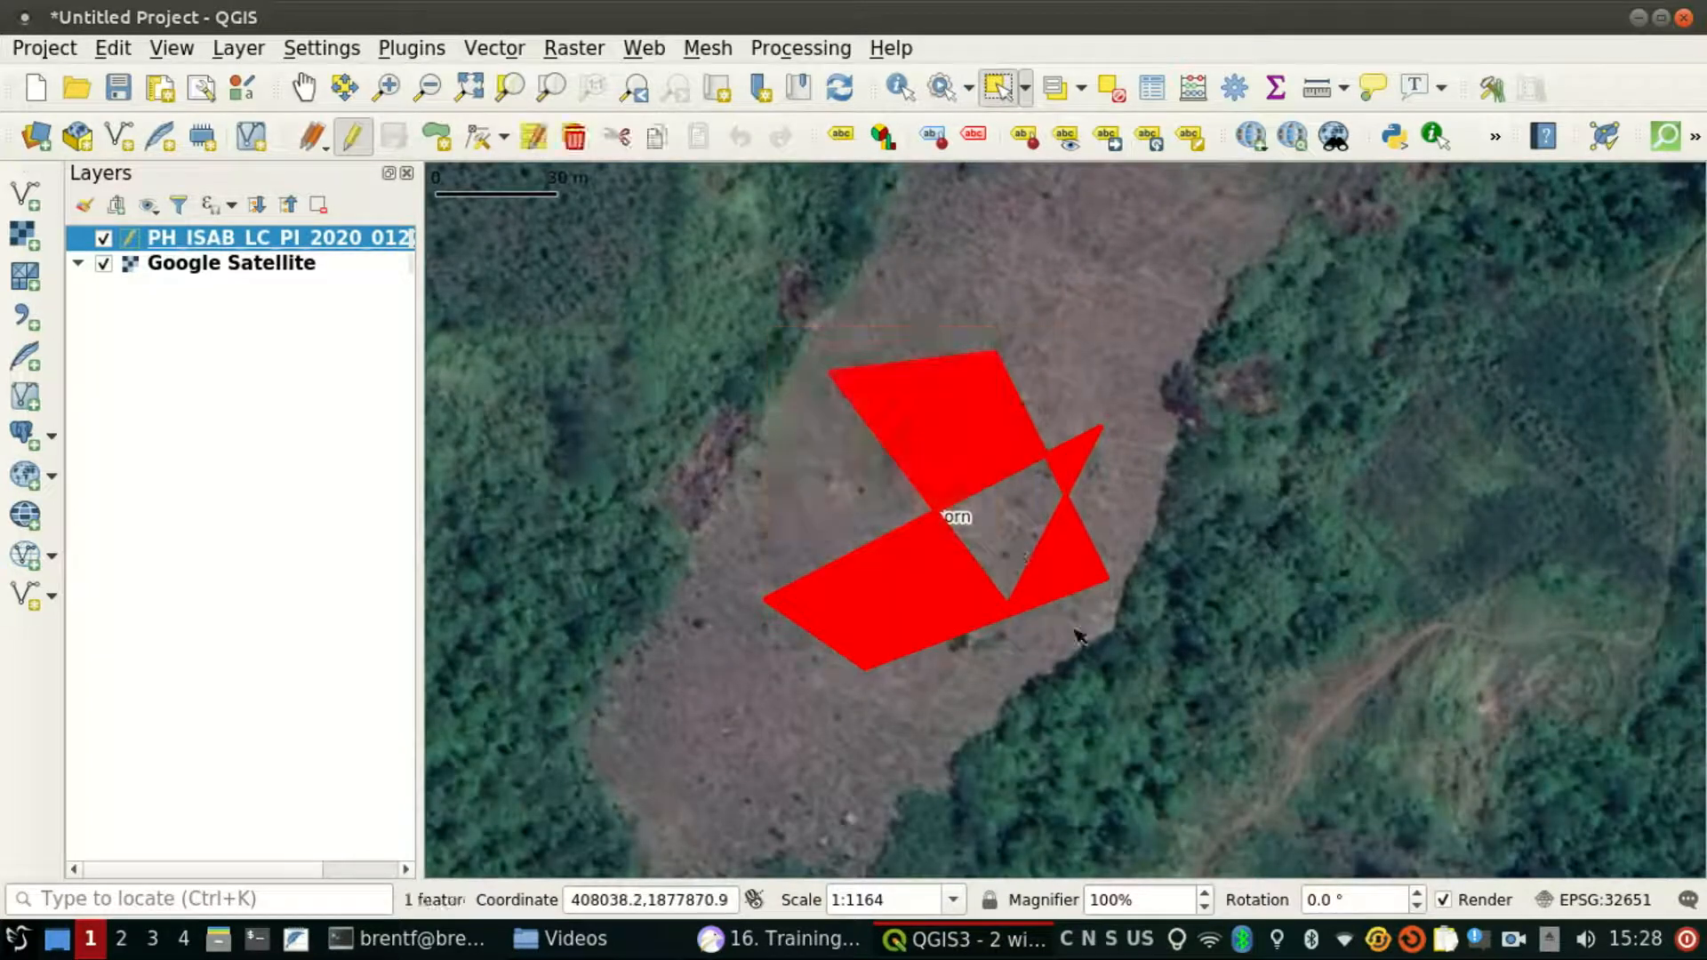
left_click_drag(699, 320, 1111, 669)
key("Delete")
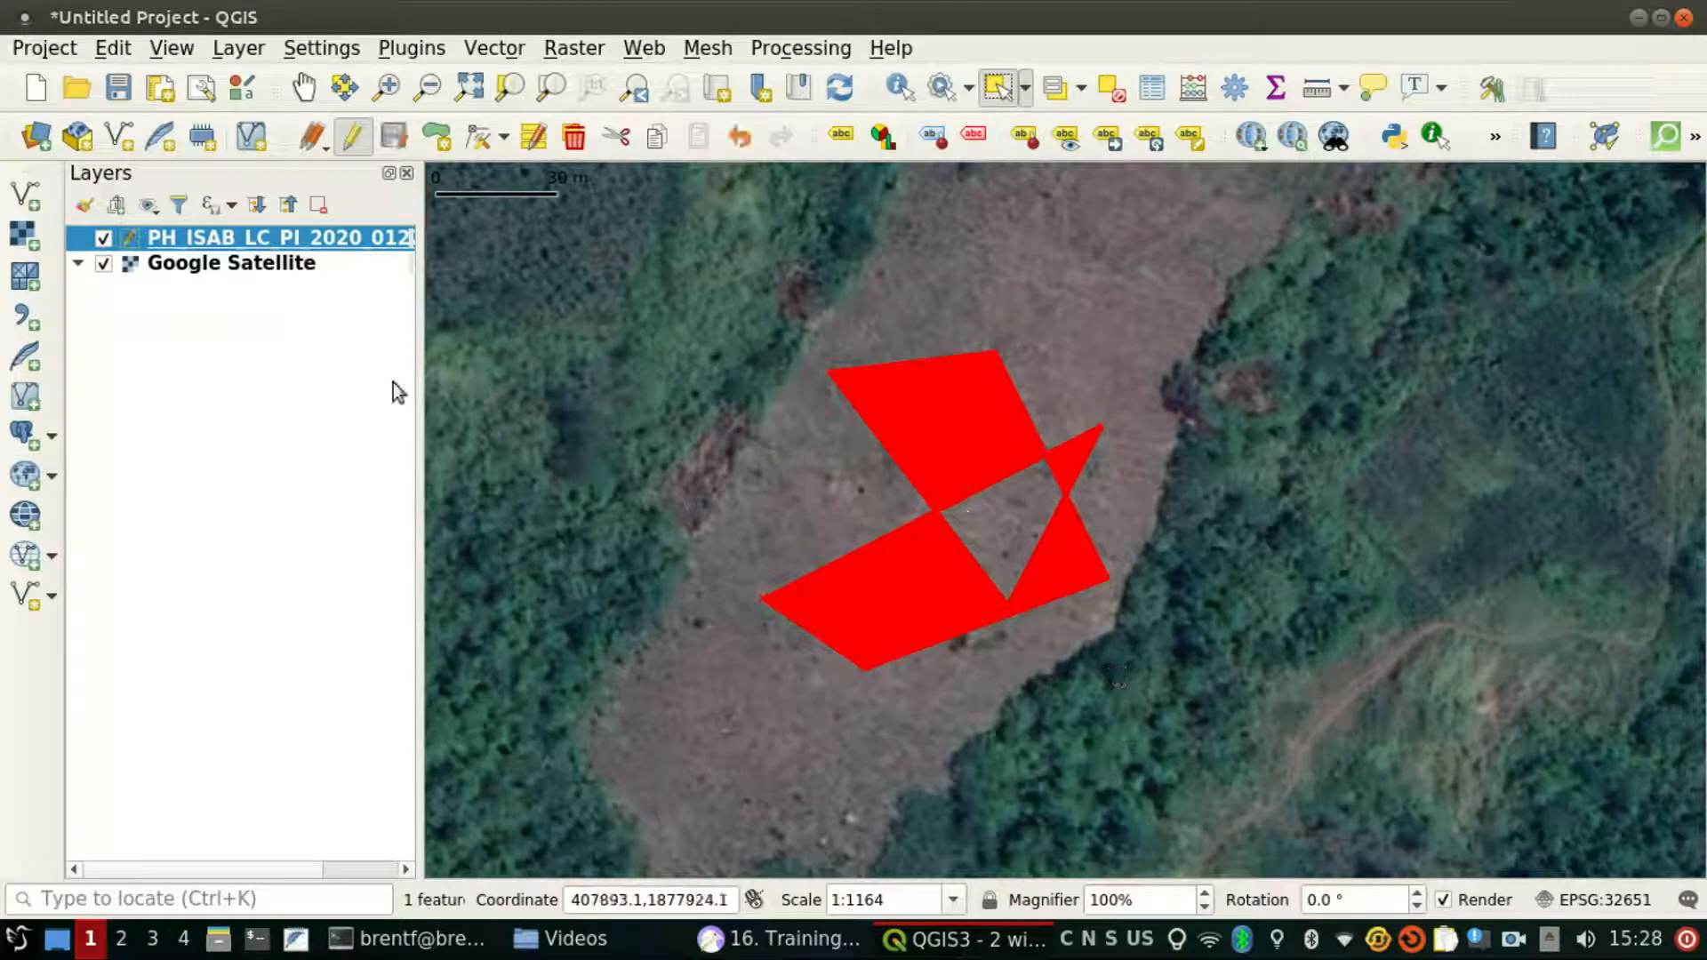
left_click(394, 136)
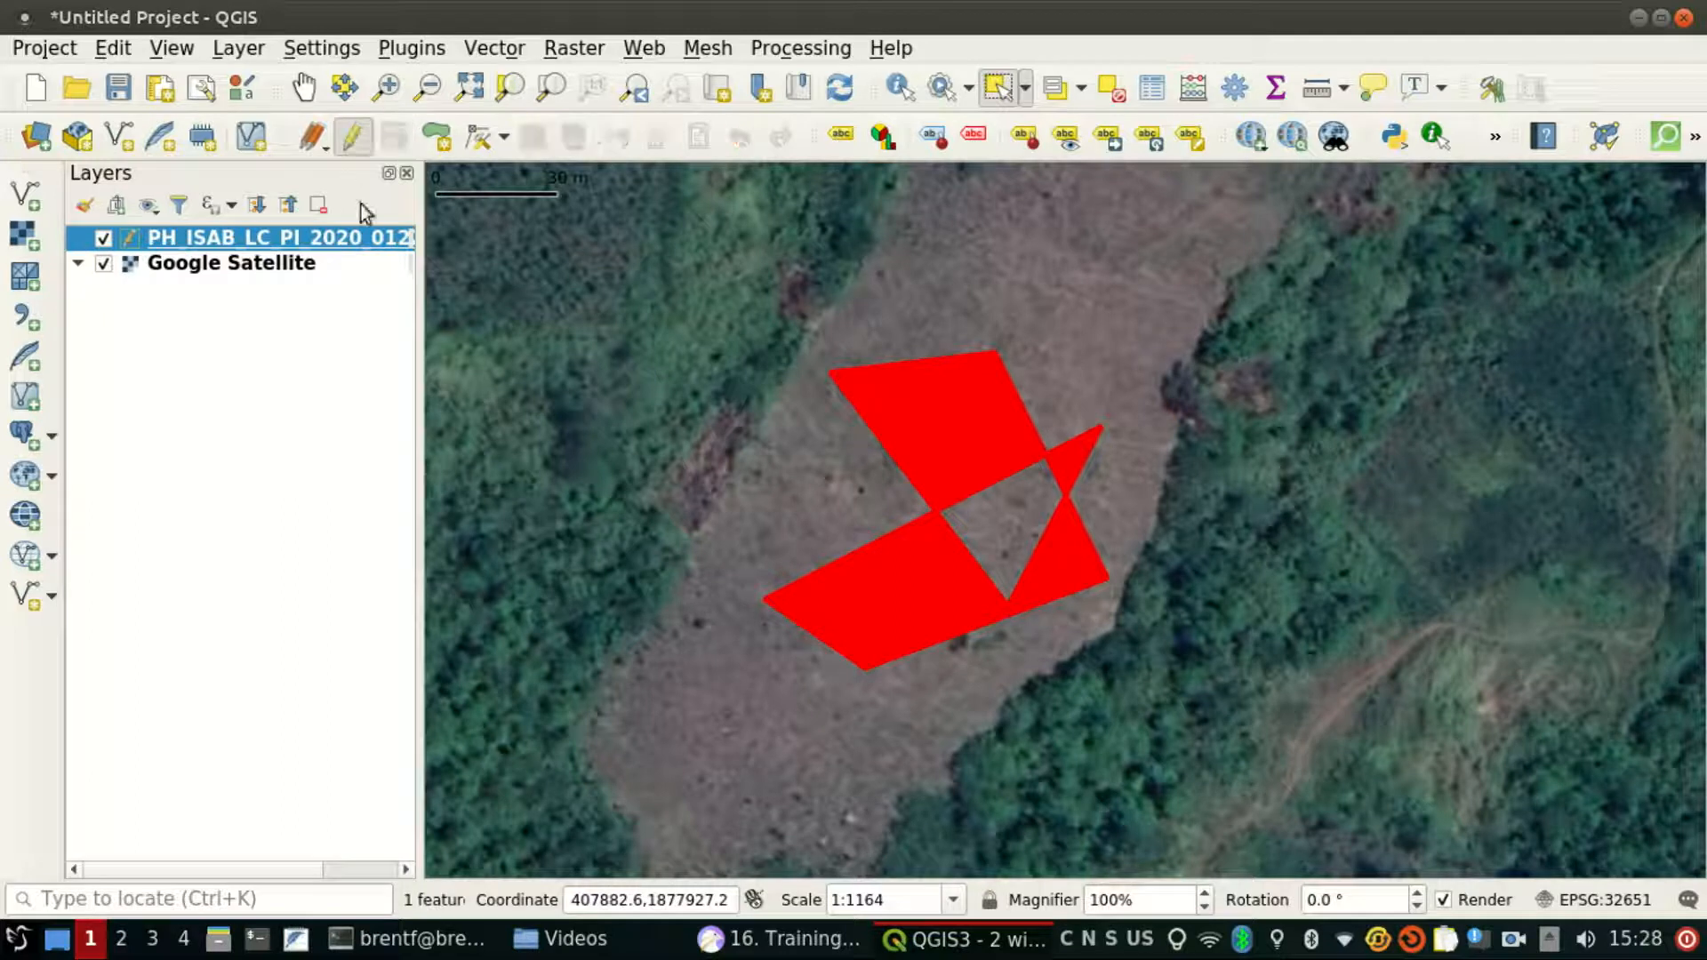
left_click(360, 151)
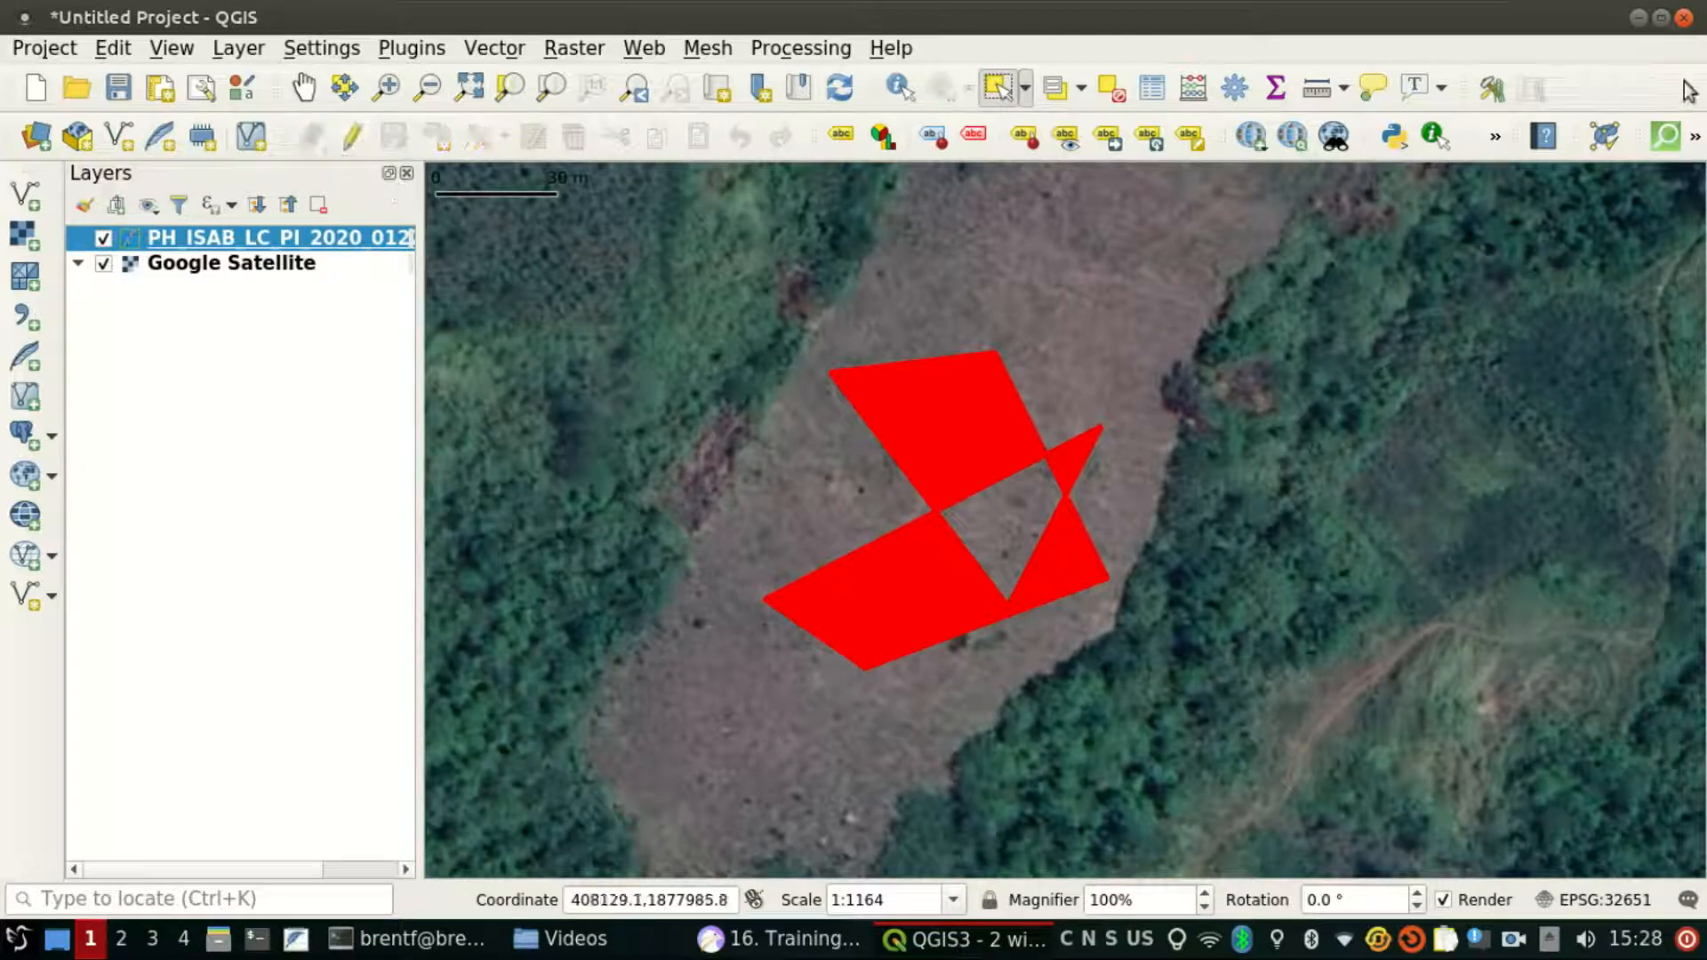
Step: Reopen the Topology Checker, keep the "must not have invalid geometries" rule and validate the whole layer again
left_click(494, 48)
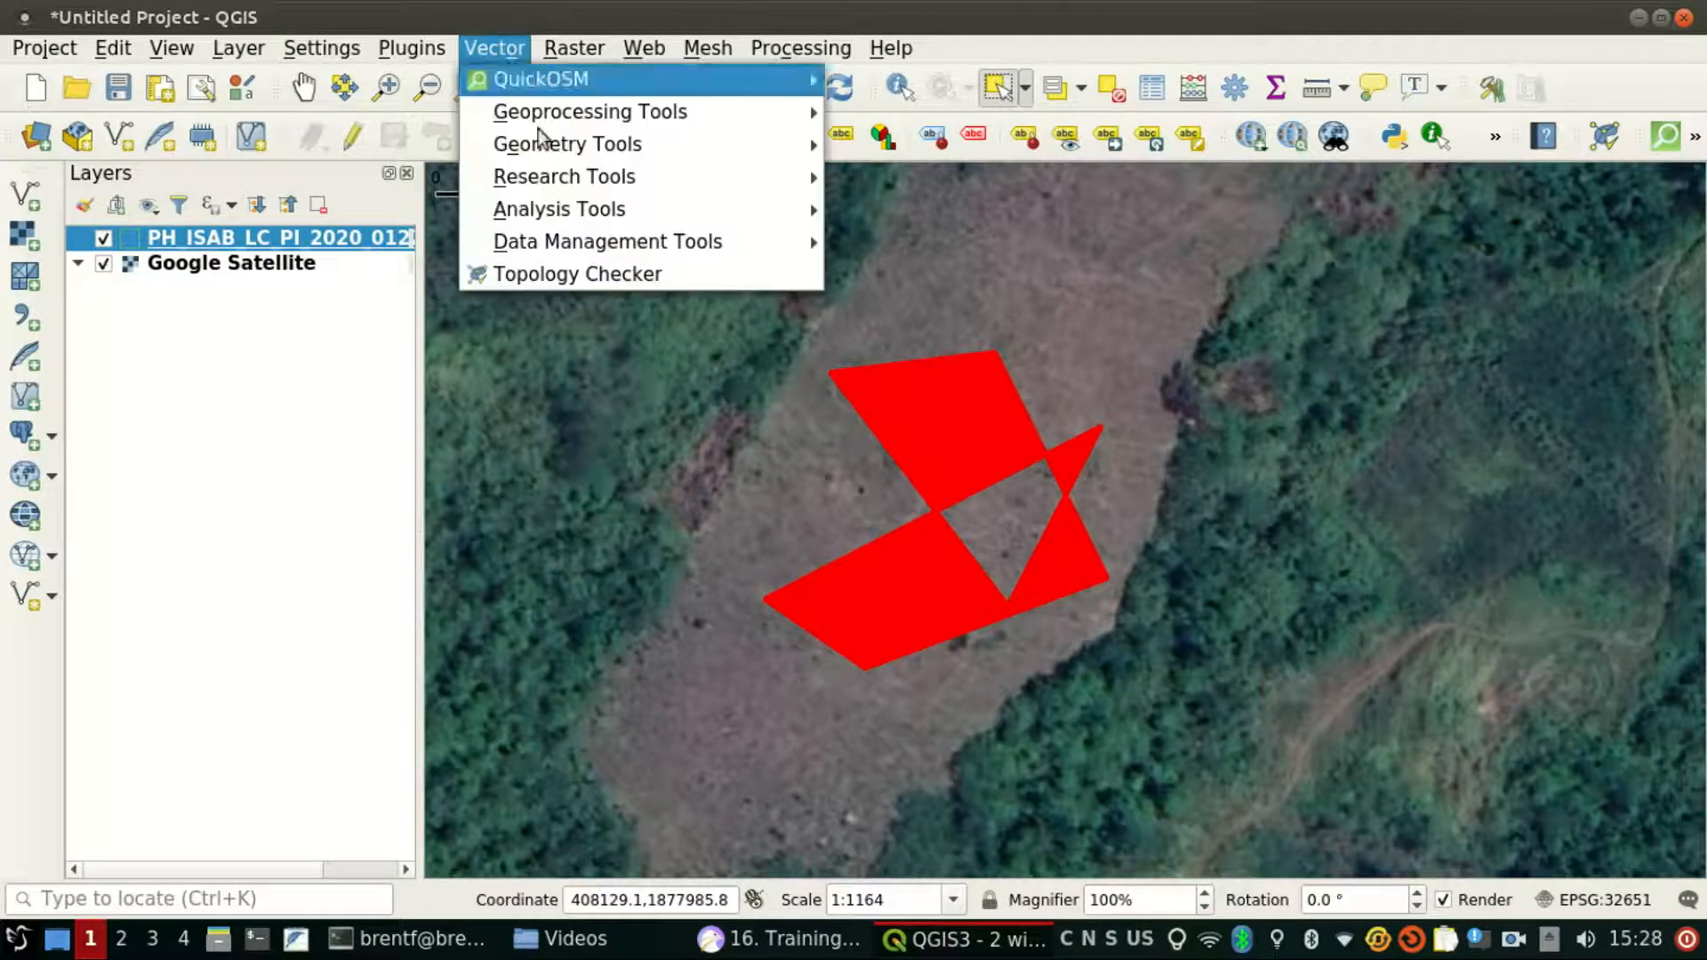
left_click(614, 272)
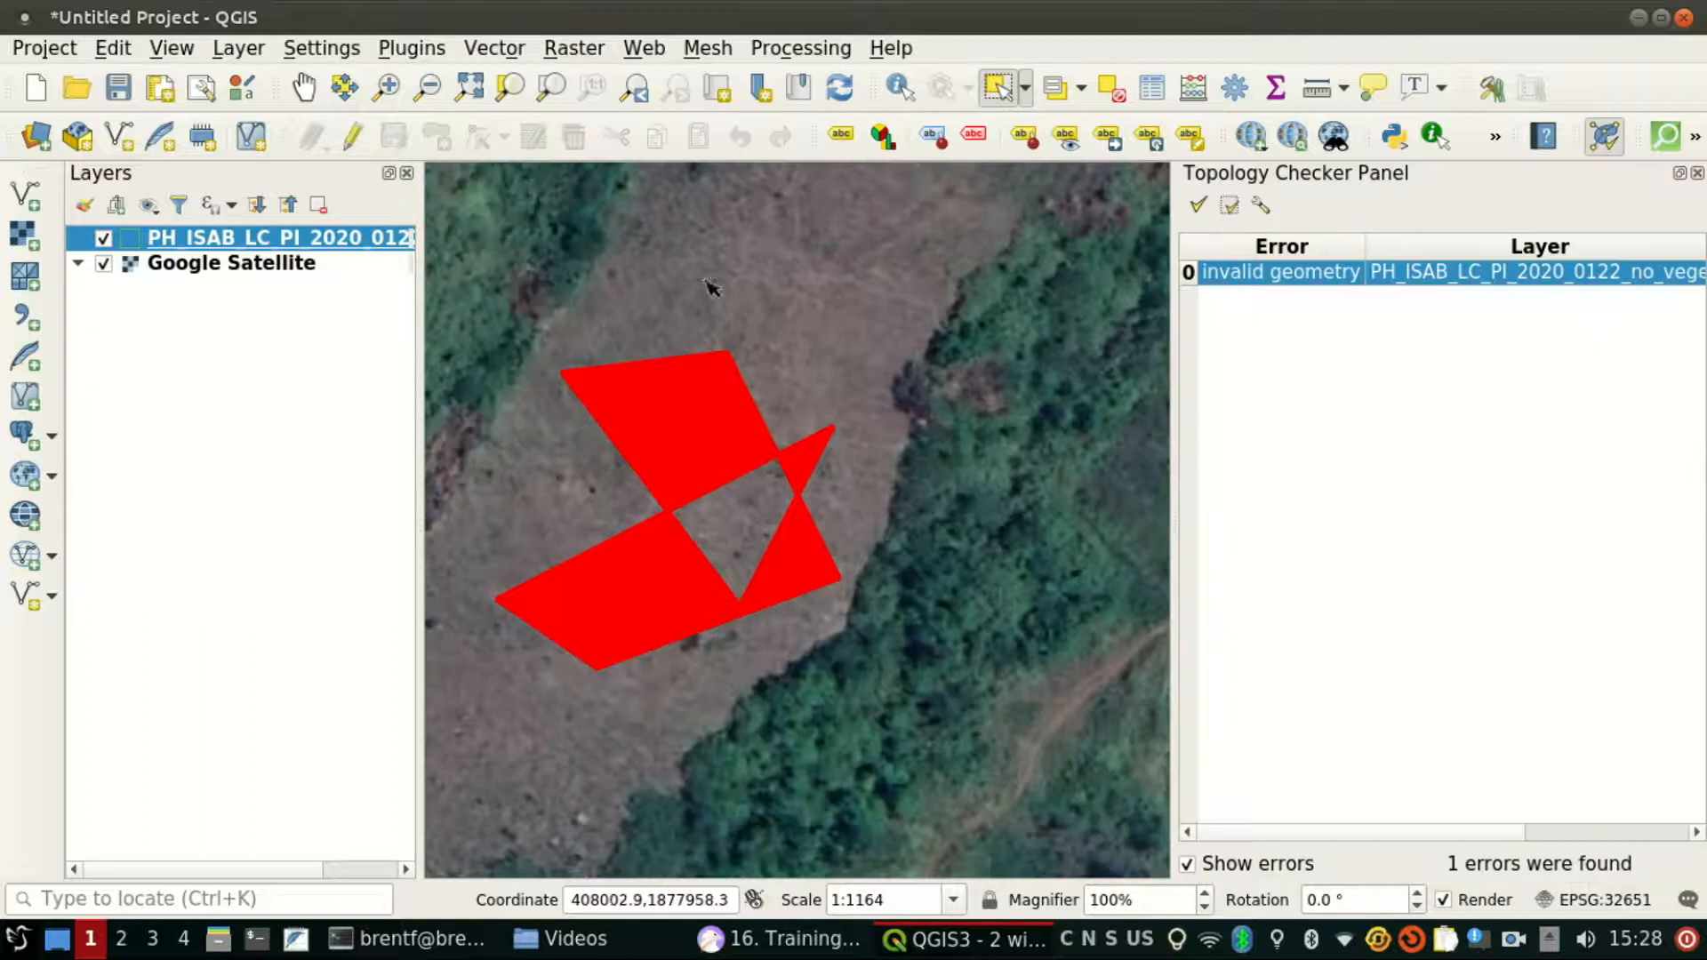
left_click(1260, 205)
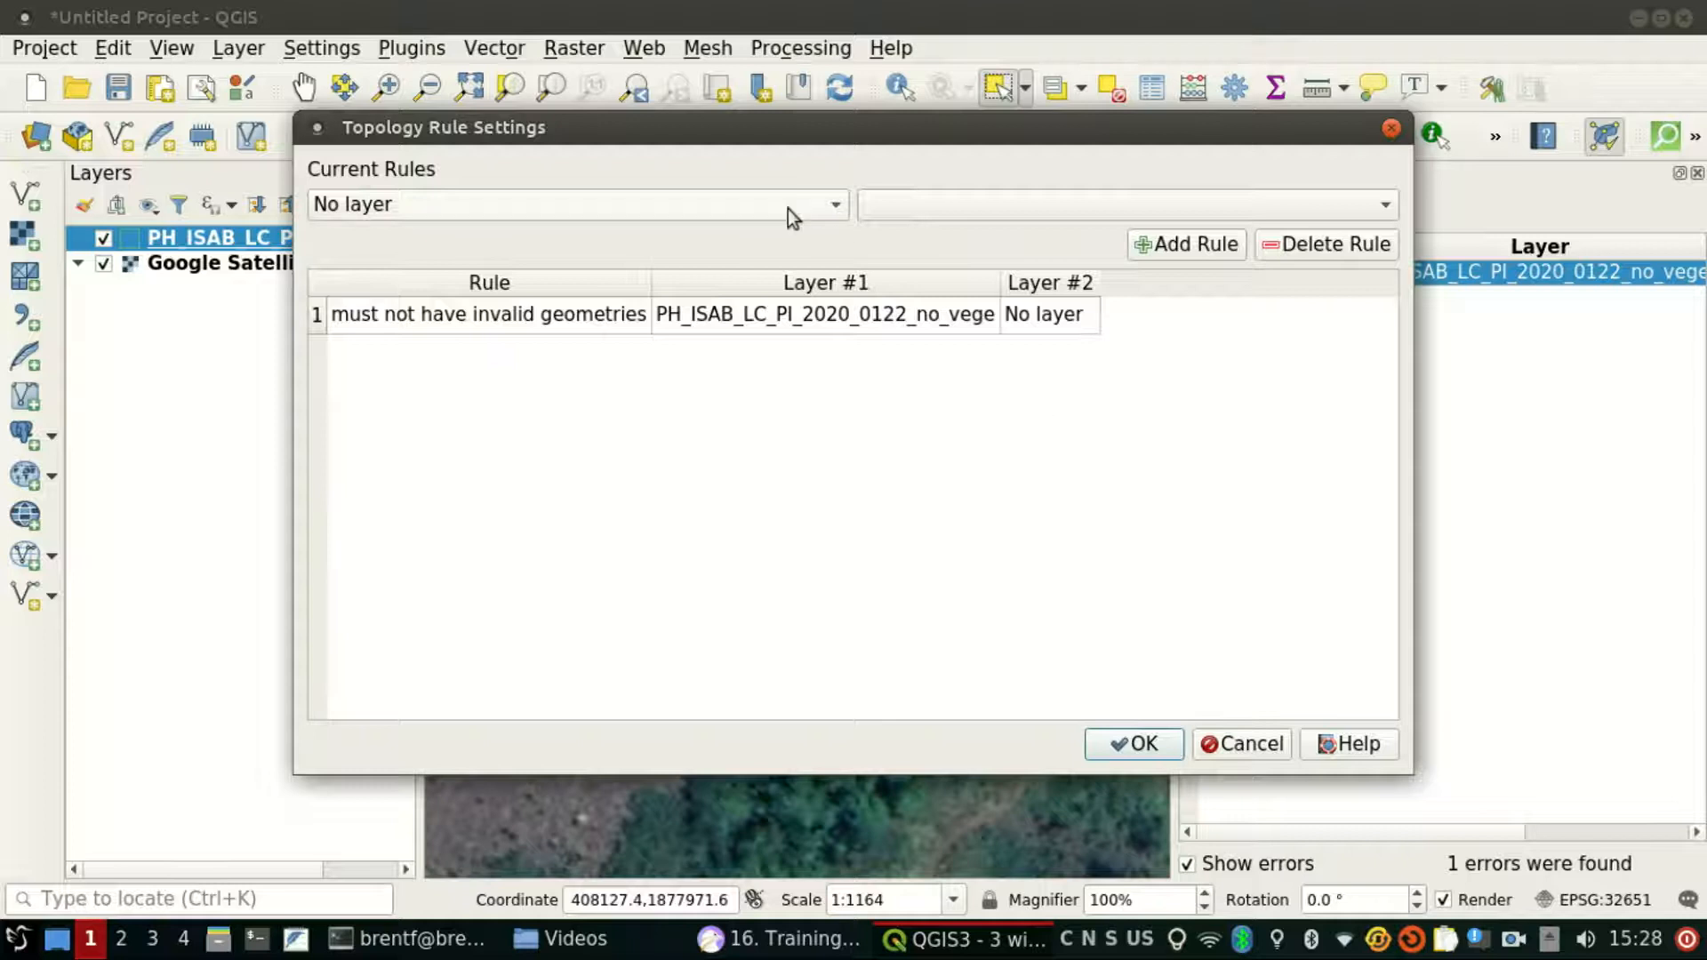
left_click(1145, 741)
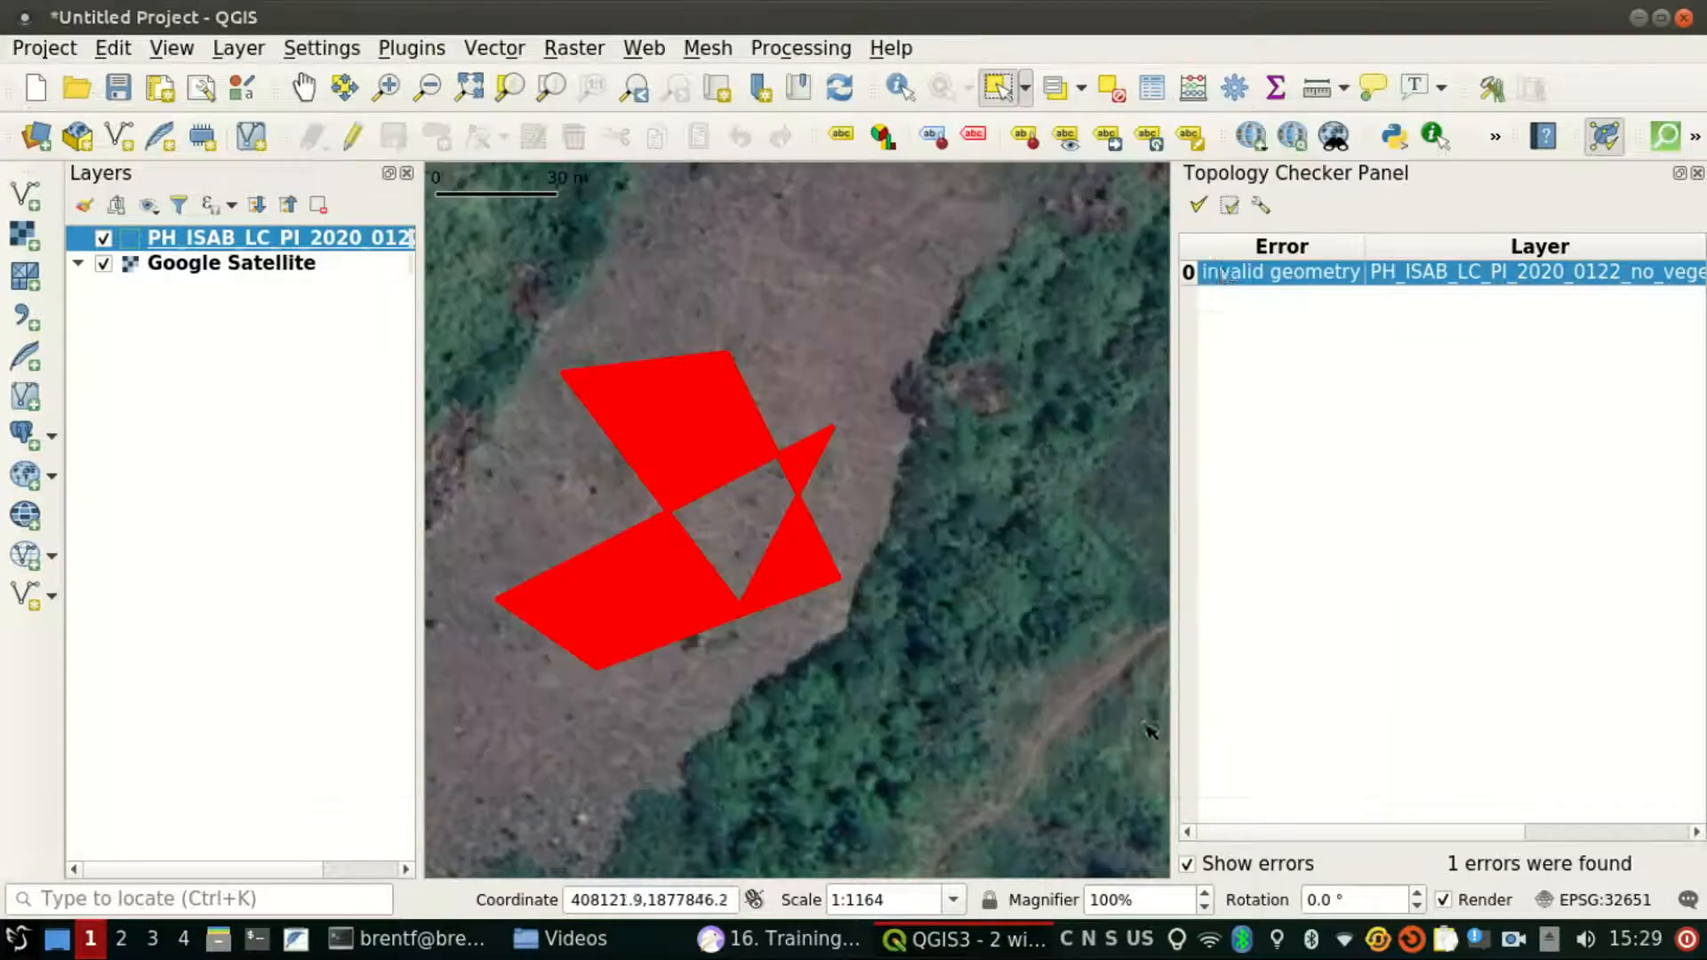
left_click(1199, 210)
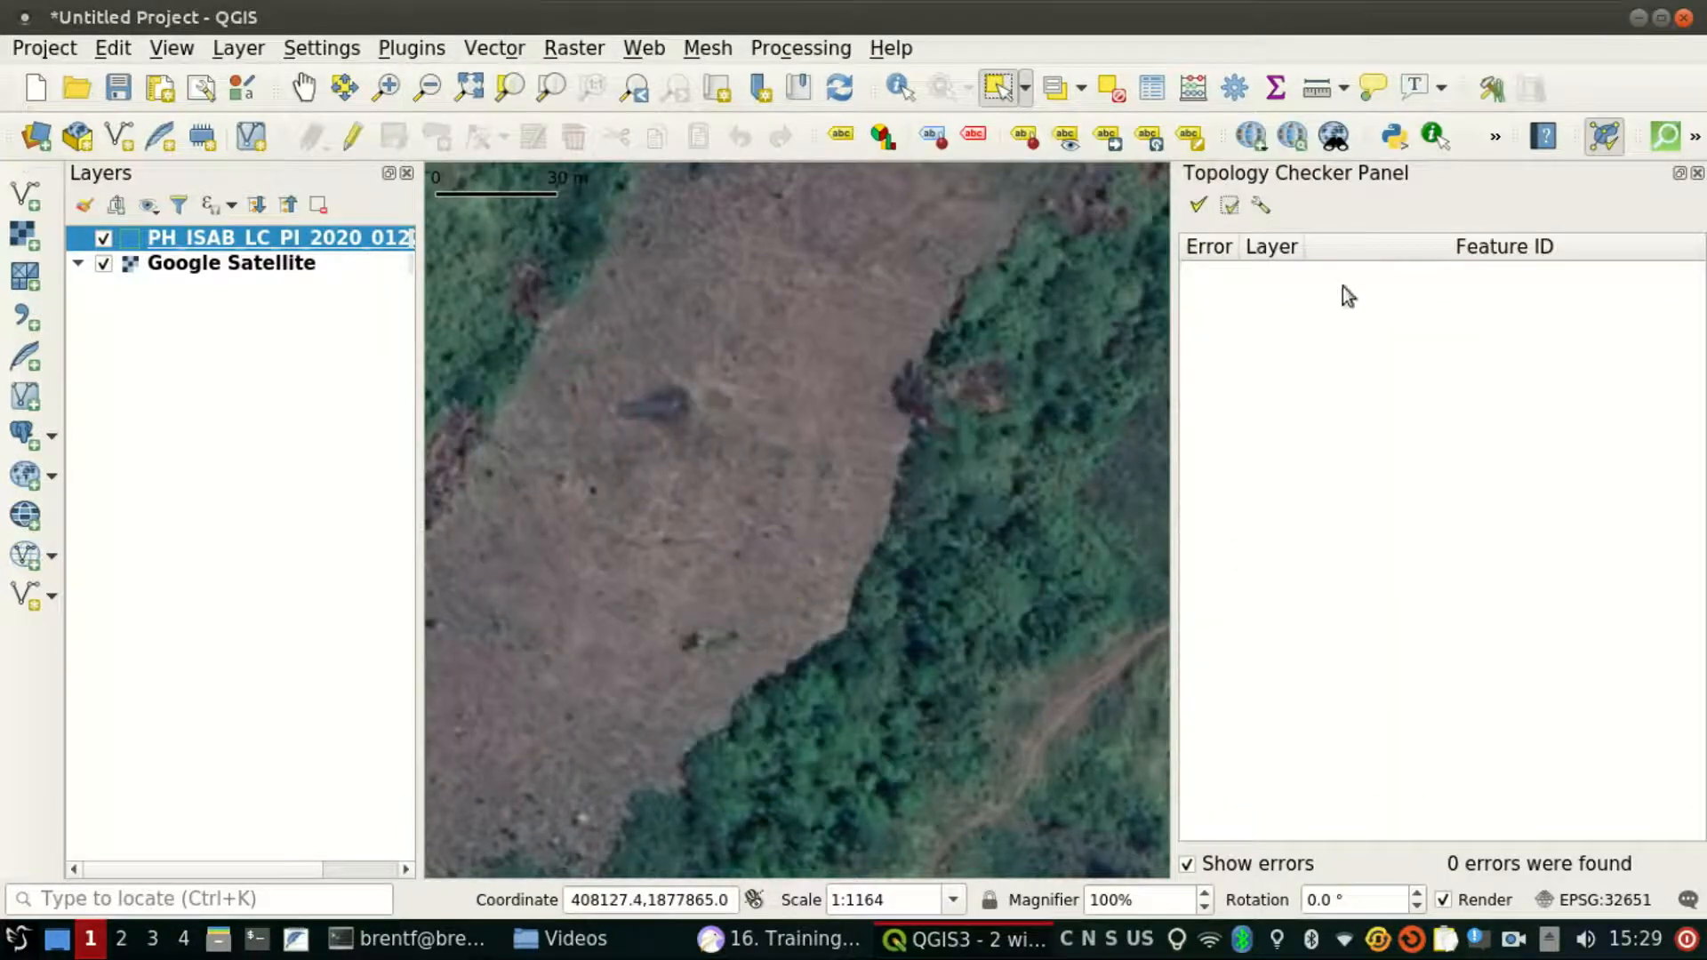
left_click_drag(1176, 377, 1417, 393)
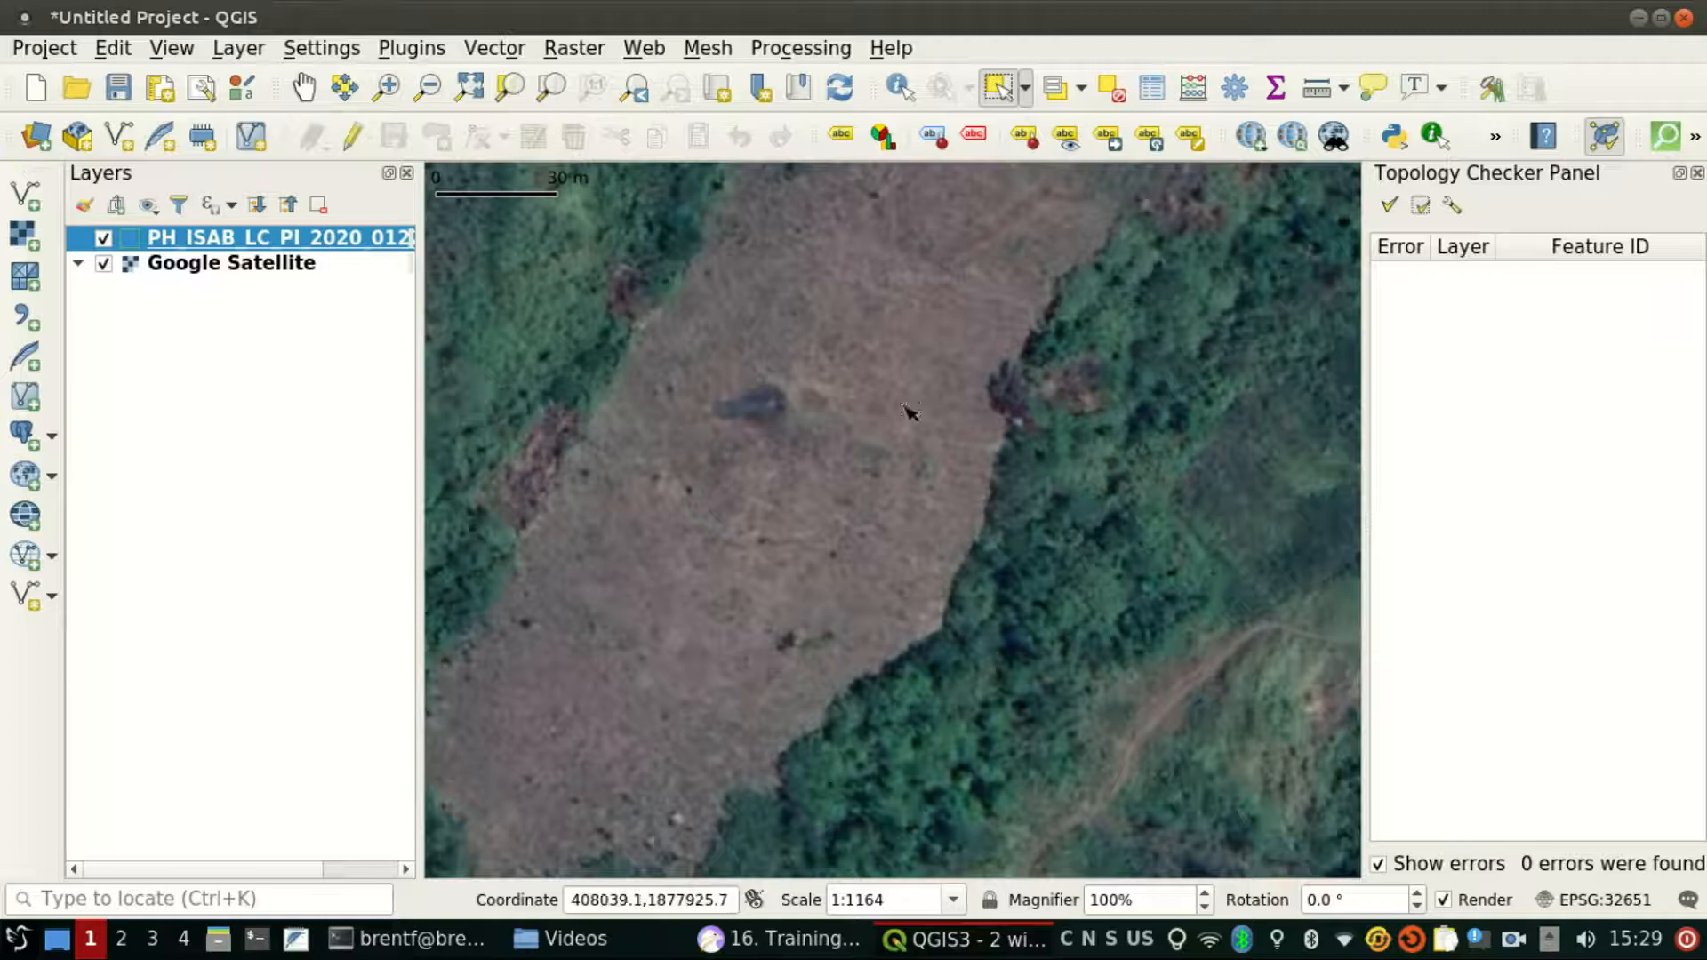
scroll(911, 411, "down", 2)
scroll(905, 406, "down", 1)
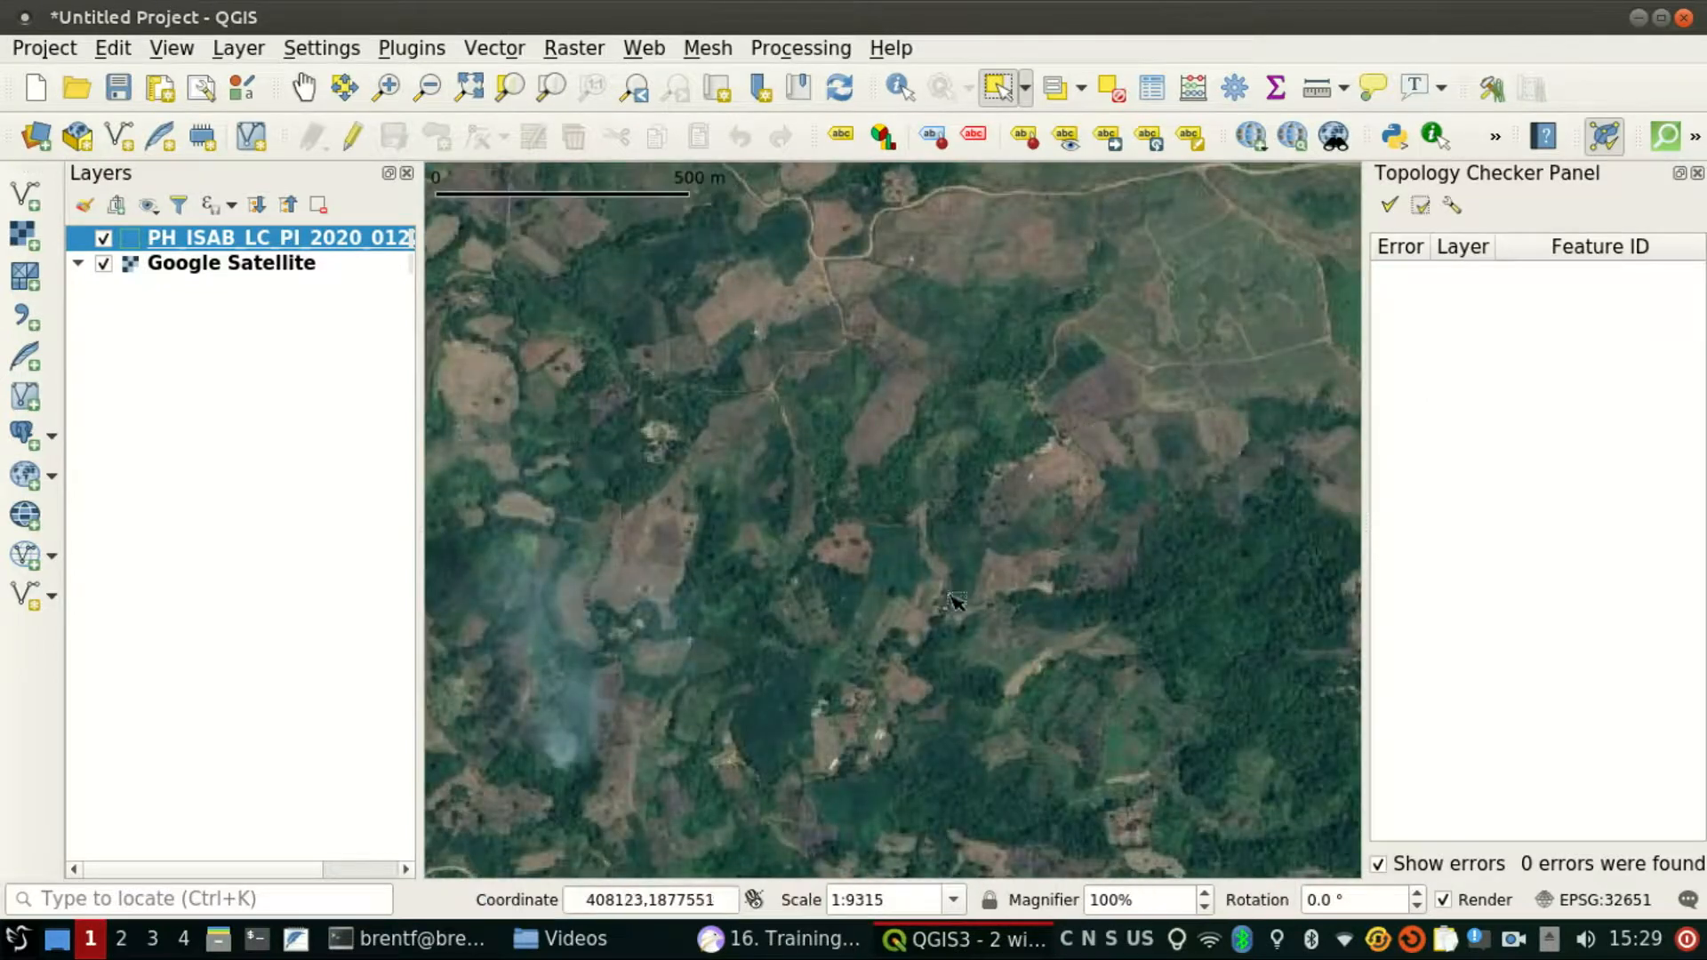
left_click_drag(1184, 421, 928, 534)
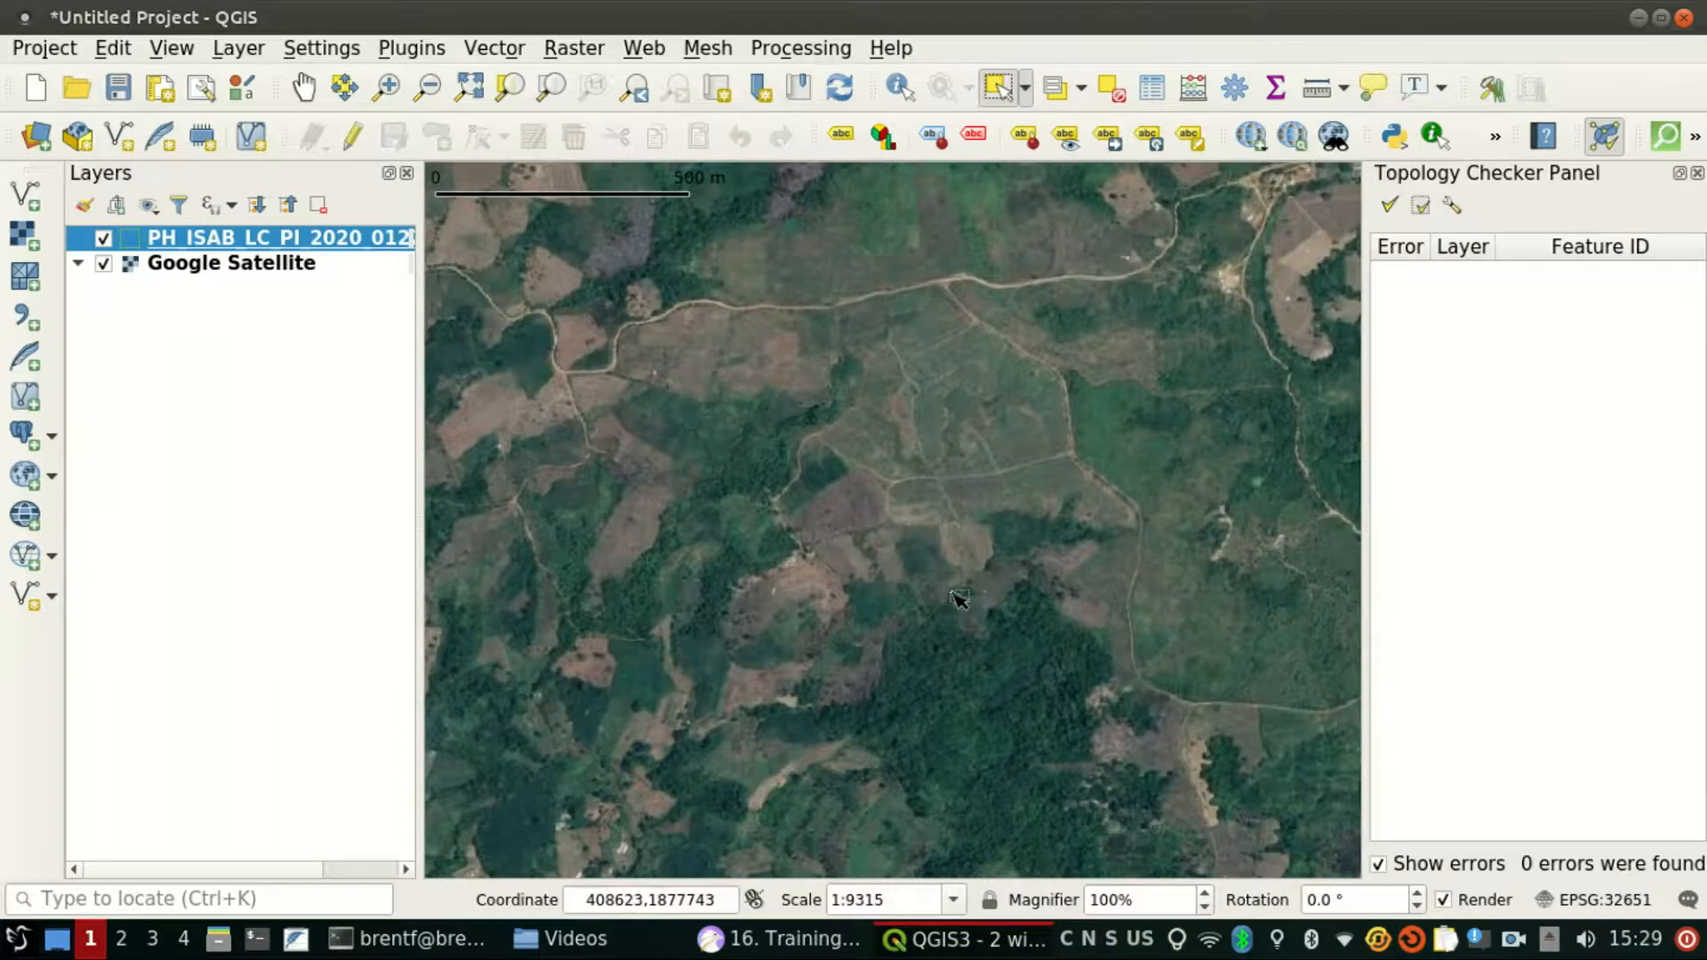
left_click_drag(960, 600, 985, 571)
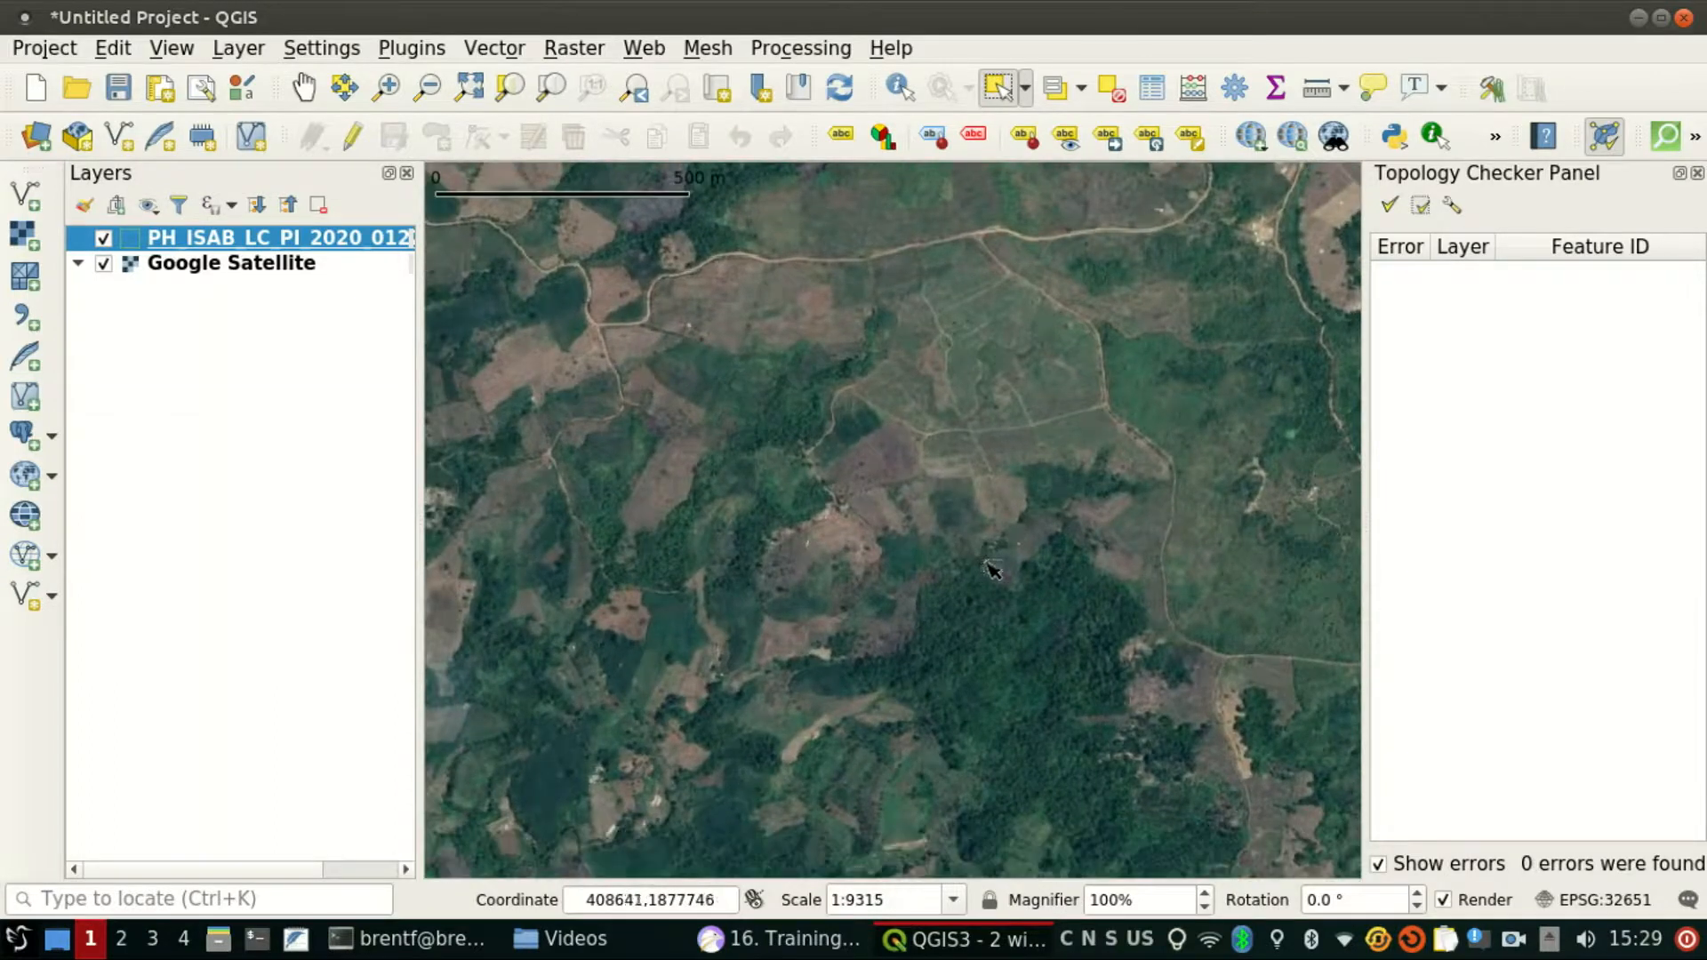
left_click(1513, 939)
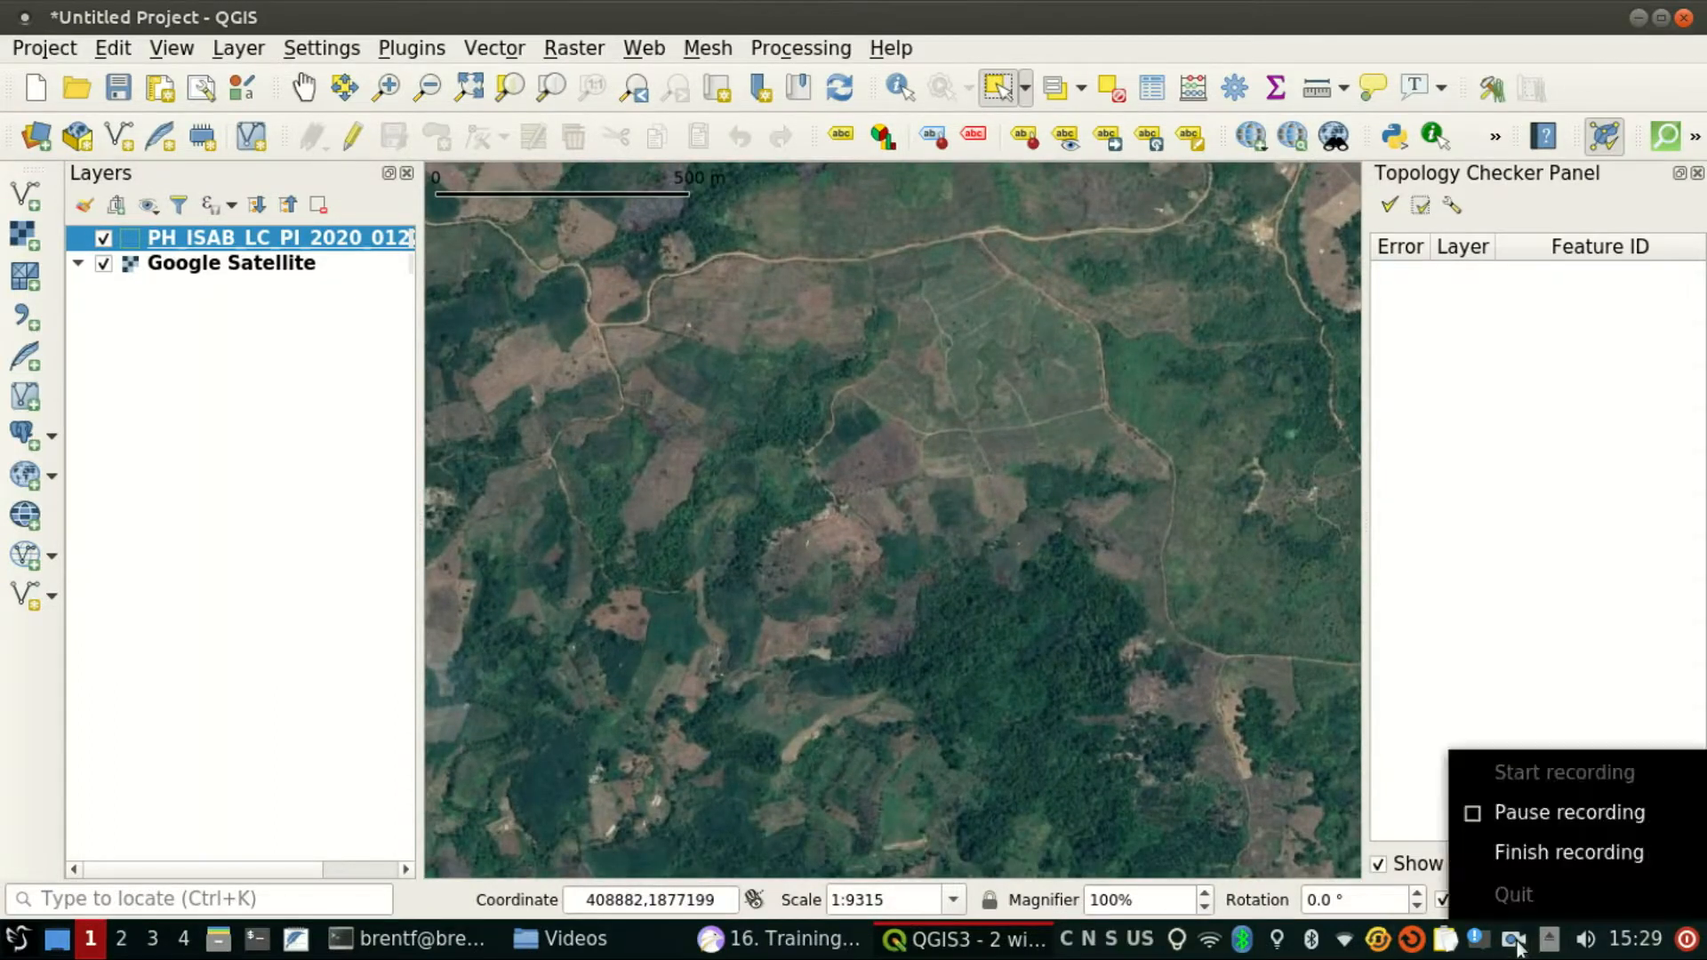